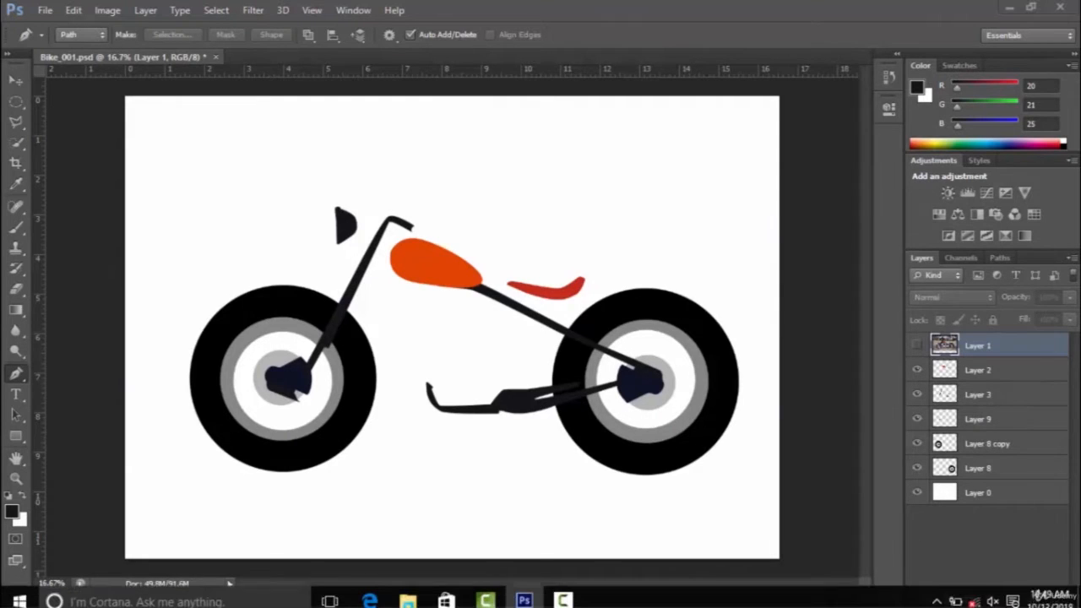
Create a new layer directly beneath Layer 1 and make the Layer 1 motorcycle photo visible.
{"action": "left_click", "coordinate": [1050, 597]}
{"action": "left_click", "coordinate": [747, 147]}
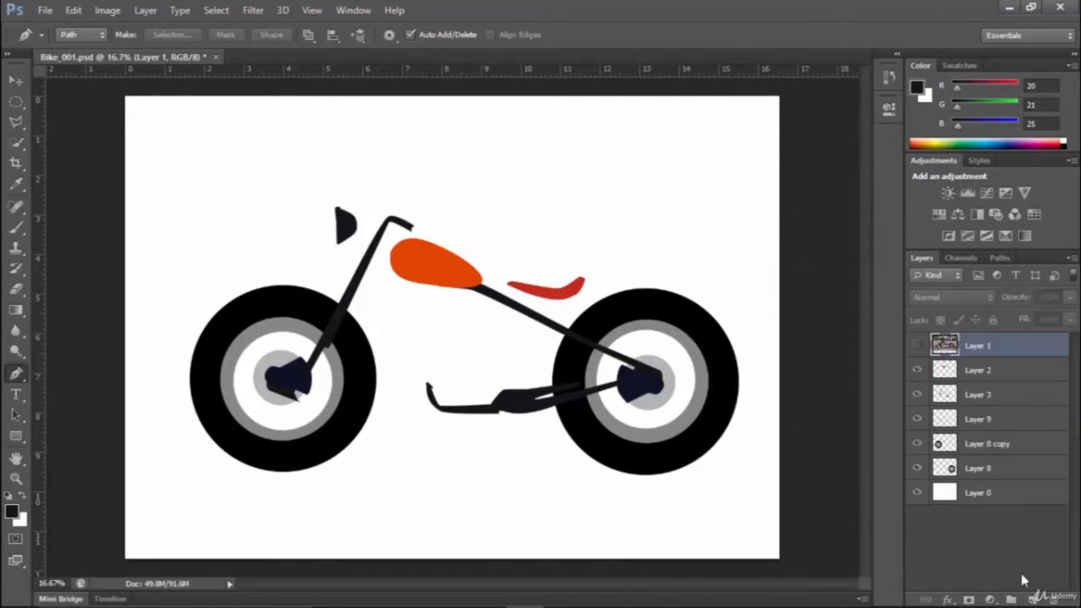
{"action": "left_click", "coordinate": [1035, 598]}
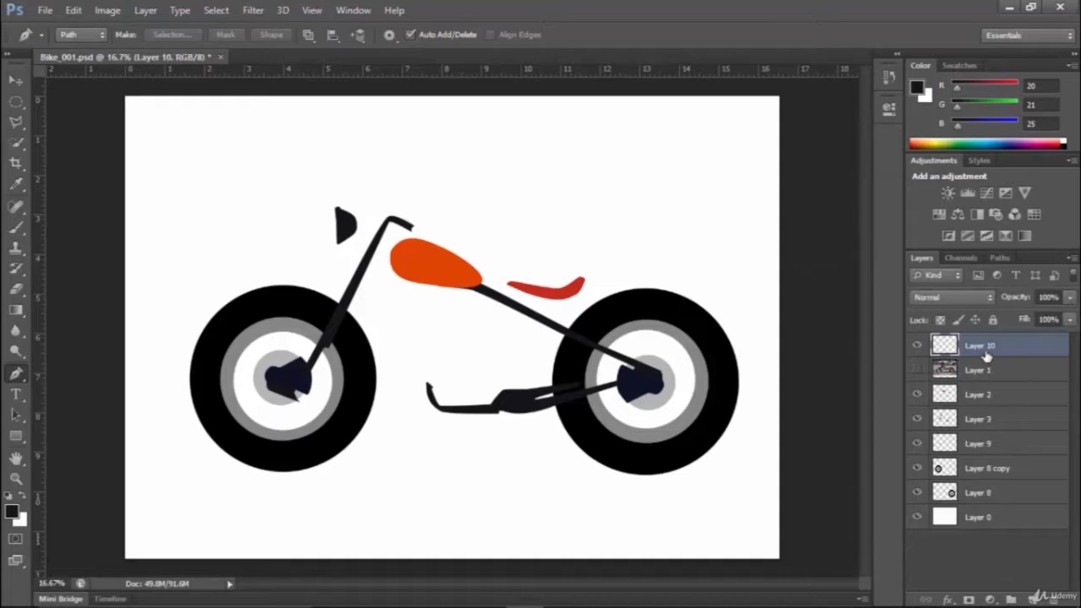
{"action": "left_click_drag", "start_coordinate": [986, 356], "coordinate": [969, 376]}
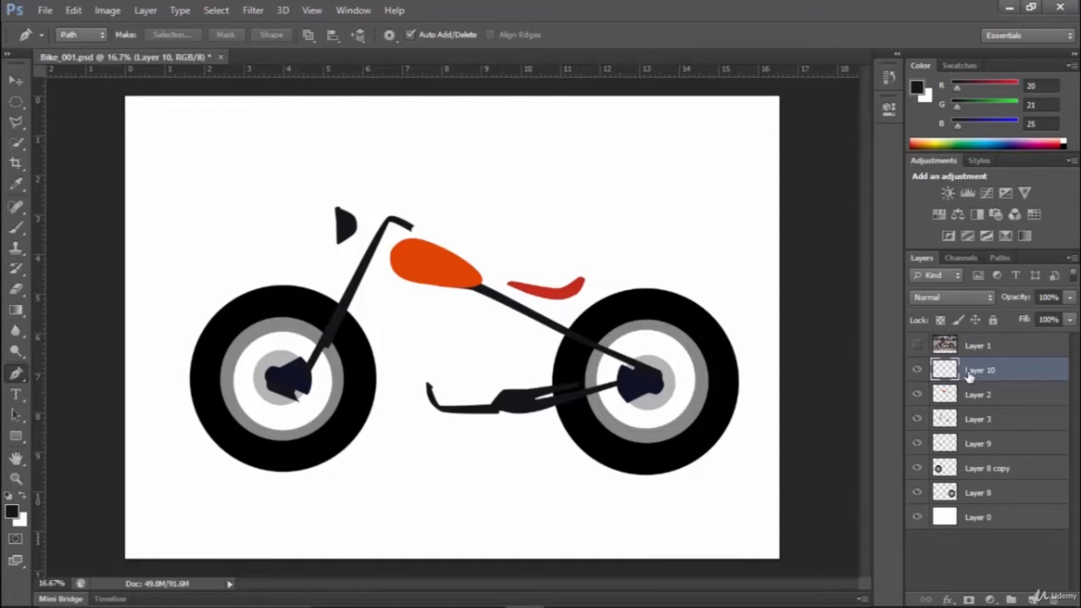
{"action": "left_click", "coordinate": [918, 347]}
{"action": "left_click", "coordinate": [919, 346]}
{"action": "left_click", "coordinate": [918, 346]}
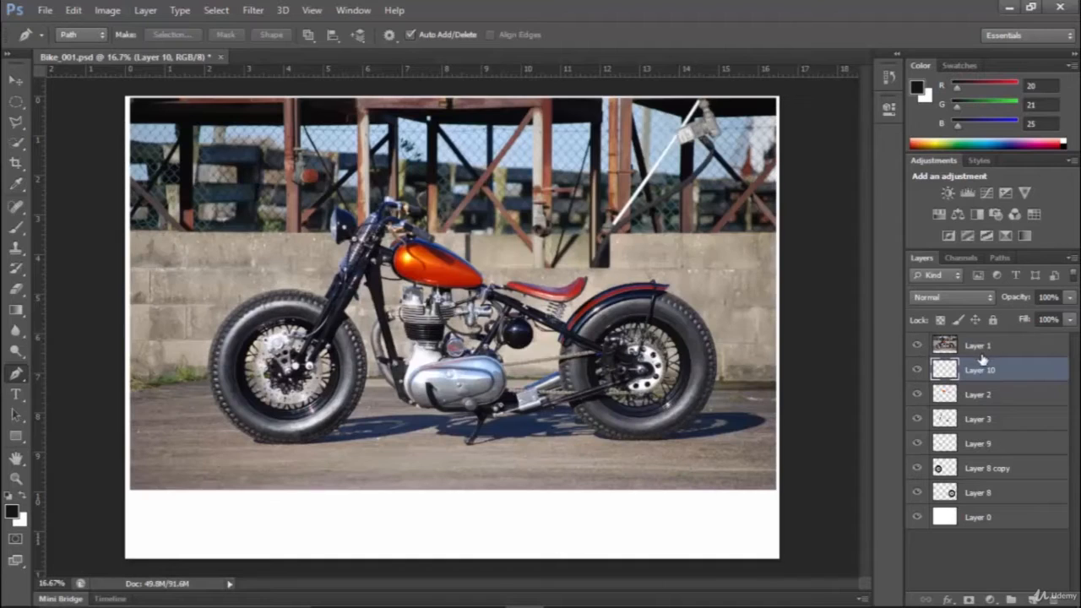
Trace a closed Pen path around the outer edge of the polished oval engine cover.
{"action": "scroll", "coordinate": [496, 292], "scroll_direction": "up", "scroll_amount": 8}
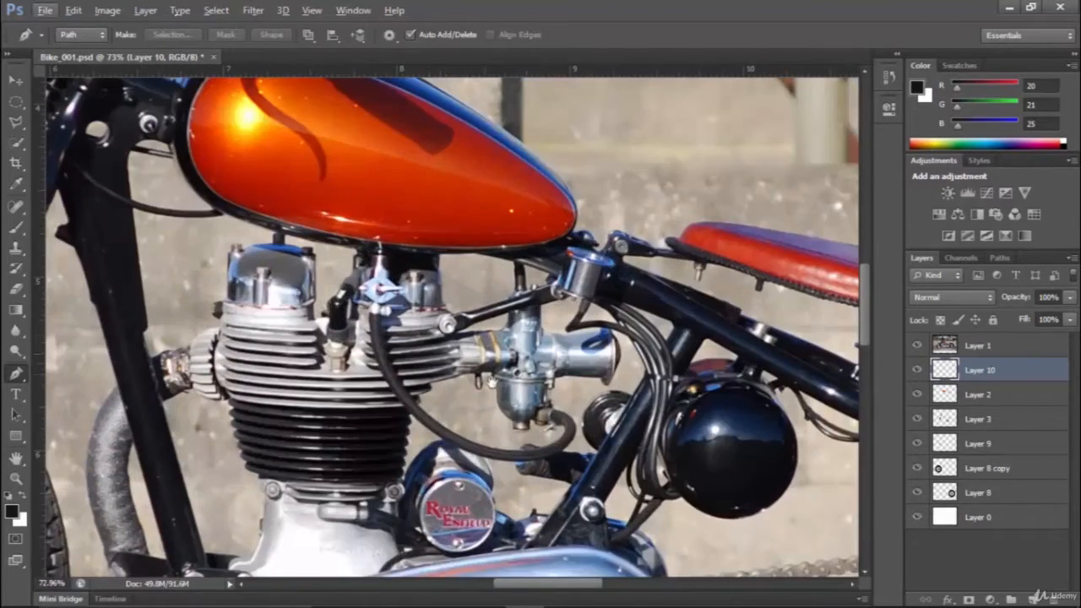
{"action": "left_click_drag", "start_coordinate": [505, 364], "coordinate": [487, 99]}
{"action": "scroll", "coordinate": [261, 330], "scroll_direction": "up", "scroll_amount": 3}
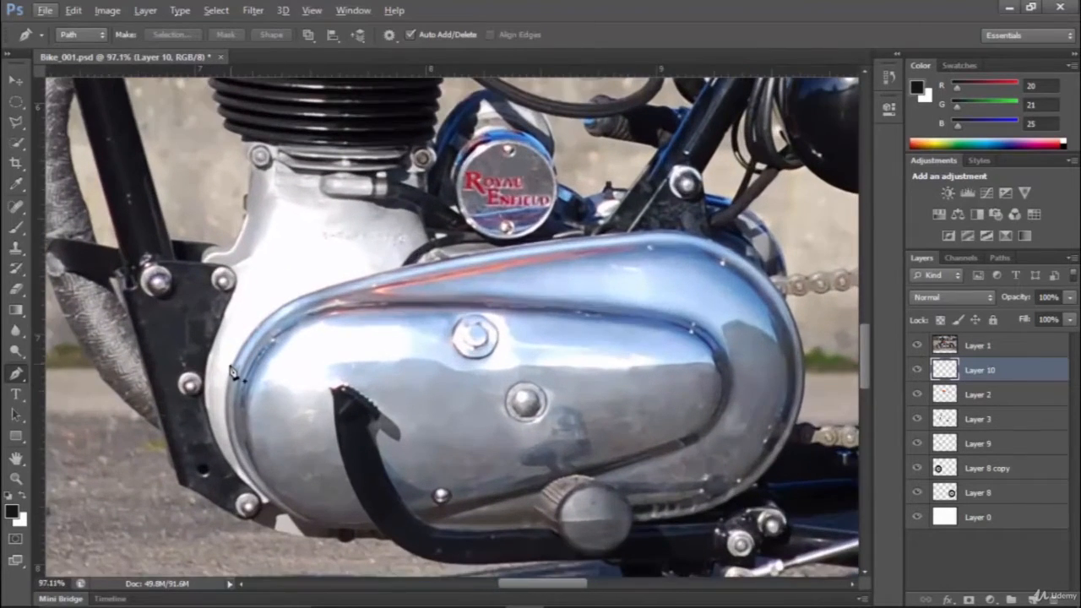
{"action": "left_click", "coordinate": [230, 372]}
{"action": "left_click_drag", "start_coordinate": [276, 306], "coordinate": [296, 300]}
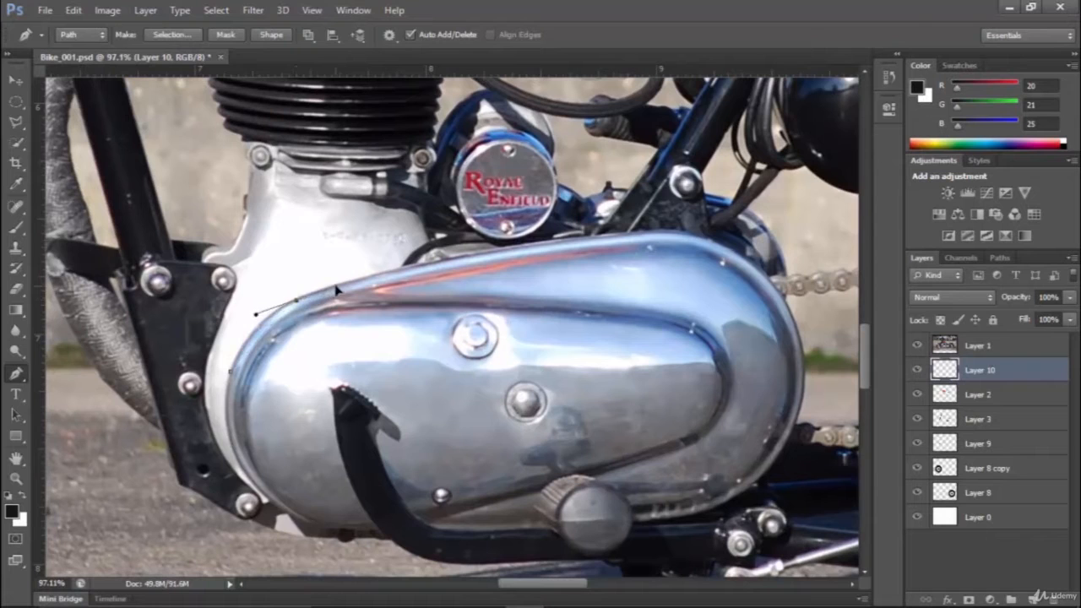
{"action": "left_click_drag", "start_coordinate": [690, 239], "coordinate": [762, 245]}
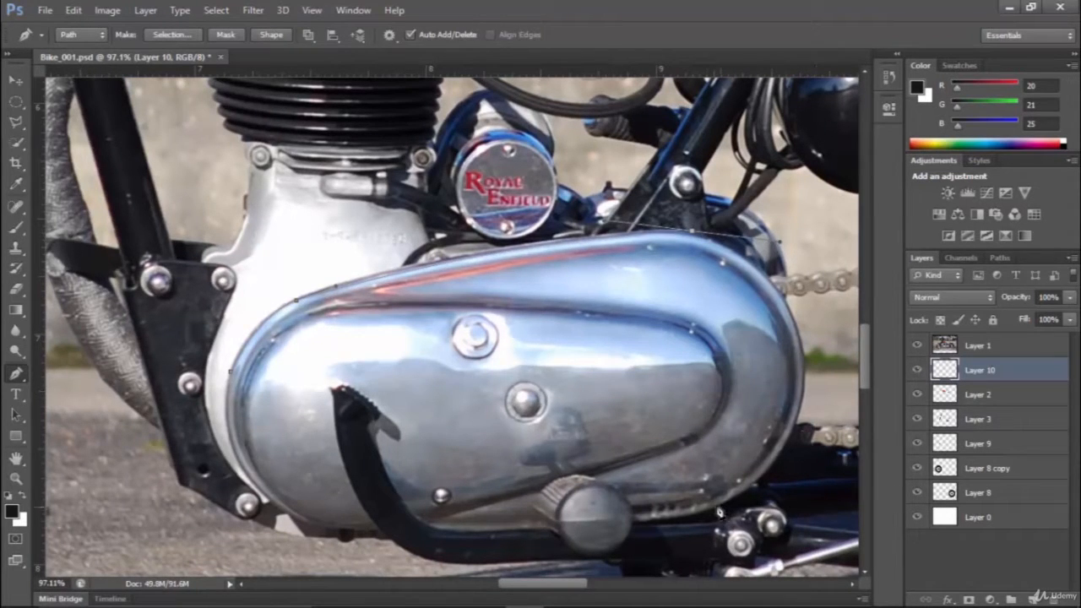
{"action": "left_click_drag", "start_coordinate": [714, 507], "coordinate": [540, 555]}
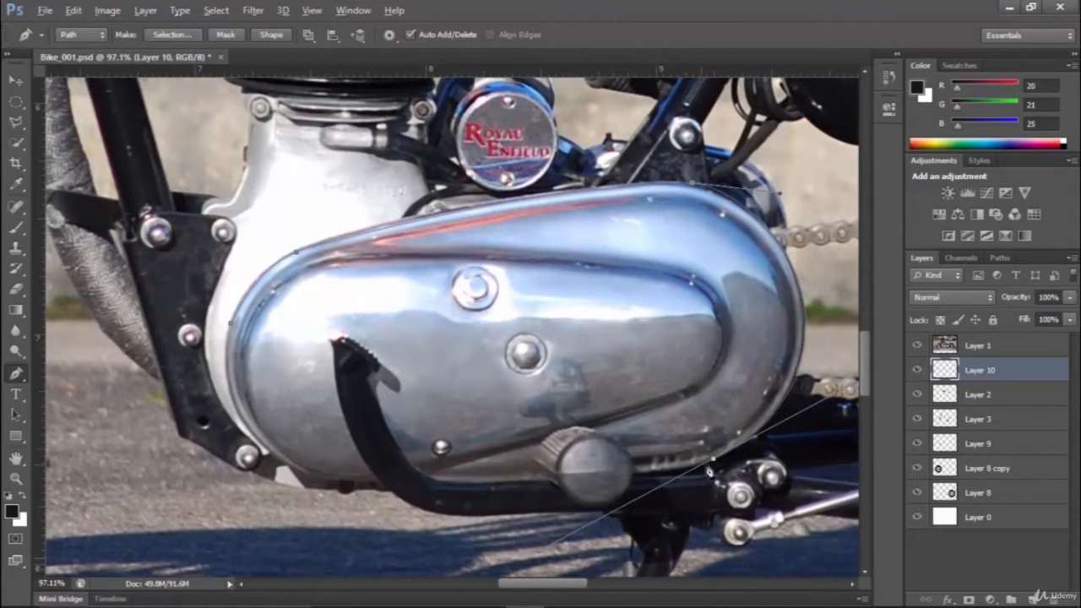
{"action": "left_click", "coordinate": [711, 463], "text": "alt"}
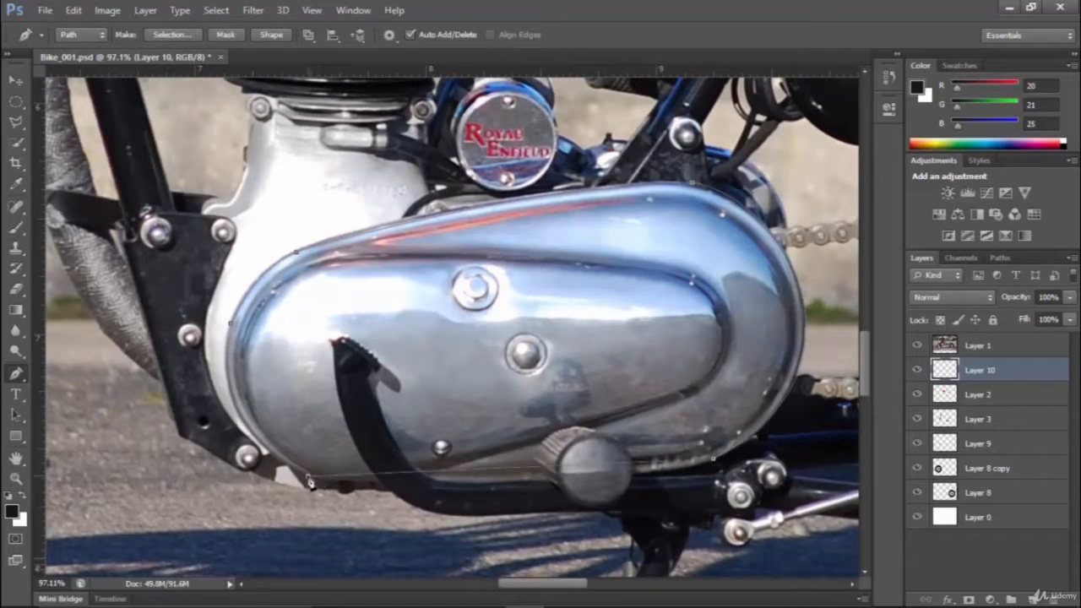
{"action": "left_click_drag", "start_coordinate": [309, 479], "coordinate": [201, 448]}
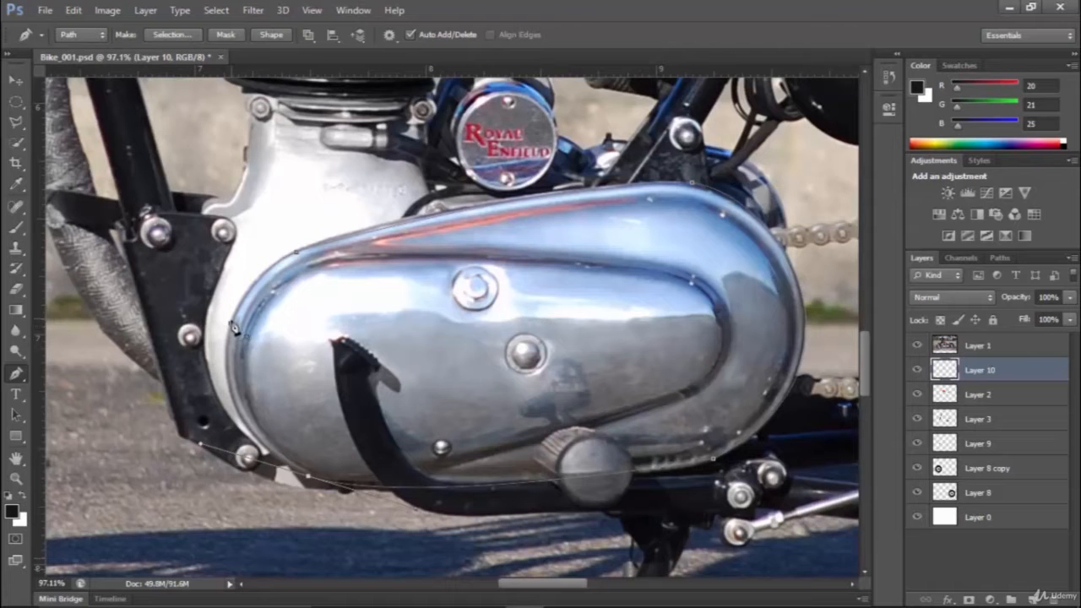
{"action": "left_click", "coordinate": [230, 323]}
Convert the engine cover path into a new anti-aliased selection with a feather radius of 0 pixels.
{"action": "scroll", "coordinate": [515, 290], "scroll_direction": "down", "scroll_amount": 2}
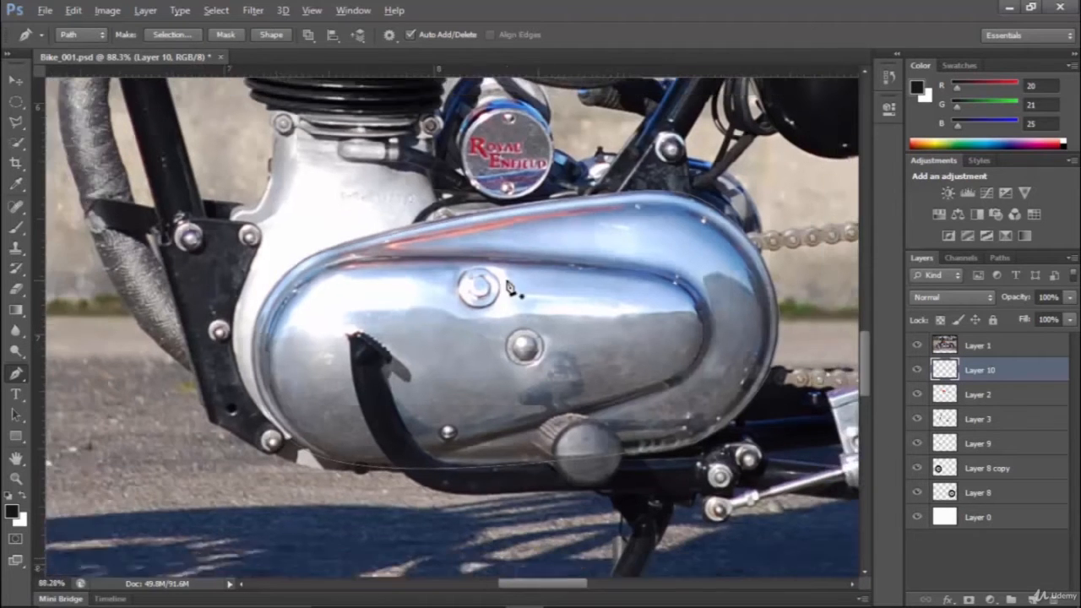
{"action": "left_click_drag", "start_coordinate": [555, 262], "coordinate": [471, 342]}
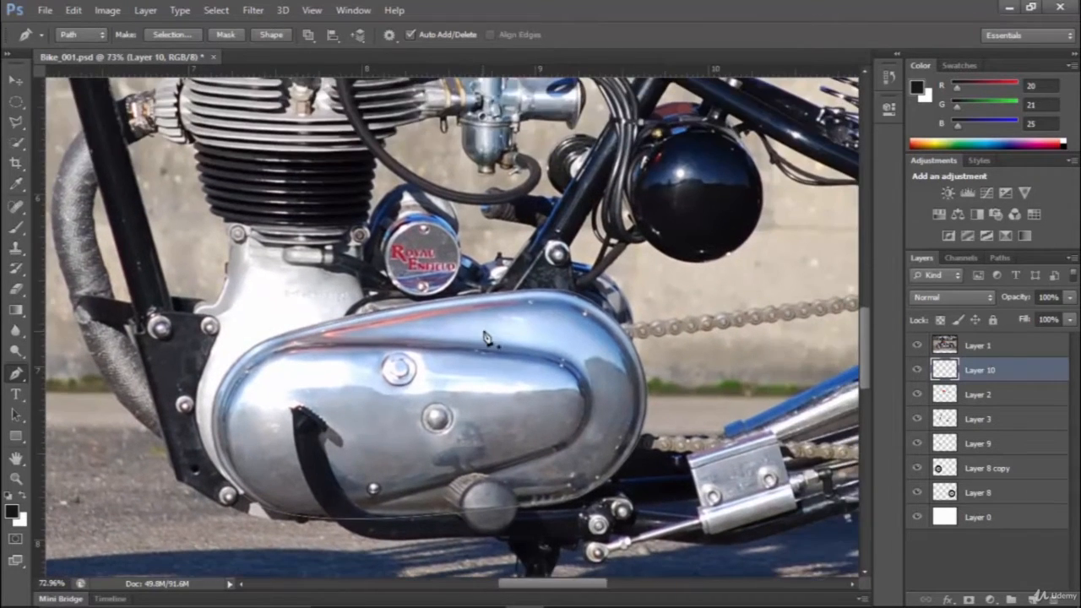
{"action": "right_click", "coordinate": [486, 245]}
{"action": "left_click", "coordinate": [568, 320]}
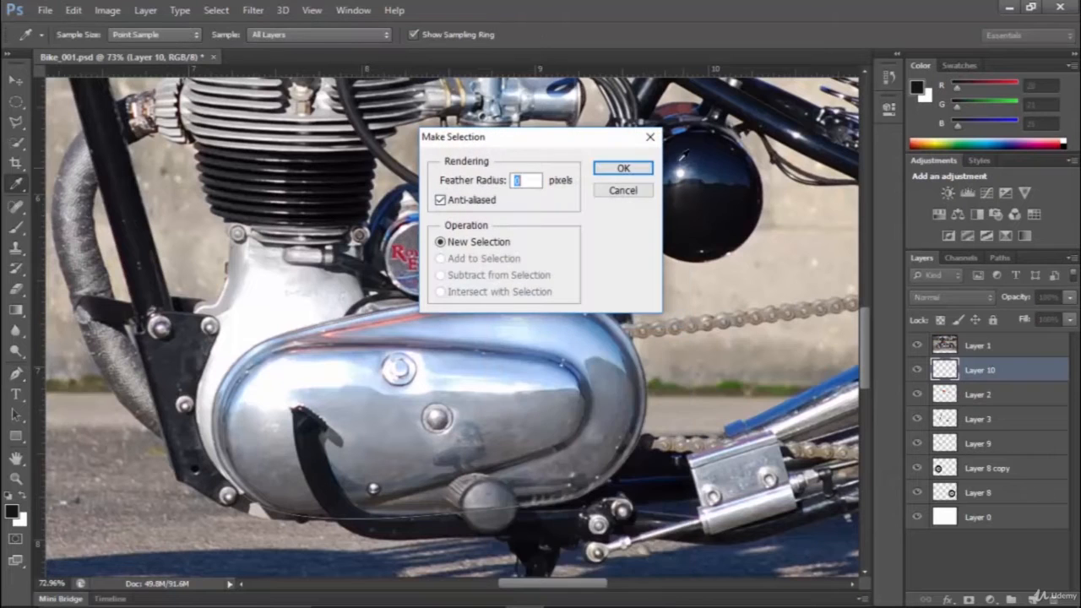
{"action": "left_click", "coordinate": [622, 168]}
Set the foreground colour to light blue, RGB 202, 228, 253, sampled from the engine cover's highlight.
{"action": "key", "text": "i"}
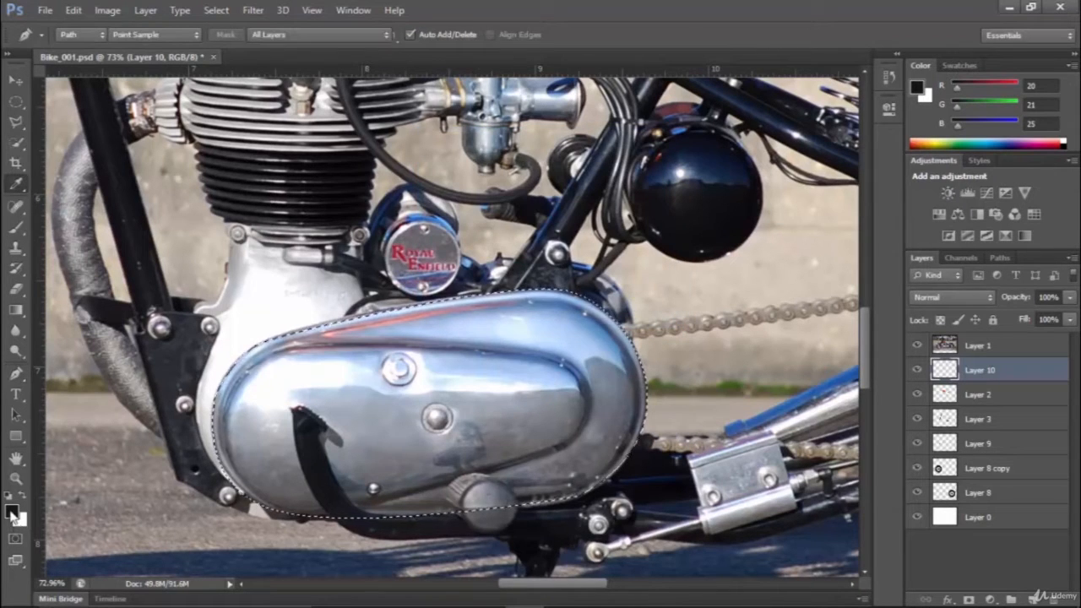
{"action": "left_click", "coordinate": [13, 515]}
{"action": "left_click", "coordinate": [526, 327]}
{"action": "left_click", "coordinate": [524, 326]}
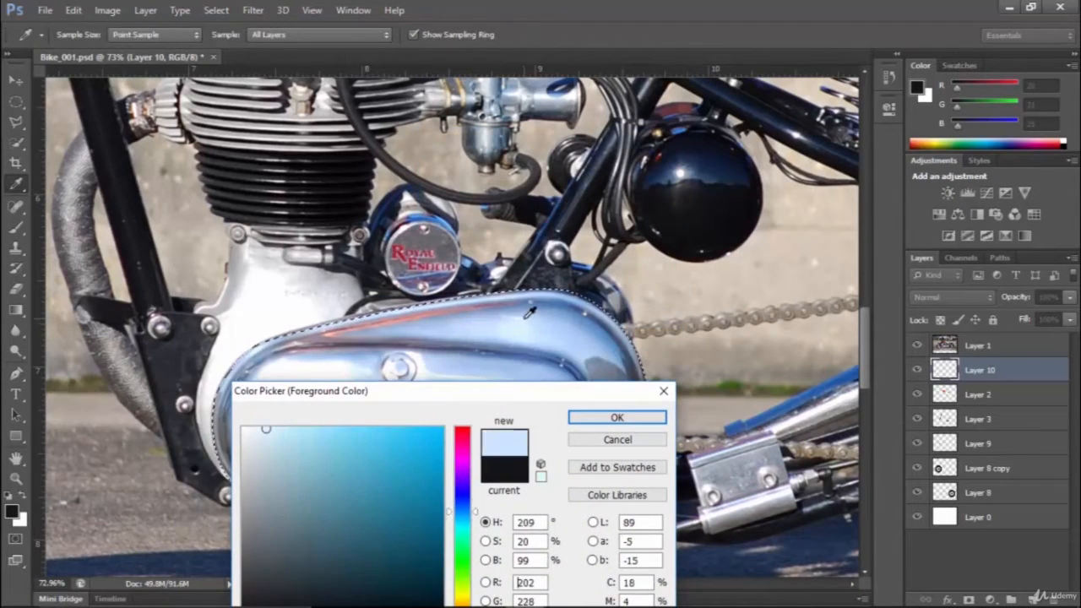
{"action": "left_click", "coordinate": [616, 417]}
{"action": "key", "text": "p"}
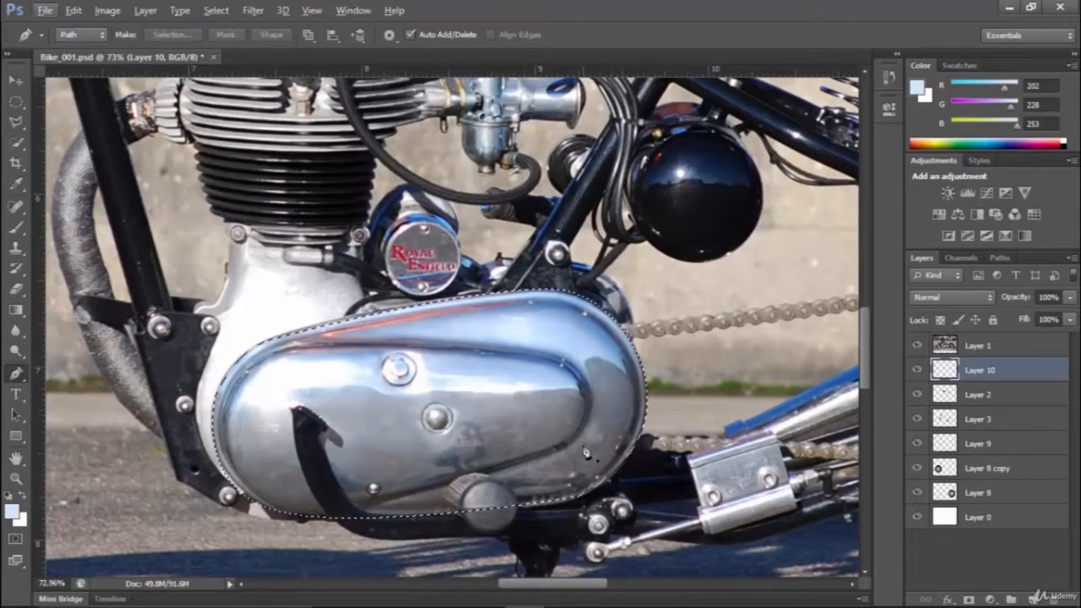
Set the foreground colour to grey, RGB 162, 171, 180, fill the engine cover selection on Layer 10, and deselect.
{"action": "left_click", "coordinate": [12, 512]}
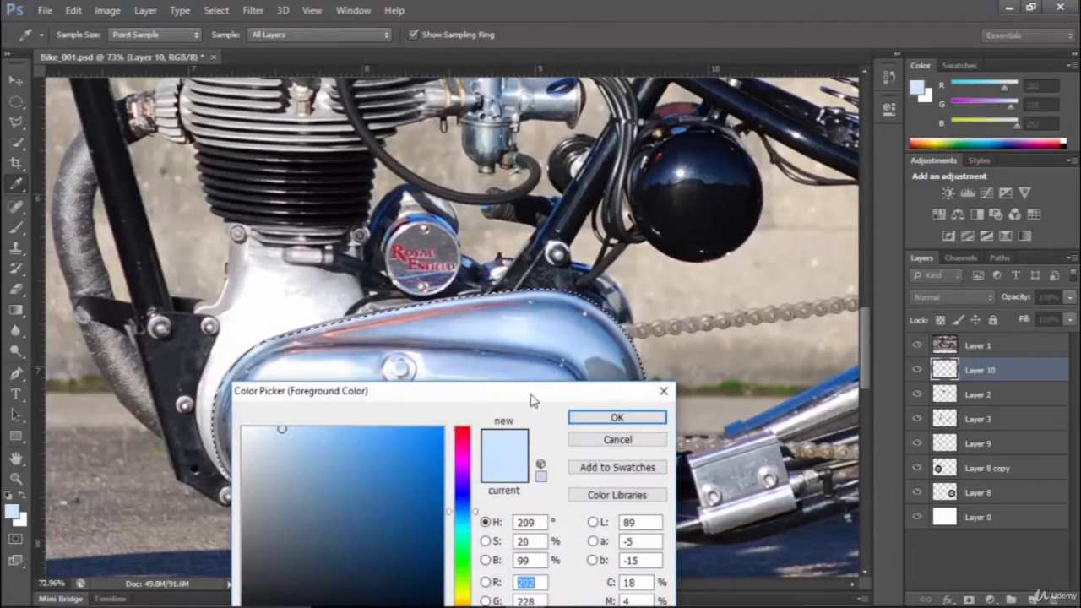
{"action": "left_click_drag", "start_coordinate": [533, 395], "coordinate": [626, 435]}
{"action": "left_click", "coordinate": [514, 398]}
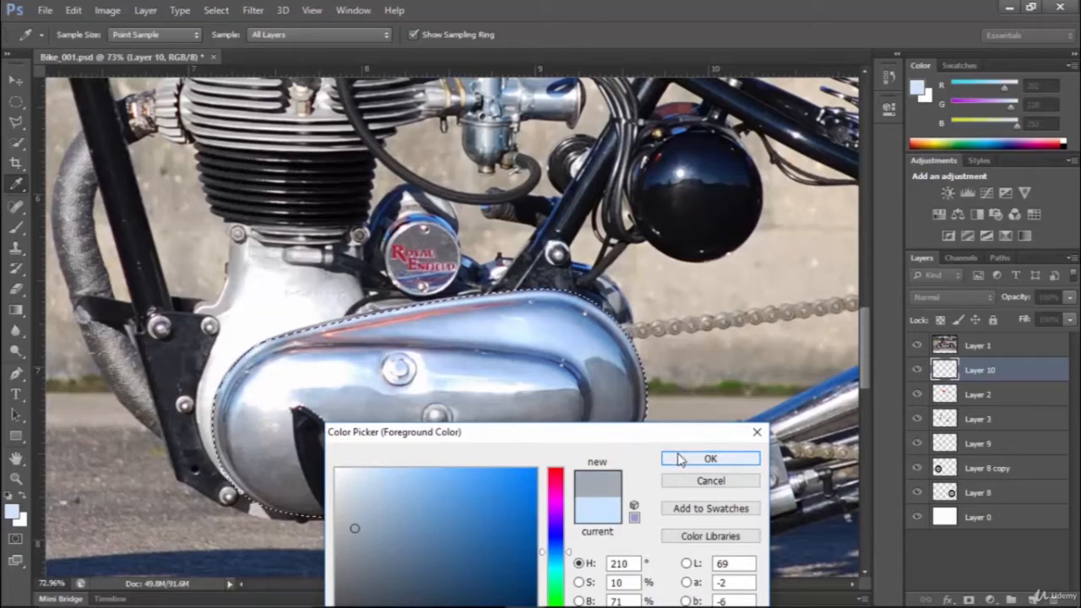
{"action": "left_click", "coordinate": [709, 458]}
{"action": "key", "text": "ctrl+d"}
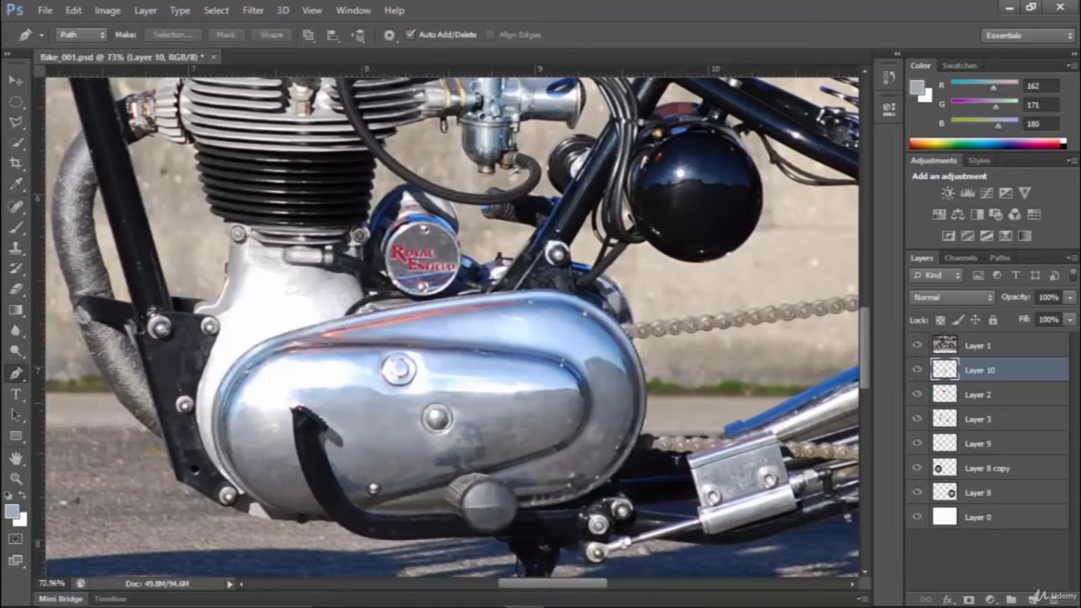
{"action": "left_click", "coordinate": [917, 345]}
{"action": "left_click", "coordinate": [916, 346]}
Trace a closed path around the front chrome rocker cover above the cylinder fins.
{"action": "left_click_drag", "start_coordinate": [337, 237], "coordinate": [636, 479]}
{"action": "left_click_drag", "start_coordinate": [678, 417], "coordinate": [535, 434]}
{"action": "scroll", "coordinate": [316, 334], "scroll_direction": "up", "scroll_amount": 2}
{"action": "key", "text": "alt"}
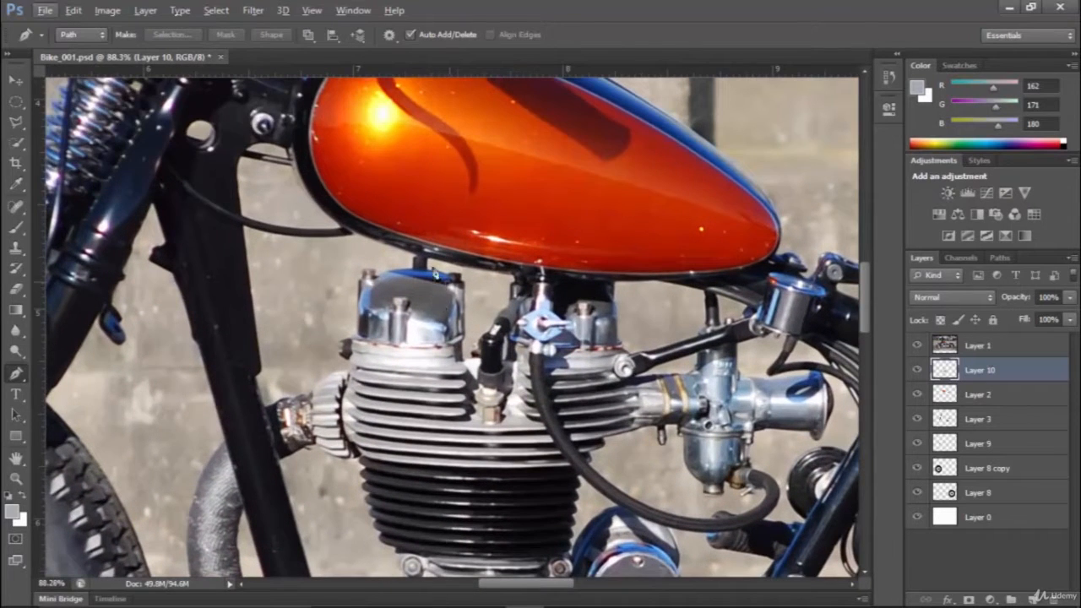
{"action": "left_click", "coordinate": [462, 285]}
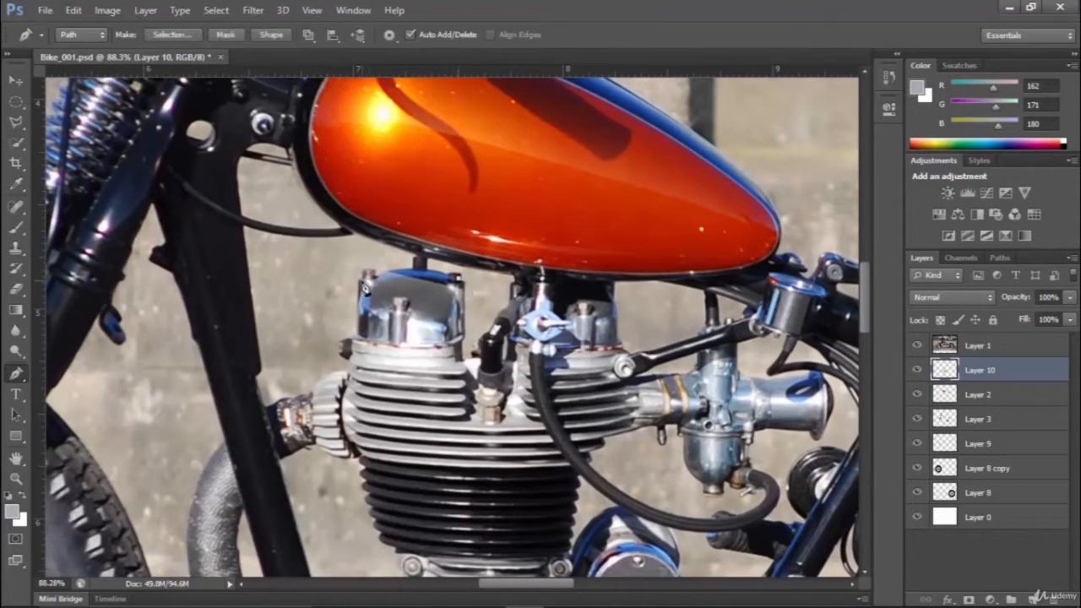
{"action": "left_click_drag", "start_coordinate": [365, 286], "coordinate": [336, 312]}
{"action": "left_click", "coordinate": [357, 341]}
{"action": "left_click_drag", "start_coordinate": [461, 343], "coordinate": [480, 317]}
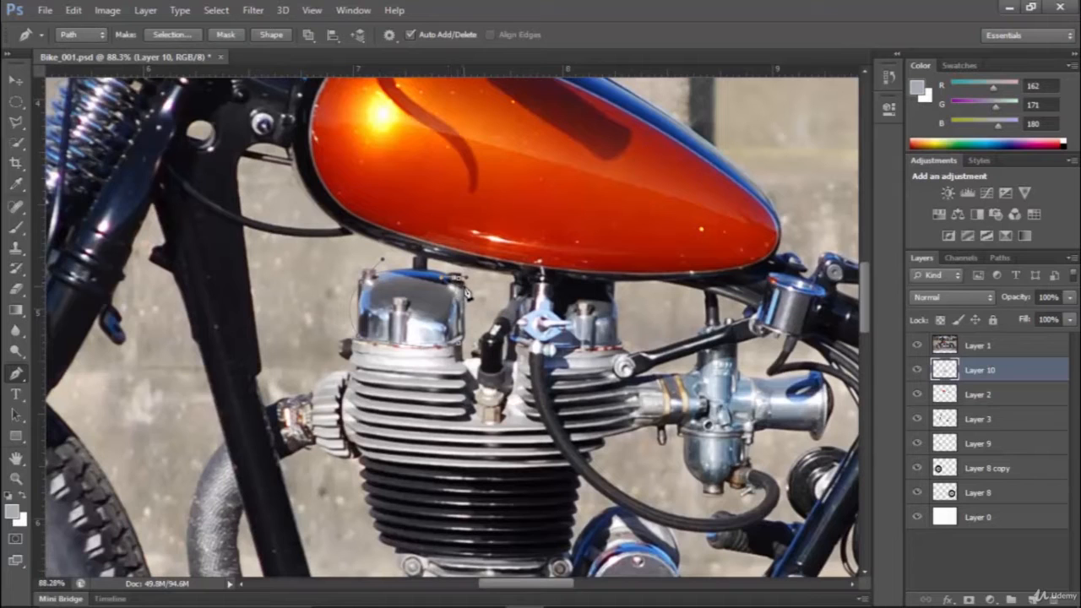
{"action": "left_click", "coordinate": [462, 286]}
Trace a path from the top of the carburettor along the tank's lower rear edge and around the upper frame joint.
{"action": "left_click_drag", "start_coordinate": [470, 372], "coordinate": [487, 302]}
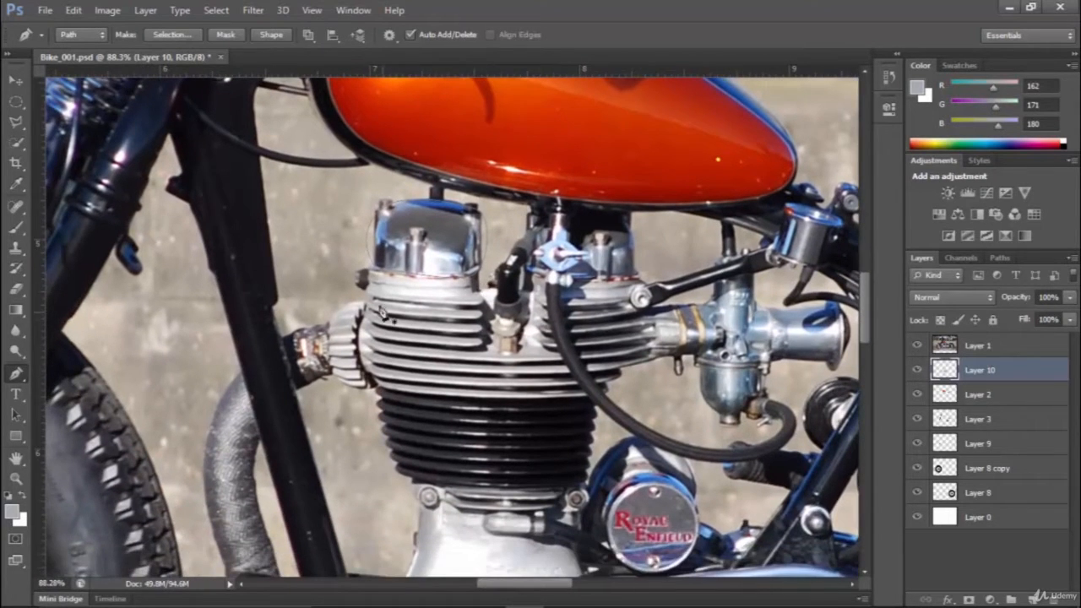
{"action": "scroll", "coordinate": [583, 355], "scroll_direction": "down", "scroll_amount": 5}
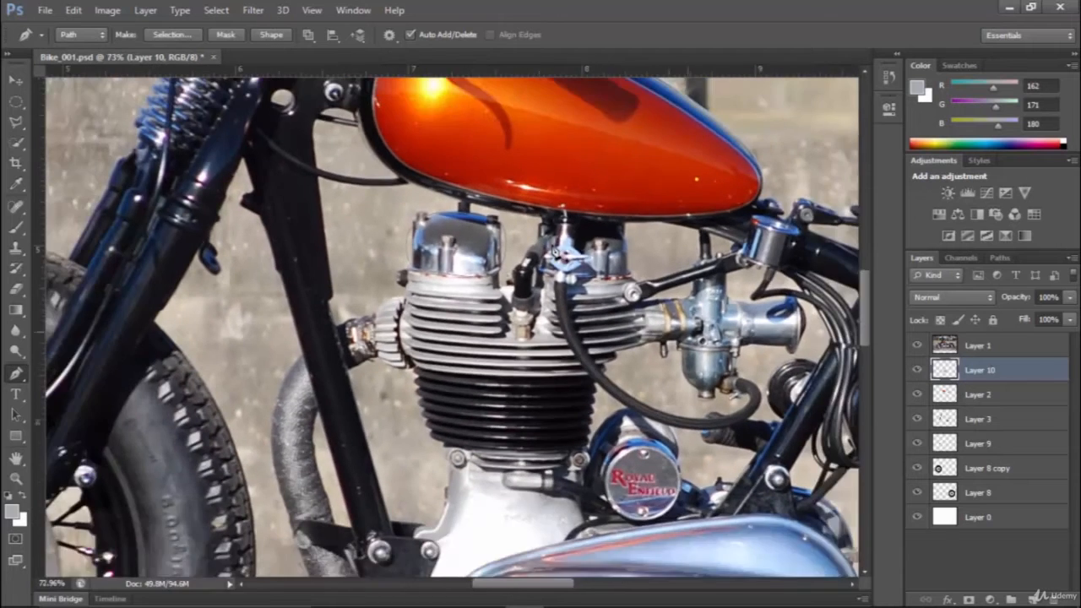
{"action": "scroll", "coordinate": [583, 325], "scroll_direction": "up", "scroll_amount": 5}
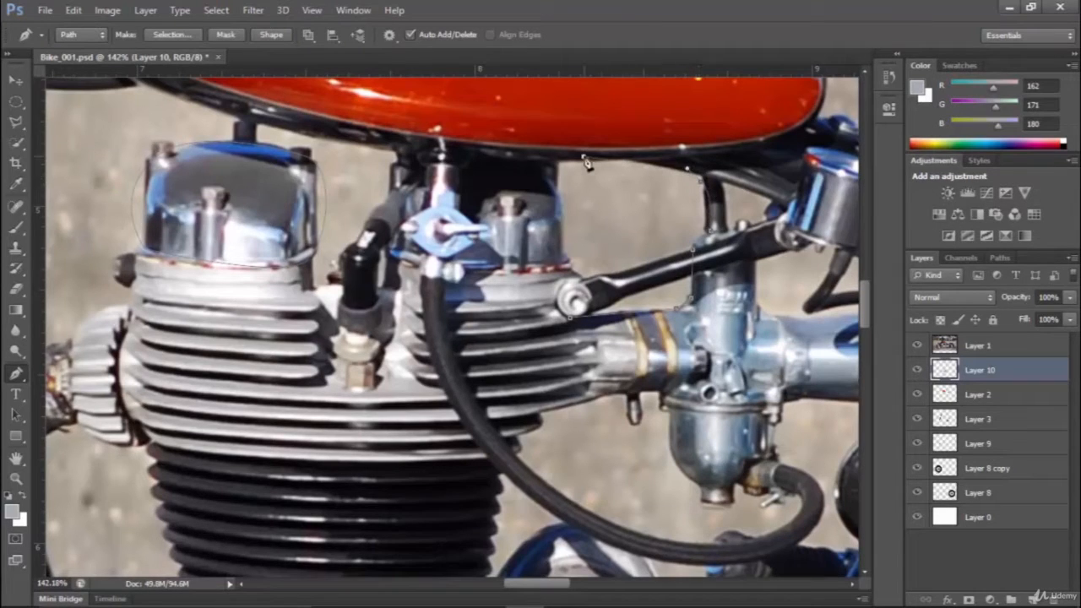
{"action": "left_click", "coordinate": [603, 117]}
{"action": "left_click_drag", "start_coordinate": [574, 193], "coordinate": [443, 277]}
{"action": "left_click_drag", "start_coordinate": [676, 178], "coordinate": [733, 225]}
{"action": "left_click", "coordinate": [745, 240]}
{"action": "left_click", "coordinate": [745, 262]}
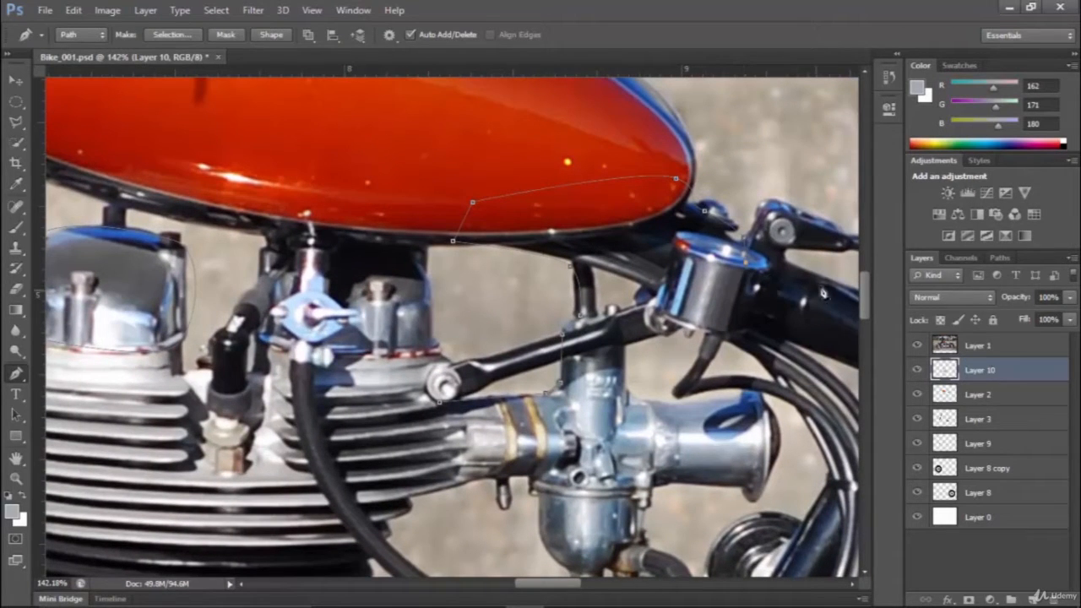
{"action": "left_click_drag", "start_coordinate": [822, 282], "coordinate": [828, 305]}
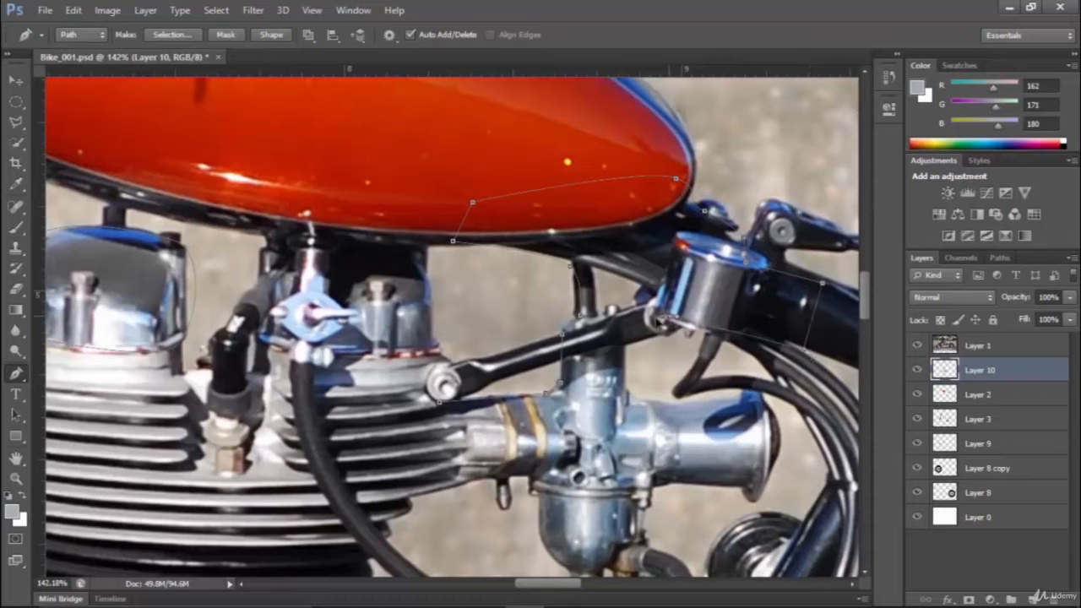
Continue the path down the carburettor body and around its flared intake.
{"action": "left_click_drag", "start_coordinate": [626, 351], "coordinate": [626, 365]}
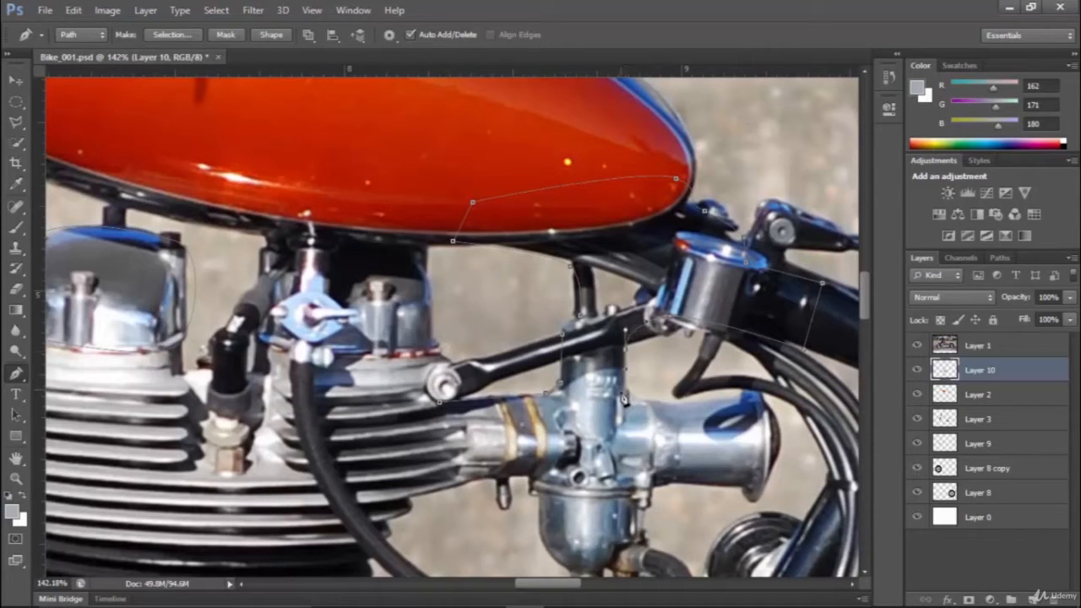
{"action": "left_click", "coordinate": [738, 399]}
{"action": "left_click_drag", "start_coordinate": [753, 504], "coordinate": [692, 579]}
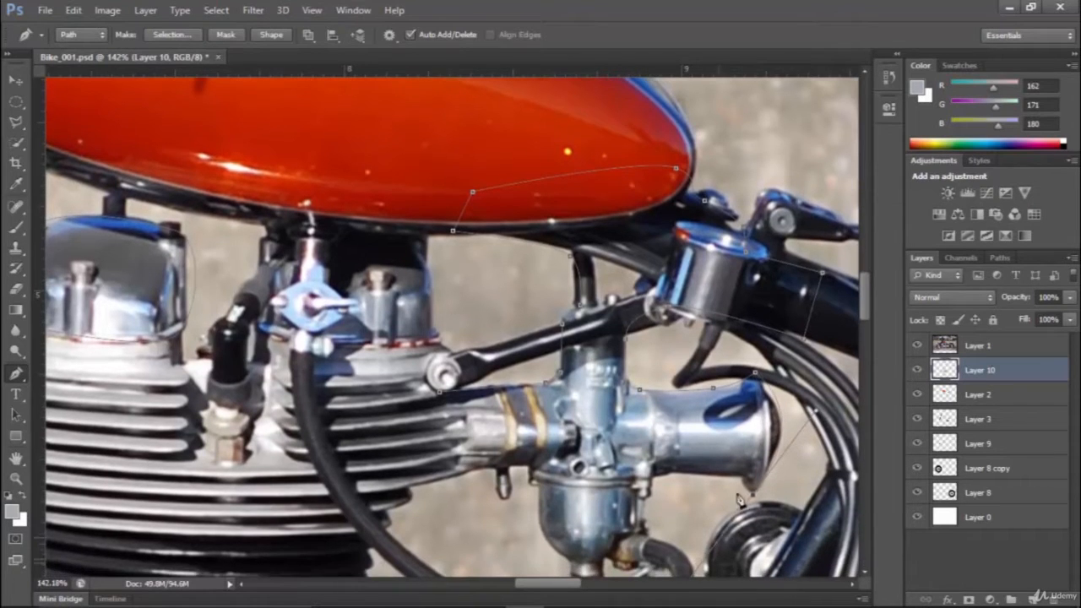
{"action": "left_click", "coordinate": [750, 493], "text": "alt"}
{"action": "left_click", "coordinate": [738, 477], "text": "alt"}
{"action": "left_click", "coordinate": [662, 473]}
{"action": "left_click", "coordinate": [649, 481]}
Extend the path along both edges of the curved black hose, from the carburettor bowl to the cylinder fins and back.
{"action": "left_click_drag", "start_coordinate": [646, 515], "coordinate": [619, 245]}
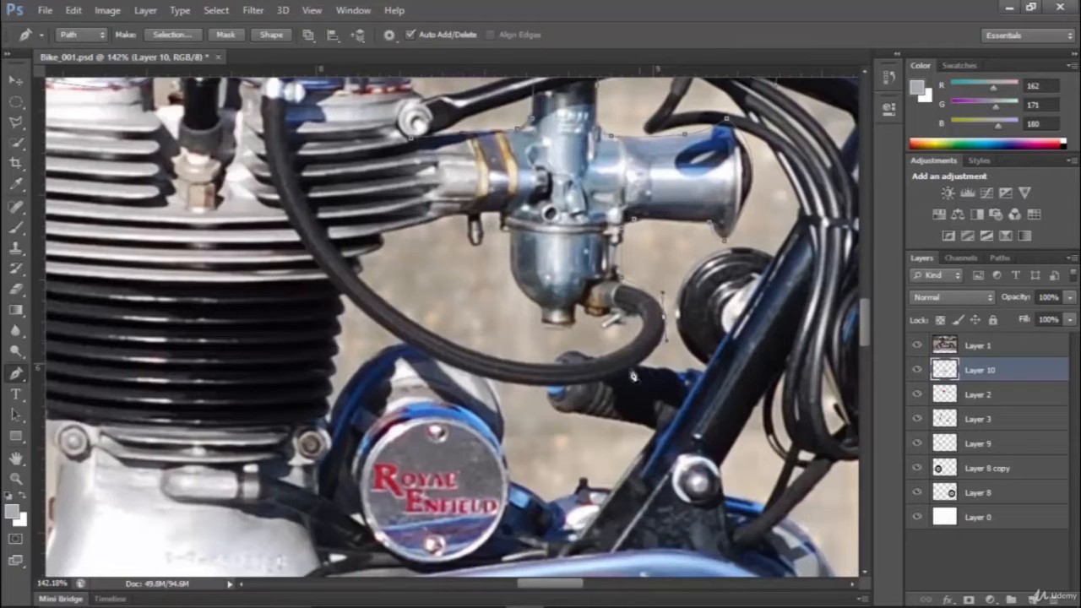
{"action": "left_click_drag", "start_coordinate": [583, 380], "coordinate": [524, 381]}
{"action": "left_click_drag", "start_coordinate": [309, 248], "coordinate": [207, 97]}
{"action": "left_click", "coordinate": [310, 248], "text": "alt"}
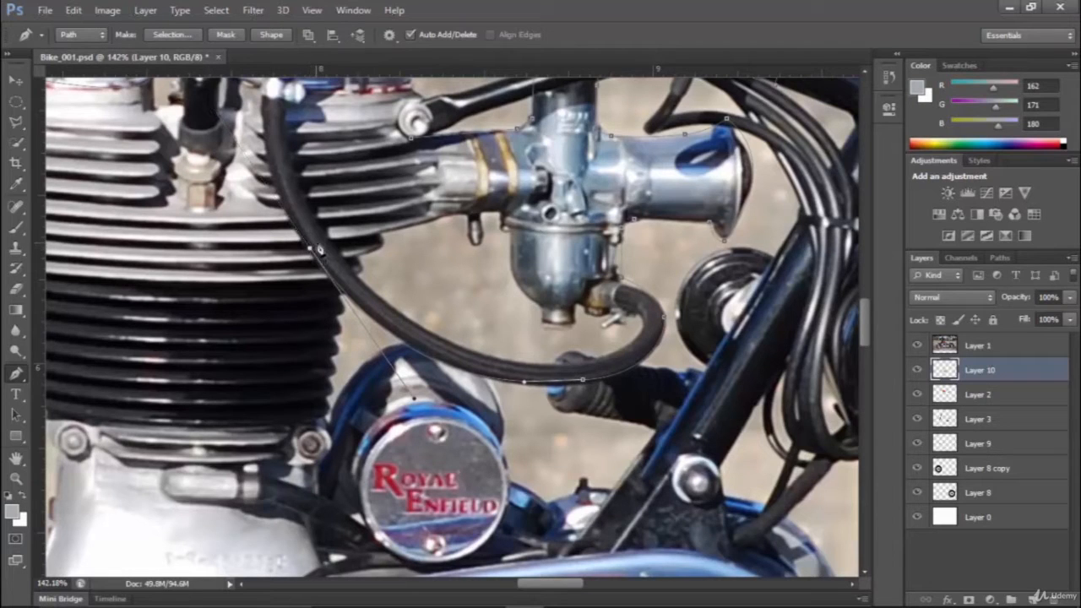
{"action": "left_click", "coordinate": [322, 233]}
{"action": "left_click_drag", "start_coordinate": [516, 367], "coordinate": [571, 385]}
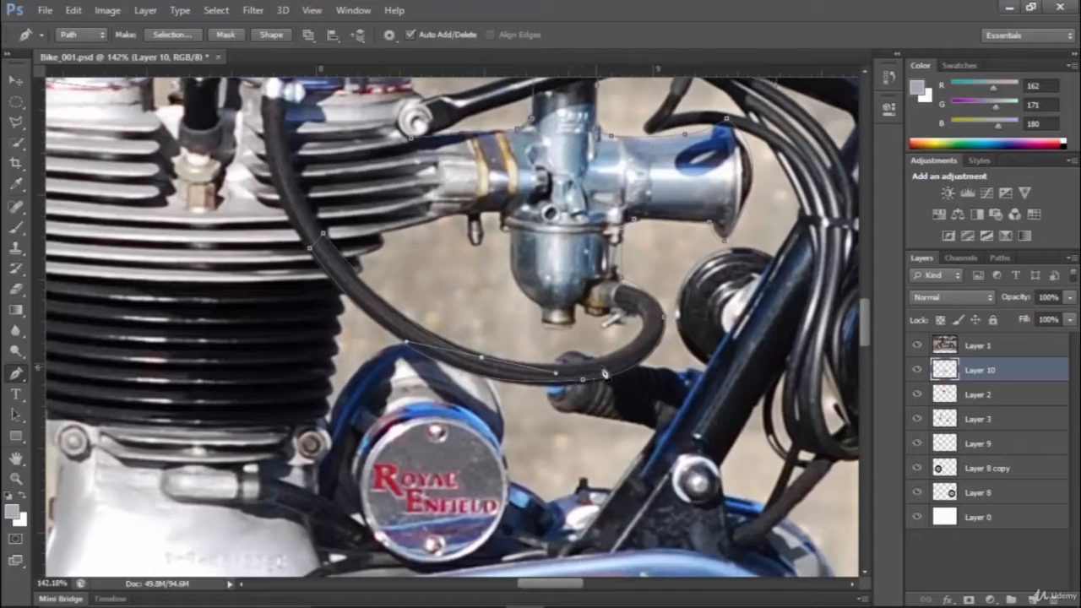
{"action": "left_click_drag", "start_coordinate": [640, 317], "coordinate": [618, 284]}
Convert the carburettor and hose path to a selection, fill it with dark grey sampled from the hose, and check it with the photo hidden.
{"action": "right_click", "coordinate": [420, 150]}
{"action": "left_click", "coordinate": [490, 226]}
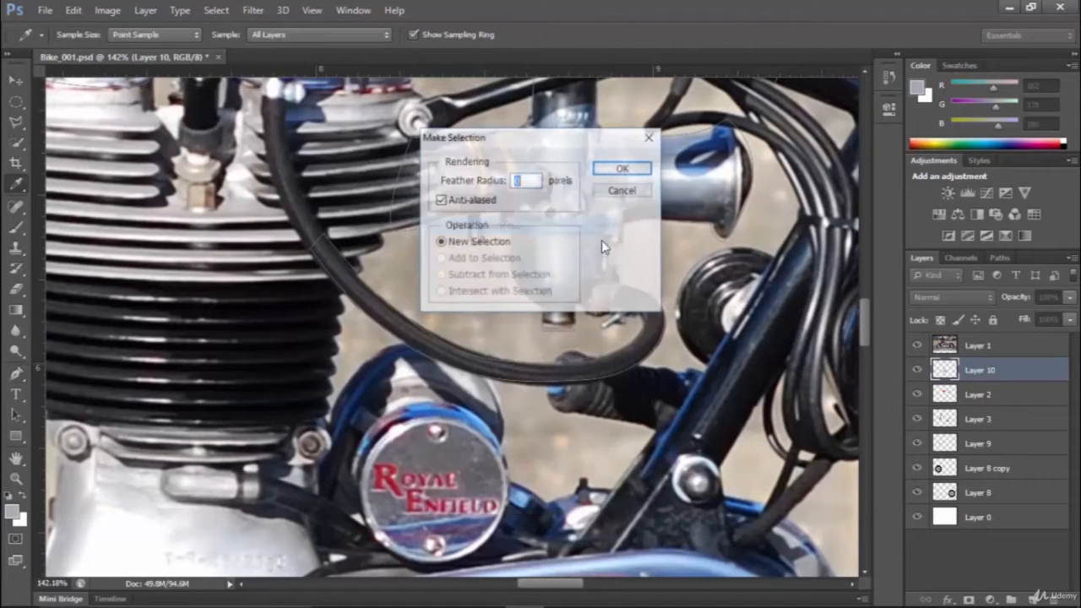
{"action": "left_click", "coordinate": [622, 168]}
{"action": "left_click", "coordinate": [13, 512]}
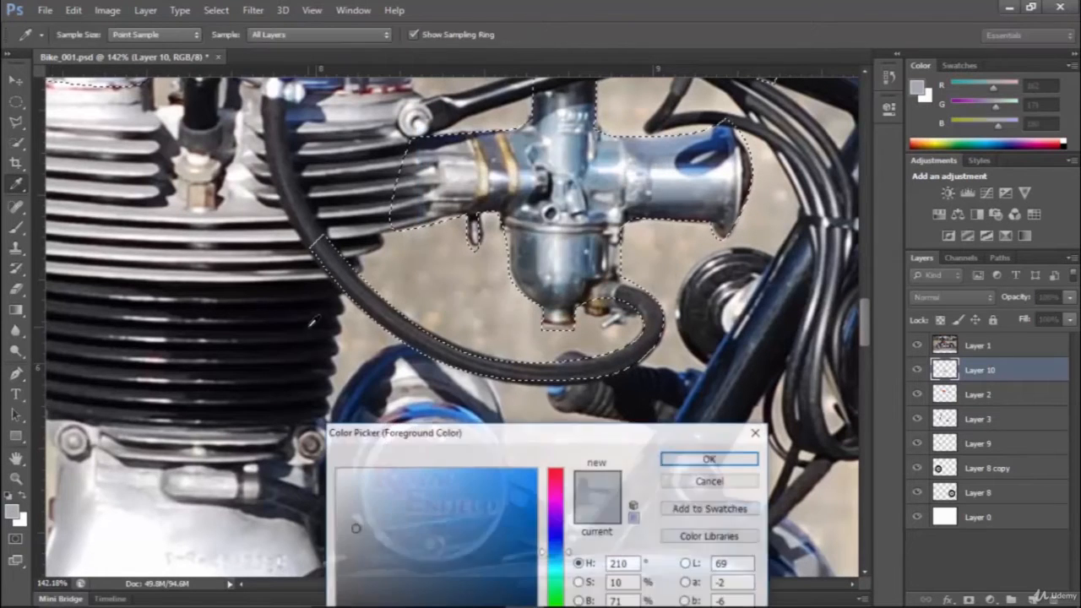
{"action": "left_click", "coordinate": [344, 296]}
{"action": "left_click", "coordinate": [689, 459]}
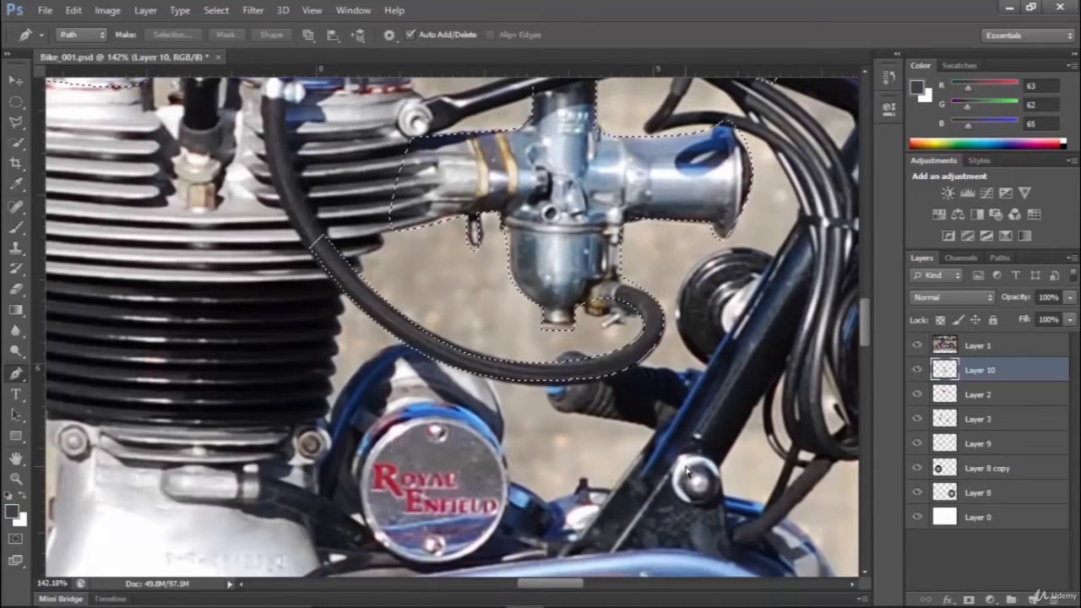
{"action": "scroll", "coordinate": [558, 216], "scroll_direction": "down", "scroll_amount": 5}
{"action": "left_click", "coordinate": [917, 344]}
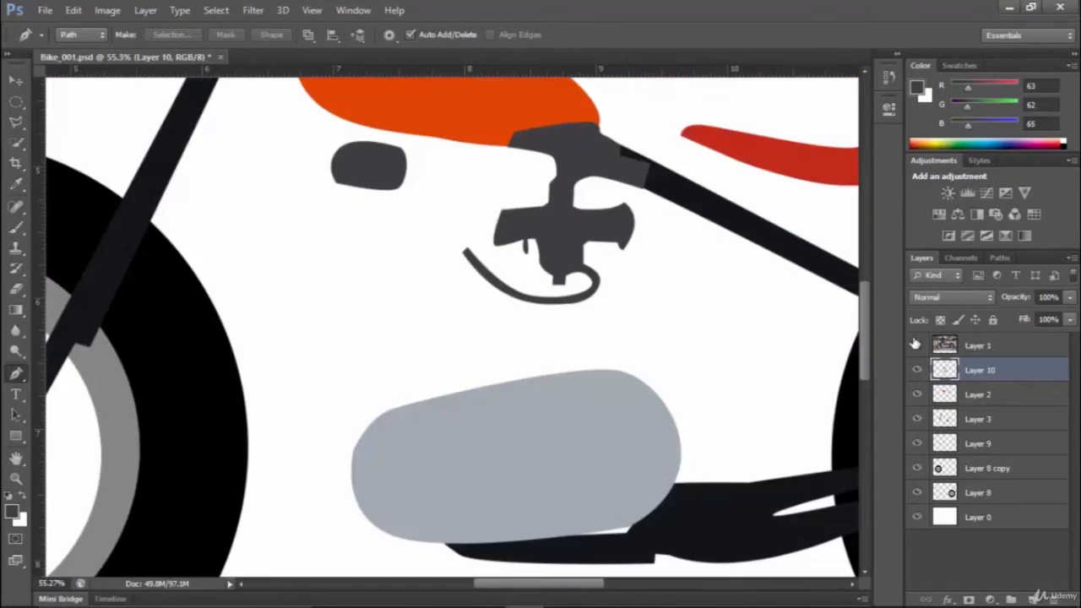
{"action": "left_click", "coordinate": [917, 345]}
Trace a path along the top of the finned cylinder head, from below the front rocker cover to the rear fin edges.
{"action": "scroll", "coordinate": [549, 215], "scroll_direction": "down", "scroll_amount": 3}
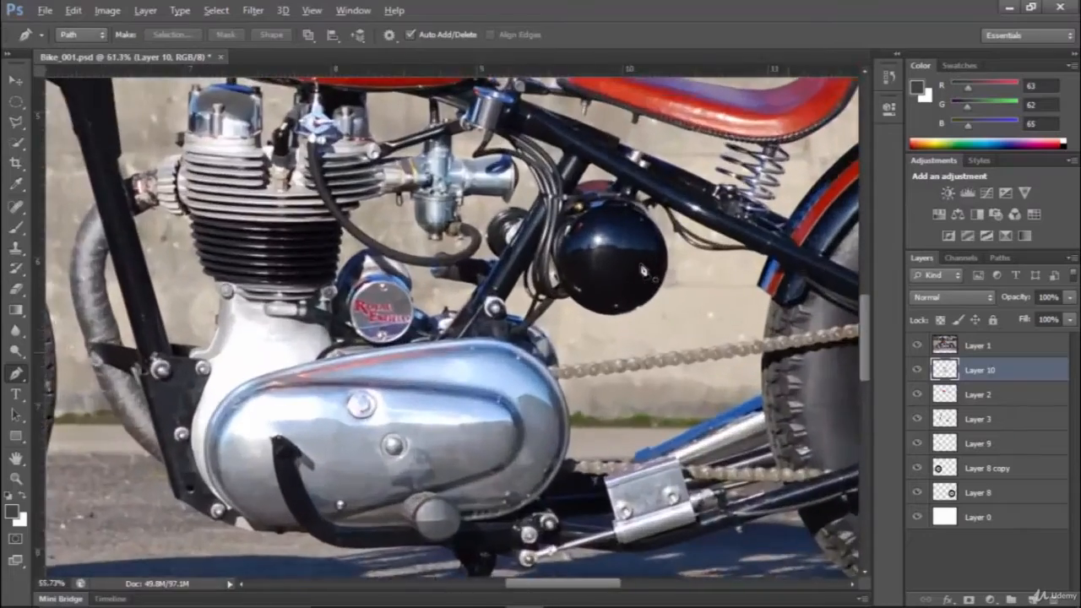
{"action": "scroll", "coordinate": [508, 211], "scroll_direction": "up", "scroll_amount": 5}
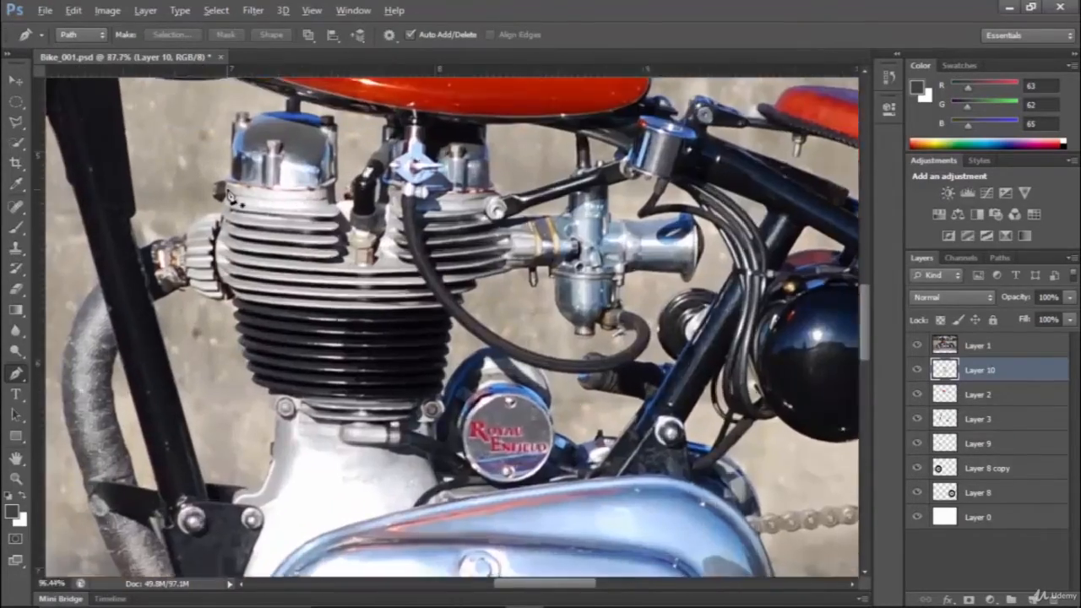
{"action": "scroll", "coordinate": [230, 196], "scroll_direction": "up", "scroll_amount": 3}
{"action": "left_click", "coordinate": [309, 196]}
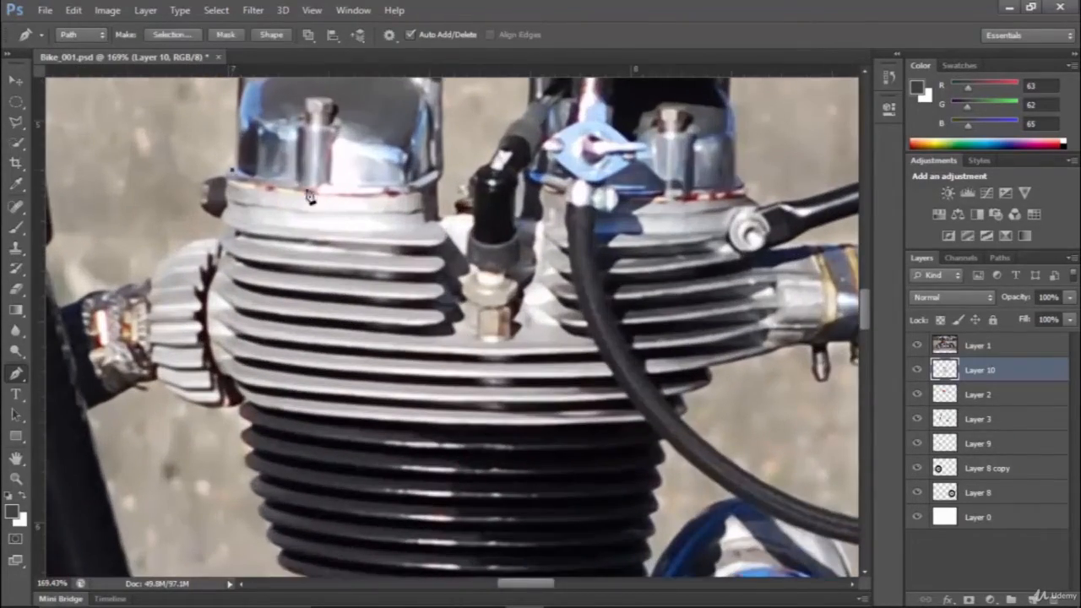
{"action": "left_click", "coordinate": [439, 173]}
{"action": "left_click", "coordinate": [538, 221]}
{"action": "left_click", "coordinate": [538, 174]}
{"action": "left_click", "coordinate": [745, 192]}
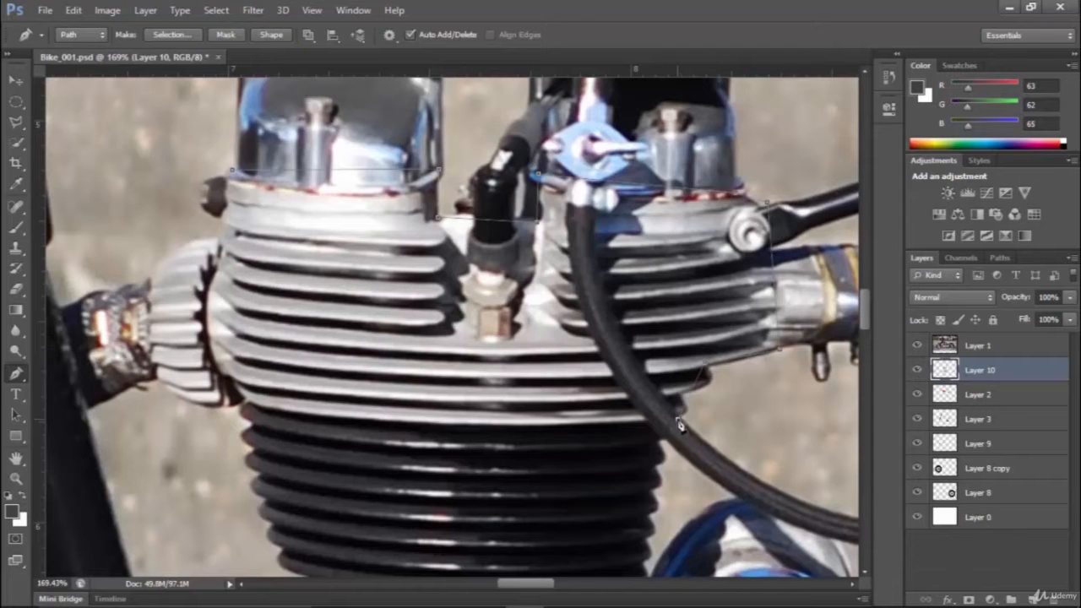
Continue the path down the rear of the cylinder, along the engine cover's upper edge, and up the front fins to close it.
{"action": "left_click_drag", "start_coordinate": [634, 435], "coordinate": [588, 32]}
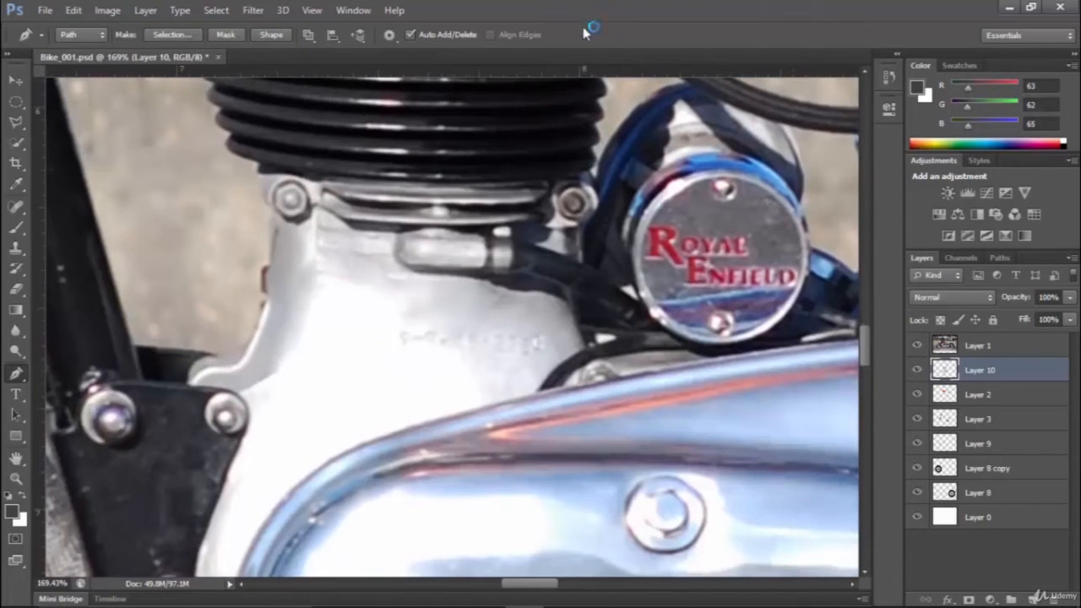
{"action": "left_click", "coordinate": [593, 215]}
{"action": "left_click", "coordinate": [573, 241]}
{"action": "left_click", "coordinate": [583, 387]}
{"action": "left_click", "coordinate": [242, 435]}
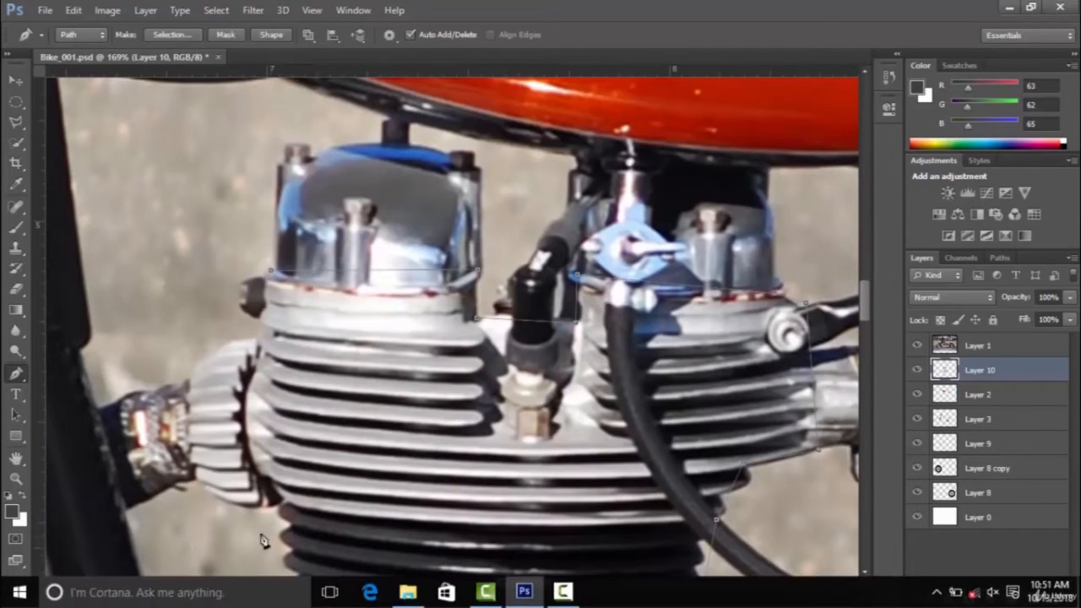
{"action": "left_click", "coordinate": [251, 482]}
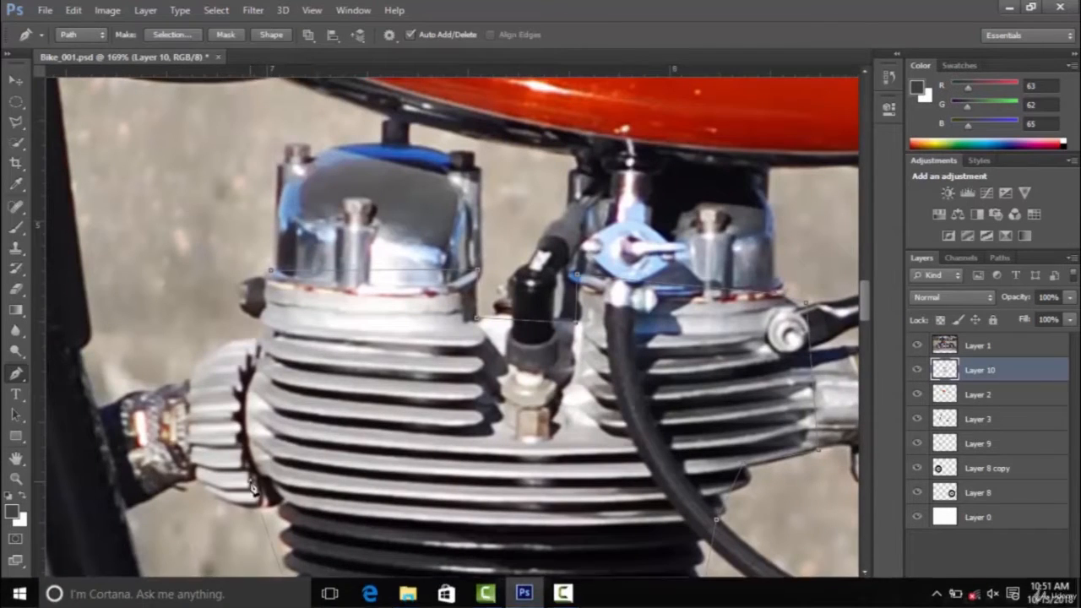
{"action": "left_click", "coordinate": [253, 369]}
{"action": "left_click", "coordinate": [271, 270]}
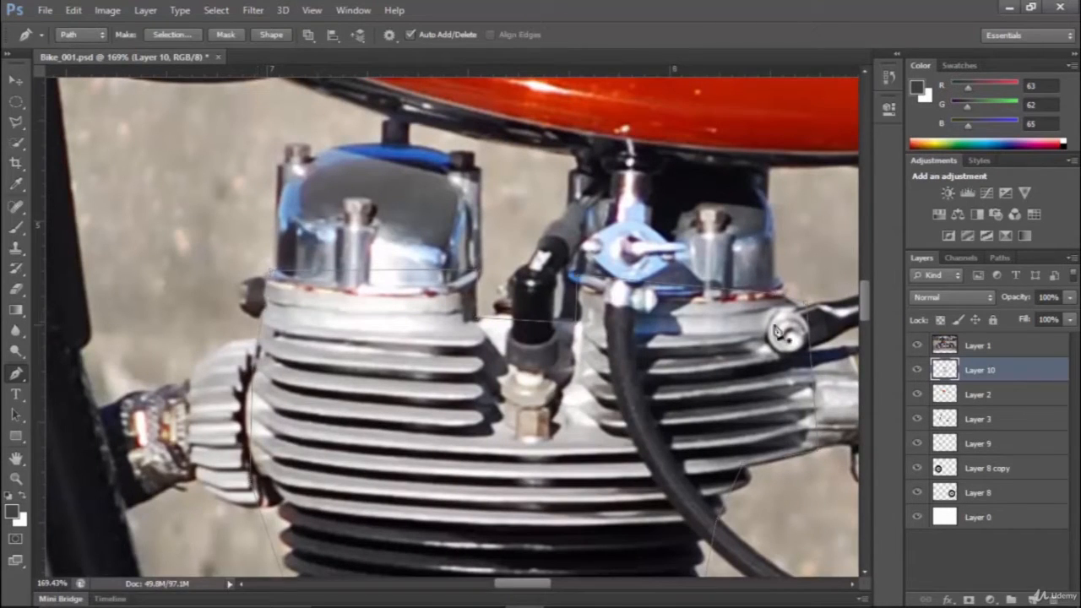
Hide the photo layer and convert the cylinder path to a selection on a new layer.
{"action": "left_click", "coordinate": [918, 346]}
{"action": "scroll", "coordinate": [569, 344], "scroll_direction": "down", "scroll_amount": 6, "text": "alt"}
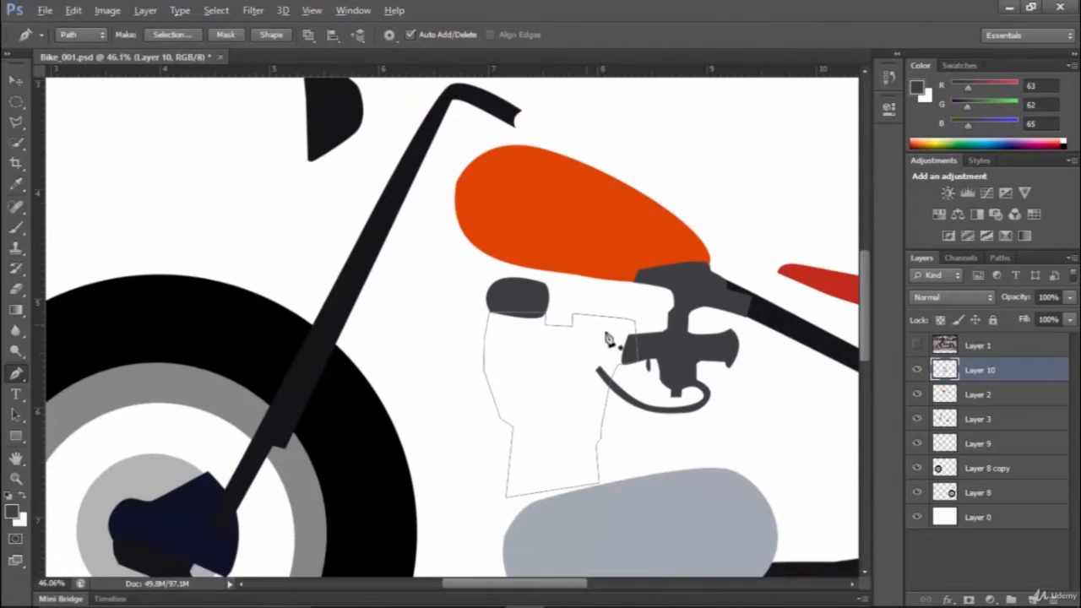
{"action": "left_click", "coordinate": [1027, 588]}
{"action": "right_click", "coordinate": [513, 348]}
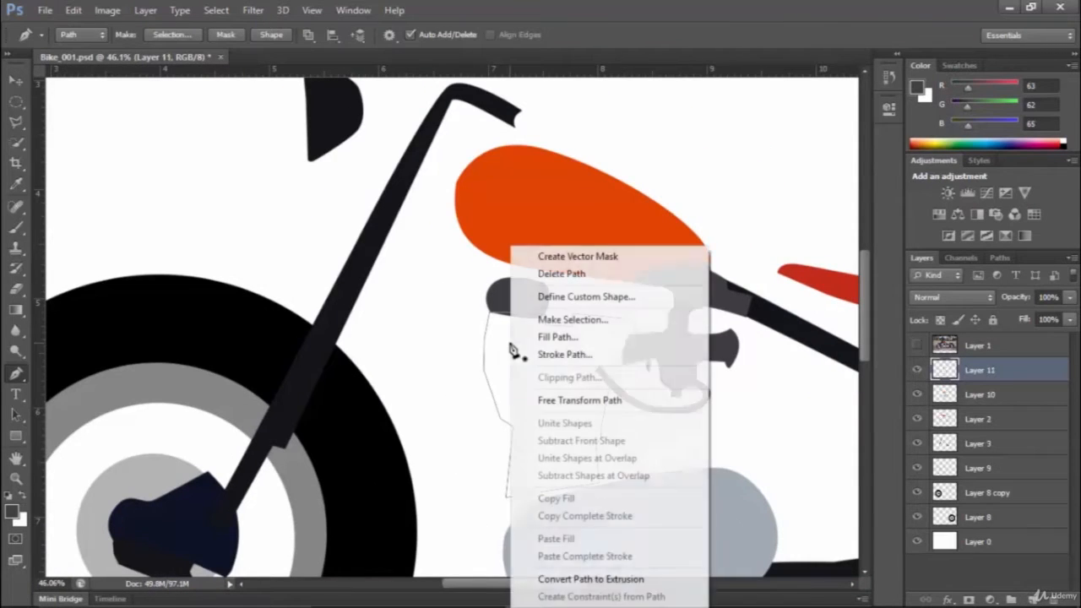
{"action": "left_click", "coordinate": [572, 321]}
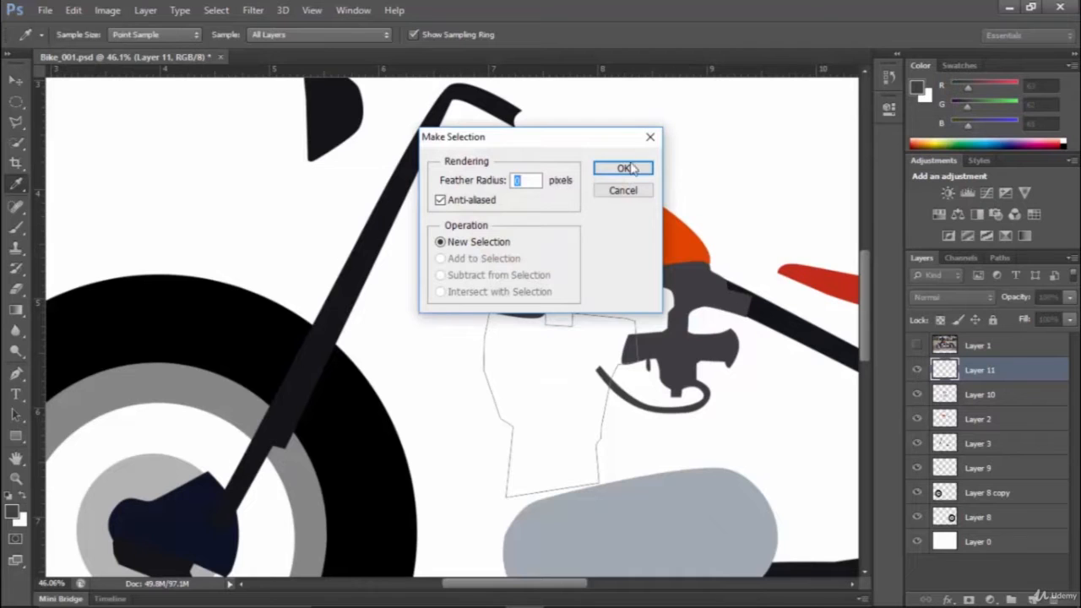
{"action": "left_click", "coordinate": [623, 167]}
Set the foreground colour to mid grey #777777, fill the cylinder selection with it, and deselect.
{"action": "key", "text": "i"}
{"action": "left_click", "coordinate": [12, 511]}
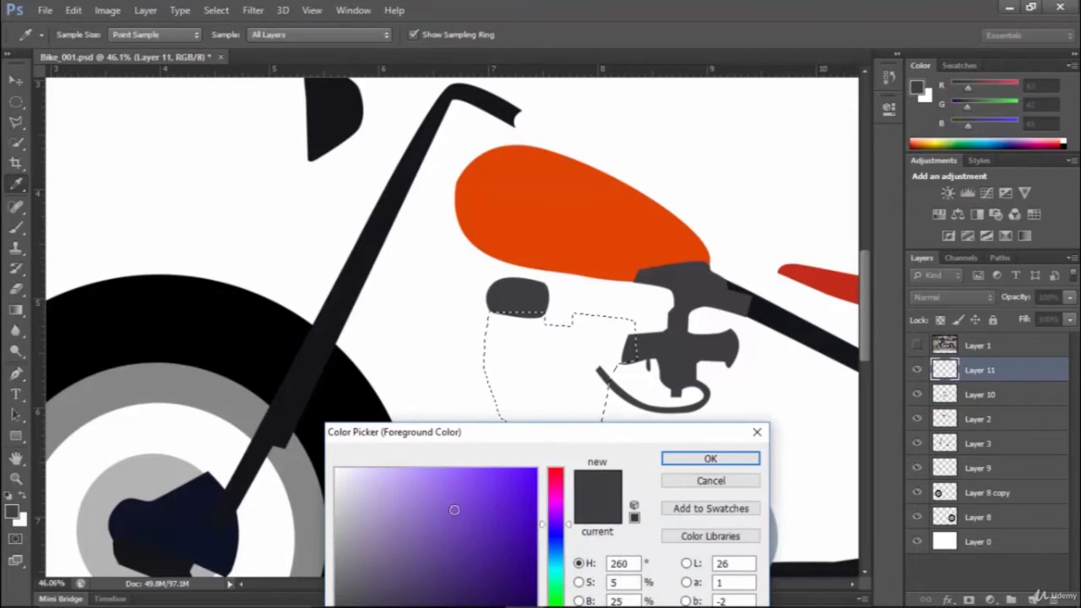
{"action": "left_click_drag", "start_coordinate": [413, 442], "coordinate": [534, 256]}
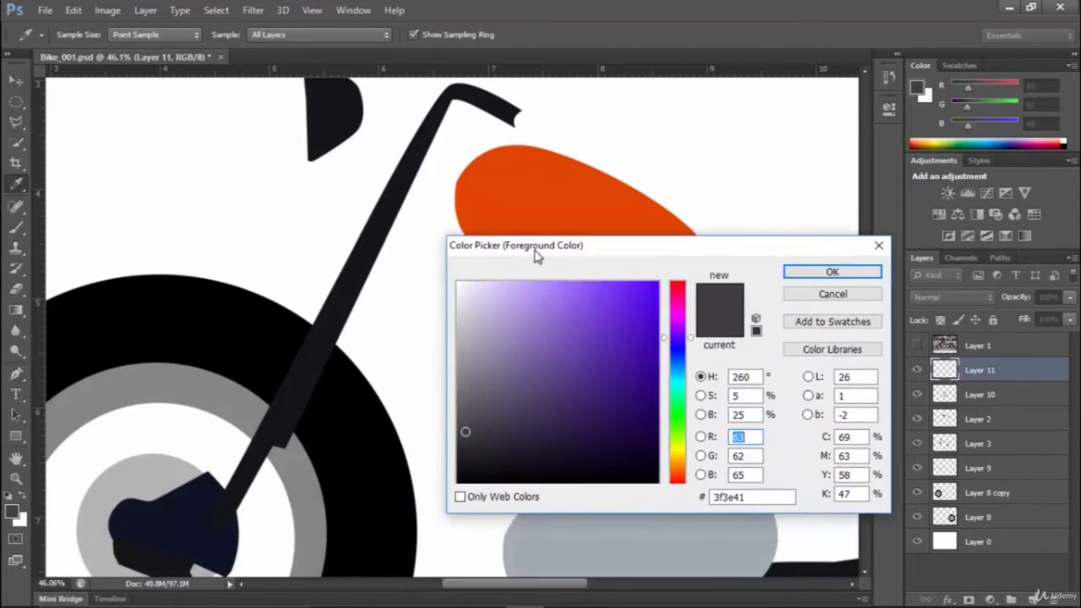
{"action": "left_click", "coordinate": [458, 403]}
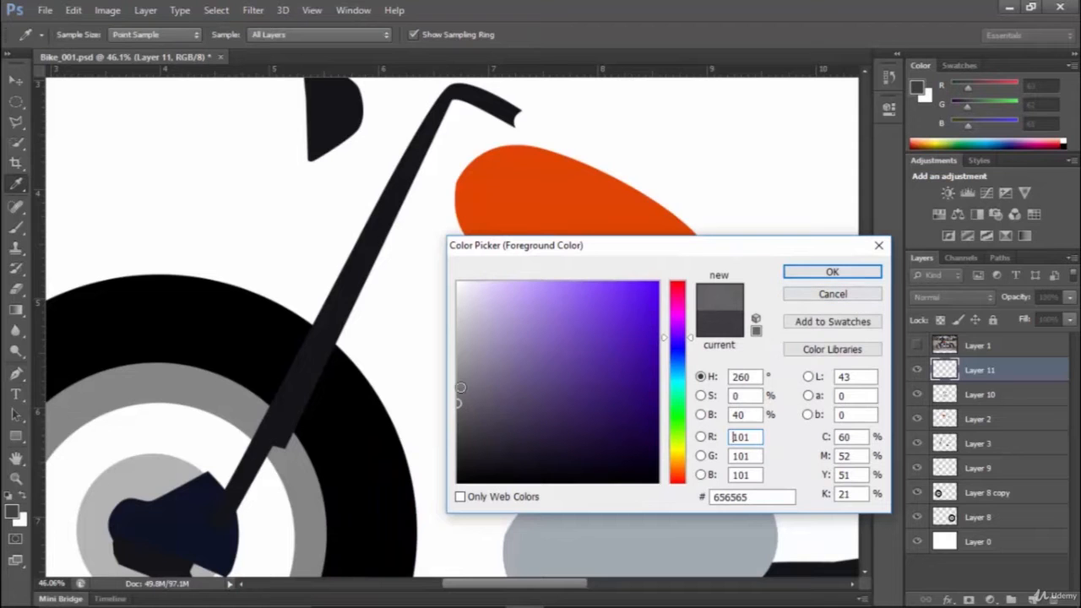
{"action": "mouse_move", "coordinate": [458, 389]}
{"action": "left_mouse_down"}
{"action": "mouse_move", "coordinate": [454, 379]}
{"action": "mouse_move", "coordinate": [456, 388]}
{"action": "left_mouse_up"}
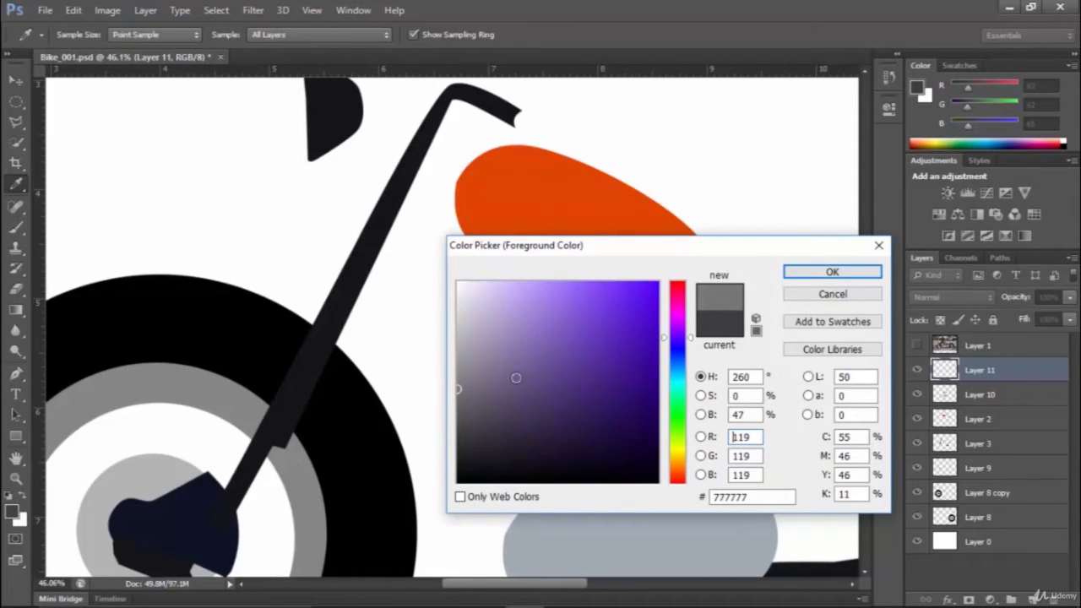
{"action": "left_click", "coordinate": [830, 274]}
{"action": "key", "text": "p"}
{"action": "key", "text": "alt+BackSpace"}
{"action": "key", "text": "ctrl+d"}
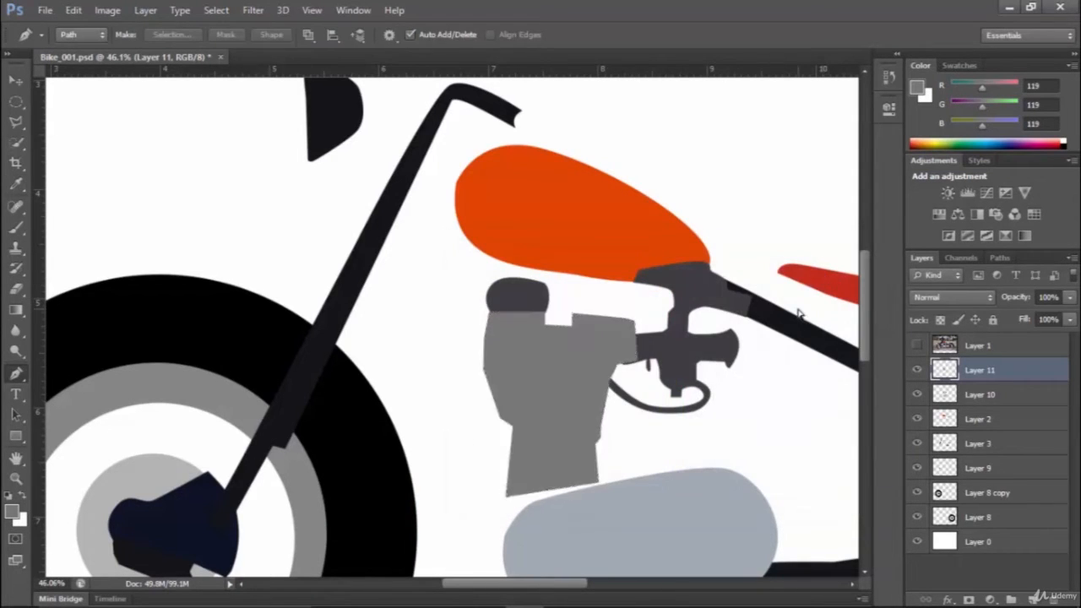
Show the photo layer again and start a path from the tank's front edge over the steering head to the headlight mount.
{"action": "scroll", "coordinate": [575, 502], "scroll_direction": "down", "scroll_amount": 5}
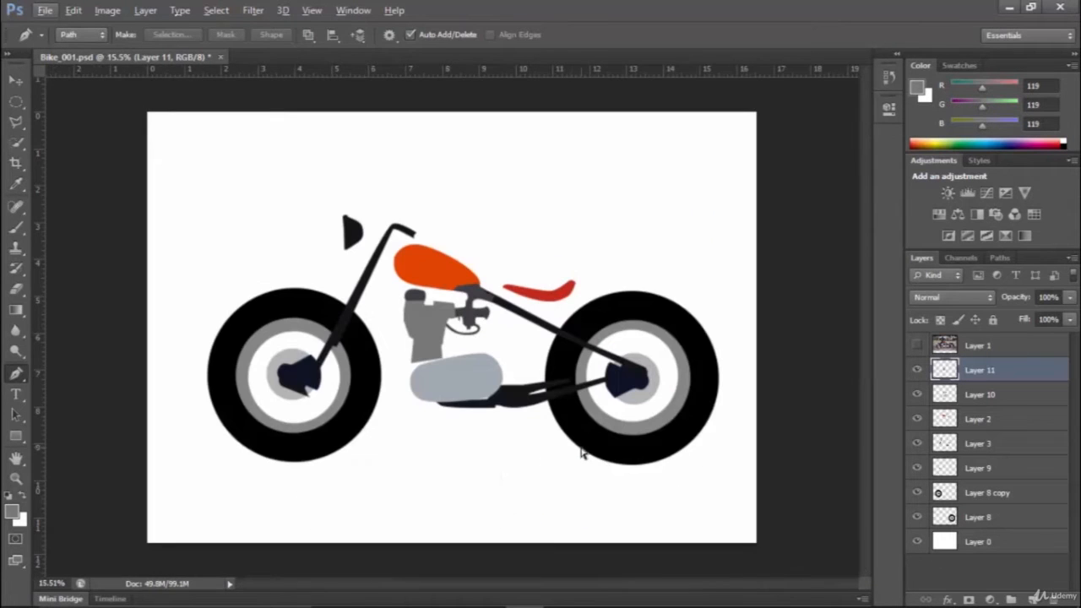
{"action": "left_click", "coordinate": [918, 346]}
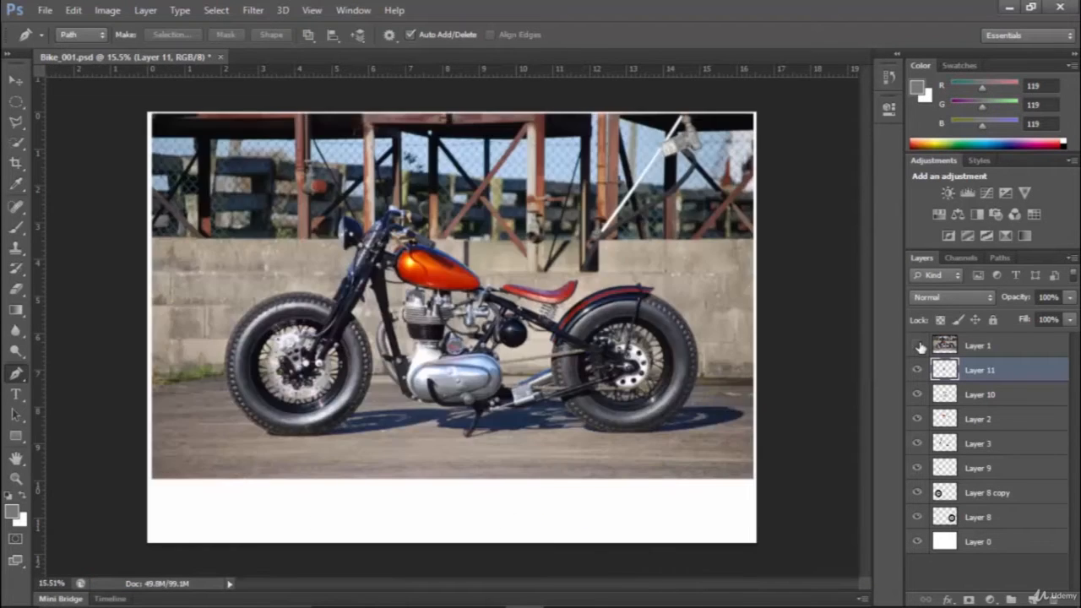
{"action": "scroll", "coordinate": [337, 251], "scroll_direction": "up", "scroll_amount": 5}
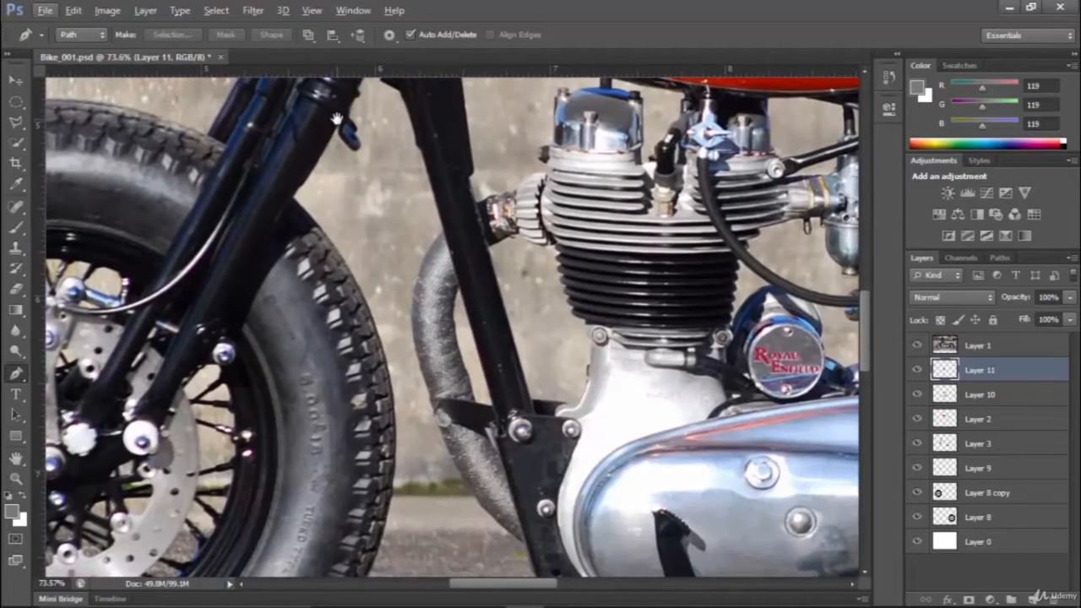
{"action": "left_click", "coordinate": [918, 346]}
{"action": "left_click", "coordinate": [918, 346]}
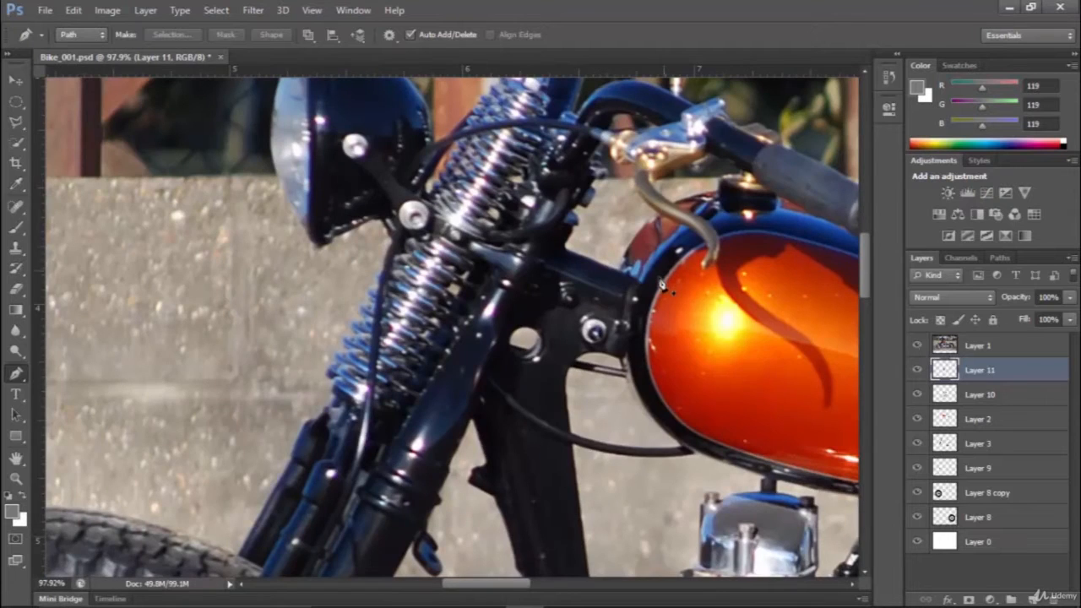
{"action": "left_click", "coordinate": [626, 281]}
{"action": "left_click", "coordinate": [562, 248]}
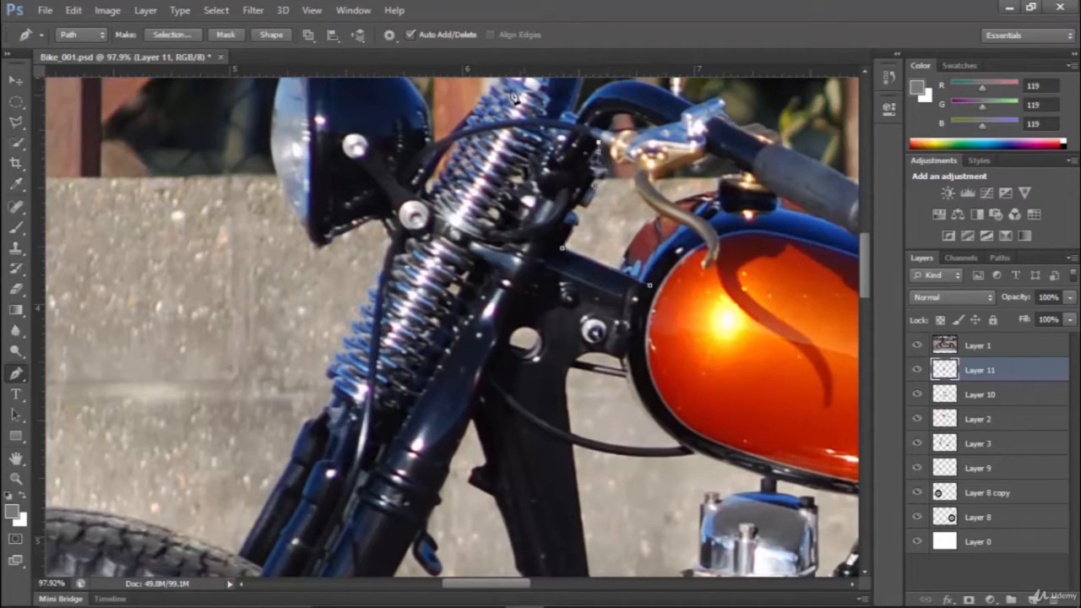
{"action": "left_click", "coordinate": [388, 187]}
{"action": "left_click", "coordinate": [391, 229]}
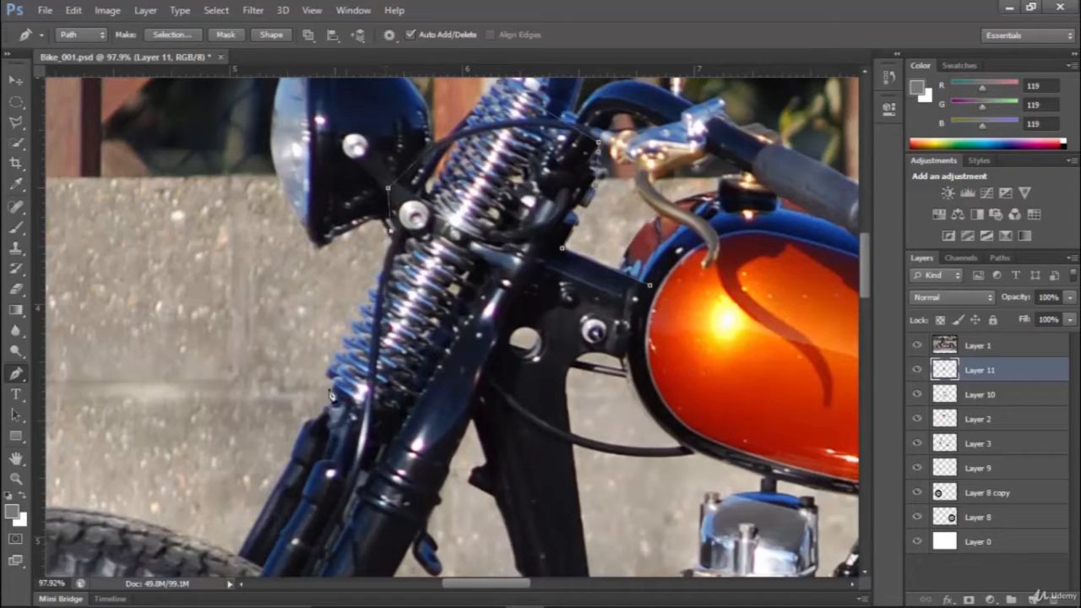
Continue the path below the springs, down the front edge of the frame downtube, and around the exhaust bracket to the engine plate.
{"action": "left_click", "coordinate": [452, 457]}
{"action": "left_click_drag", "start_coordinate": [498, 508], "coordinate": [440, 151]}
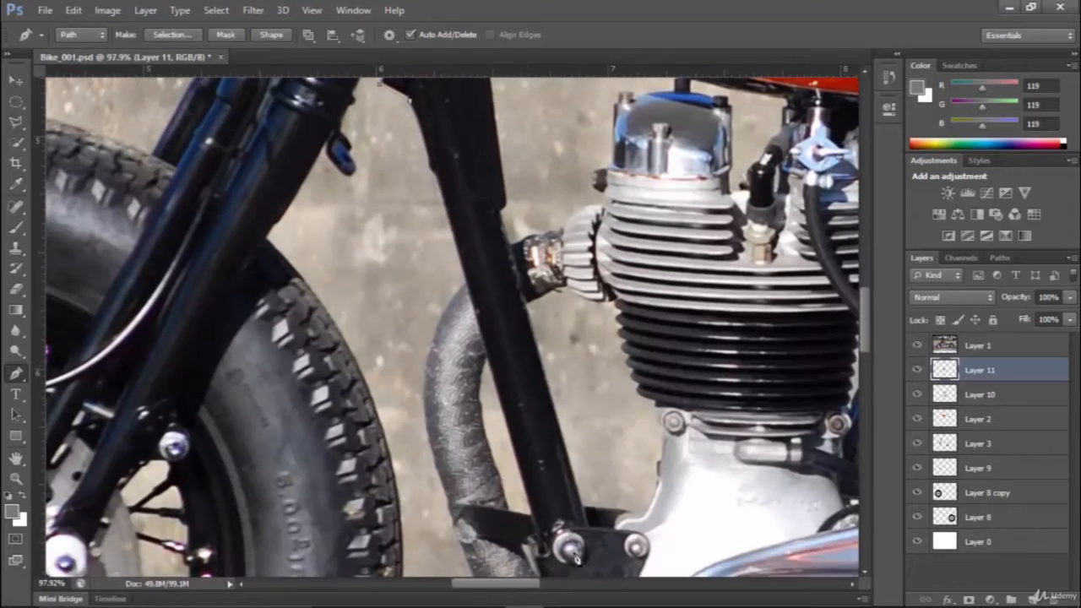
{"action": "left_click", "coordinate": [469, 510]}
{"action": "scroll", "coordinate": [508, 549], "scroll_direction": "down", "scroll_amount": 5}
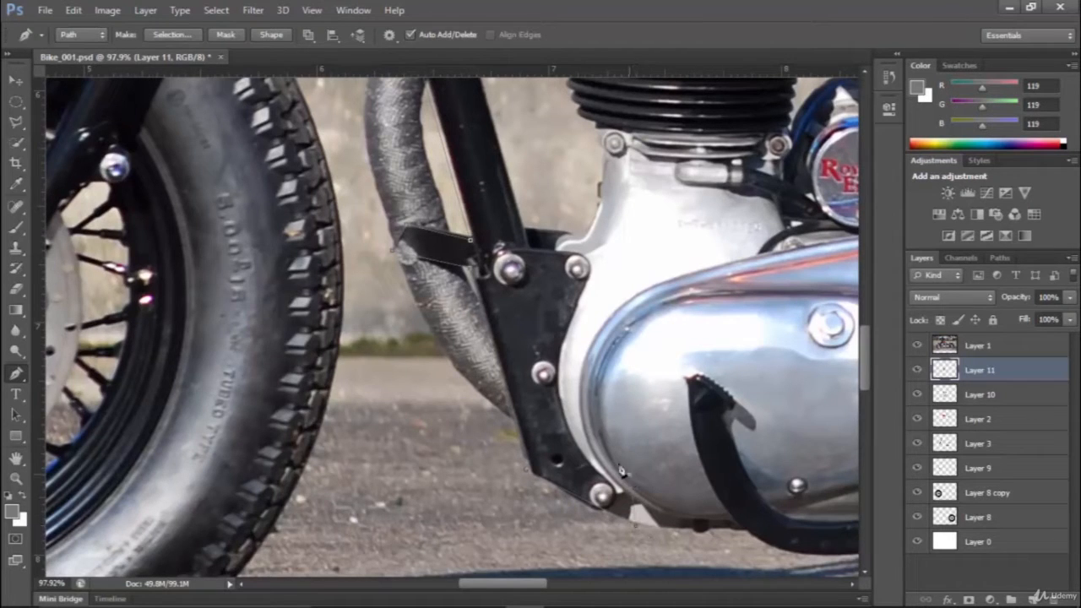
Extend the path up the engine plate's rear edge and along the back of the downtube towards the tank.
{"action": "left_click", "coordinate": [560, 384]}
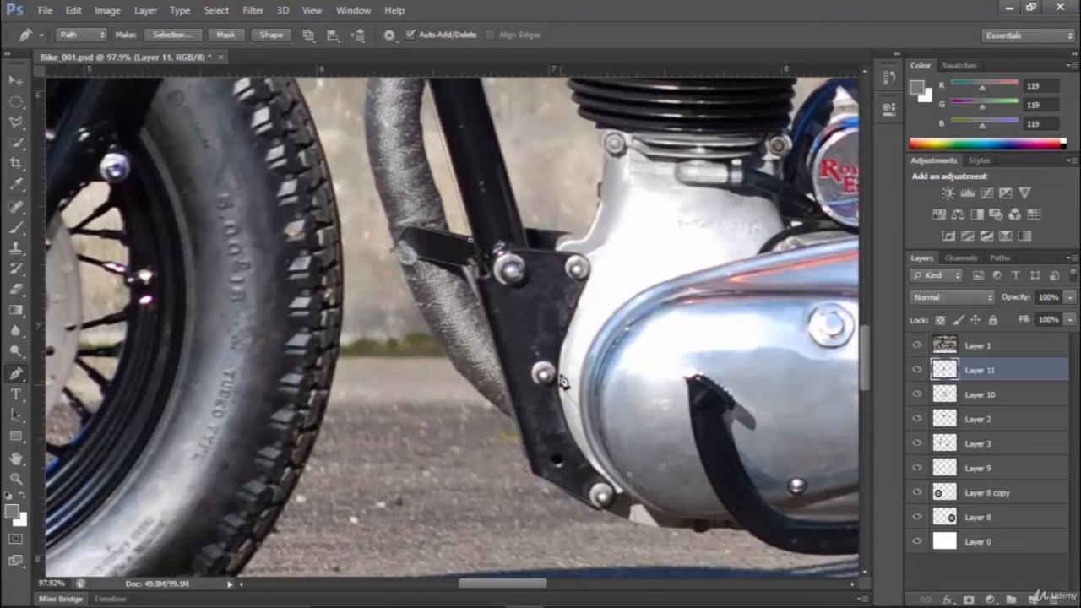
{"action": "left_click", "coordinate": [610, 227]}
{"action": "left_click_drag", "start_coordinate": [512, 95], "coordinate": [601, 587]}
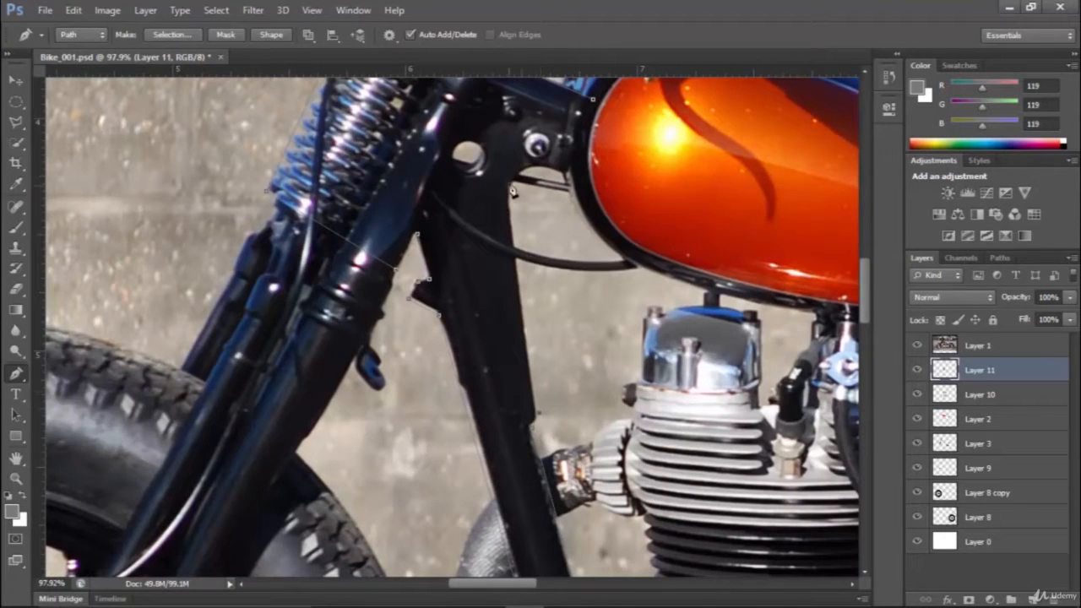
Convert the front frame path to a selection and add a new layer for its fill.
{"action": "right_click", "coordinate": [578, 115]}
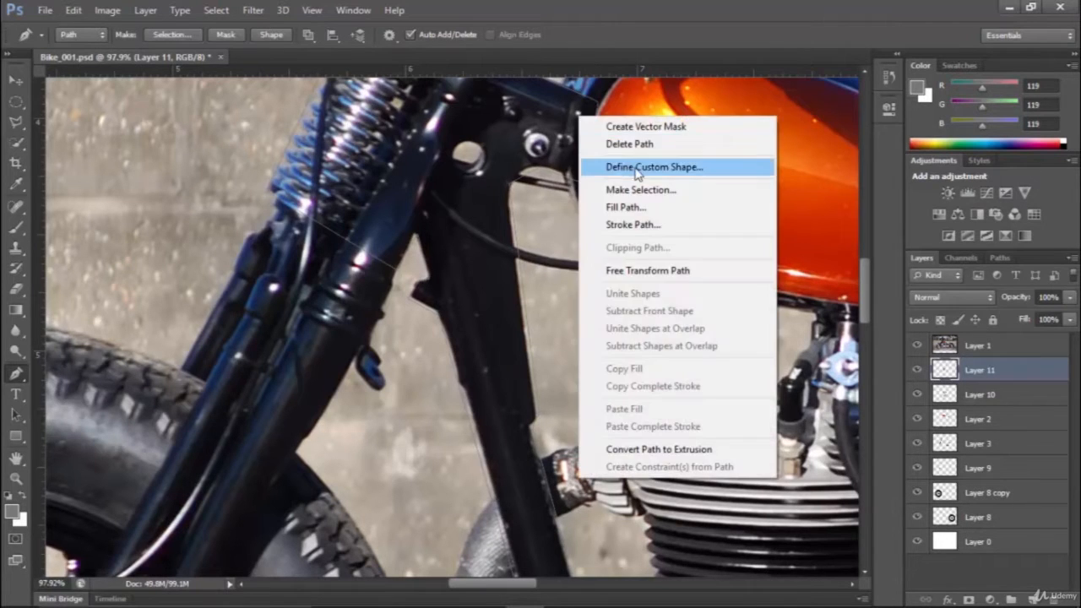
{"action": "left_click", "coordinate": [639, 189]}
{"action": "left_click", "coordinate": [623, 169]}
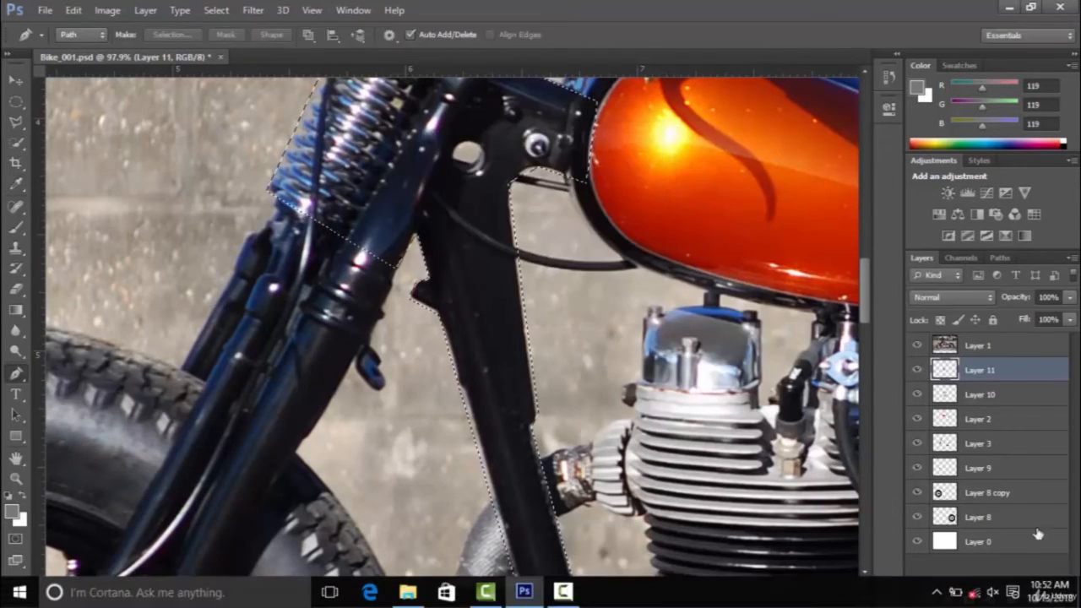
{"action": "left_click", "coordinate": [1036, 599]}
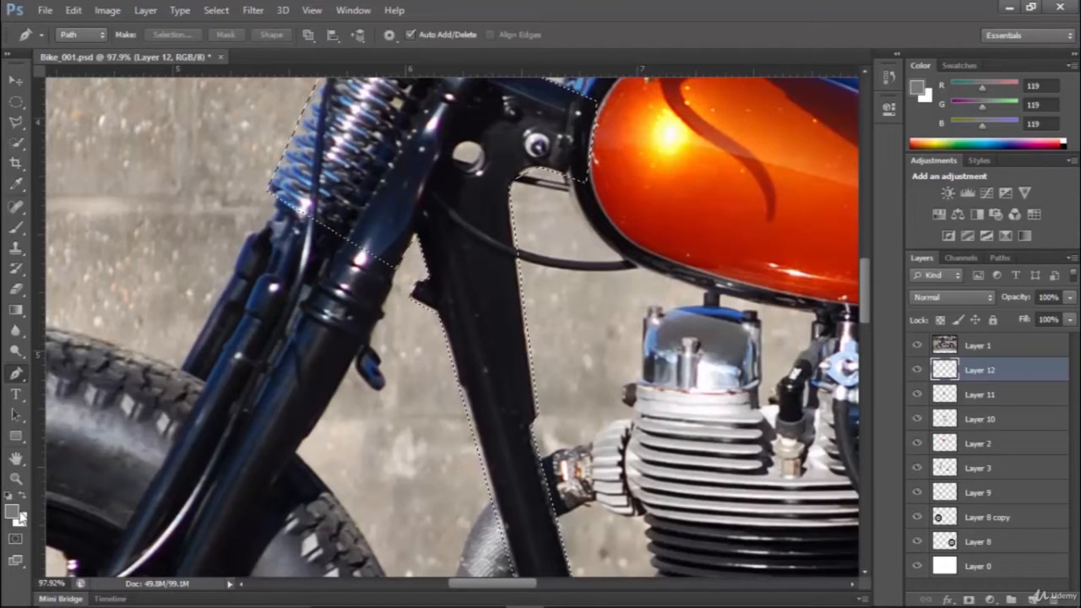
Sample the near-black colour of the downtube (RGB 22, 22, 24) and fill the front frame selection with it.
{"action": "left_click", "coordinate": [12, 511]}
{"action": "left_click", "coordinate": [478, 223]}
{"action": "left_click", "coordinate": [798, 273]}
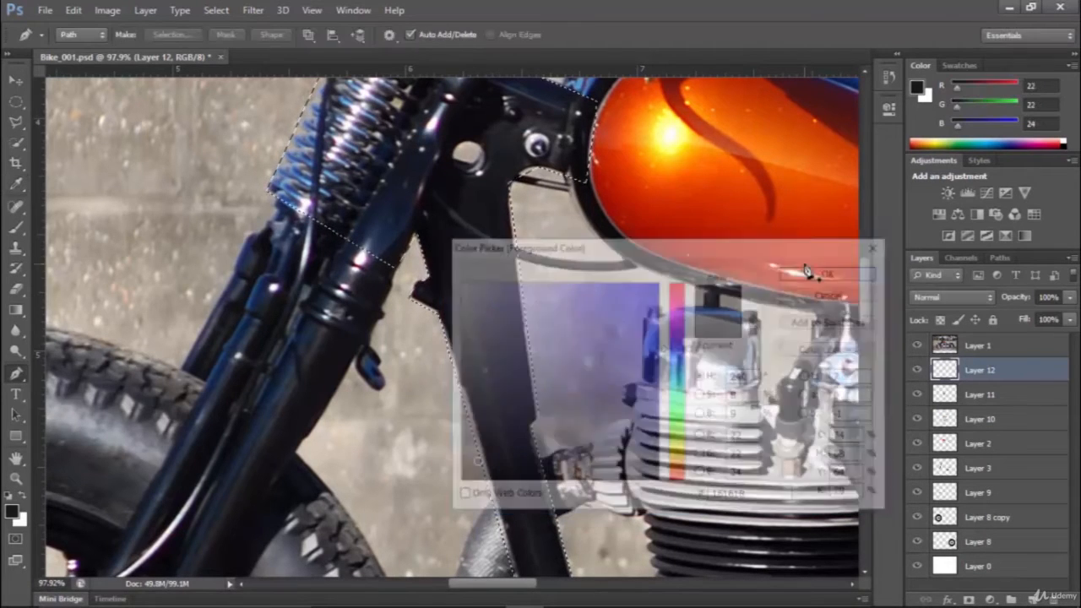
{"action": "key", "text": "alt+BackSpace"}
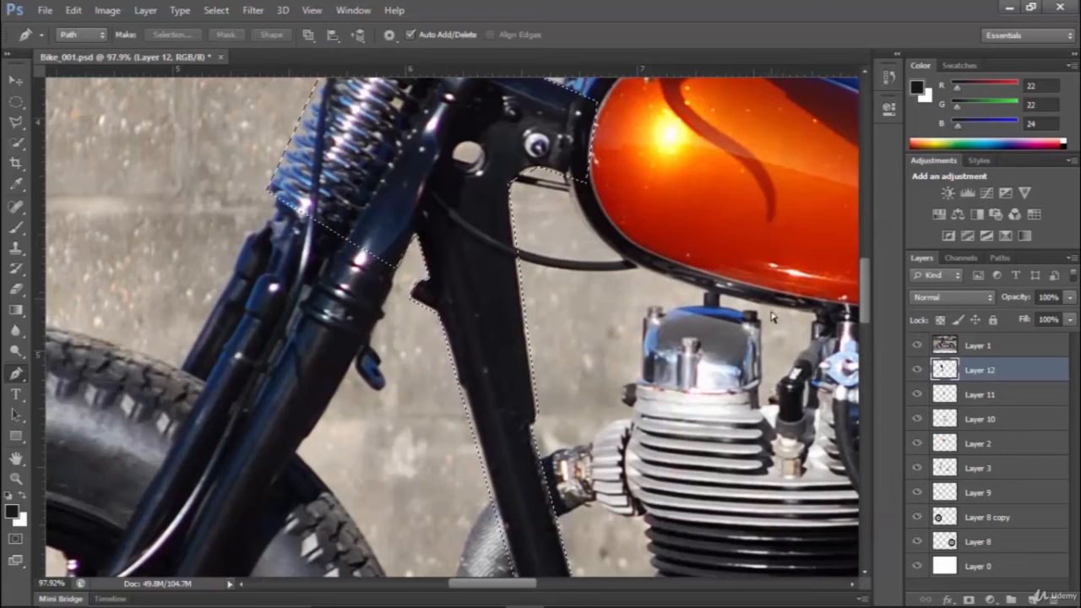
Deselect the filled front frame and hide the photo layer to review the flat-colour illustration.
{"action": "key", "text": "ctrl+d"}
{"action": "left_click", "coordinate": [924, 347]}
{"action": "scroll", "coordinate": [282, 295], "scroll_direction": "down", "scroll_amount": 5}
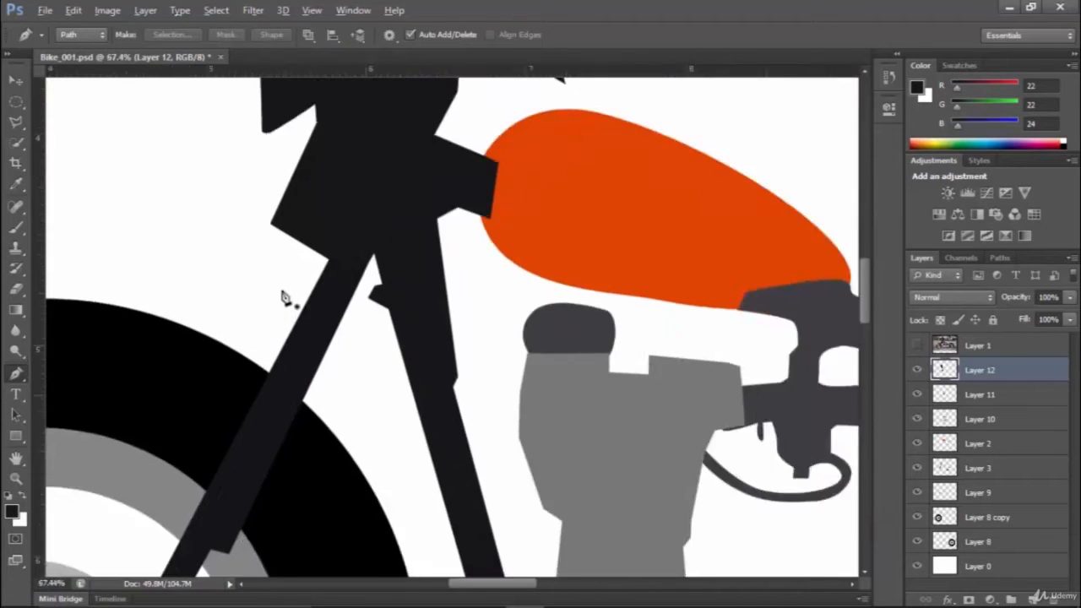
{"action": "scroll", "coordinate": [380, 271], "scroll_direction": "up", "scroll_amount": 2}
{"action": "scroll", "coordinate": [380, 271], "scroll_direction": "down", "scroll_amount": 3}
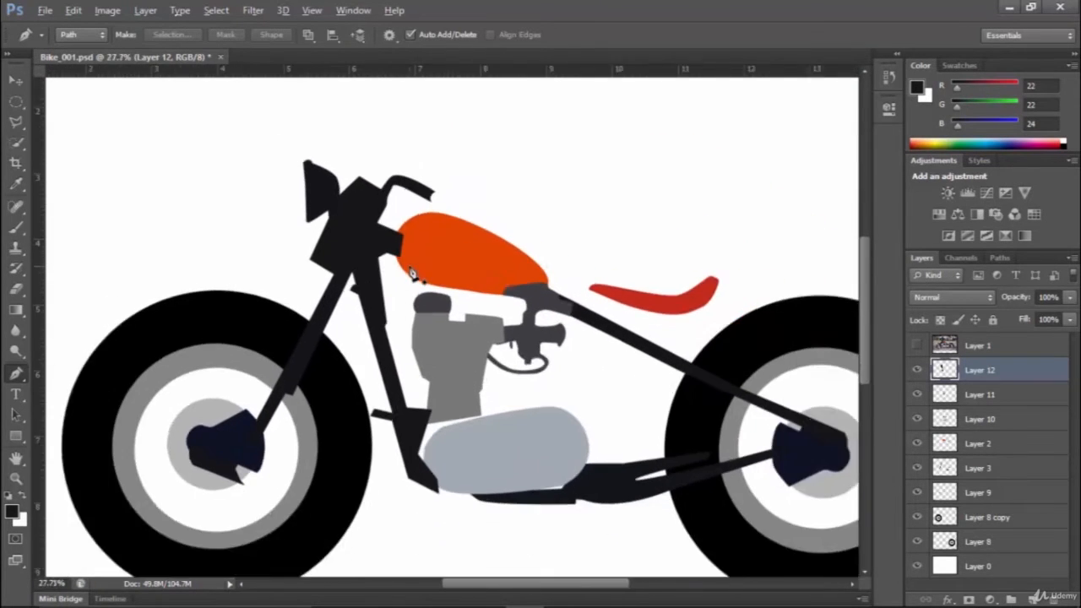
{"action": "scroll", "coordinate": [405, 270], "scroll_direction": "up", "scroll_amount": 2}
{"action": "scroll", "coordinate": [412, 272], "scroll_direction": "down", "scroll_amount": 1}
{"action": "scroll", "coordinate": [495, 466], "scroll_direction": "up", "scroll_amount": 3}
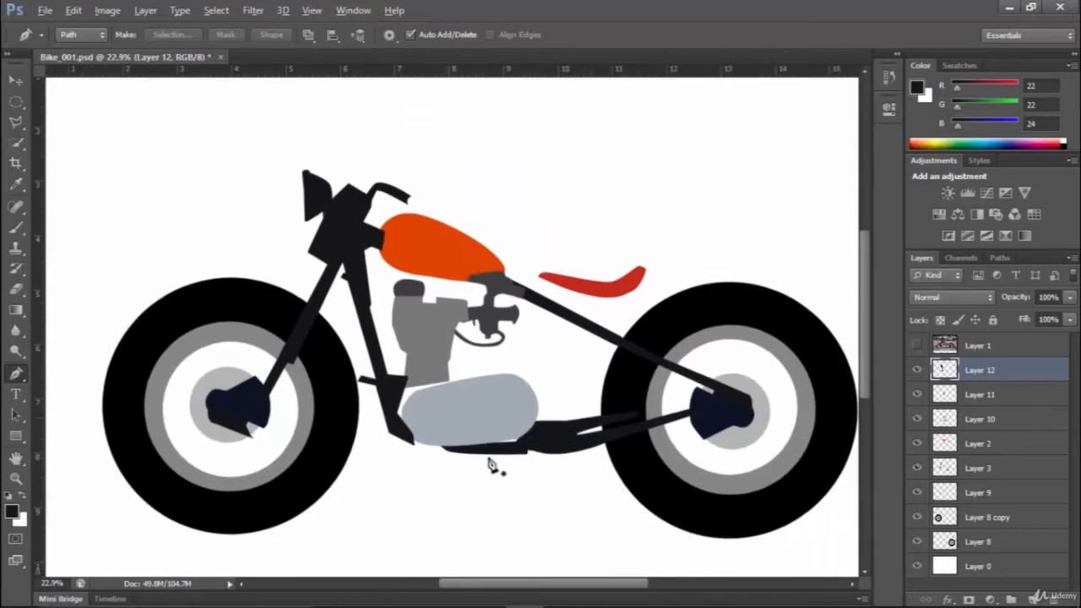
Reorder the layers so Layer 12 sits directly above the white Layer 0, with Layer 10 just above Layer 12.
{"action": "left_click_drag", "start_coordinate": [1002, 363], "coordinate": [972, 549]}
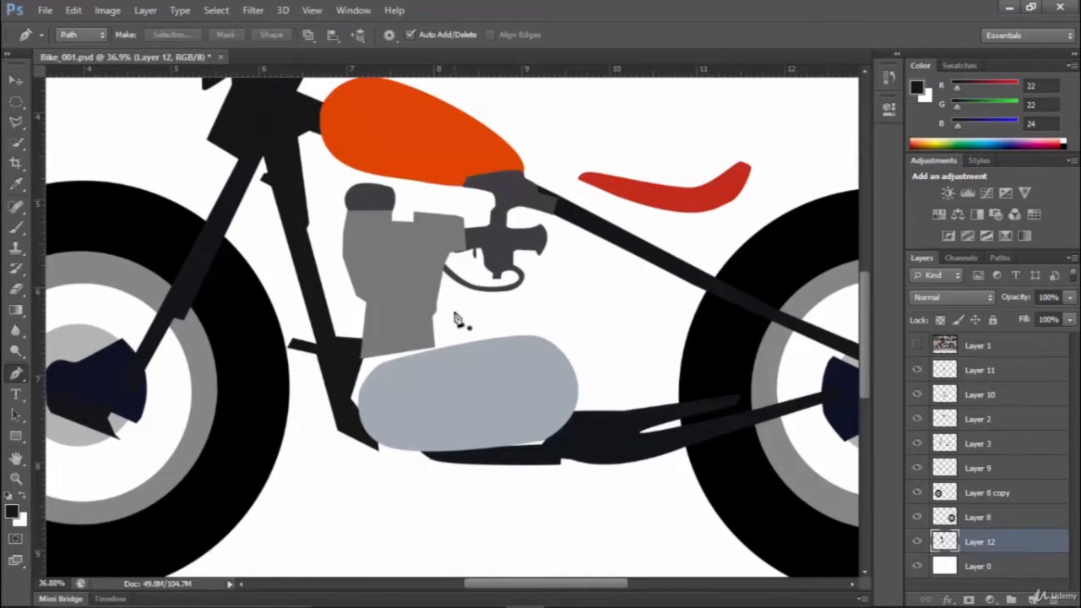
{"action": "key", "text": "v"}
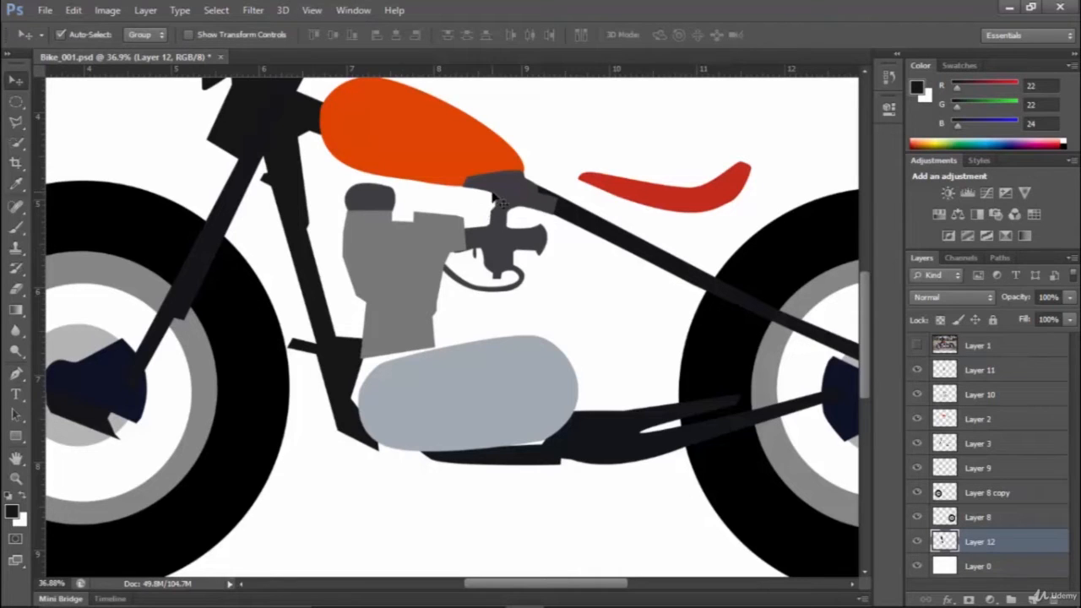
{"action": "right_click", "coordinate": [493, 194]}
{"action": "left_click", "coordinate": [524, 204]}
{"action": "left_click_drag", "start_coordinate": [993, 393], "coordinate": [972, 528]}
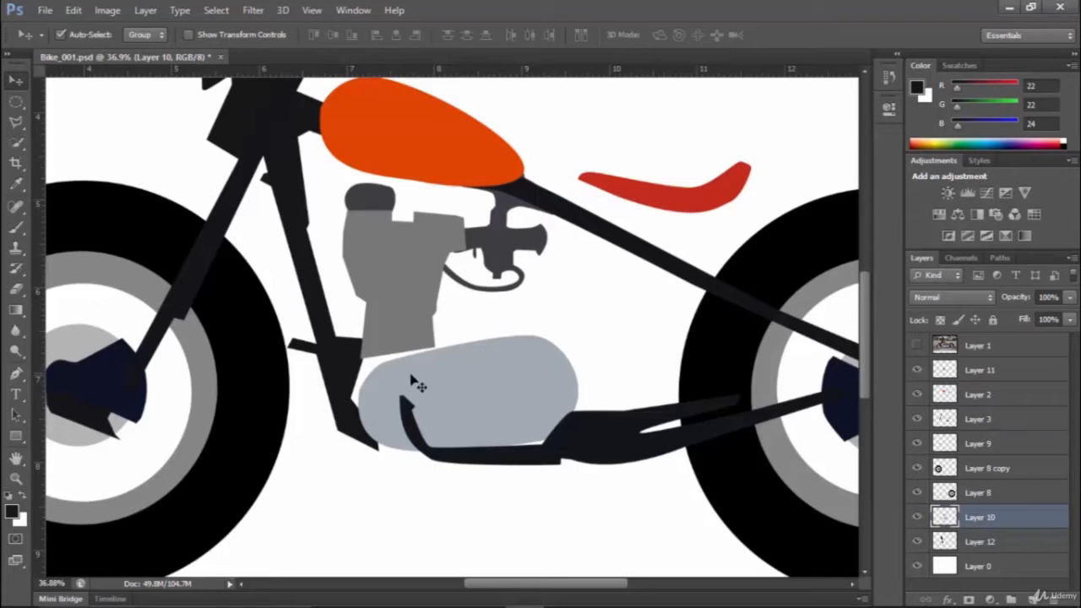
Draw closed Pen tool paths for slanted fin strips across the grey engine cylinder and a four-sided panel at its base.
{"action": "right_click", "coordinate": [394, 234]}
{"action": "left_click", "coordinate": [363, 245]}
{"action": "left_click", "coordinate": [15, 372]}
{"action": "scroll", "coordinate": [376, 399], "scroll_direction": "up", "scroll_amount": 5}
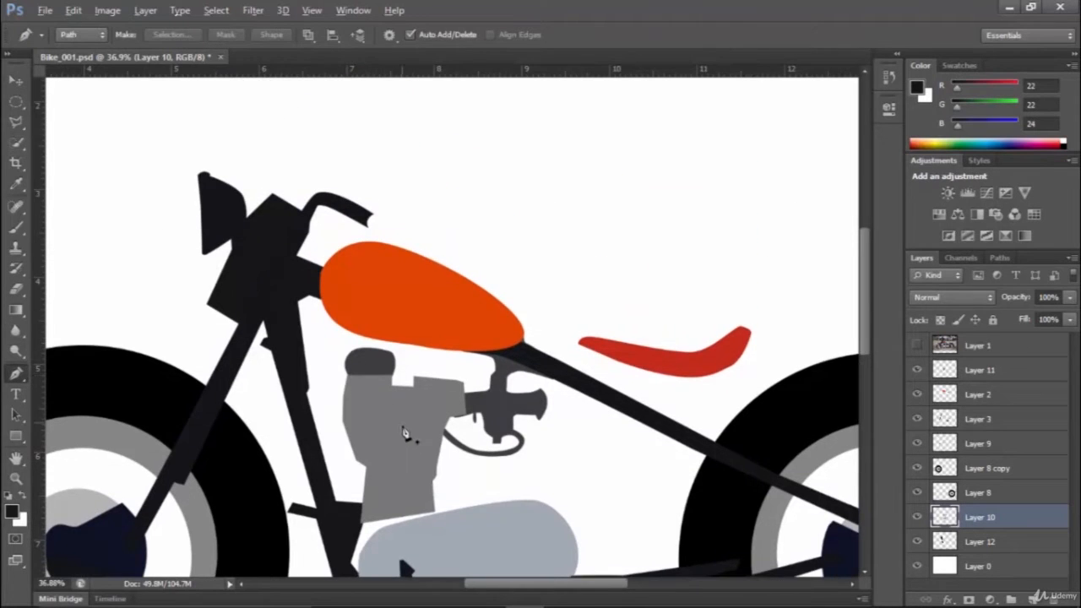
{"action": "scroll", "coordinate": [404, 433], "scroll_direction": "up", "scroll_amount": 4}
{"action": "left_click", "coordinate": [342, 407]}
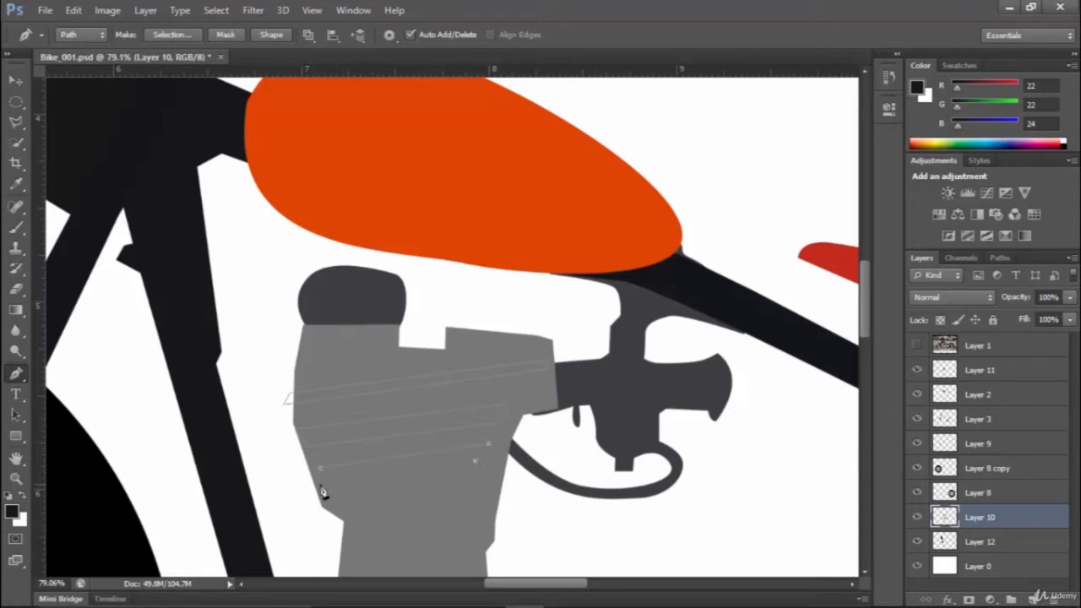
{"action": "left_click_drag", "start_coordinate": [401, 482], "coordinate": [373, 261]}
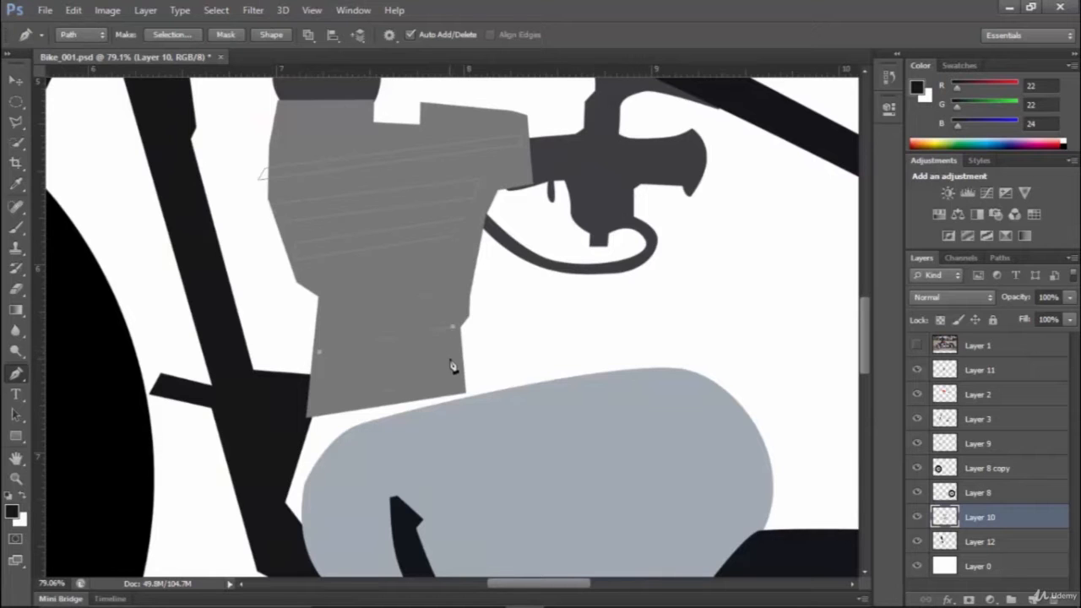
{"action": "scroll", "coordinate": [321, 356], "scroll_direction": "down", "scroll_amount": 3}
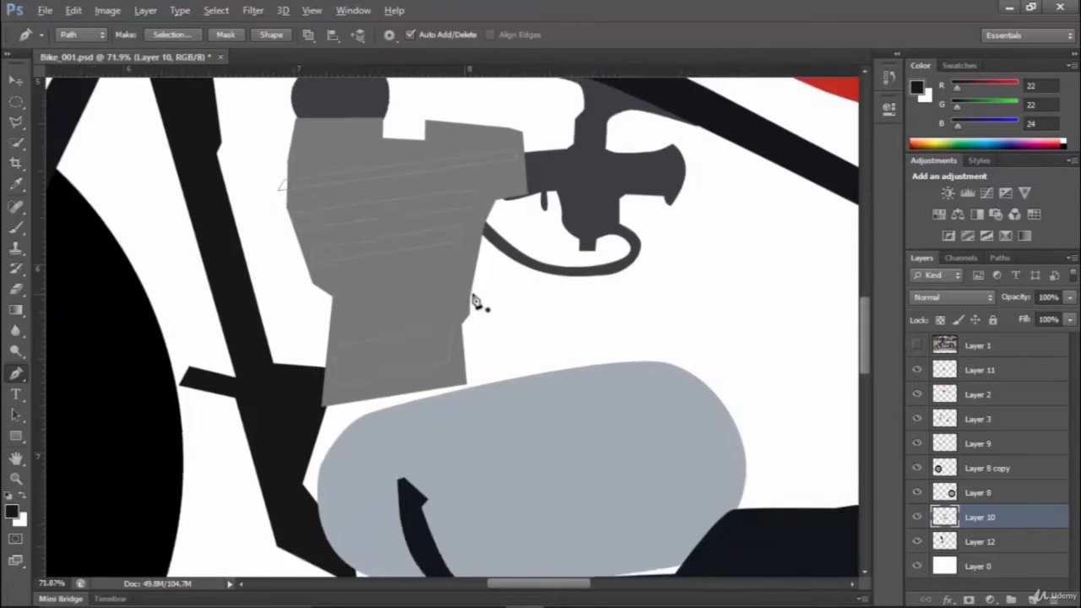
Show the photo layer and trace the diagonal frame tube and cables between the upper frame joint and the silver engine cover.
{"action": "left_click", "coordinate": [918, 346]}
{"action": "left_click", "coordinate": [918, 346]}
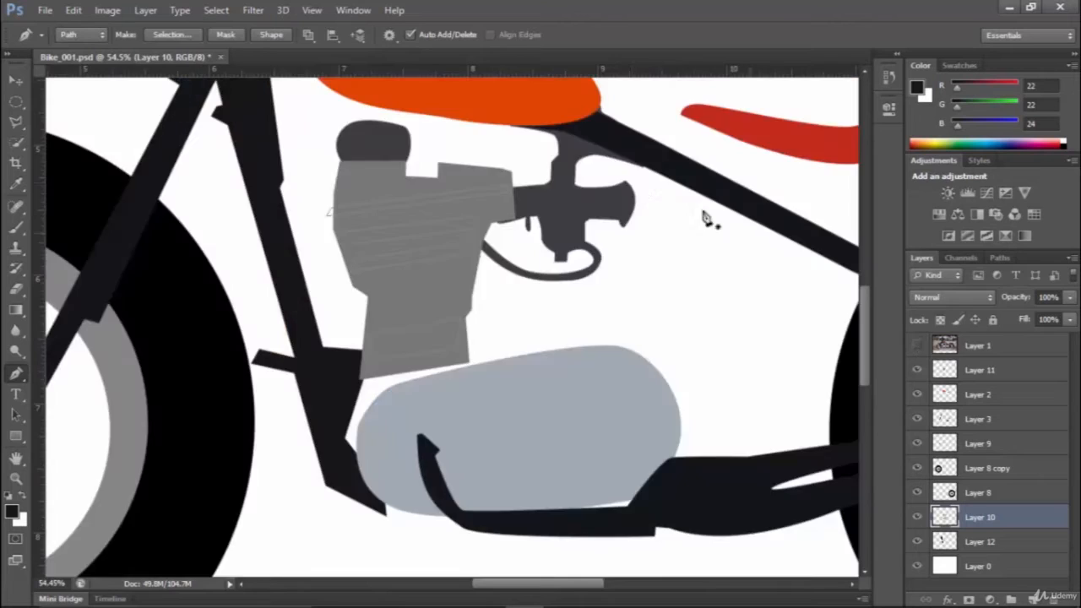
{"action": "scroll", "coordinate": [646, 188], "scroll_direction": "up", "scroll_amount": 2}
{"action": "left_click", "coordinate": [919, 346]}
{"action": "scroll", "coordinate": [613, 188], "scroll_direction": "up", "scroll_amount": 2}
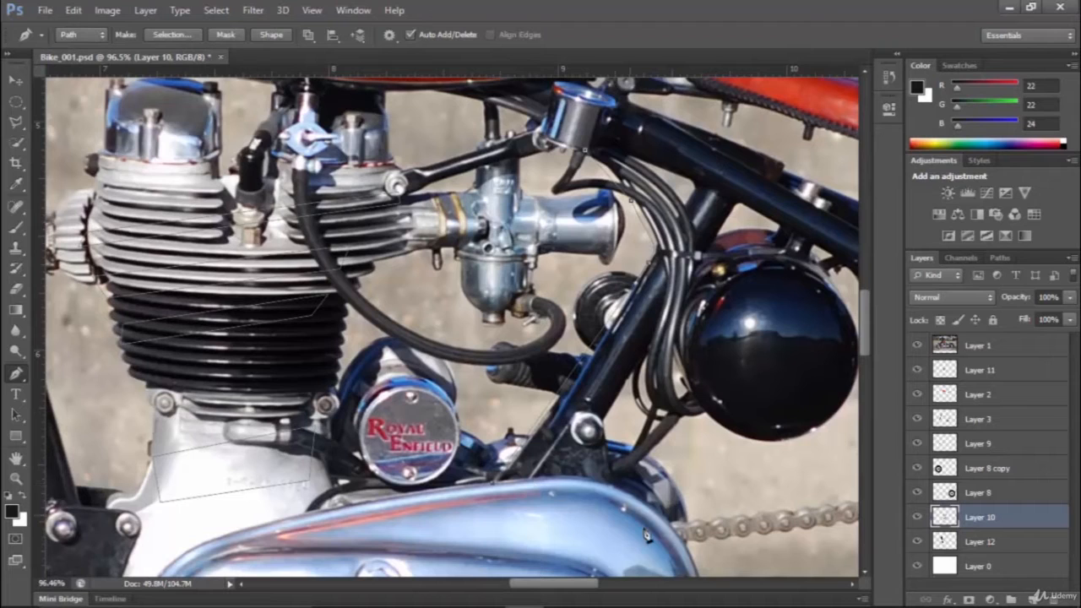
{"action": "left_click_drag", "start_coordinate": [686, 505], "coordinate": [674, 455]}
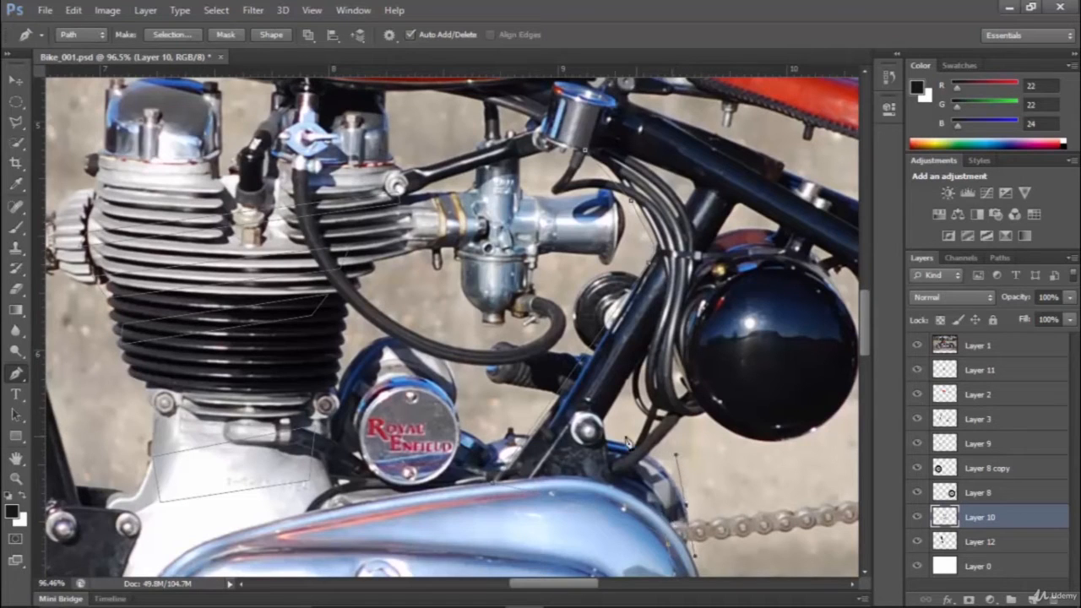
{"action": "left_click", "coordinate": [663, 334]}
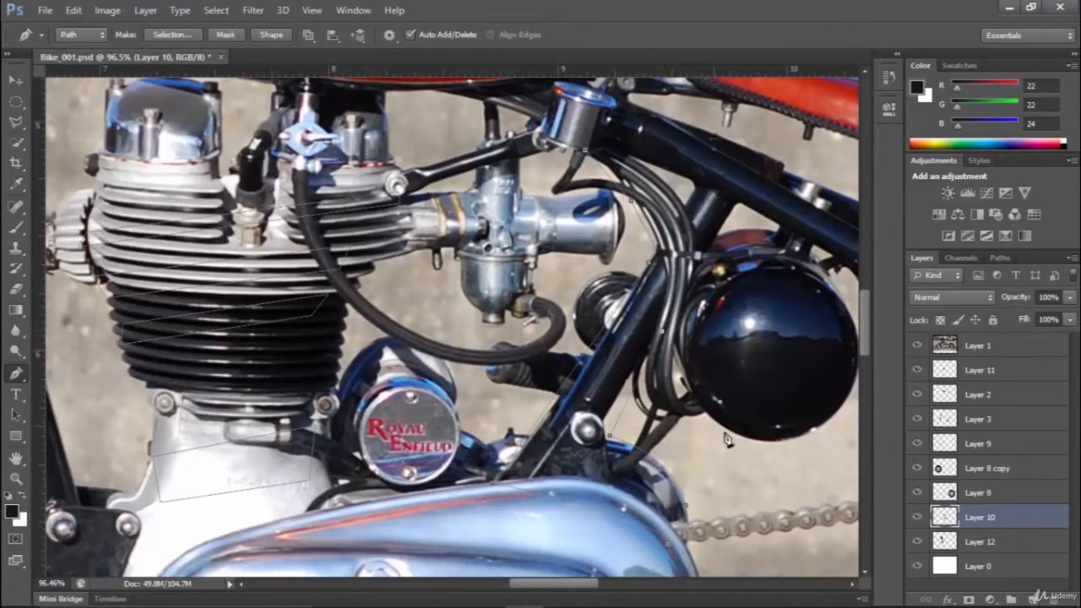
Continue the path in curves around the round black canister, up to the underside of the frame rail.
{"action": "left_click_drag", "start_coordinate": [762, 445], "coordinate": [843, 459]}
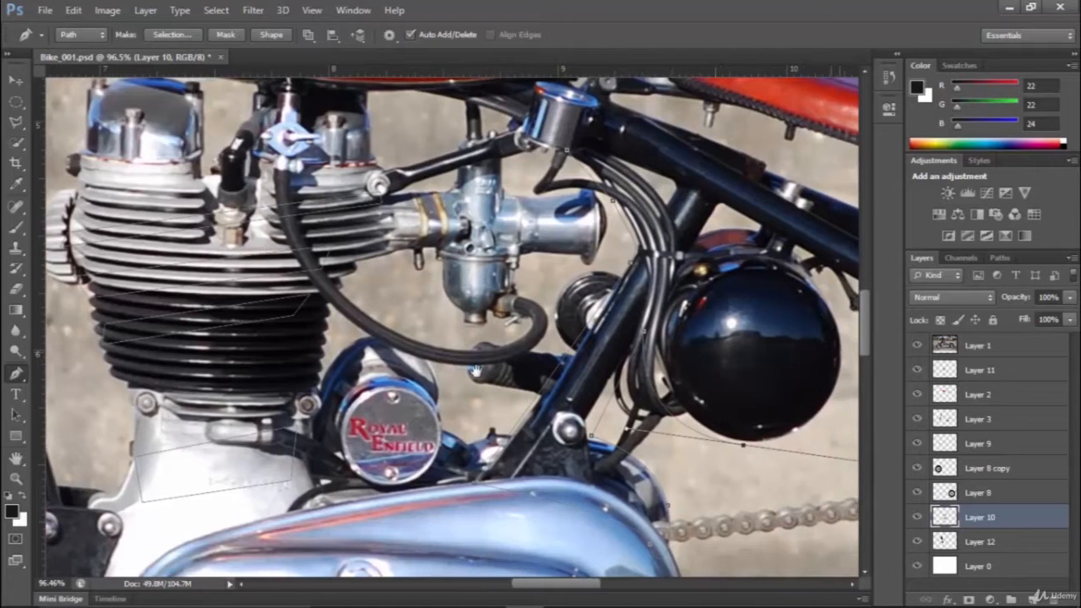
{"action": "left_click_drag", "start_coordinate": [717, 356], "coordinate": [468, 372]}
{"action": "left_click_drag", "start_coordinate": [528, 273], "coordinate": [406, 241]}
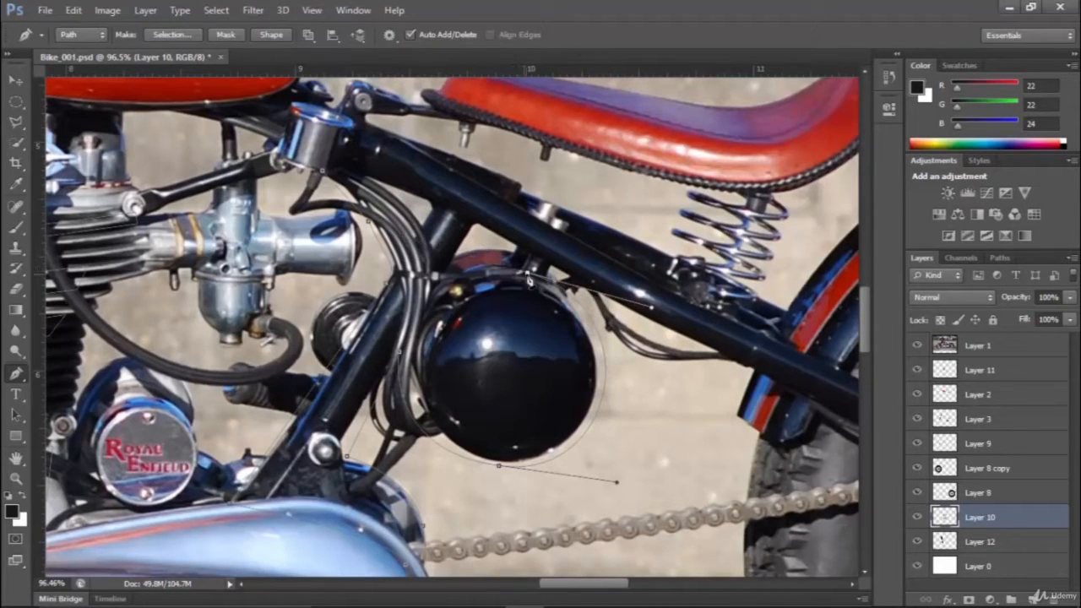
{"action": "left_click", "coordinate": [537, 269]}
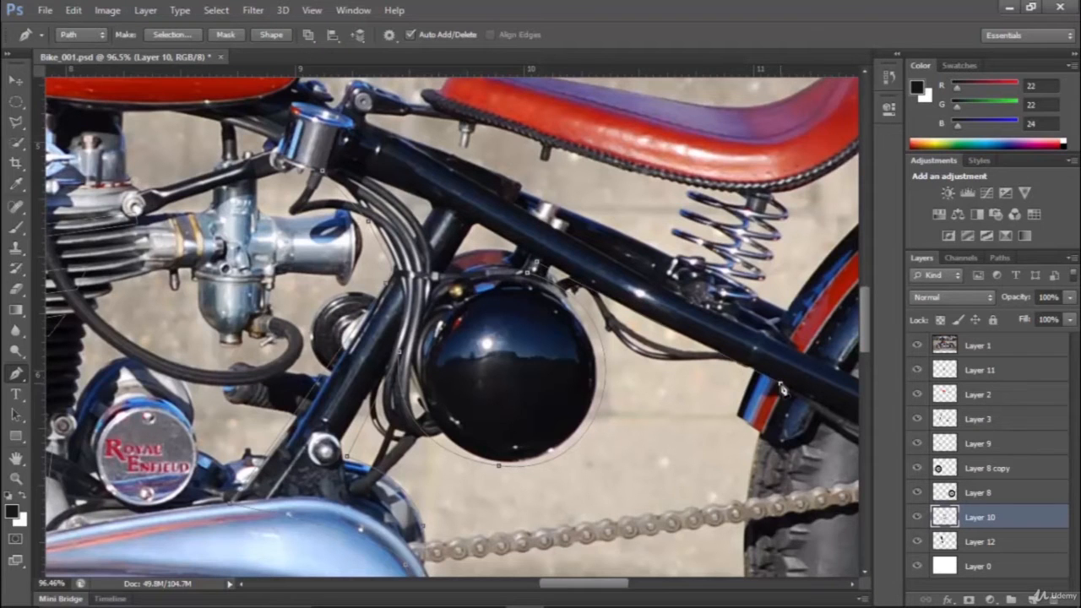
Extend the path along the upper frame rail to the rear mudguard and back along its top edge to the frame joint.
{"action": "left_click_drag", "start_coordinate": [795, 365], "coordinate": [444, 274]}
{"action": "left_click", "coordinate": [917, 346]}
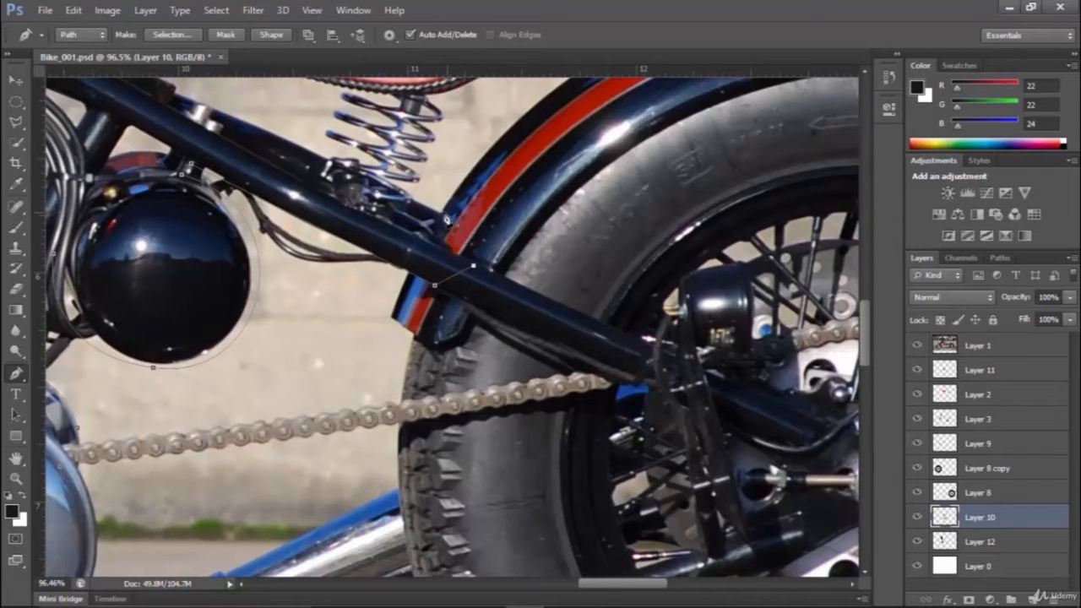
{"action": "left_click_drag", "start_coordinate": [397, 236], "coordinate": [723, 493]}
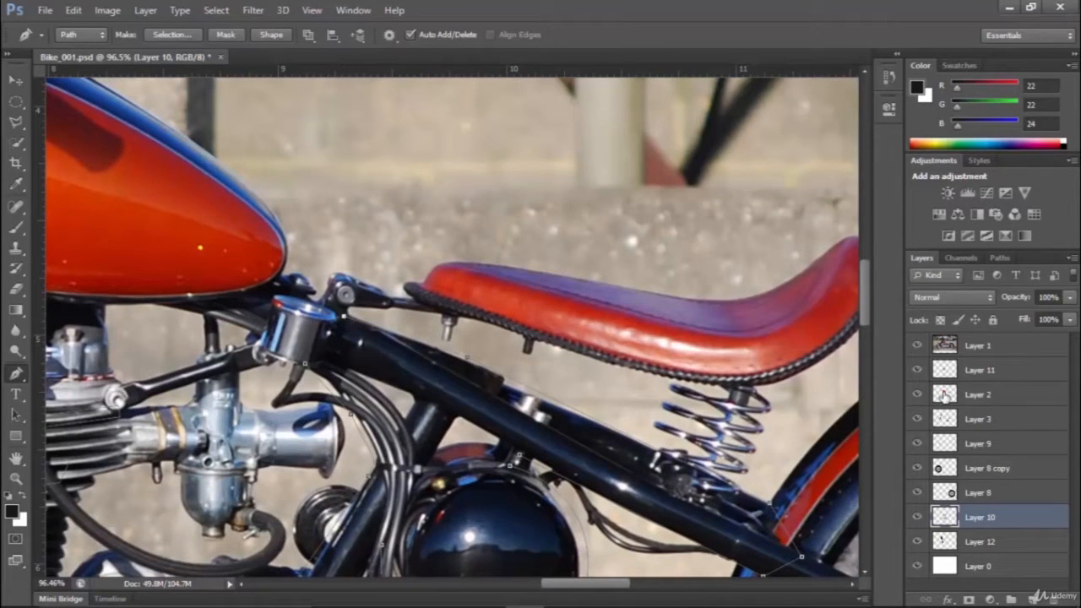
{"action": "left_click", "coordinate": [917, 347]}
{"action": "left_click", "coordinate": [917, 346]}
{"action": "left_click", "coordinate": [916, 347]}
{"action": "left_click", "coordinate": [917, 348]}
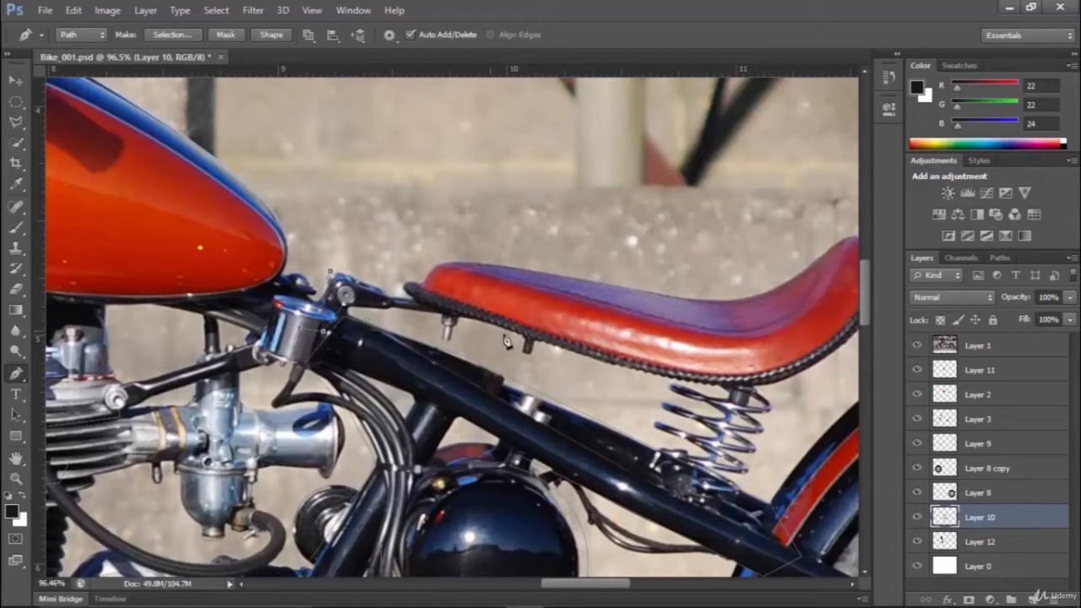
Trace the bracket at the seat's nose and the seat spring as closed paths, then hide the photo layer.
{"action": "left_click", "coordinate": [917, 346]}
{"action": "left_click", "coordinate": [917, 346]}
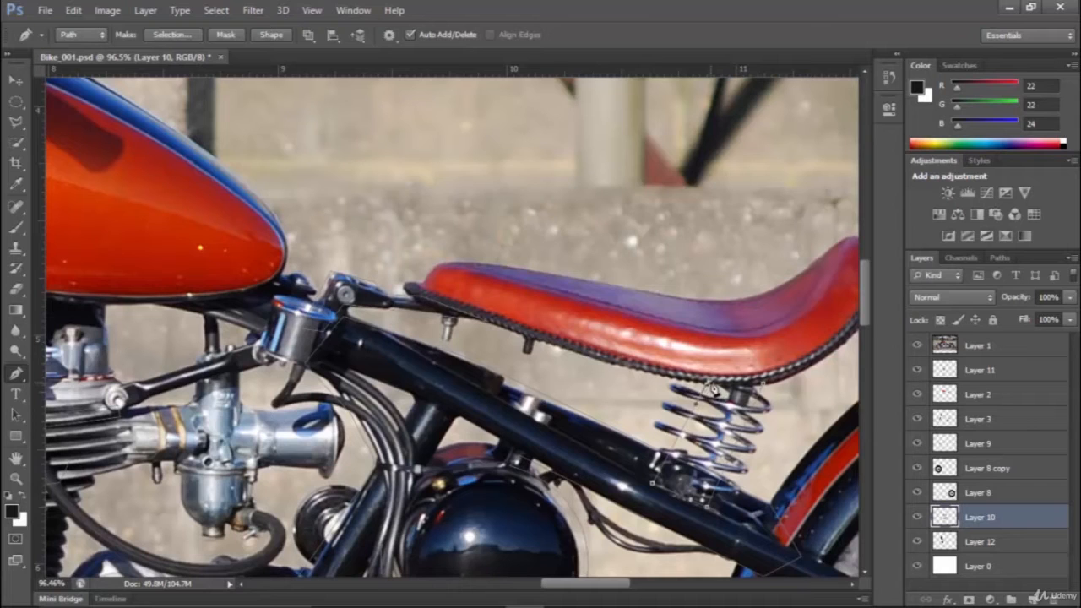
{"action": "left_click", "coordinate": [919, 347]}
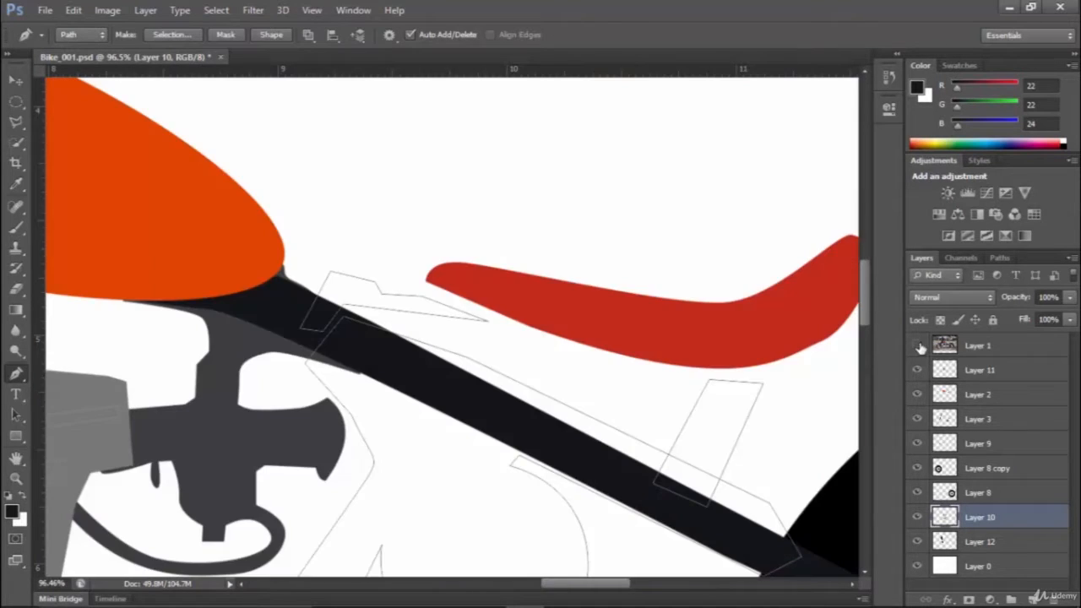
Draw a curved path beneath the rear underside of the red seat, above the spring outline.
{"action": "scroll", "coordinate": [715, 372], "scroll_direction": "up", "scroll_amount": 2}
{"action": "scroll", "coordinate": [715, 380], "scroll_direction": "up", "scroll_amount": 2}
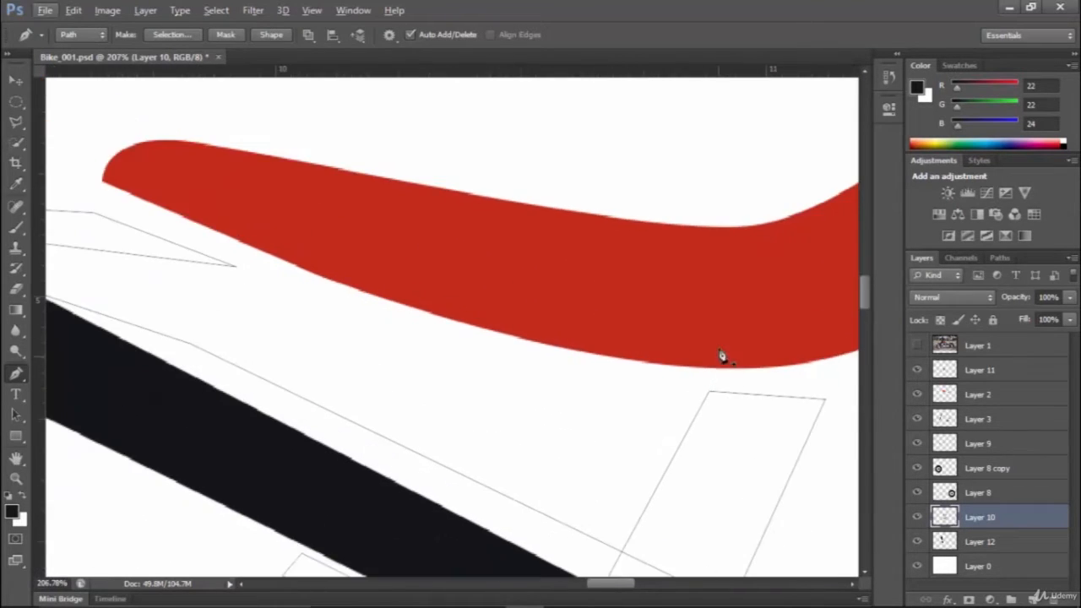
{"action": "left_click", "coordinate": [717, 348]}
{"action": "left_click_drag", "start_coordinate": [681, 421], "coordinate": [414, 455]}
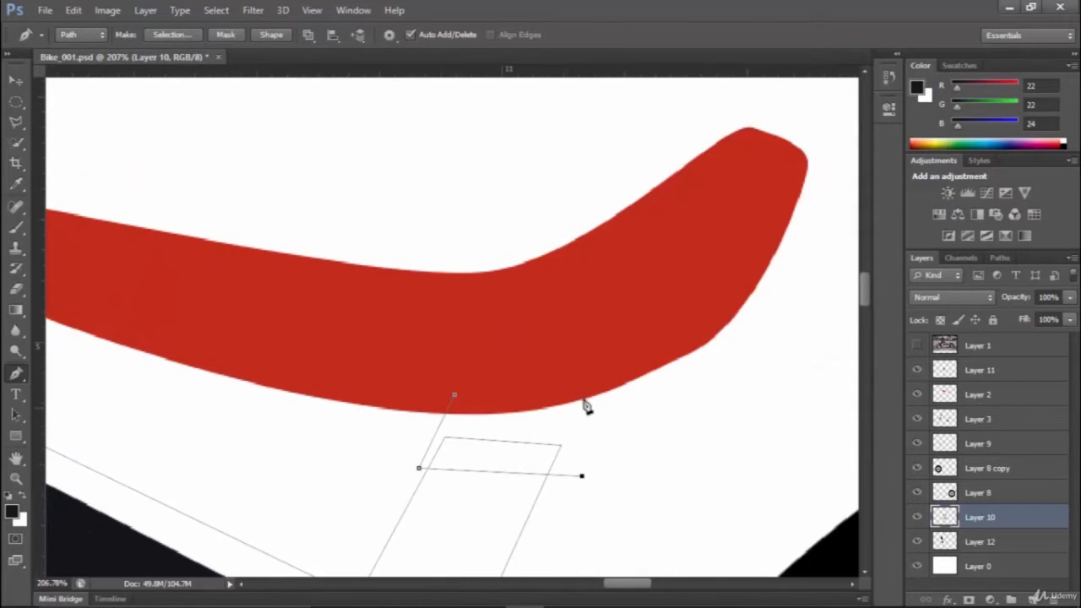
{"action": "left_click", "coordinate": [641, 359]}
Compare the whole illustration with the photo to find parts that are still untraced.
{"action": "scroll", "coordinate": [459, 401], "scroll_direction": "down", "scroll_amount": 12}
{"action": "scroll", "coordinate": [565, 374], "scroll_direction": "up", "scroll_amount": 1}
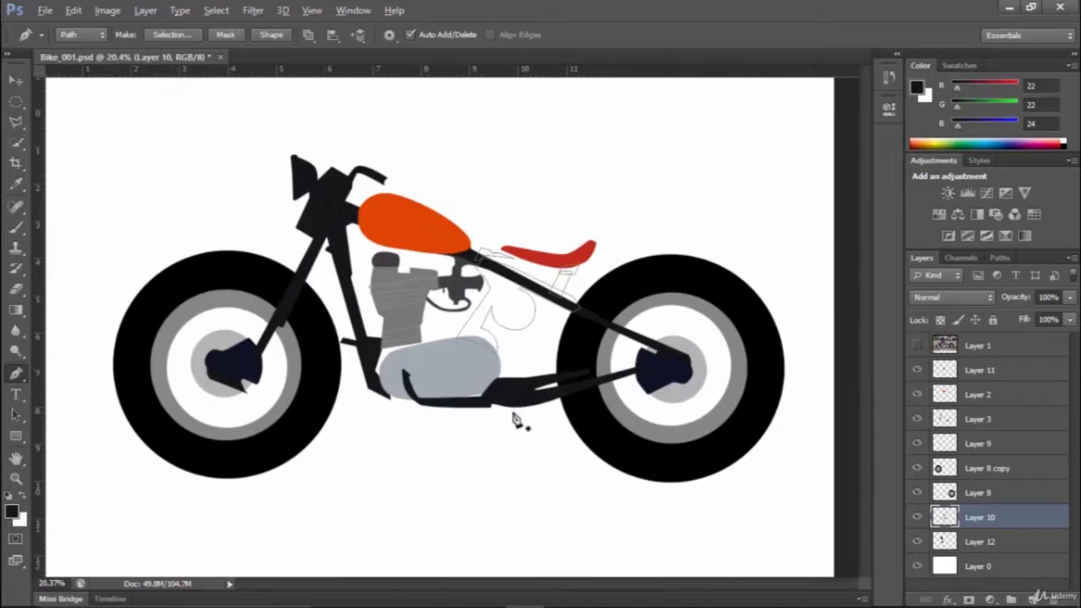
{"action": "left_click", "coordinate": [918, 347]}
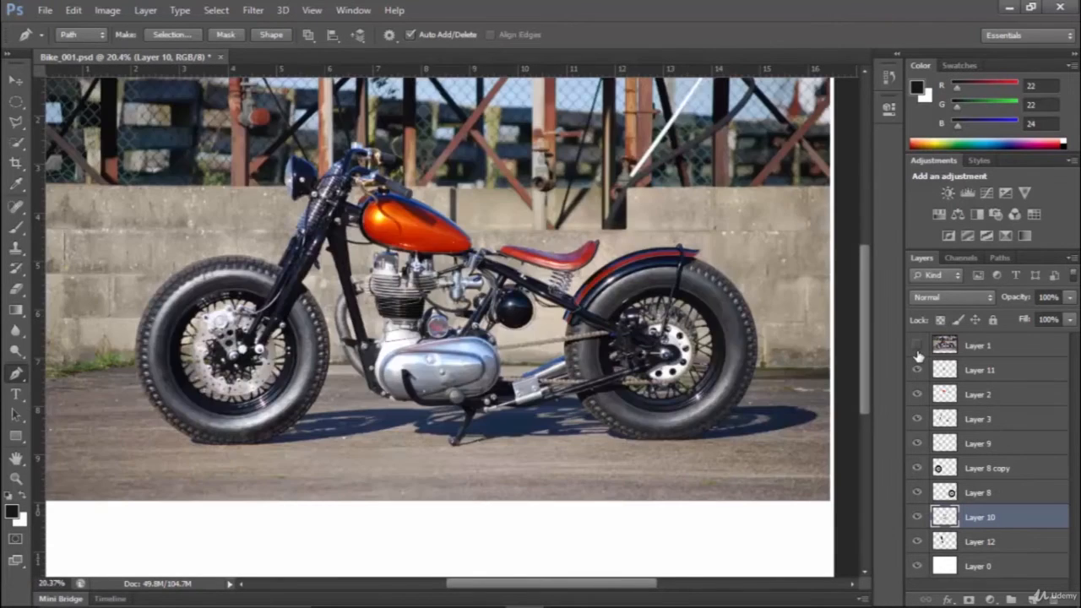
{"action": "scroll", "coordinate": [461, 370], "scroll_direction": "up", "scroll_amount": 2}
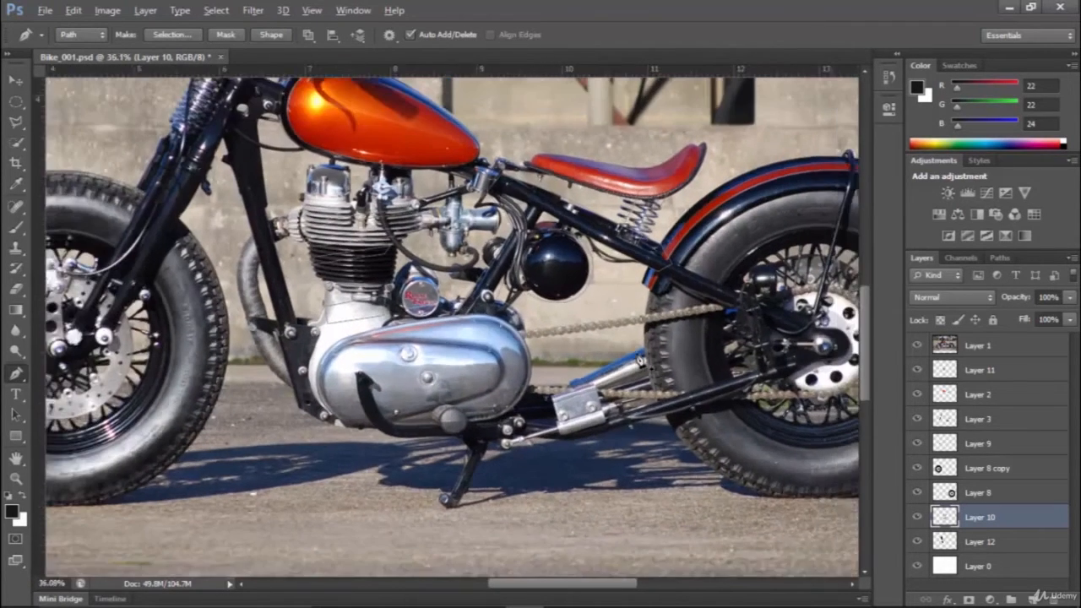
{"action": "scroll", "coordinate": [659, 330], "scroll_direction": "down", "scroll_amount": 1}
{"action": "left_click", "coordinate": [918, 346]}
{"action": "left_click", "coordinate": [919, 346]}
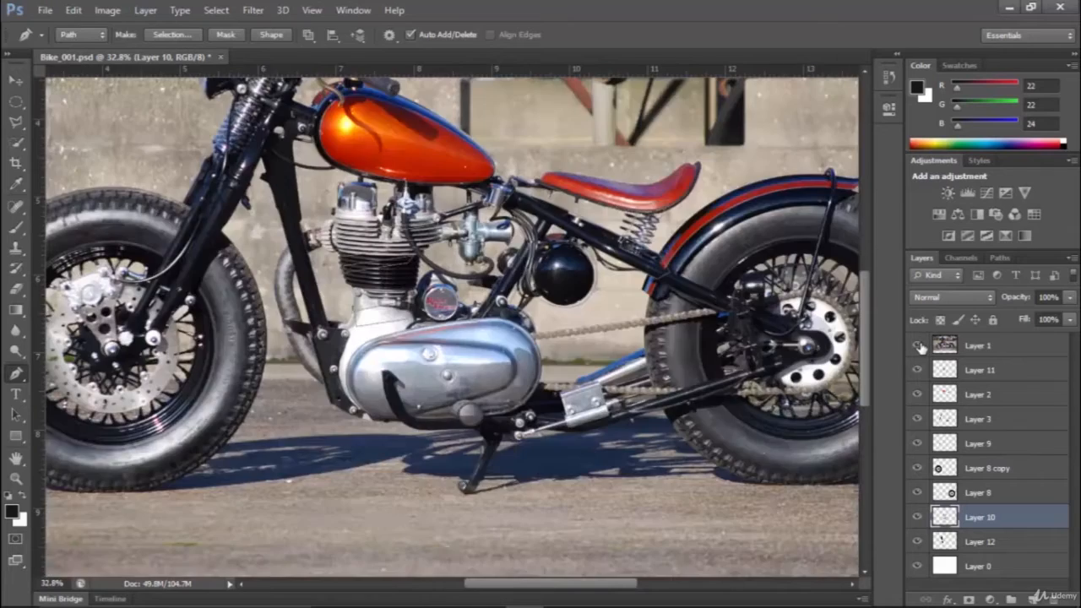
{"action": "left_click", "coordinate": [919, 346]}
{"action": "left_click", "coordinate": [918, 347]}
Trace the forward fork leg from below the springs down to the front tyre as a closed path.
{"action": "scroll", "coordinate": [378, 225], "scroll_direction": "up", "scroll_amount": 4}
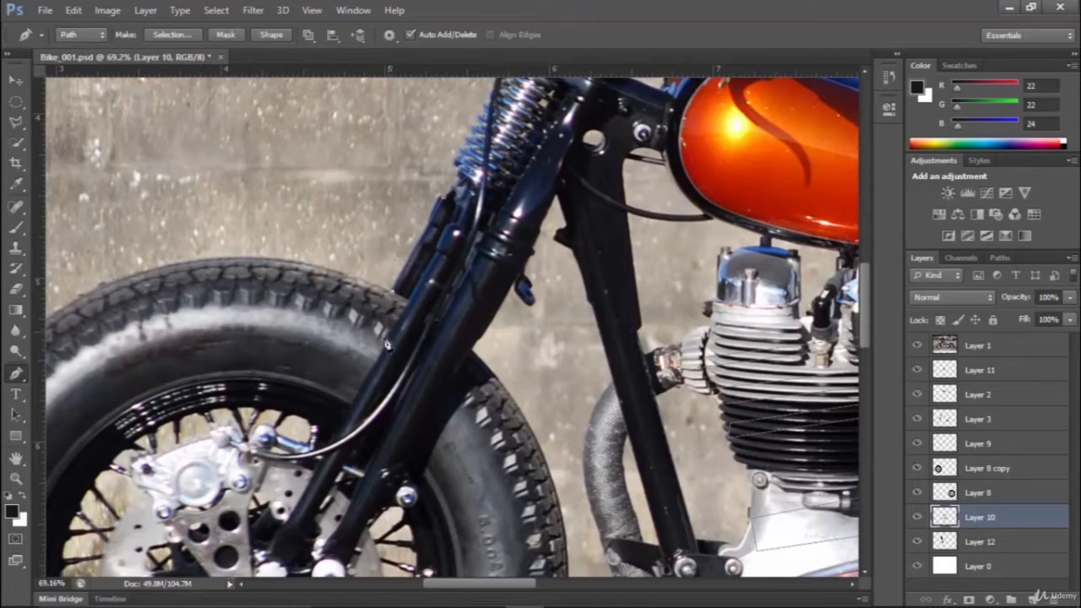
{"action": "left_click", "coordinate": [323, 398]}
{"action": "left_click", "coordinate": [341, 416]}
{"action": "left_click", "coordinate": [377, 397]}
{"action": "left_click", "coordinate": [452, 316]}
{"action": "scroll", "coordinate": [507, 203], "scroll_direction": "down", "scroll_amount": 3}
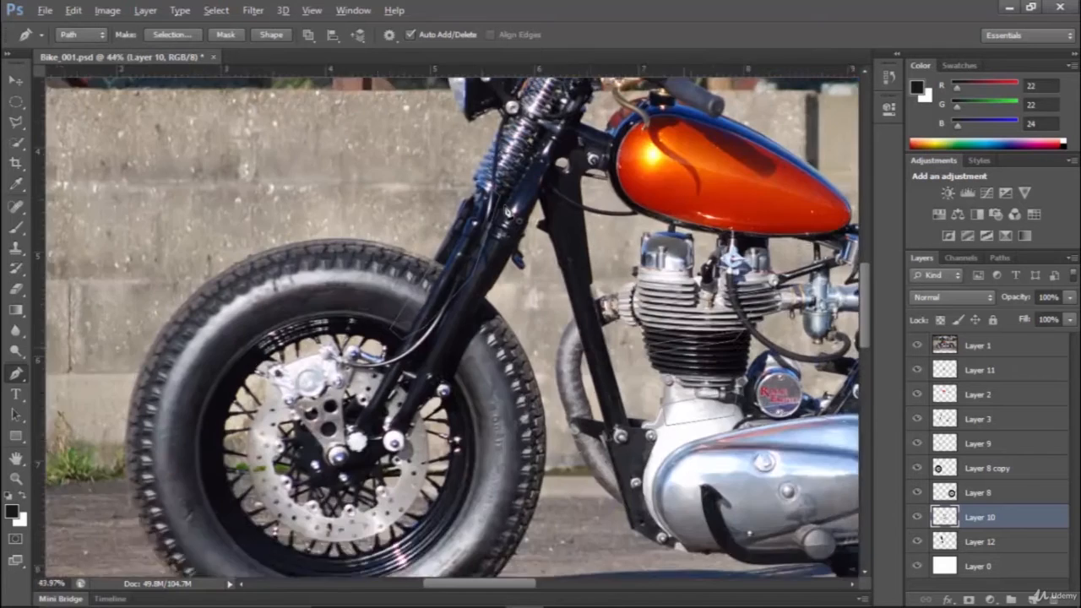
Hide the photo, add a new layer above Layer 10, and convert the traced paths to a new selection with 0-pixel feather.
{"action": "left_click", "coordinate": [917, 346]}
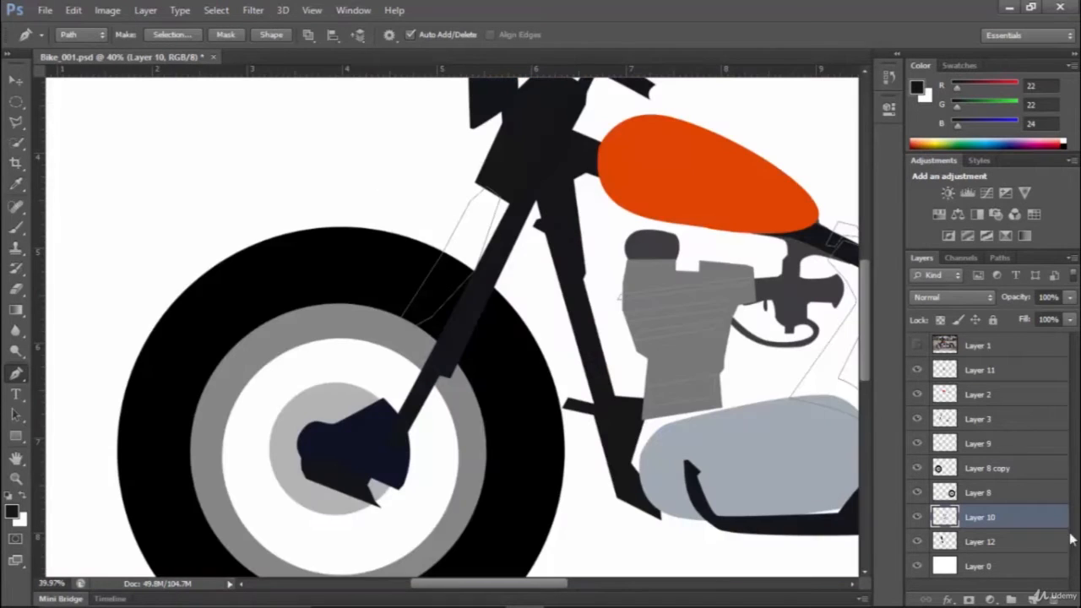
{"action": "left_click", "coordinate": [1032, 599]}
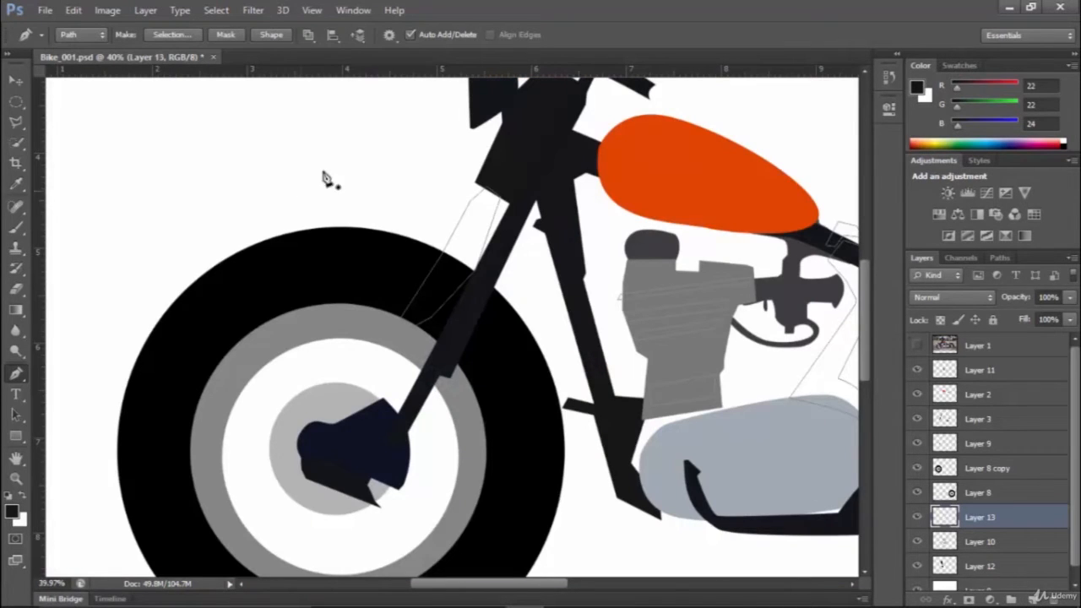
{"action": "right_click", "coordinate": [469, 222]}
{"action": "left_click", "coordinate": [550, 299]}
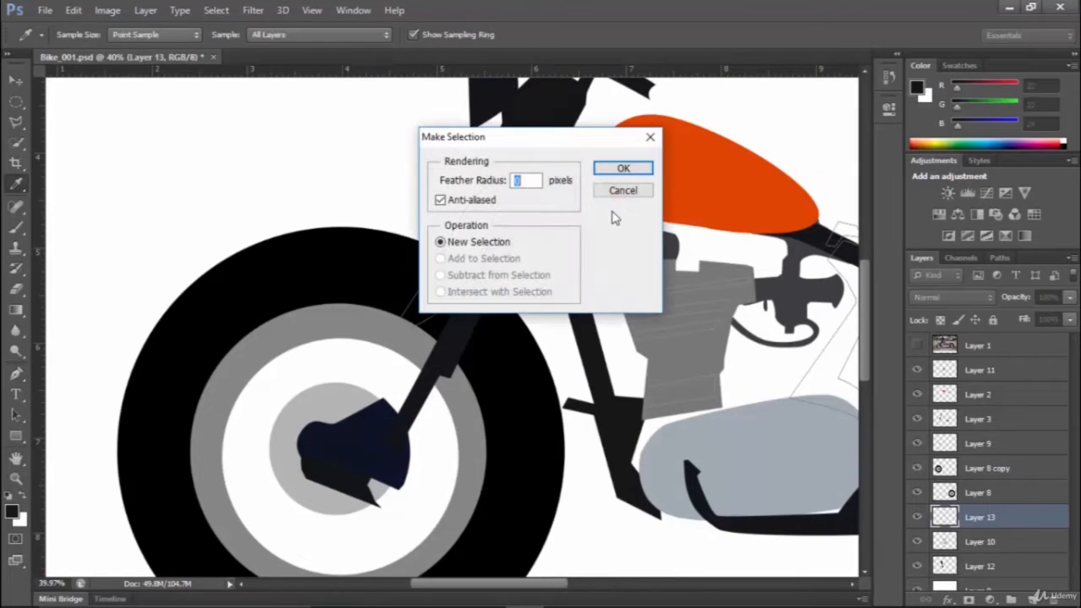
{"action": "left_click", "coordinate": [625, 171]}
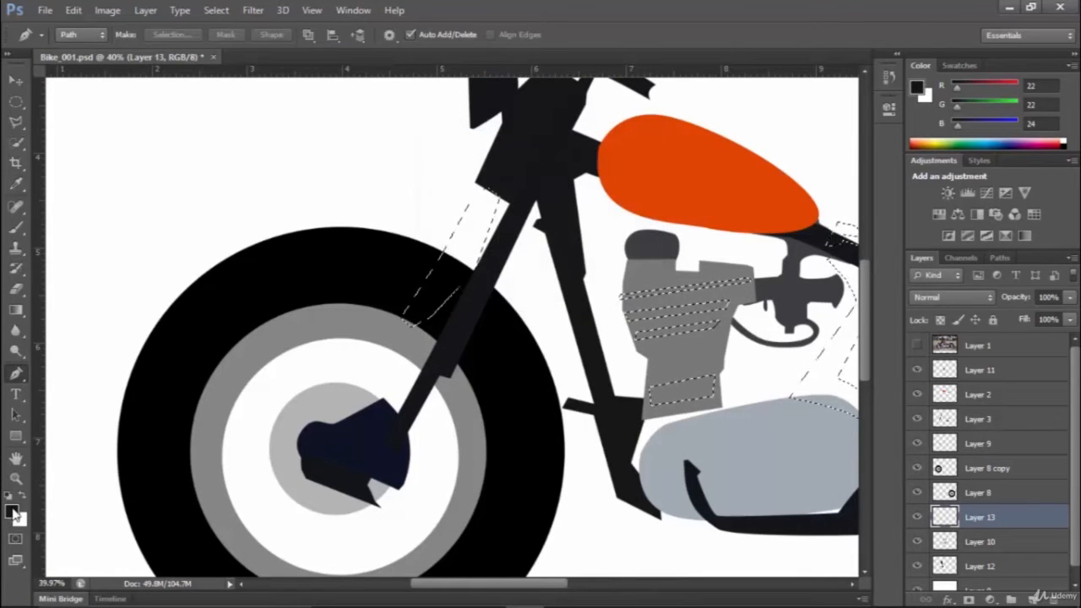
Set the foreground colour to dark grey 545454, fill the traced selection with it on Layer 13 and deselect.
{"action": "left_click", "coordinate": [11, 511]}
{"action": "mouse_move", "coordinate": [484, 435]}
{"action": "left_mouse_down"}
{"action": "mouse_move", "coordinate": [437, 405]}
{"action": "mouse_move", "coordinate": [438, 416]}
{"action": "left_mouse_up"}
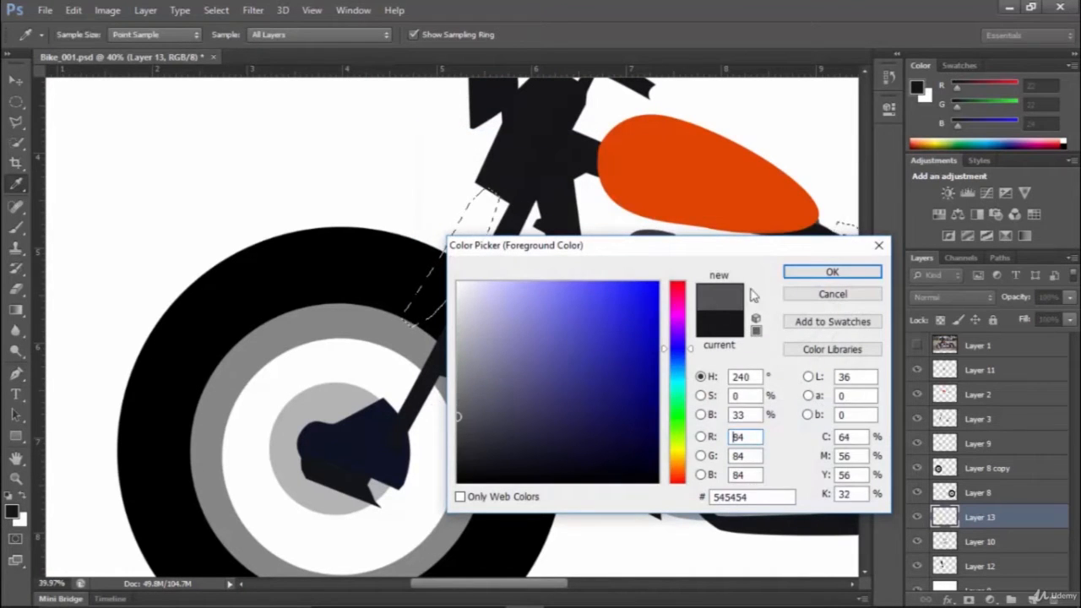
{"action": "left_click", "coordinate": [832, 272]}
{"action": "key", "text": "alt+BackSpace"}
{"action": "key", "text": "ctrl+d"}
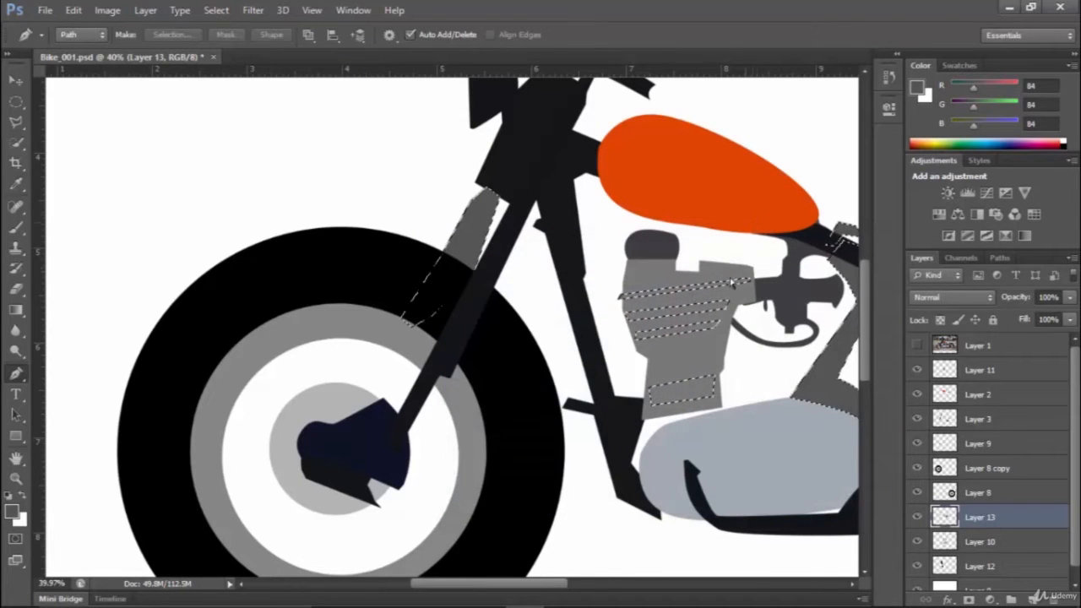
{"action": "scroll", "coordinate": [496, 259], "scroll_direction": "down", "scroll_amount": 3}
{"action": "scroll", "coordinate": [580, 212], "scroll_direction": "up", "scroll_amount": 3}
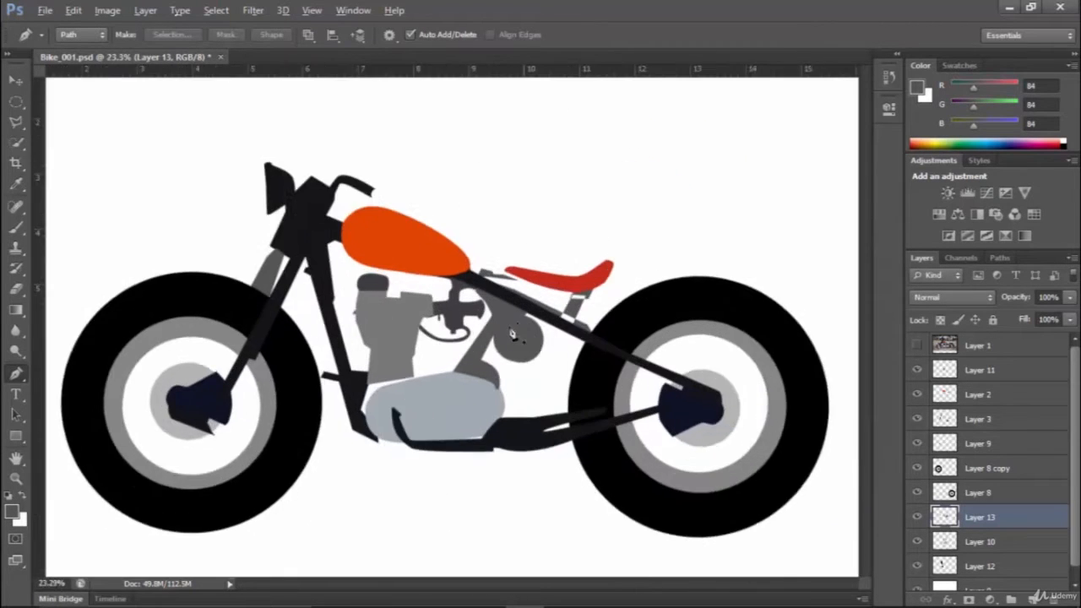
{"action": "scroll", "coordinate": [629, 345], "scroll_direction": "up", "scroll_amount": 5}
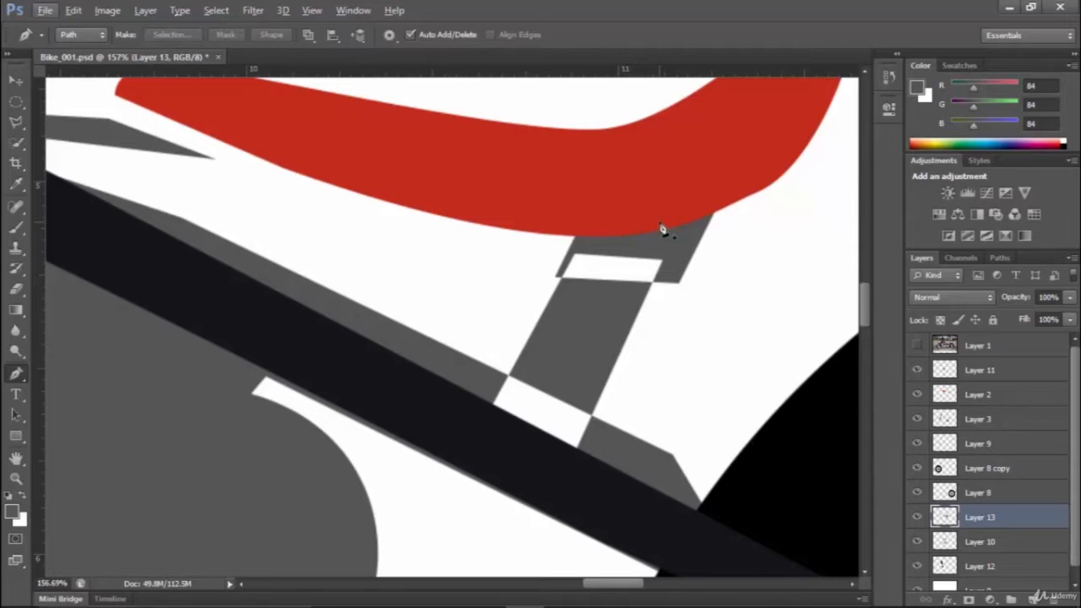
{"action": "key", "text": "l"}
{"action": "left_click", "coordinate": [622, 244]}
{"action": "left_click", "coordinate": [623, 253]}
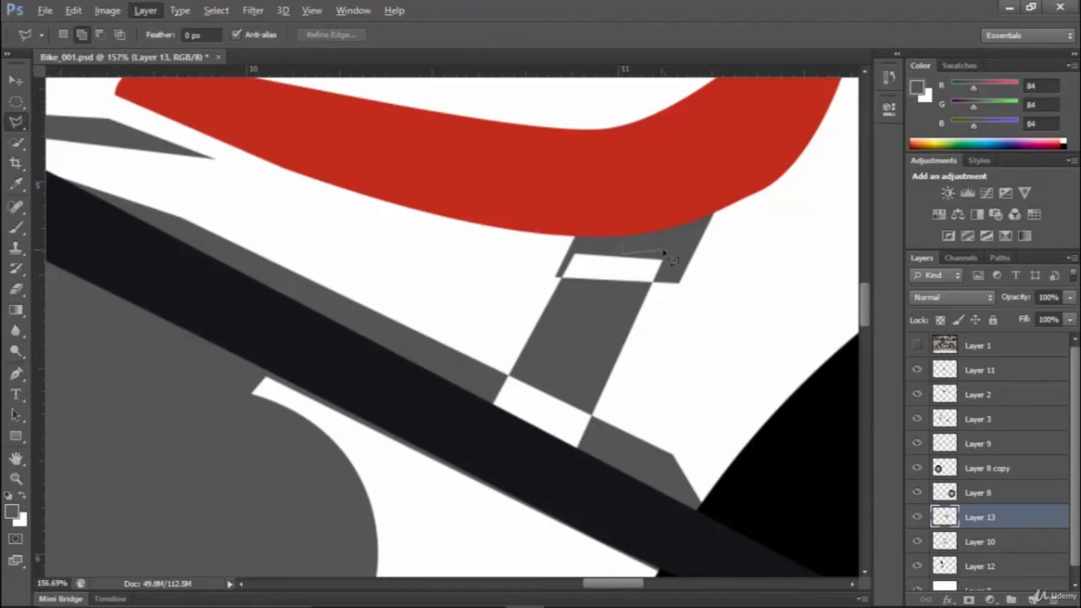
{"action": "double_click", "coordinate": [664, 251]}
{"action": "key", "text": "ctrl+d"}
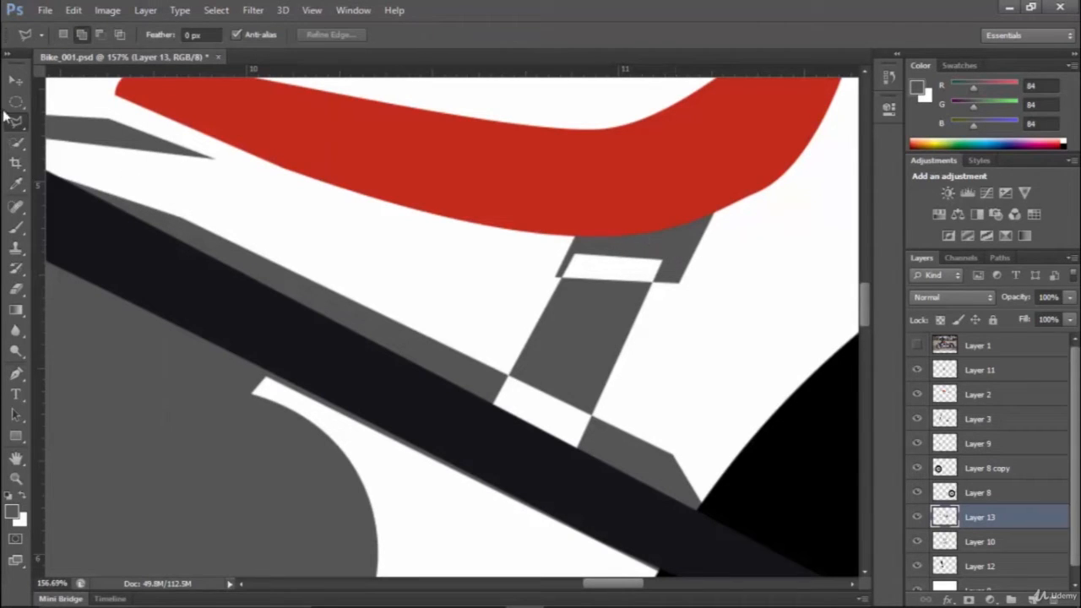
Outline the white gap in the seat support just below the red seat with the Polygonal Lasso.
{"action": "scroll", "coordinate": [633, 266], "scroll_direction": "up", "scroll_amount": 3}
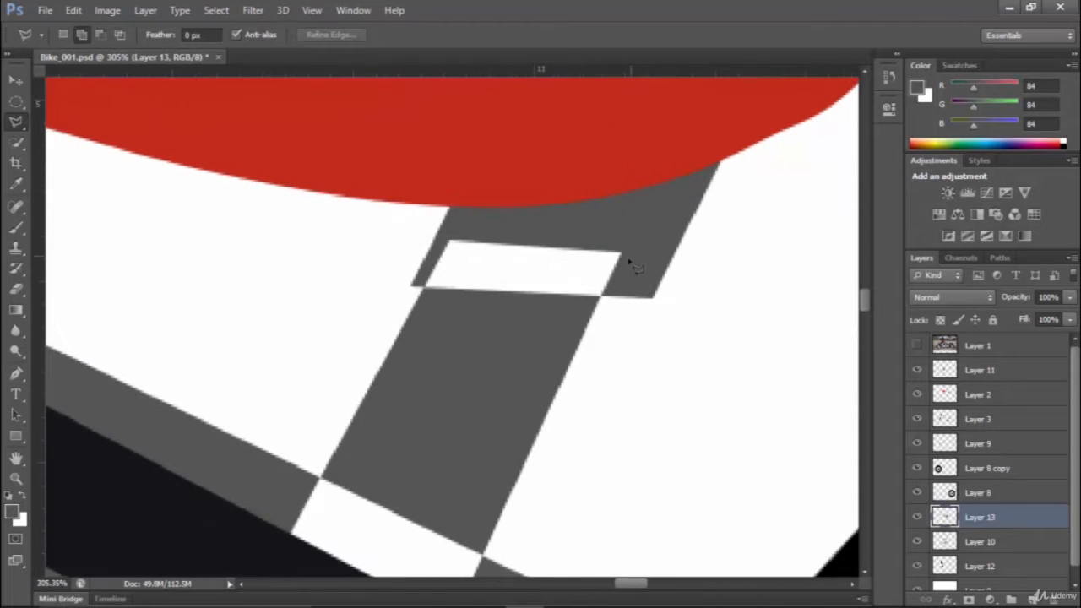
{"action": "left_click", "coordinate": [599, 302]}
{"action": "left_click", "coordinate": [572, 321]}
{"action": "left_click", "coordinate": [427, 290]}
{"action": "left_click", "coordinate": [461, 216]}
{"action": "left_click", "coordinate": [657, 237]}
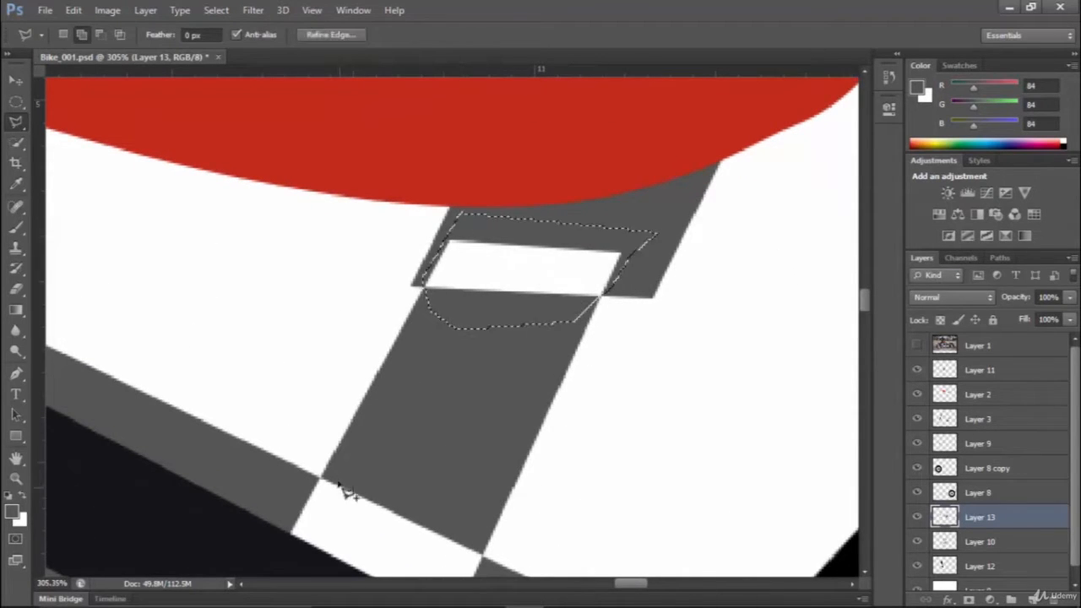
Add the white gap where the seat support meets the frame bar to the selection, fill both gaps with the dark grey, and deselect.
{"action": "left_click", "coordinate": [209, 530]}
{"action": "left_click", "coordinate": [213, 576]}
{"action": "left_click_drag", "start_coordinate": [249, 490], "coordinate": [220, 342]}
{"action": "left_click", "coordinate": [448, 531]}
{"action": "left_click", "coordinate": [457, 407]}
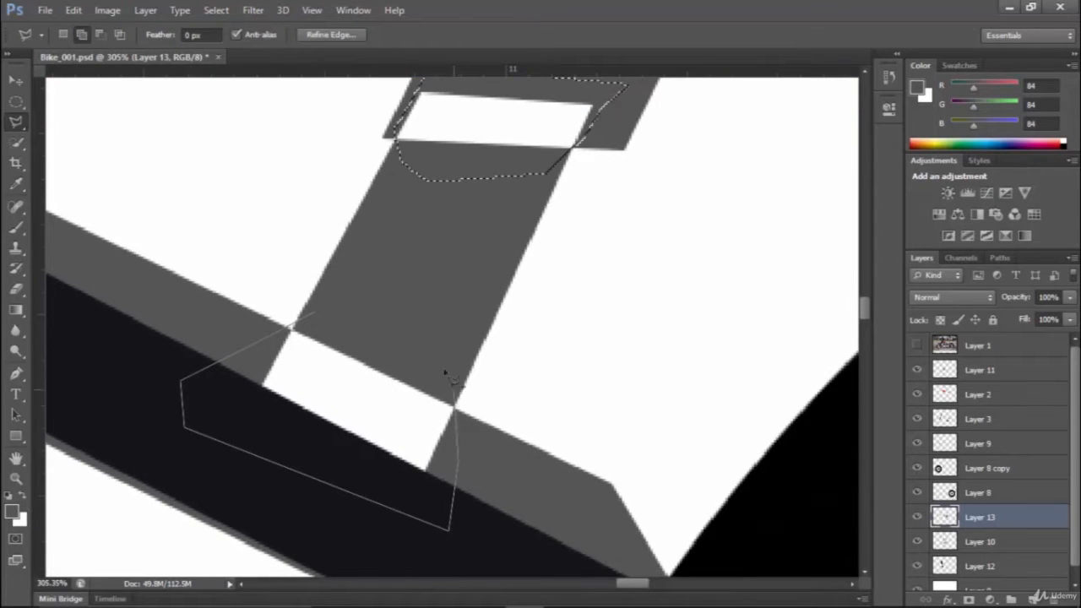
{"action": "double_click", "coordinate": [435, 332]}
{"action": "key", "text": "alt"}
{"action": "key", "text": "Delete"}
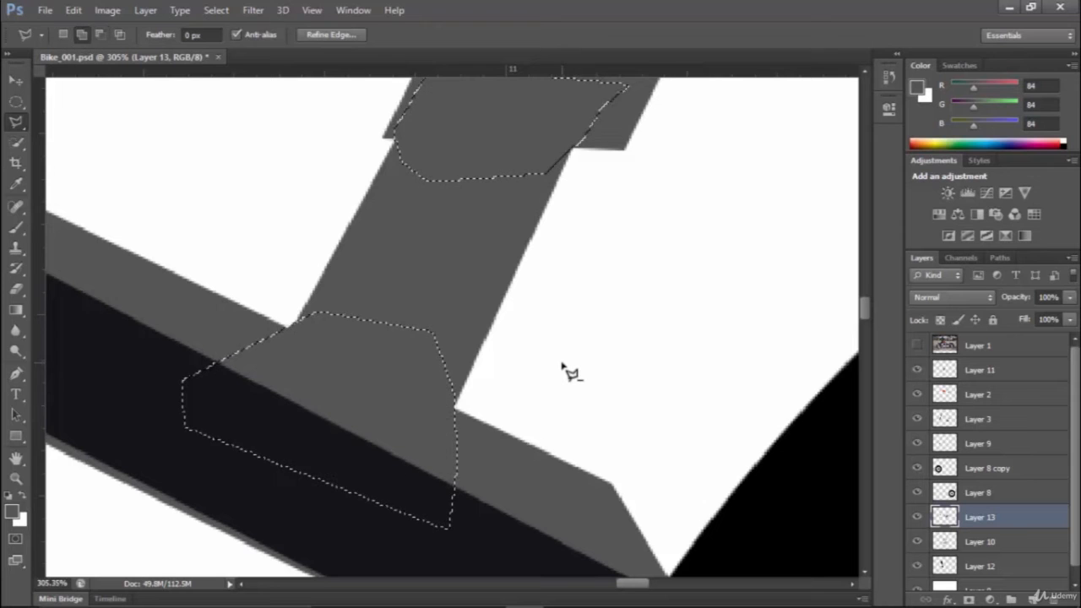
{"action": "key", "text": "ctrl+d"}
Select the gap between the grey bracket and the front tip of the red seat, fill it with the dark grey and deselect.
{"action": "scroll", "coordinate": [579, 354], "scroll_direction": "down", "scroll_amount": 6}
{"action": "scroll", "coordinate": [605, 340], "scroll_direction": "down", "scroll_amount": 4}
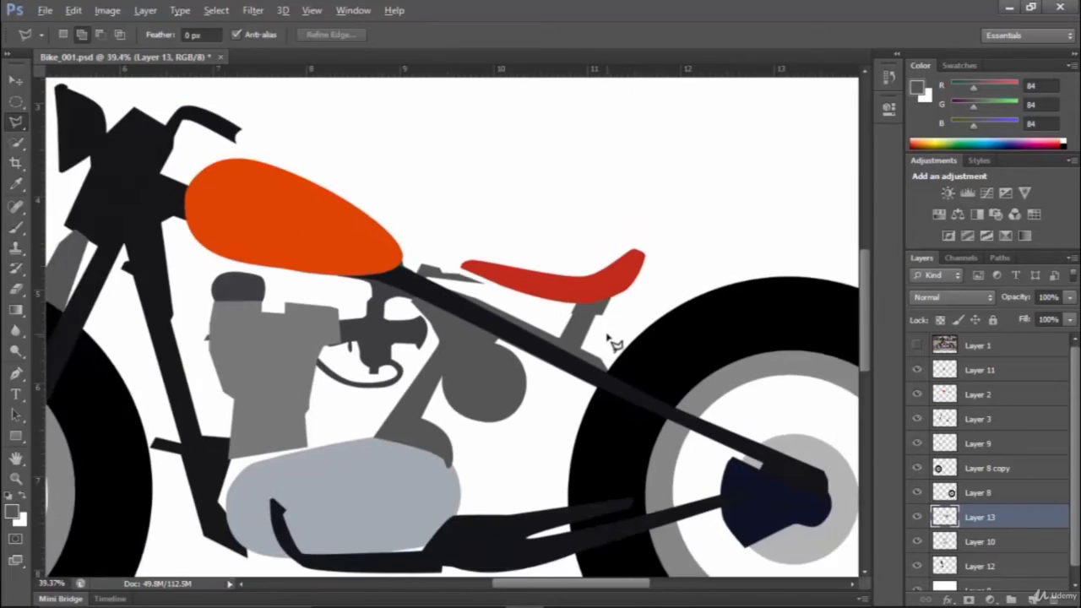
{"action": "scroll", "coordinate": [608, 345], "scroll_direction": "up", "scroll_amount": 6}
{"action": "scroll", "coordinate": [545, 332], "scroll_direction": "up", "scroll_amount": 3}
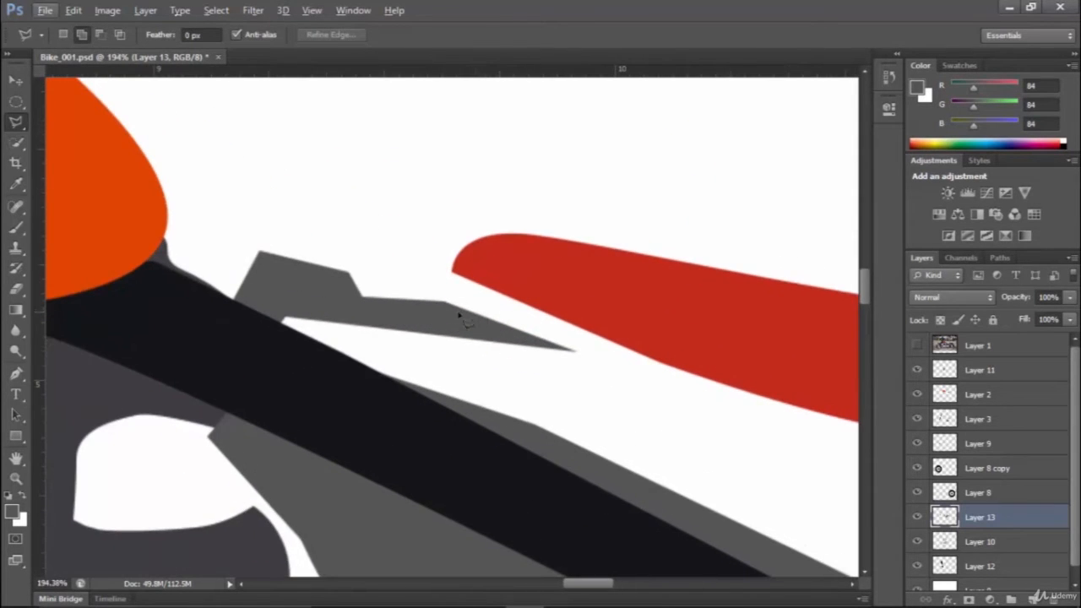
{"action": "left_click", "coordinate": [577, 353]}
{"action": "left_click", "coordinate": [640, 323]}
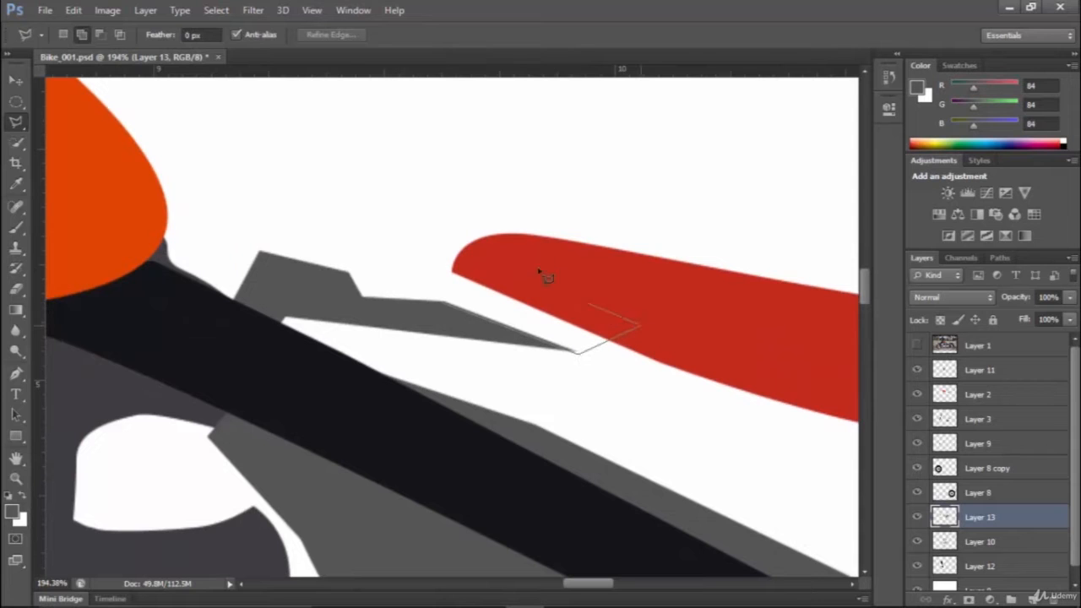
{"action": "left_click", "coordinate": [499, 242]}
{"action": "double_click", "coordinate": [457, 276]}
{"action": "key", "text": "alt+BackSpace"}
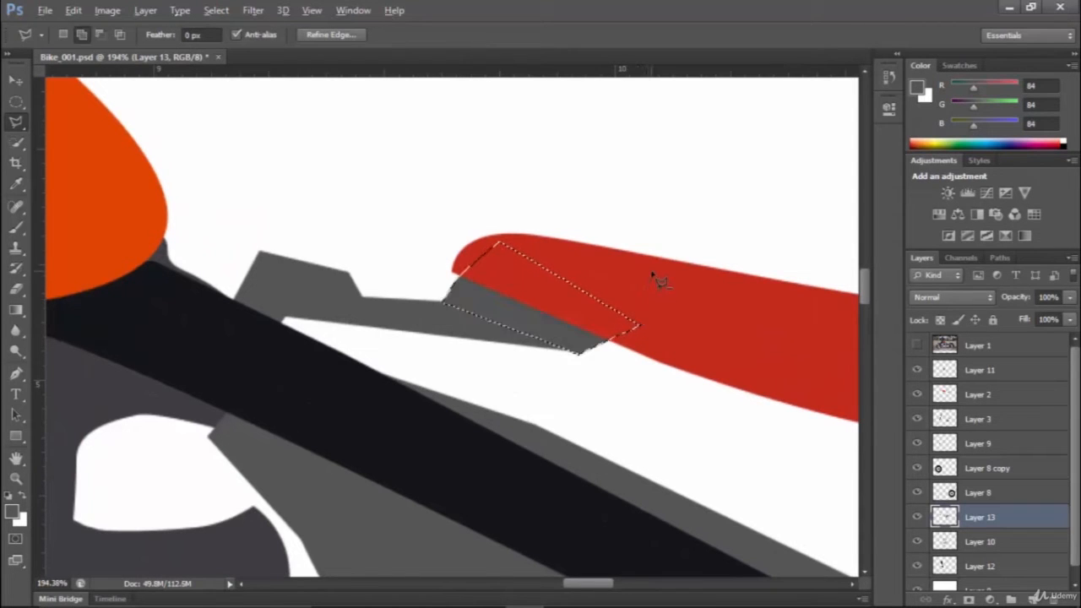
{"action": "key", "text": "ctrl+d"}
Select the inner edge of the forward fork leg up to the black fork clamp, fill it with the dark grey and deselect.
{"action": "scroll", "coordinate": [642, 317], "scroll_direction": "down", "scroll_amount": 5}
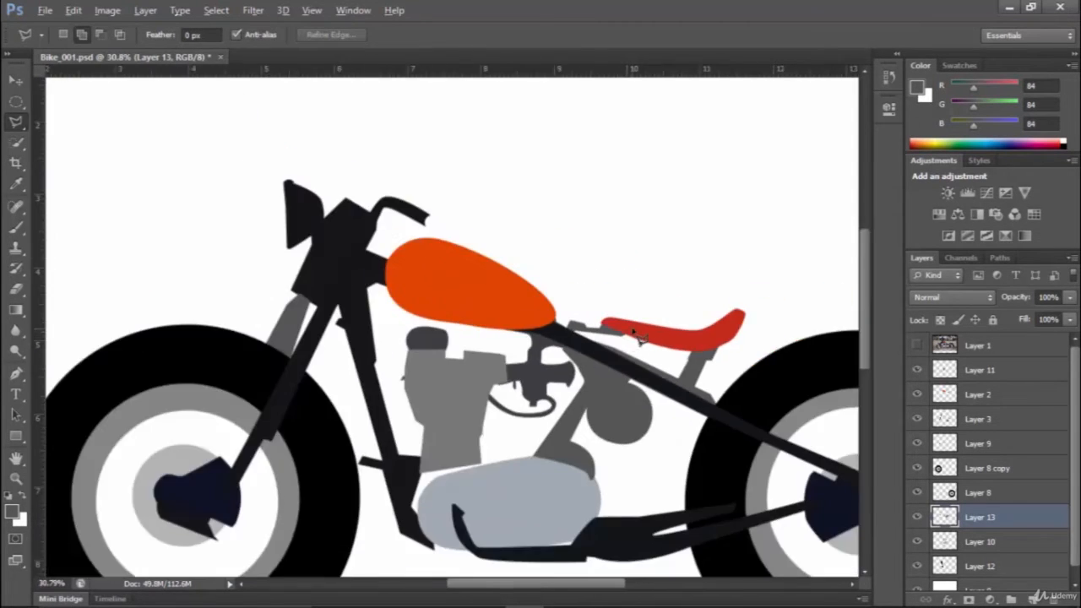
{"action": "scroll", "coordinate": [284, 294], "scroll_direction": "up", "scroll_amount": 2}
{"action": "scroll", "coordinate": [289, 301], "scroll_direction": "up", "scroll_amount": 3}
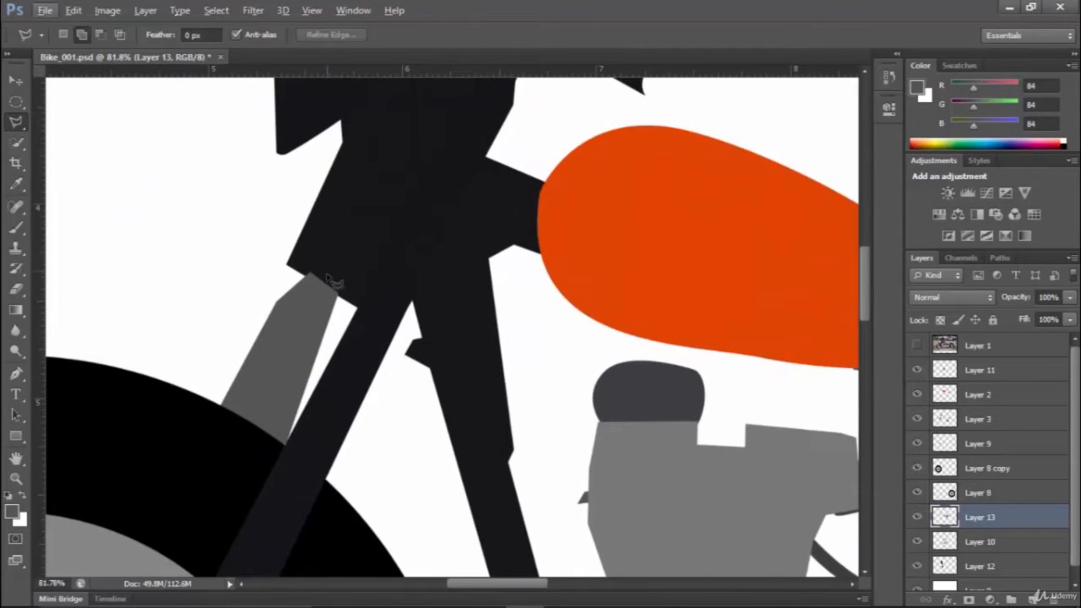
{"action": "left_click", "coordinate": [349, 295]}
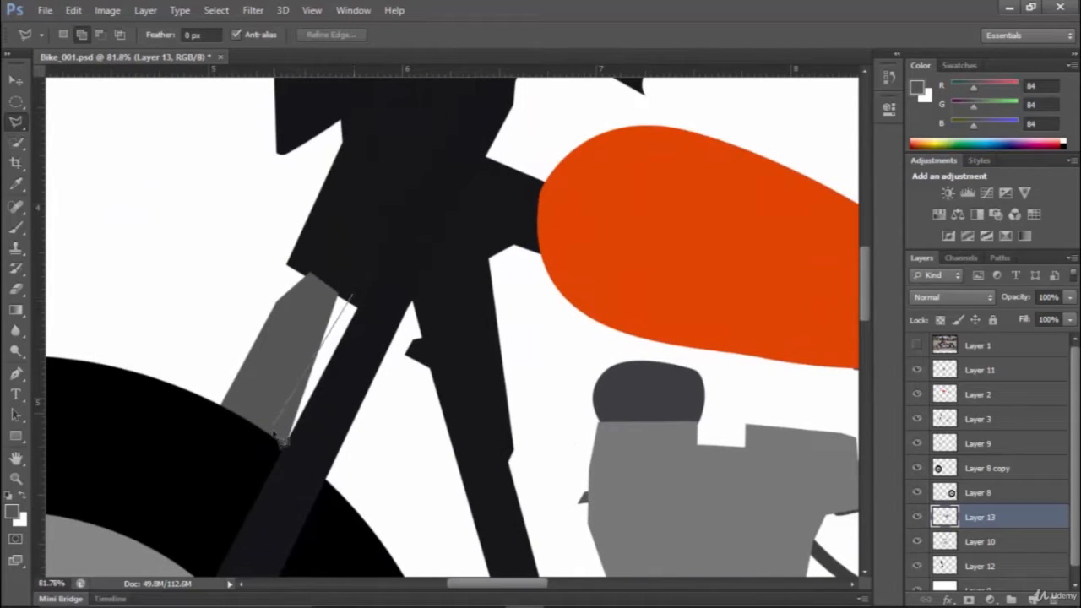
{"action": "left_click", "coordinate": [255, 414]}
{"action": "left_click", "coordinate": [309, 274]}
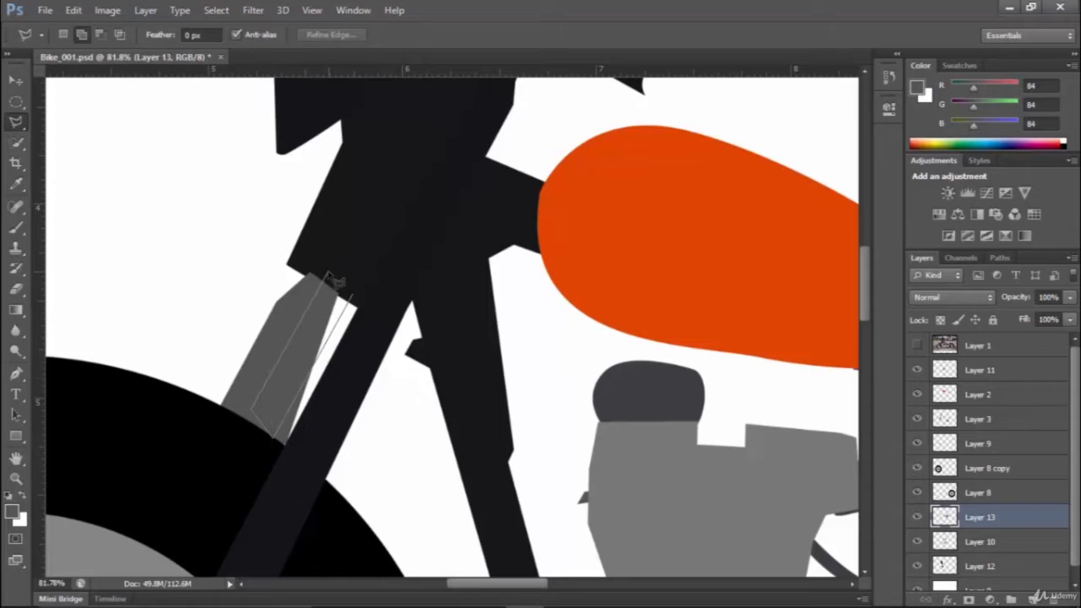
{"action": "left_click", "coordinate": [352, 299]}
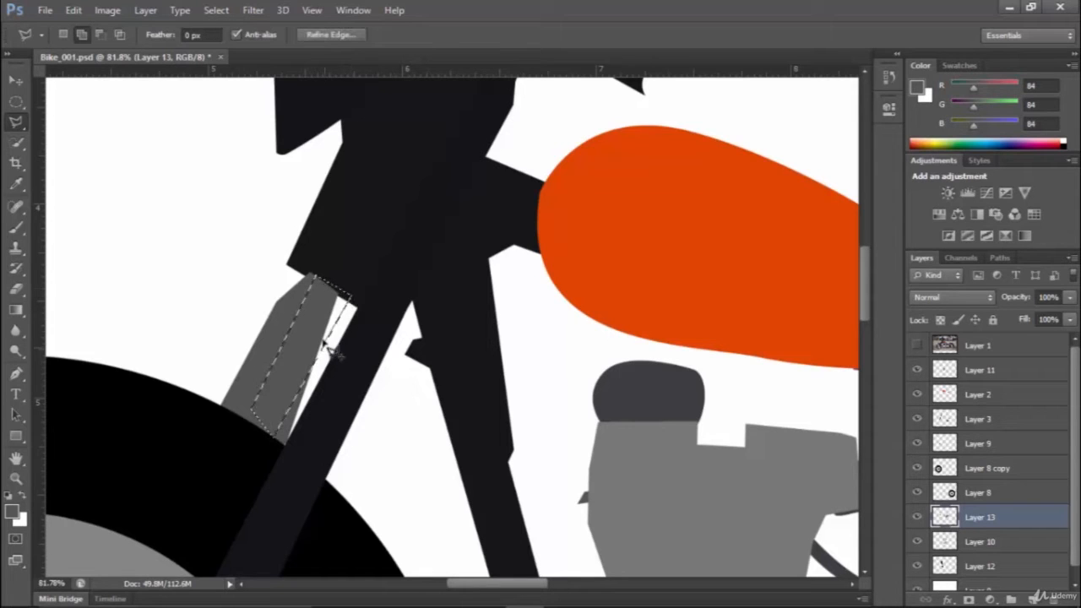
{"action": "key", "text": "alt+BackSpace"}
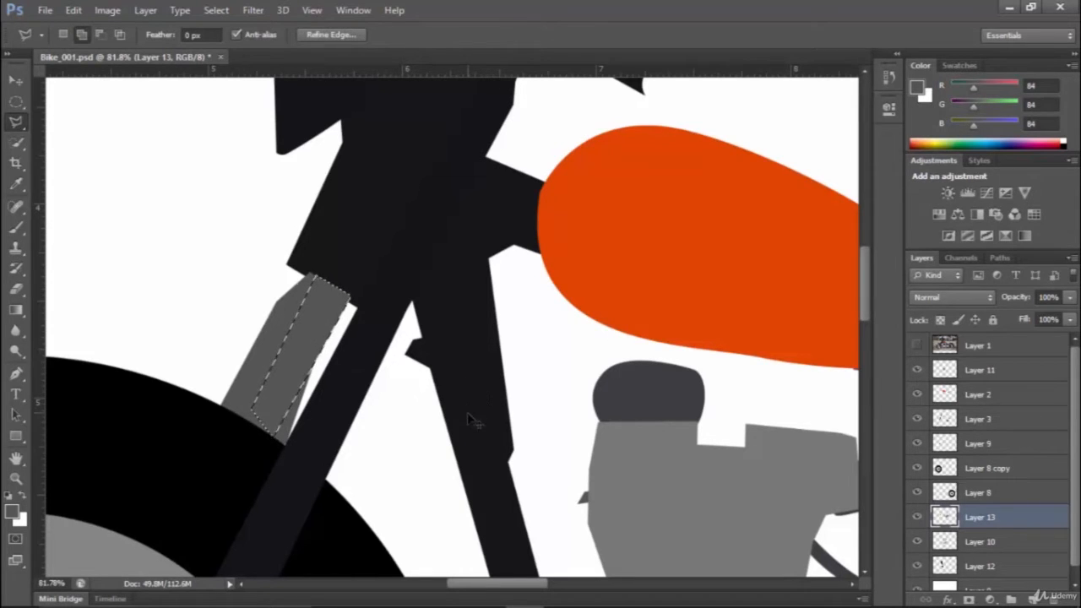
{"action": "key", "text": "ctrl+d"}
Compare the whole illustration with the photo on Layer 1 to find parts that are still missing.
{"action": "scroll", "coordinate": [473, 299], "scroll_direction": "down", "scroll_amount": 5}
{"action": "scroll", "coordinate": [524, 283], "scroll_direction": "down", "scroll_amount": 5}
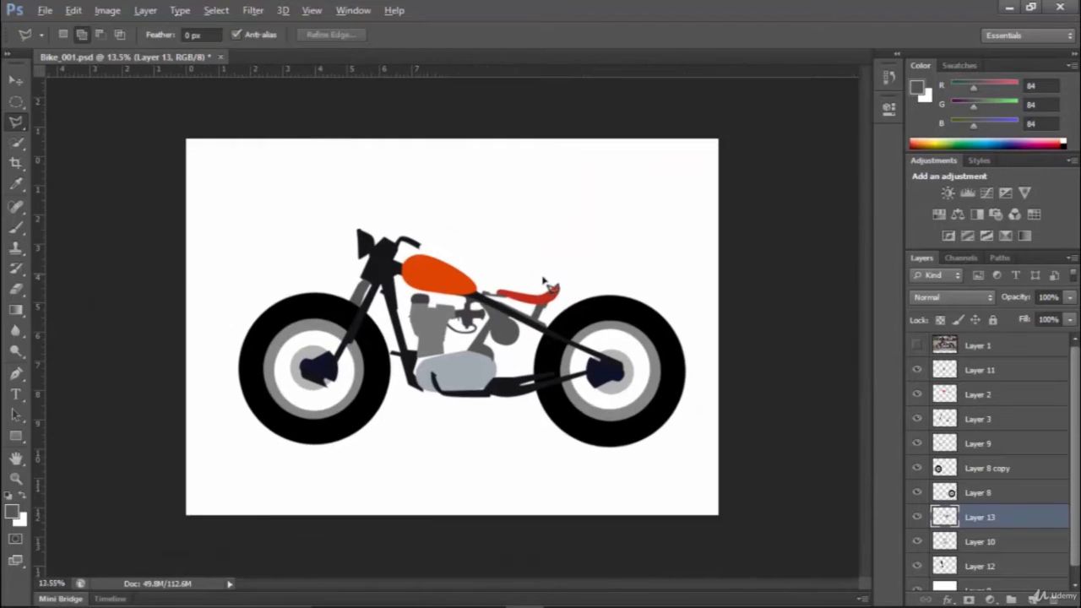
{"action": "scroll", "coordinate": [558, 296], "scroll_direction": "up", "scroll_amount": 3}
{"action": "scroll", "coordinate": [572, 314], "scroll_direction": "down", "scroll_amount": 1}
{"action": "key", "text": "alt"}
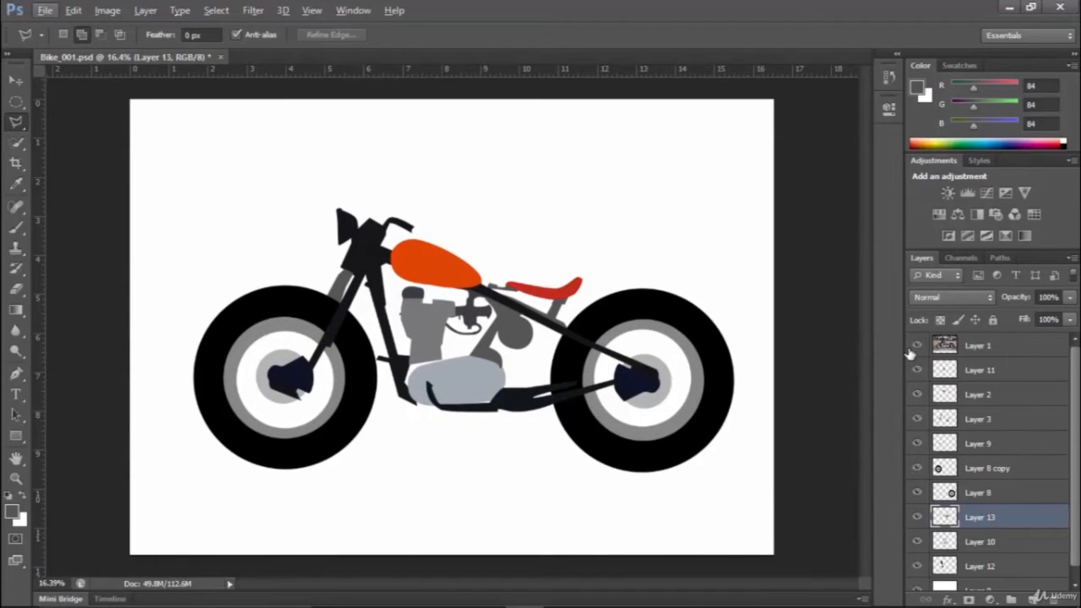
{"action": "left_click", "coordinate": [911, 353]}
{"action": "left_click", "coordinate": [912, 354]}
{"action": "left_click", "coordinate": [911, 354]}
{"action": "left_click", "coordinate": [911, 353]}
{"action": "left_click", "coordinate": [911, 353]}
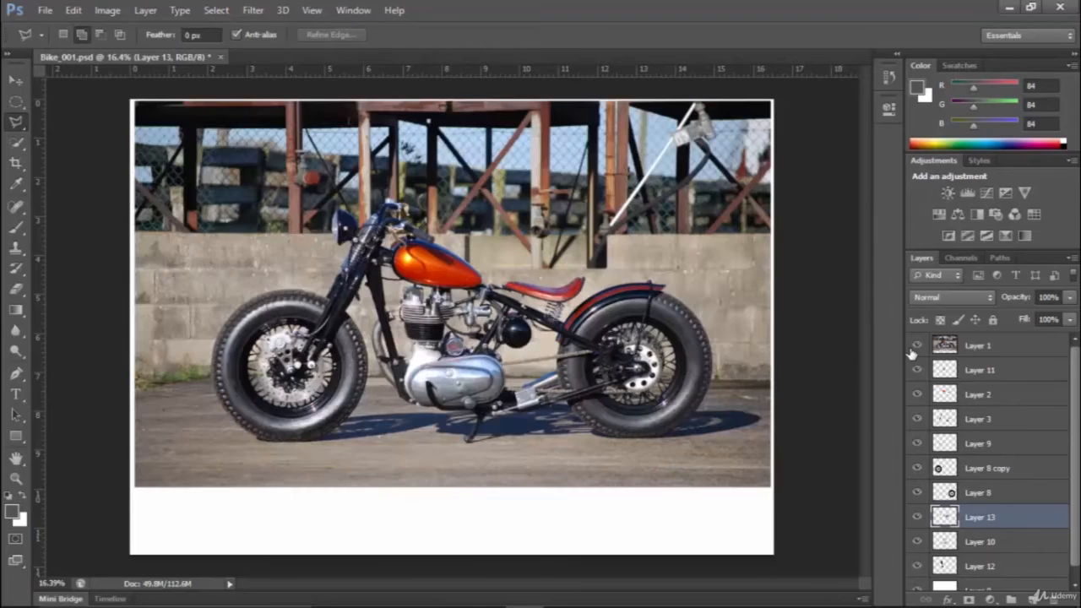
{"action": "left_click", "coordinate": [911, 353]}
Show the photo and outline the upper chain run from the engine case to the rear hub with the Polygonal Lasso.
{"action": "scroll", "coordinate": [524, 371], "scroll_direction": "up", "scroll_amount": 8}
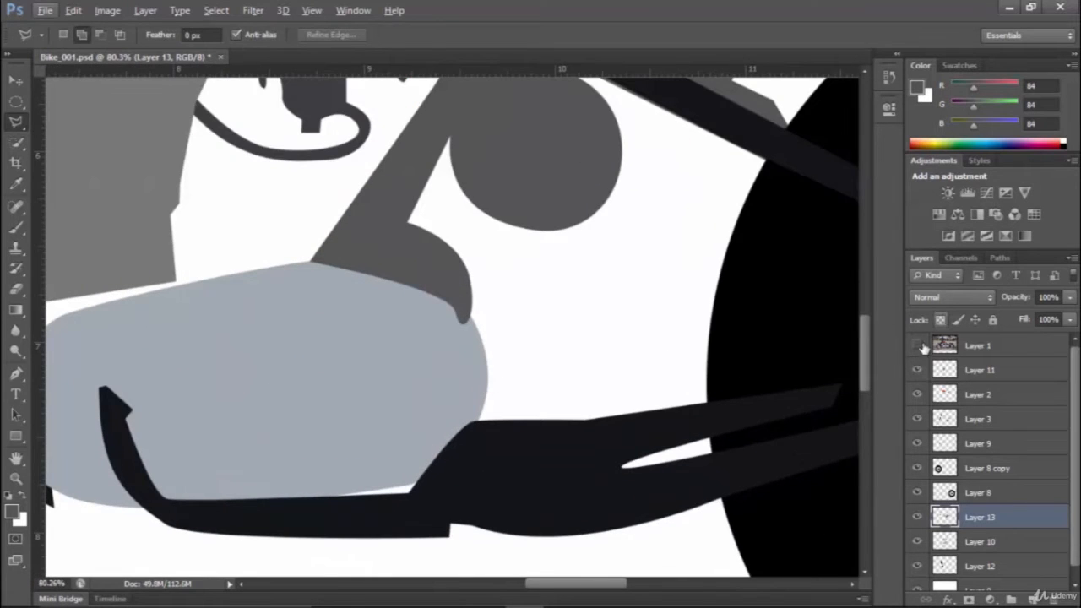
{"action": "left_click", "coordinate": [916, 346]}
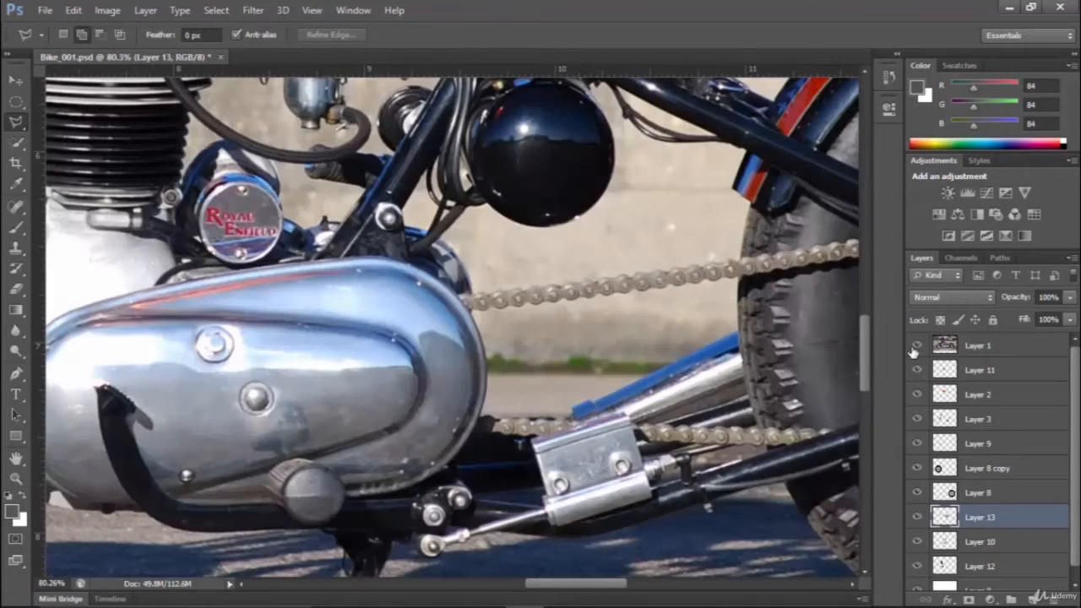
{"action": "left_click", "coordinate": [413, 301]}
{"action": "left_click_drag", "start_coordinate": [838, 248], "coordinate": [801, 247]}
{"action": "left_click_drag", "start_coordinate": [602, 248], "coordinate": [595, 247]}
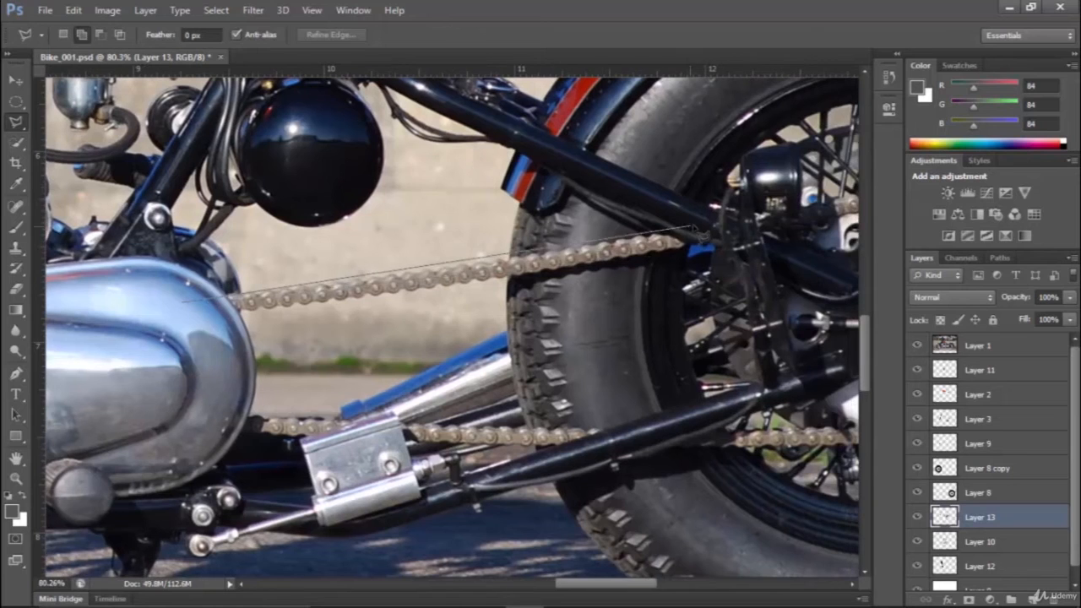
{"action": "left_click", "coordinate": [697, 230]}
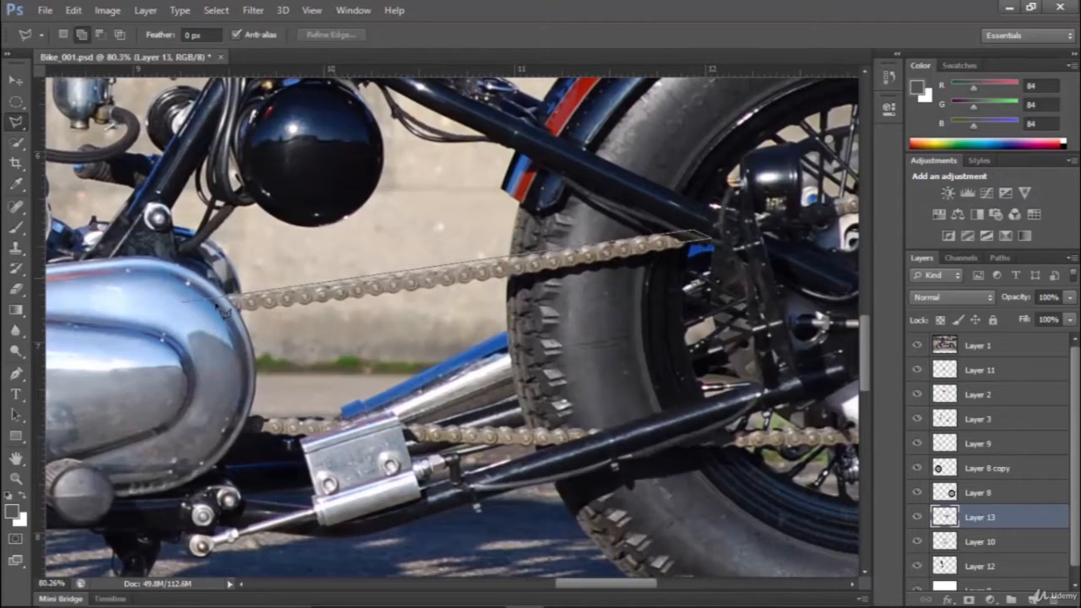
{"action": "left_click", "coordinate": [177, 323]}
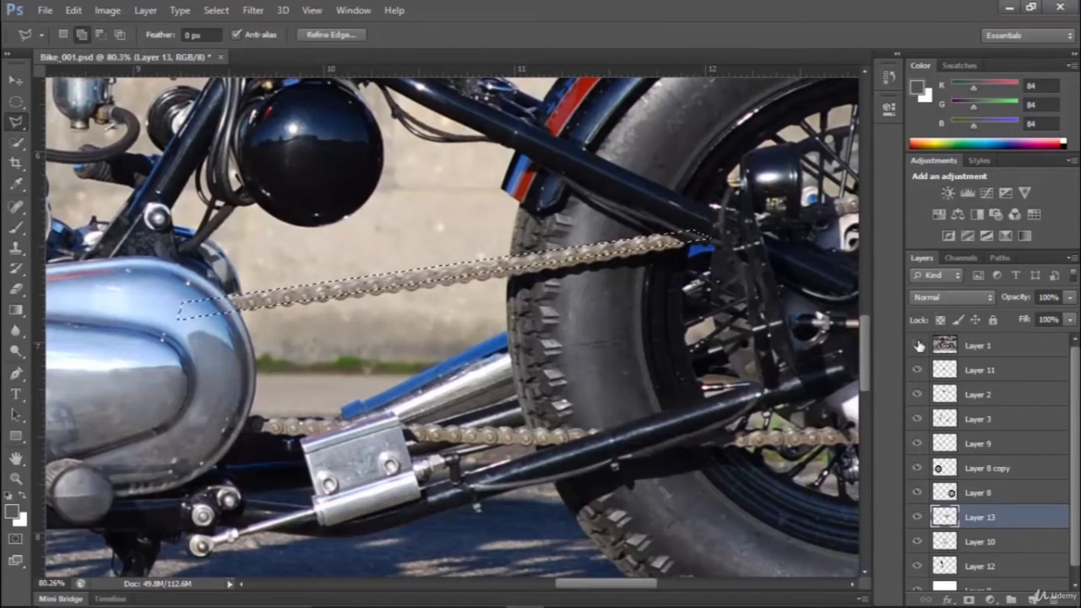
Add the area around the exhaust pipe and lower chain run behind the engine case to the selection, and hide the photo.
{"action": "left_click", "coordinate": [918, 345]}
{"action": "left_click_drag", "start_coordinate": [677, 274], "coordinate": [439, 213]}
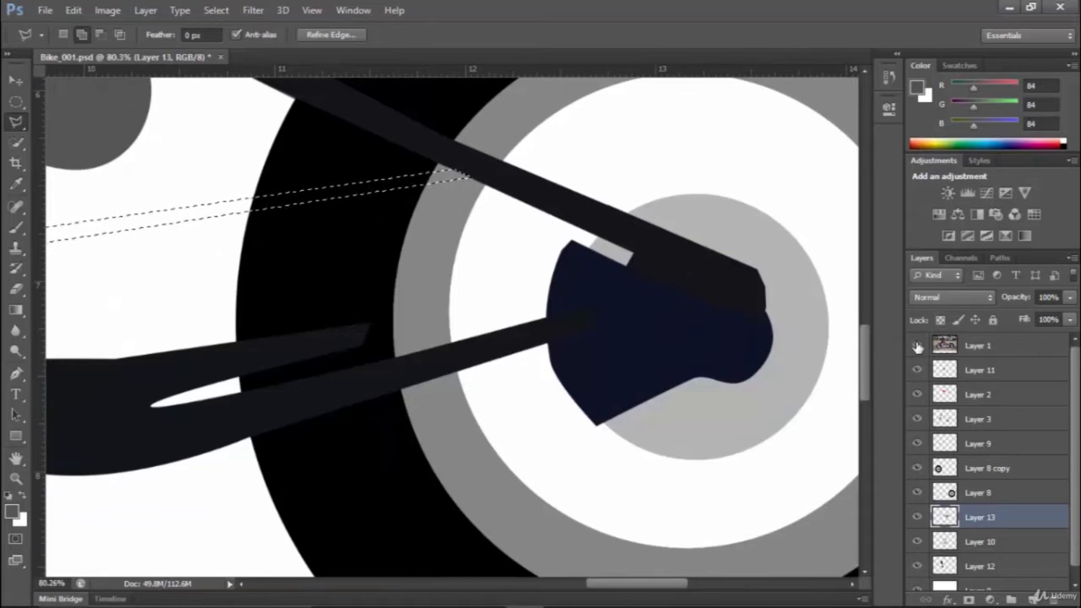
{"action": "left_click", "coordinate": [917, 345]}
{"action": "left_click_drag", "start_coordinate": [334, 332], "coordinate": [560, 327]}
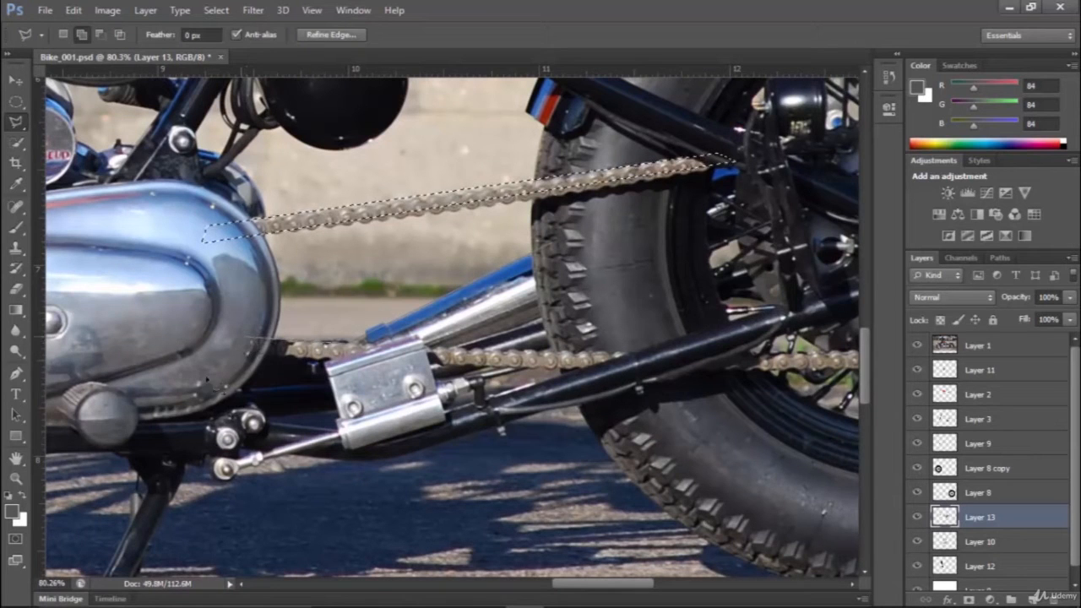
{"action": "left_click", "coordinate": [208, 384]}
{"action": "left_click", "coordinate": [263, 416]}
{"action": "left_click", "coordinate": [488, 414]}
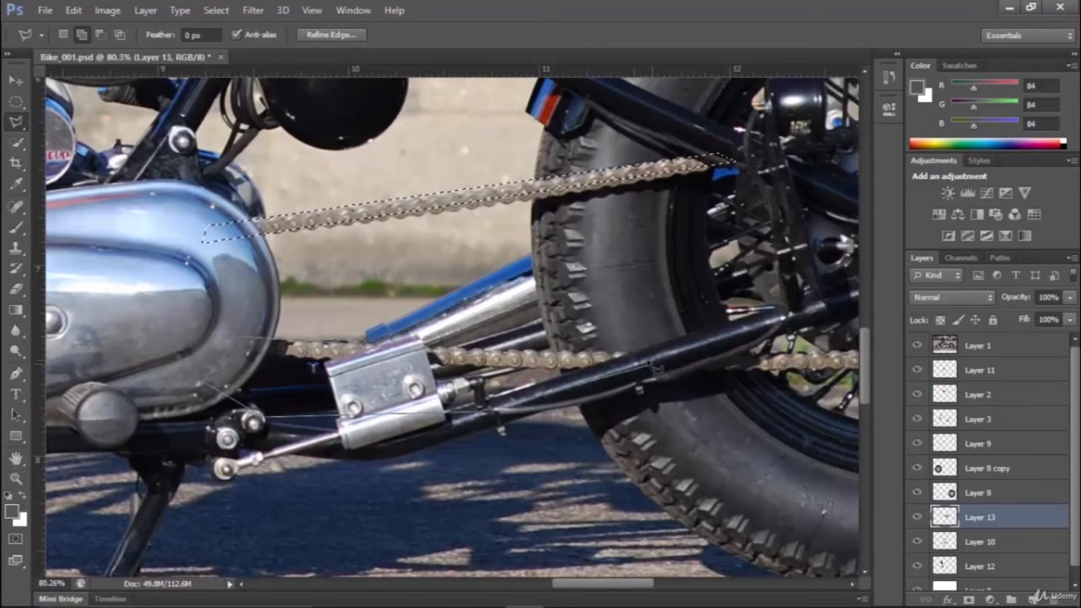
{"action": "left_click", "coordinate": [592, 207]}
{"action": "double_click", "coordinate": [555, 242]}
{"action": "left_click", "coordinate": [917, 345]}
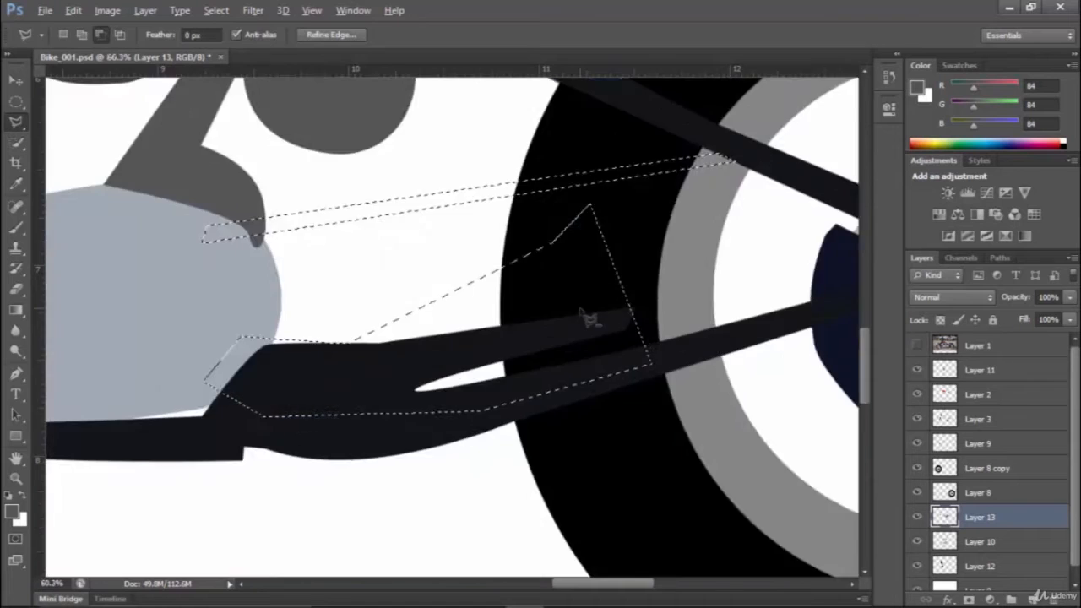
Add the gap between the grey engine cylinder and the blue-grey engine case to the lasso selection.
{"action": "scroll", "coordinate": [589, 312], "scroll_direction": "down", "scroll_amount": 5}
{"action": "scroll", "coordinate": [338, 243], "scroll_direction": "up", "scroll_amount": 2}
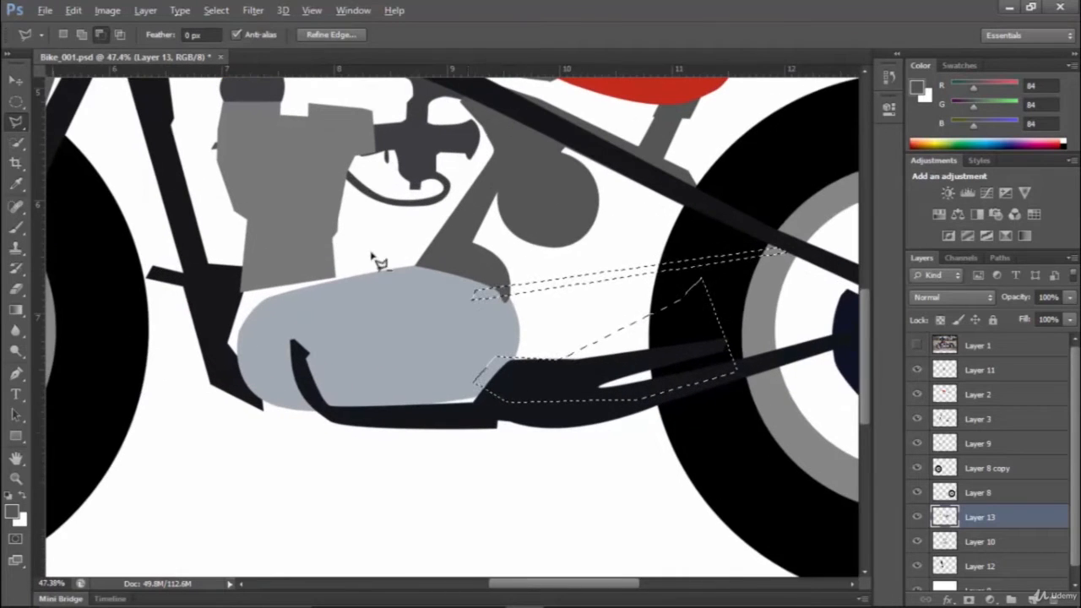
{"action": "left_click", "coordinate": [319, 267]}
{"action": "left_click", "coordinate": [392, 311]}
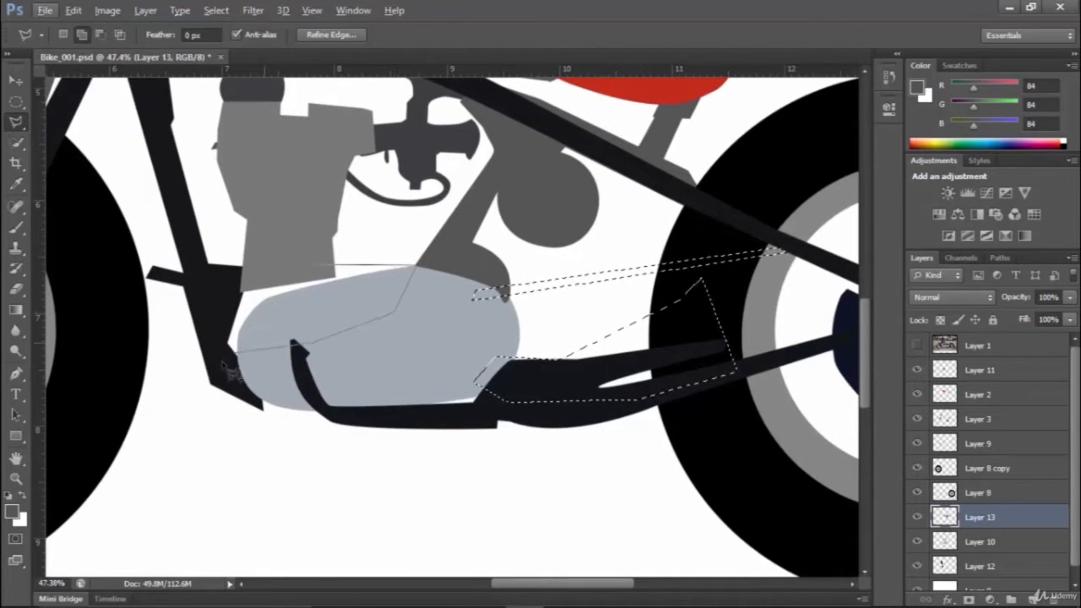
{"action": "left_click", "coordinate": [221, 369]}
{"action": "double_click", "coordinate": [259, 266]}
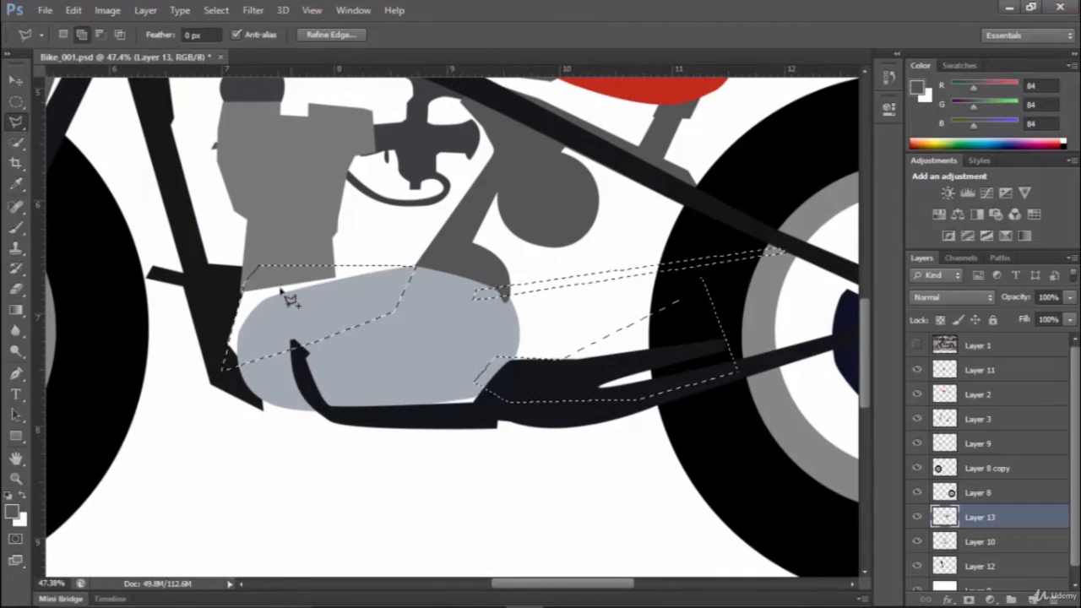
Add the gap between the front frame tube and the blue-grey engine case to the lasso selection.
{"action": "left_click", "coordinate": [250, 284]}
{"action": "left_click", "coordinate": [223, 293]}
{"action": "left_click", "coordinate": [210, 339]}
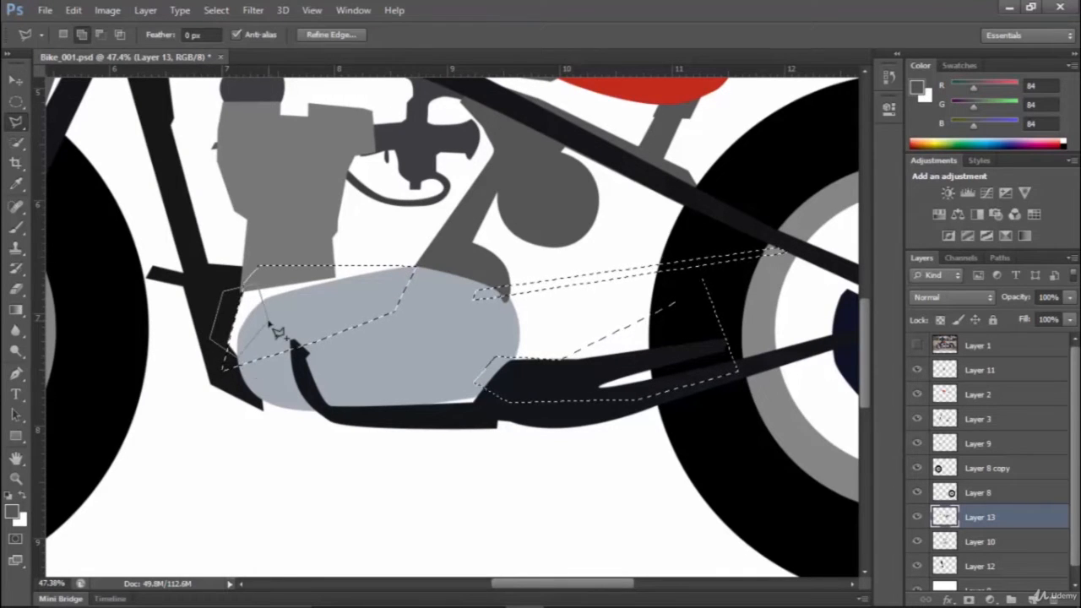
{"action": "double_click", "coordinate": [268, 324]}
Check the photo and add a narrow strip along the front down tube, reaching up under the orange tank, to the selection.
{"action": "left_click_drag", "start_coordinate": [297, 157], "coordinate": [463, 468]}
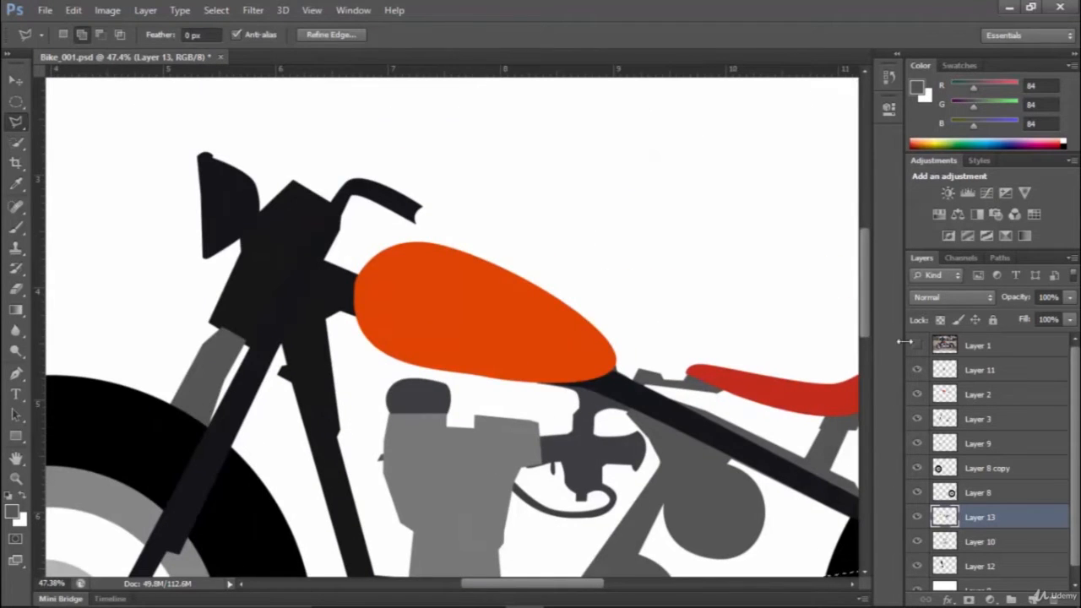
{"action": "left_click", "coordinate": [918, 346]}
{"action": "left_click", "coordinate": [918, 345]}
{"action": "left_click", "coordinate": [368, 564]}
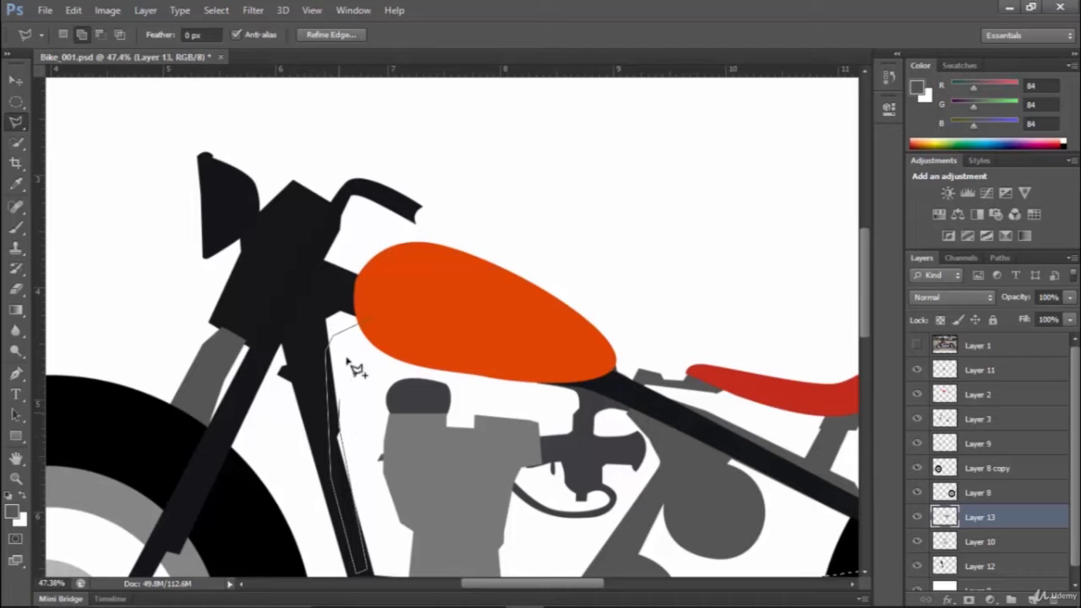
{"action": "left_click", "coordinate": [391, 335]}
Check the engine in the photo and add the part between the grey cylinder top and the orange tank to the selection.
{"action": "scroll", "coordinate": [558, 361], "scroll_direction": "down", "scroll_amount": 3}
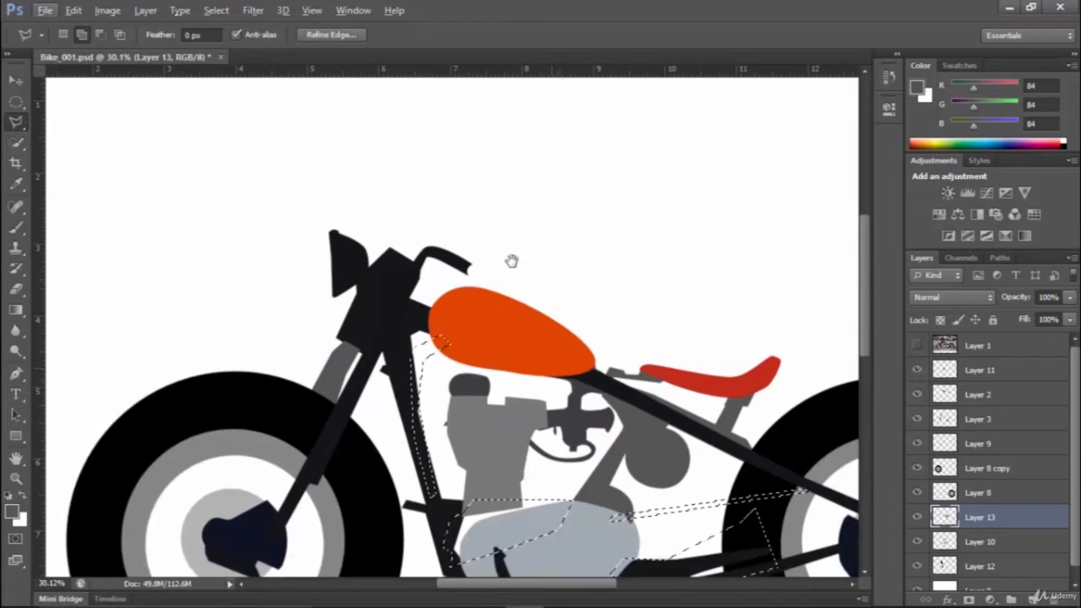
{"action": "left_click_drag", "start_coordinate": [512, 261], "coordinate": [462, 139]}
{"action": "scroll", "coordinate": [609, 287], "scroll_direction": "up", "scroll_amount": 2}
{"action": "left_click", "coordinate": [918, 346]}
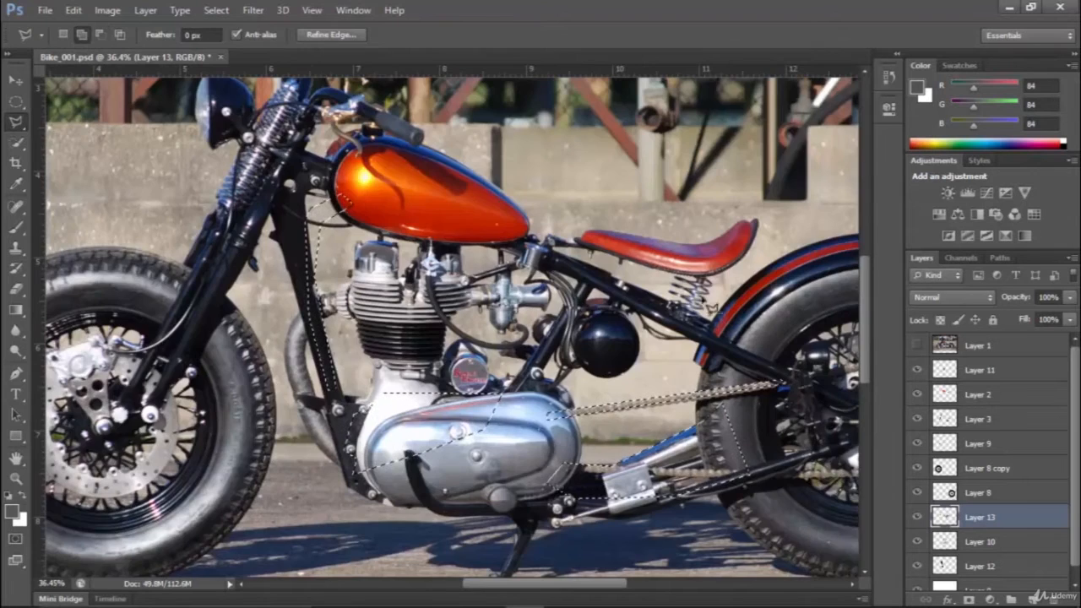
{"action": "left_click", "coordinate": [917, 346]}
{"action": "scroll", "coordinate": [431, 256], "scroll_direction": "up", "scroll_amount": 5}
{"action": "scroll", "coordinate": [420, 269], "scroll_direction": "up", "scroll_amount": 2}
{"action": "left_click", "coordinate": [420, 231], "text": "shift"}
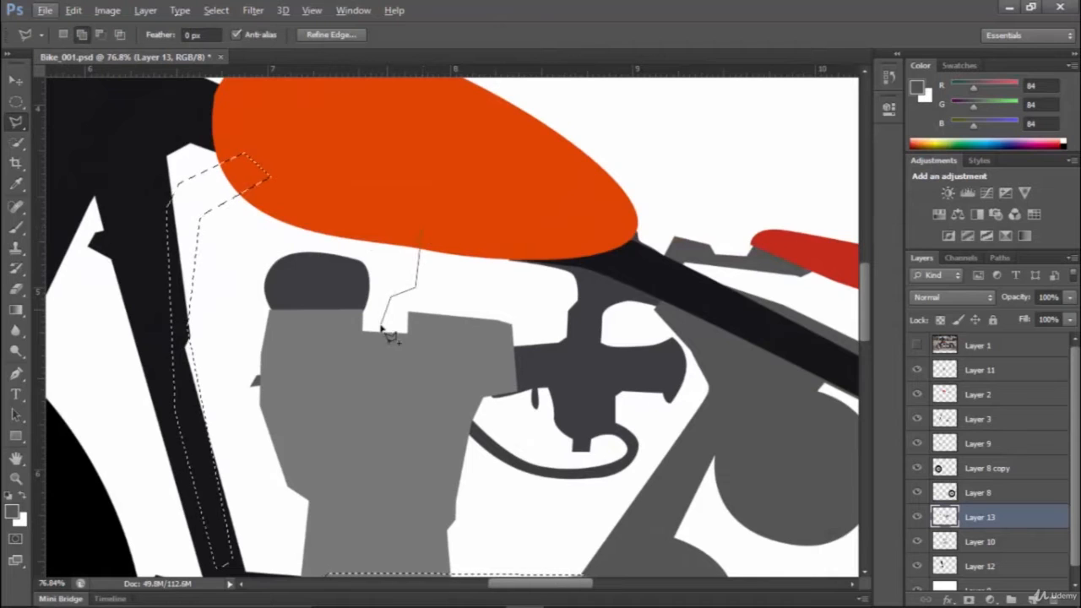
{"action": "left_click", "coordinate": [470, 367]}
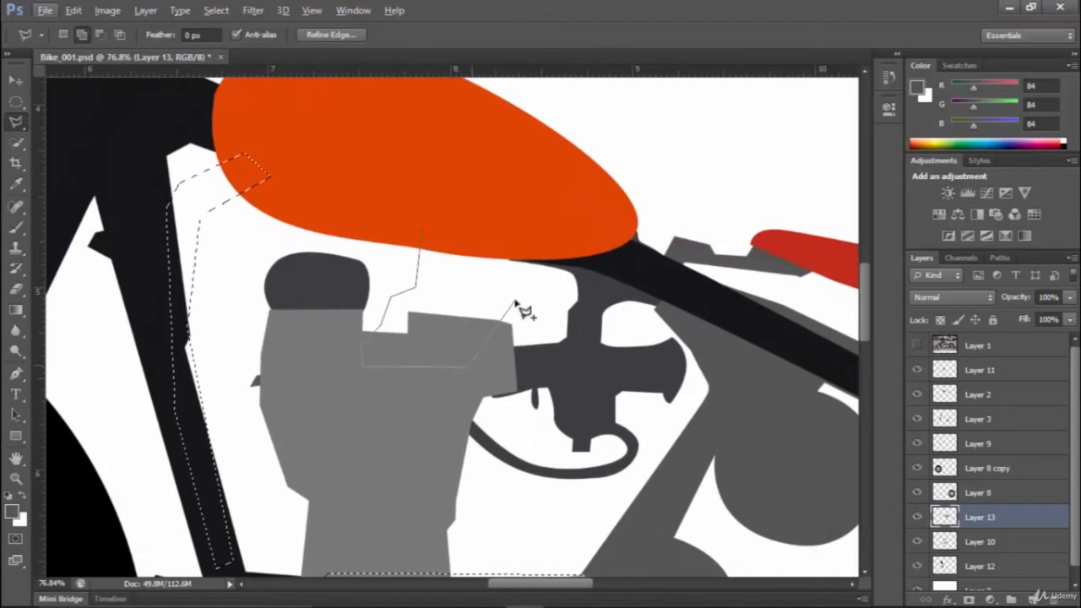
{"action": "double_click", "coordinate": [488, 245]}
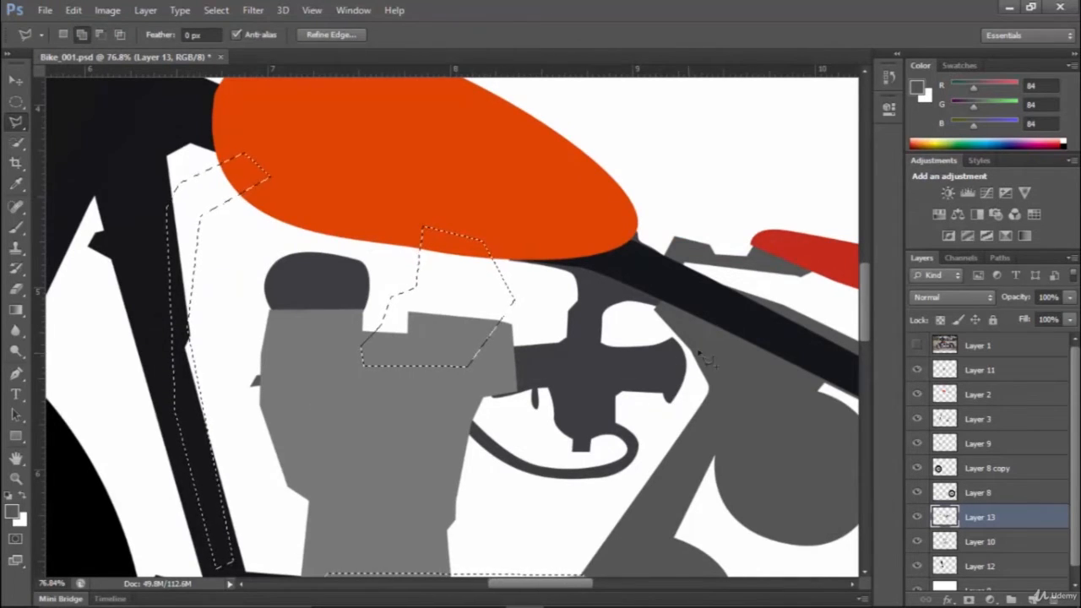
Fill the selection with dark grey (RGB 84, 84, 84) on a new layer directly above Layer 0, and deselect.
{"action": "scroll", "coordinate": [572, 282], "scroll_direction": "down", "scroll_amount": 2}
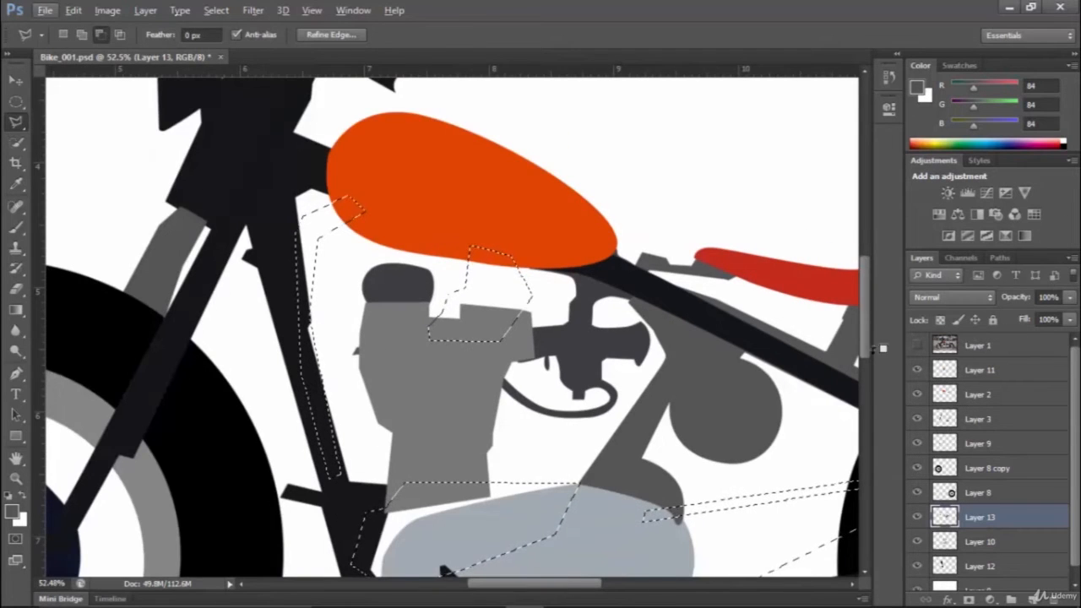
{"action": "scroll", "coordinate": [573, 402], "scroll_direction": "down", "scroll_amount": 3}
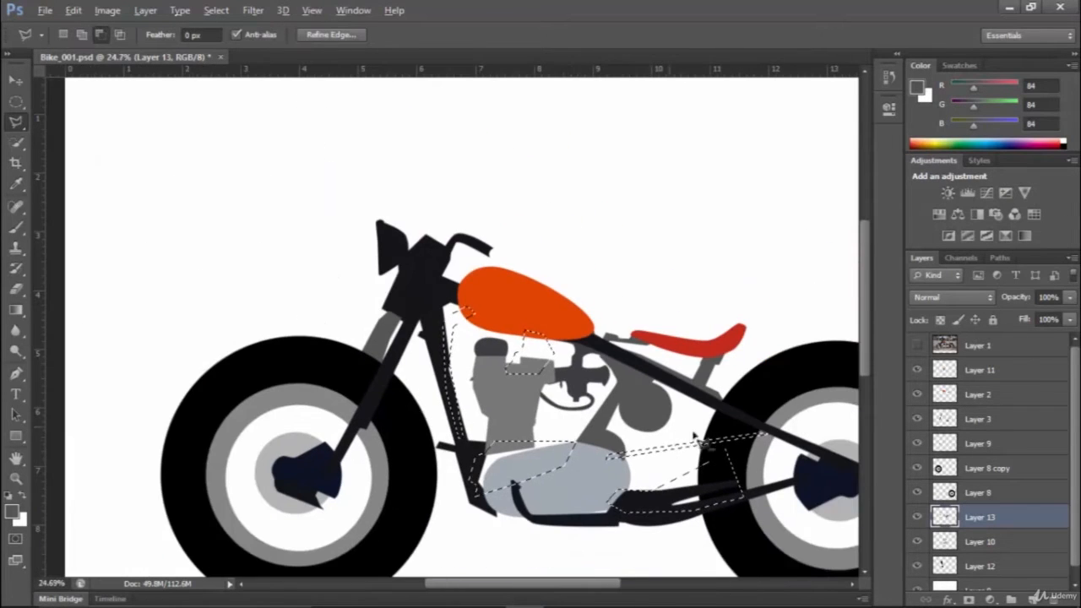
{"action": "scroll", "coordinate": [972, 583], "scroll_direction": "down", "scroll_amount": 1}
{"action": "left_click", "coordinate": [989, 557]}
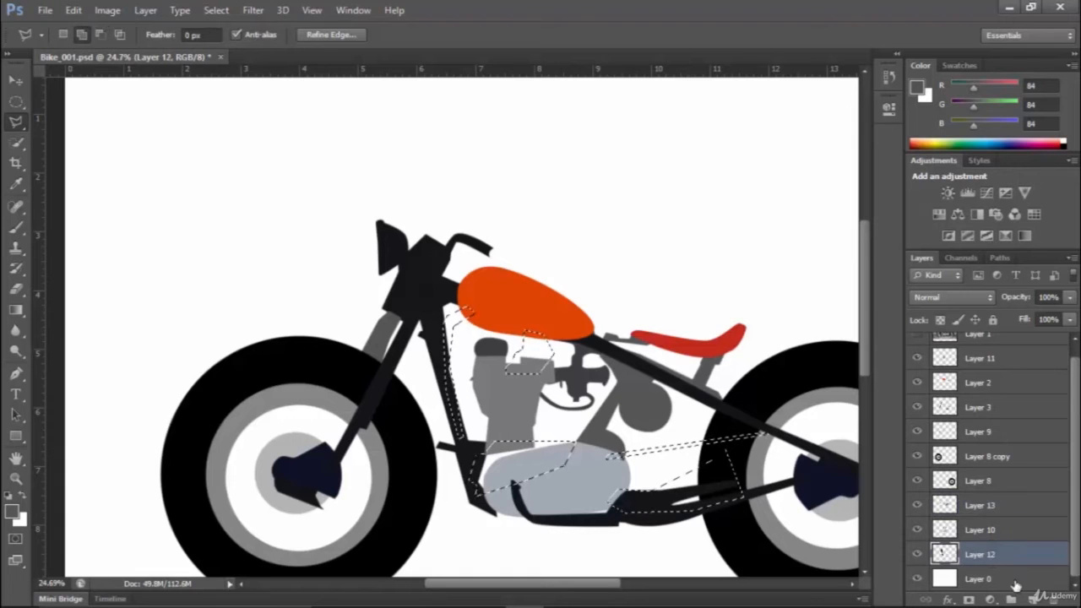
{"action": "left_click", "coordinate": [1033, 599]}
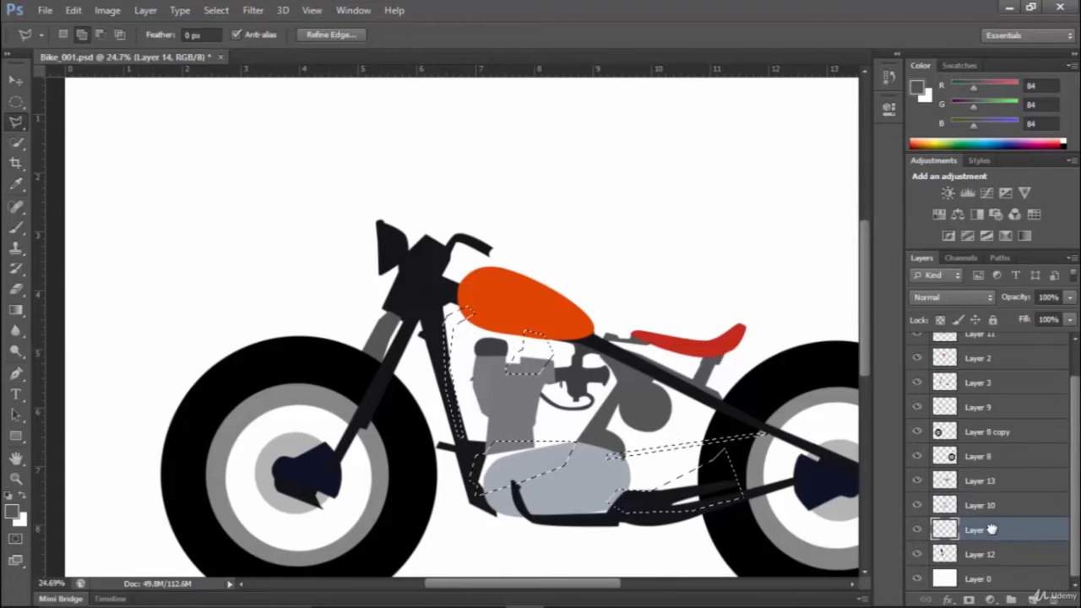
{"action": "left_click_drag", "start_coordinate": [992, 529], "coordinate": [984, 568]}
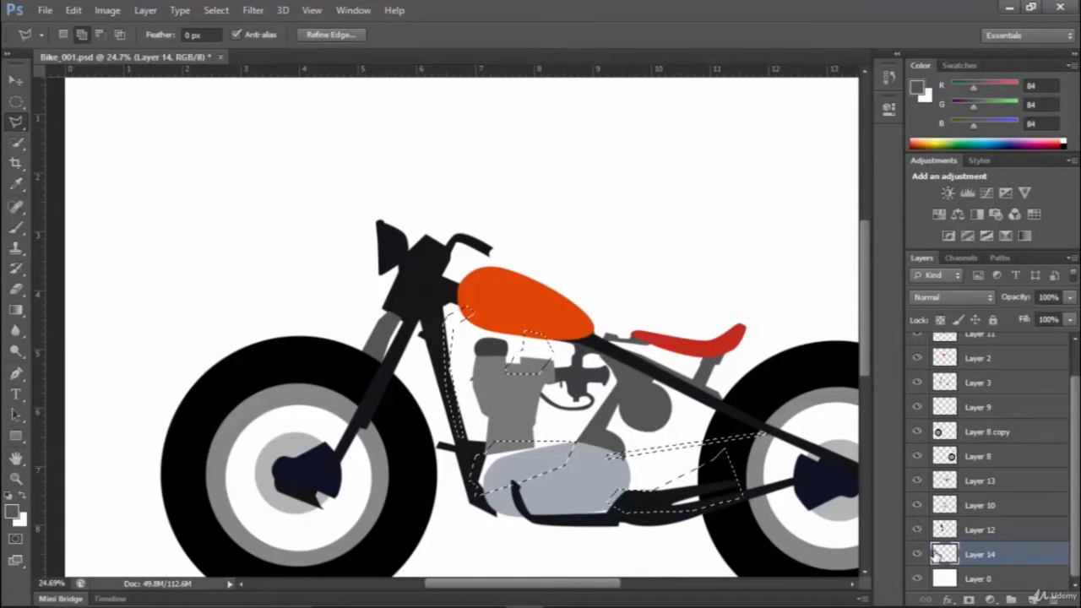
{"action": "key", "text": "alt+BackSpace"}
{"action": "key", "text": "ctrl+d"}
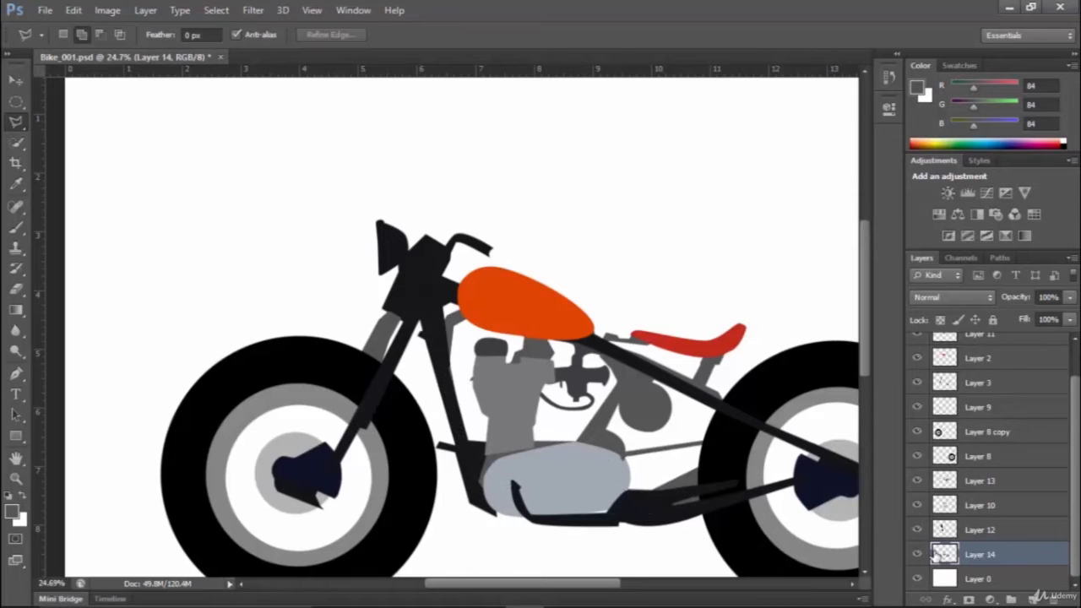
Select the layer of the small dark piece protruding from the engine cylinder's front edge and toggle its visibility to check it.
{"action": "key", "text": "v"}
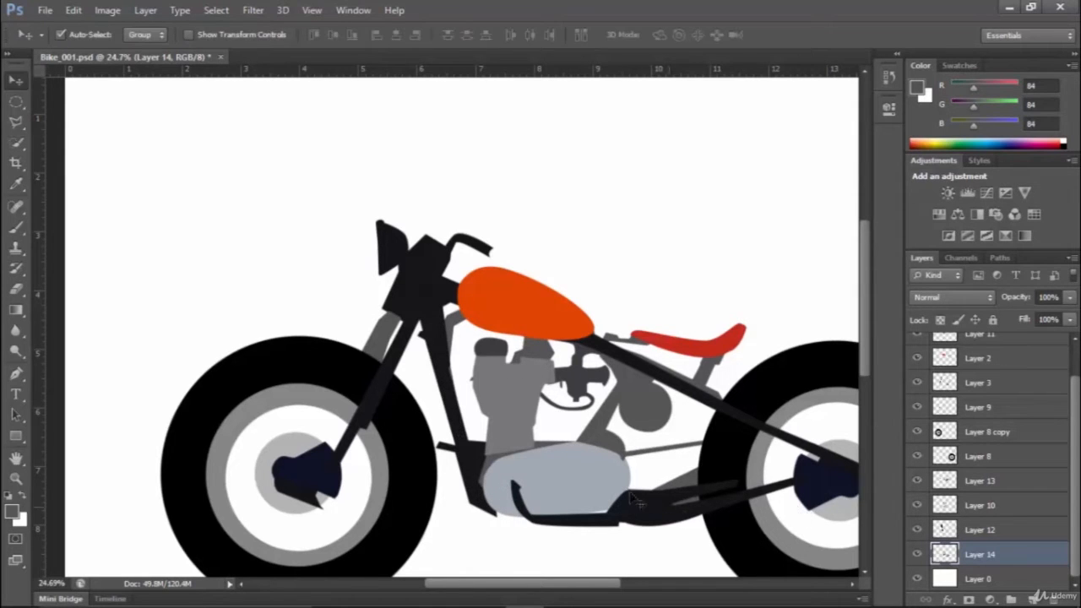
{"action": "scroll", "coordinate": [466, 397], "scroll_direction": "up", "scroll_amount": 5}
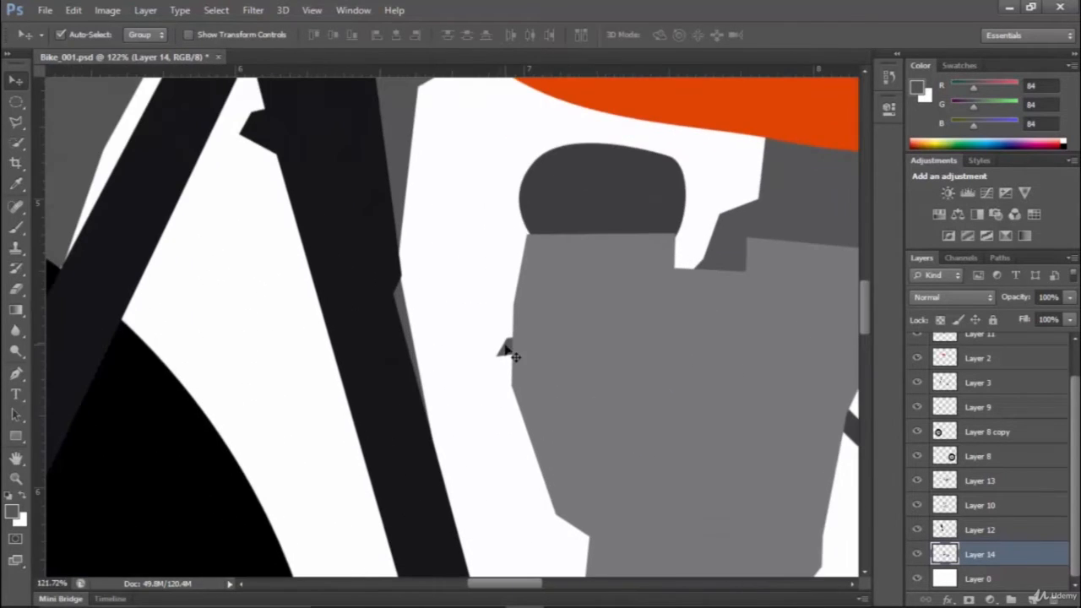
{"action": "right_click", "coordinate": [510, 355]}
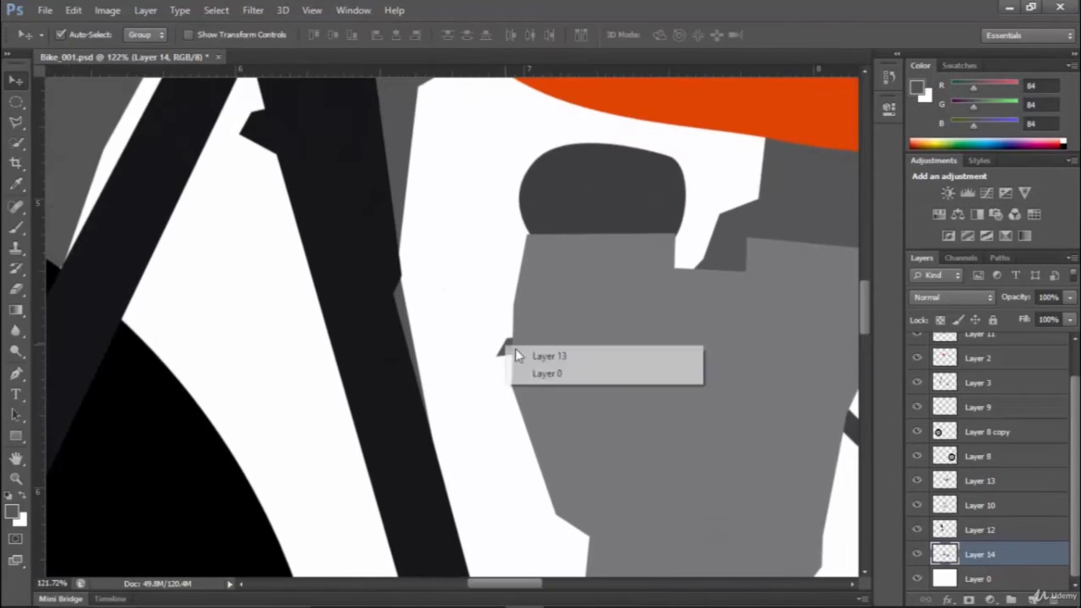
{"action": "left_click", "coordinate": [532, 356]}
{"action": "left_click", "coordinate": [918, 482]}
{"action": "left_click", "coordinate": [919, 482]}
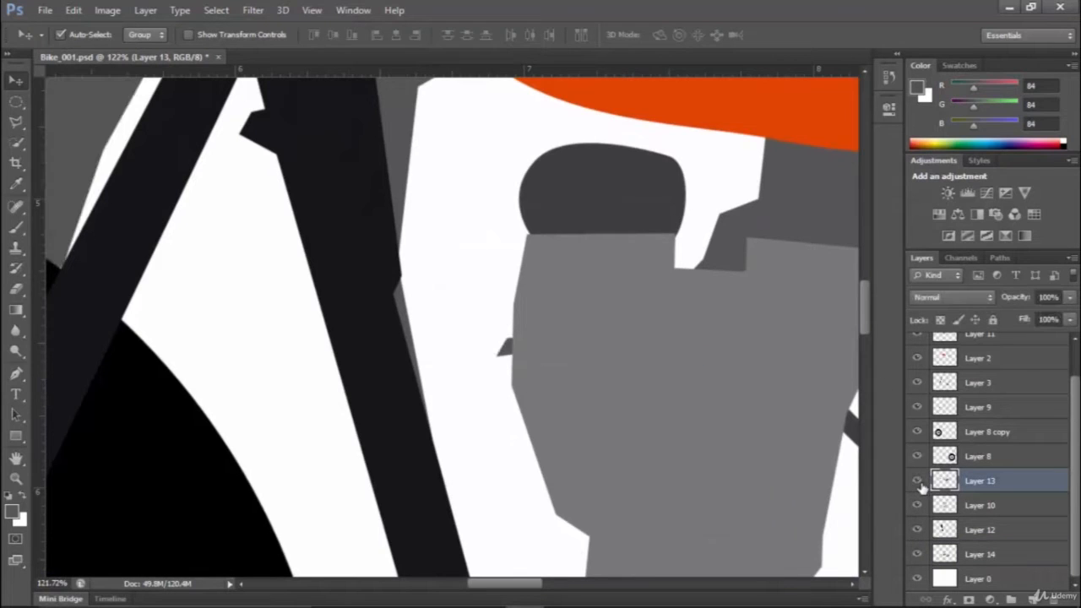
Lasso around the engine cylinder on Layer 13, copy the enclosed fins to a new layer, and move it directly below Layer 1.
{"action": "left_click", "coordinate": [13, 121]}
{"action": "left_click", "coordinate": [800, 298]}
{"action": "key", "text": "space"}
{"action": "mouse_move", "coordinate": [823, 321]}
{"action": "left_mouse_down"}
{"action": "mouse_move", "coordinate": [436, 207]}
{"action": "mouse_move", "coordinate": [460, 212]}
{"action": "left_mouse_up"}
{"action": "left_click", "coordinate": [562, 234]}
{"action": "left_click", "coordinate": [352, 523]}
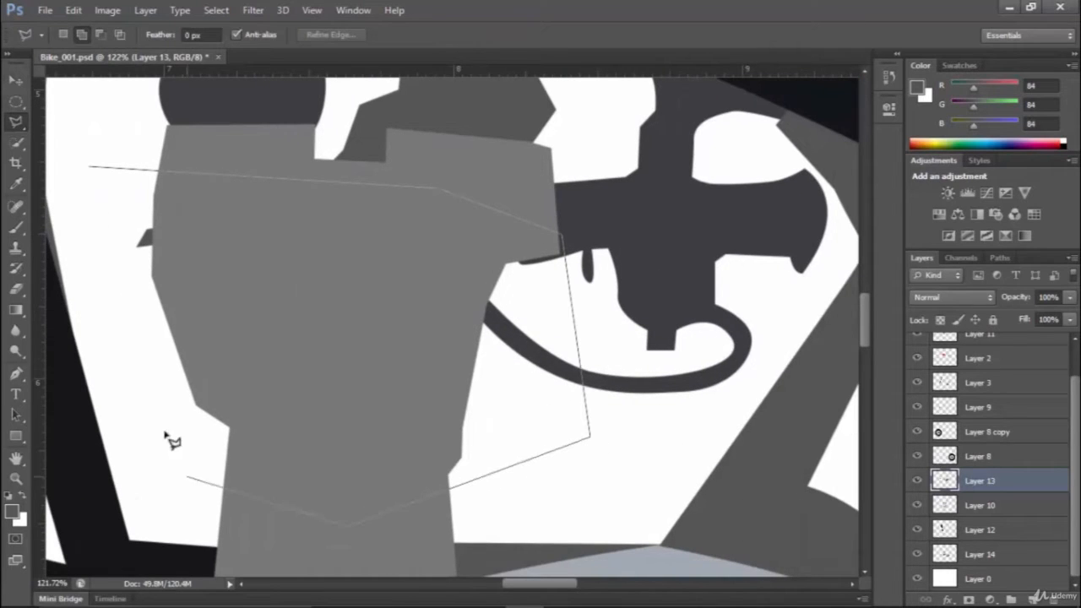
{"action": "double_click", "coordinate": [102, 342]}
{"action": "key", "text": "ctrl+j"}
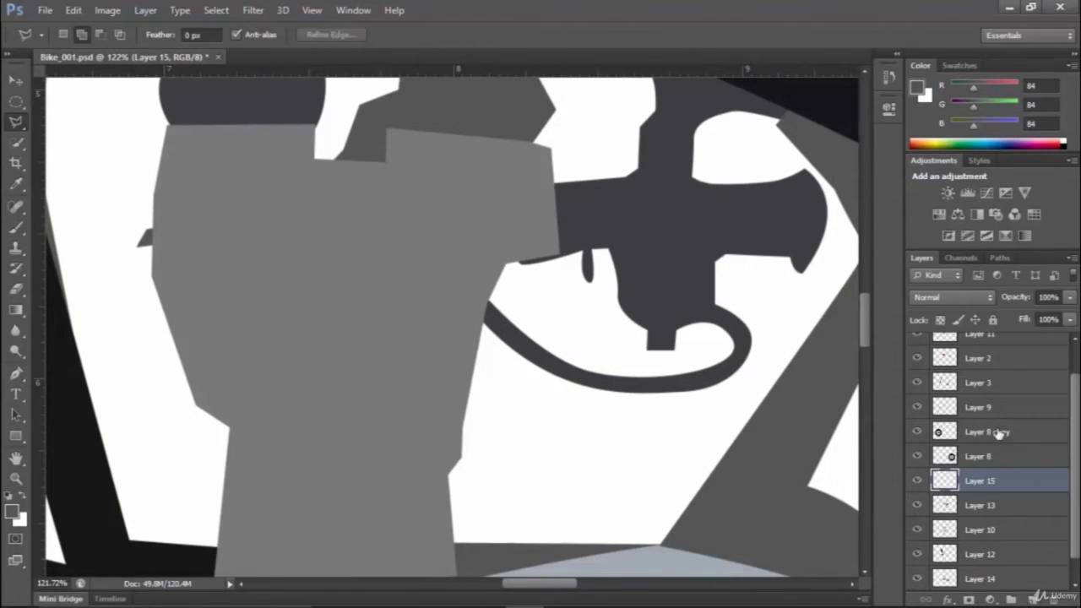
{"action": "scroll", "coordinate": [994, 345], "scroll_direction": "up", "scroll_amount": 2}
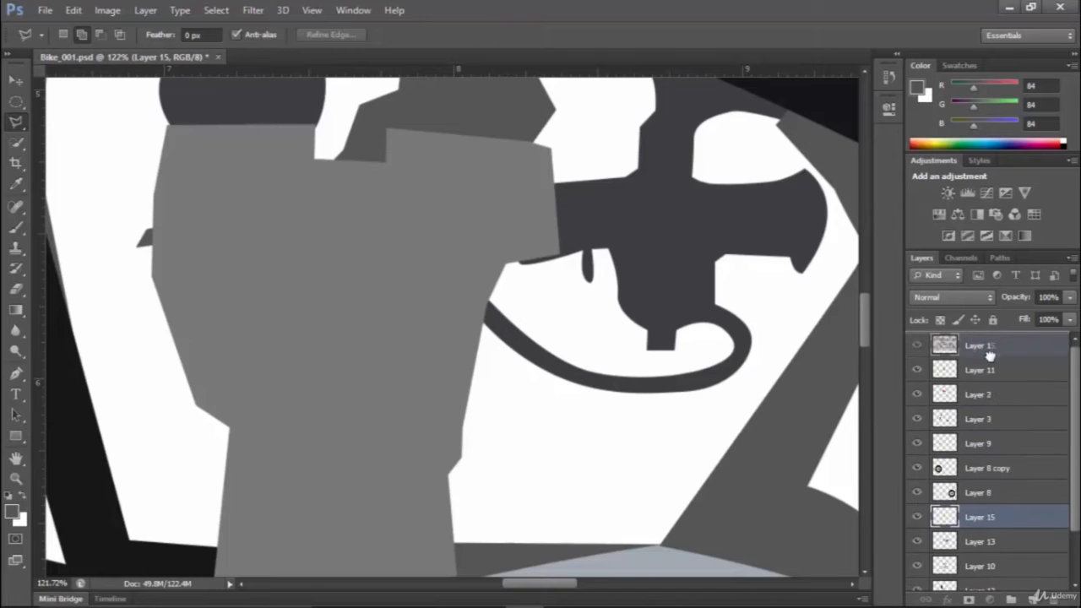
{"action": "left_click_drag", "start_coordinate": [989, 360], "coordinate": [990, 358]}
Compare the whole illustration with the photo on Layer 1 by showing and hiding the photo repeatedly.
{"action": "scroll", "coordinate": [401, 311], "scroll_direction": "down", "scroll_amount": 8}
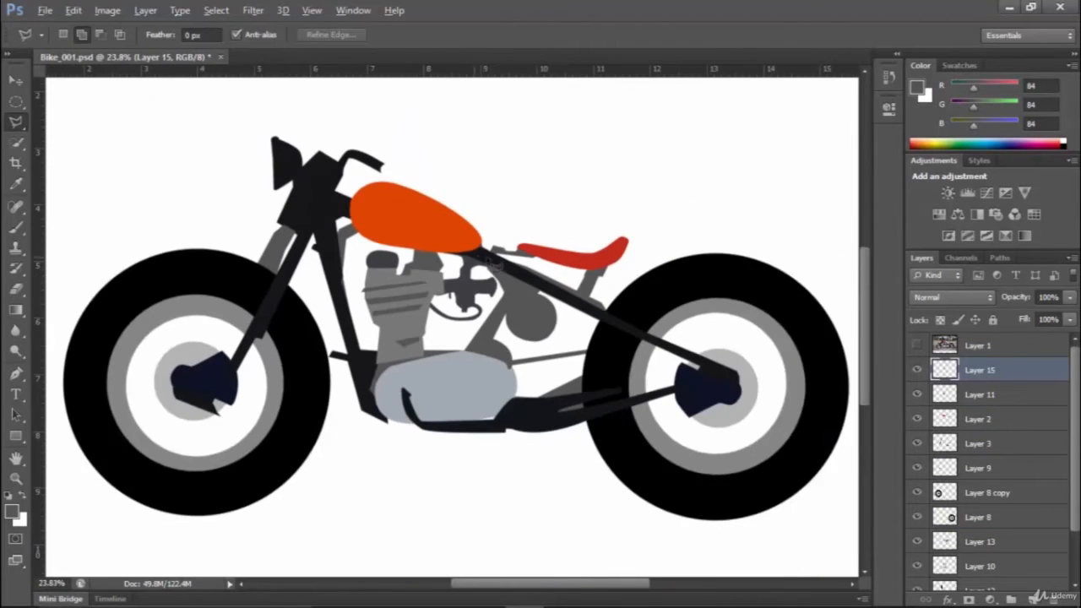
{"action": "scroll", "coordinate": [522, 353], "scroll_direction": "down", "scroll_amount": 2}
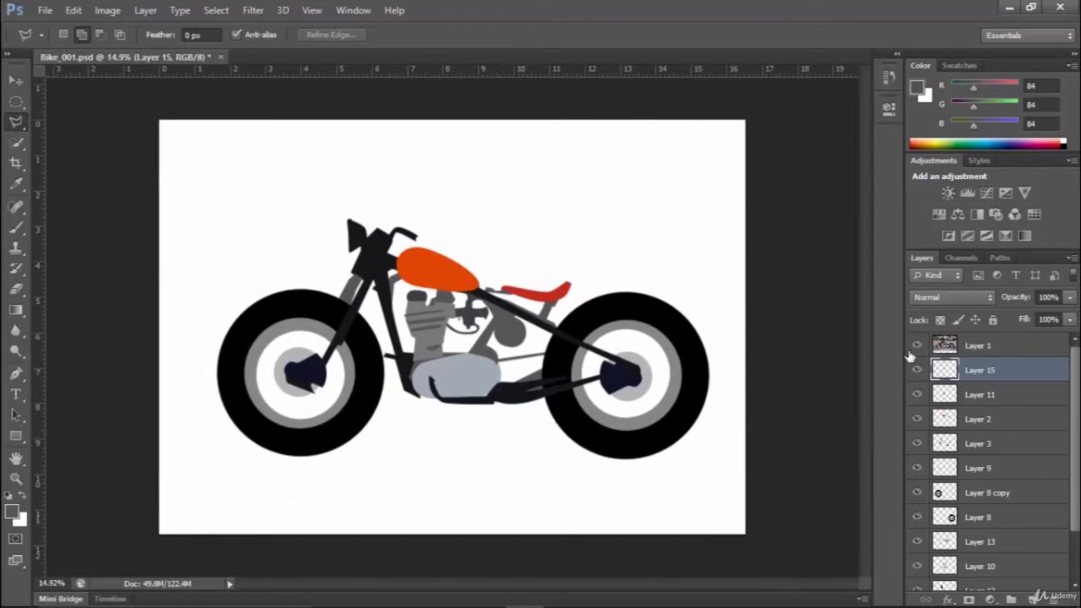
{"action": "left_click", "coordinate": [917, 345]}
{"action": "left_click", "coordinate": [918, 346]}
{"action": "left_click", "coordinate": [917, 346]}
{"action": "left_click", "coordinate": [917, 345]}
{"action": "left_click", "coordinate": [917, 346]}
{"action": "left_click", "coordinate": [917, 345]}
{"action": "left_click", "coordinate": [921, 345]}
{"action": "left_click", "coordinate": [921, 345]}
{"action": "left_click", "coordinate": [921, 344]}
{"action": "left_click", "coordinate": [921, 344]}
{"action": "left_click", "coordinate": [921, 345]}
{"action": "left_click", "coordinate": [919, 346]}
{"action": "left_click", "coordinate": [919, 345]}
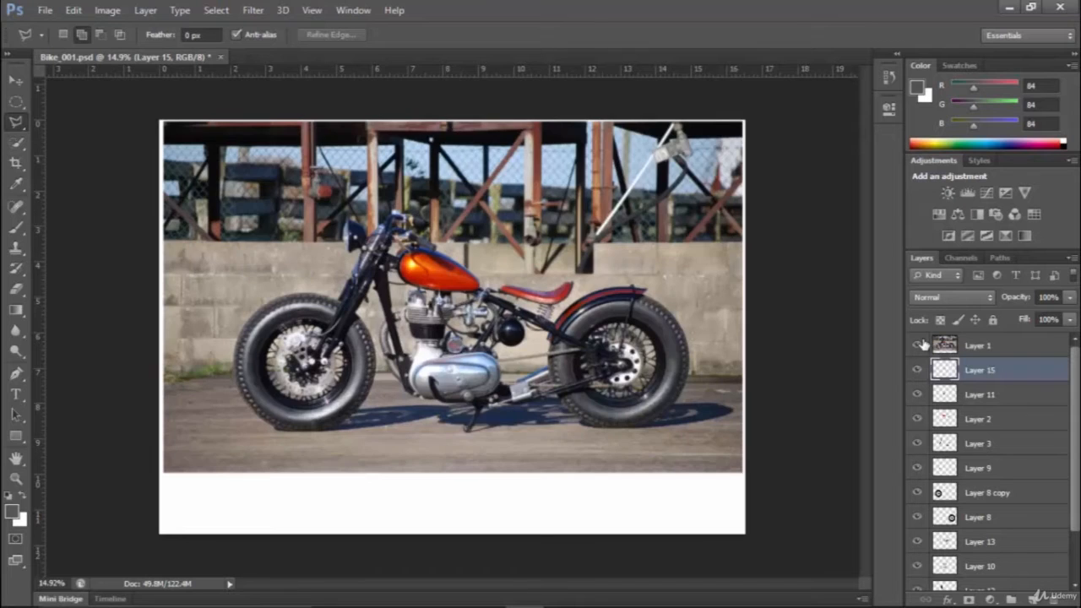
{"action": "left_click", "coordinate": [919, 346]}
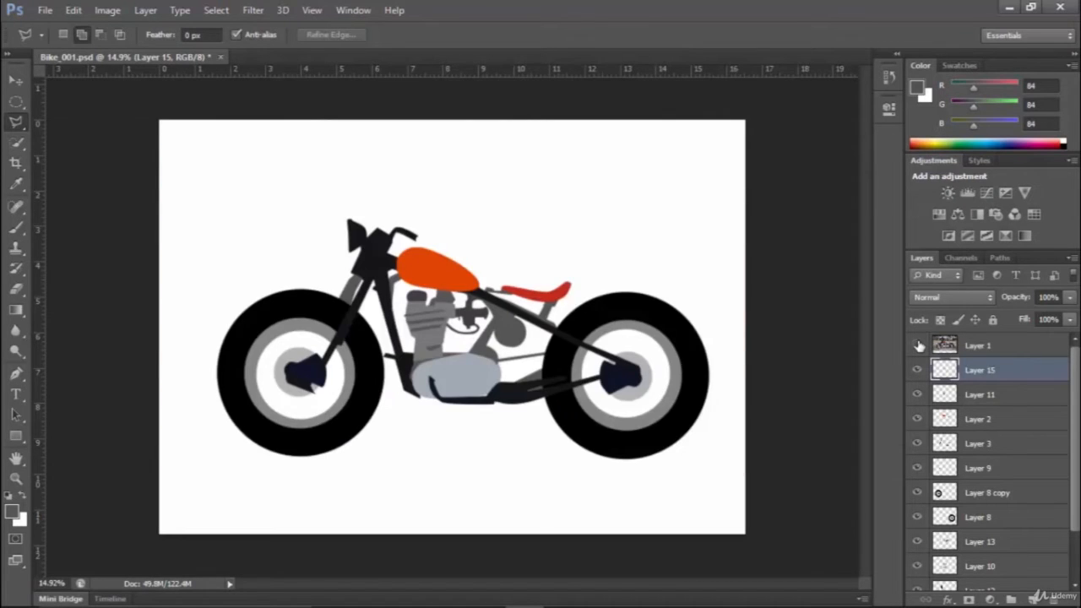
Show the photo and trace the headlight's glass lens as a closed path with the Pen tool.
{"action": "left_click", "coordinate": [16, 79]}
{"action": "scroll", "coordinate": [362, 352], "scroll_direction": "up", "scroll_amount": 6}
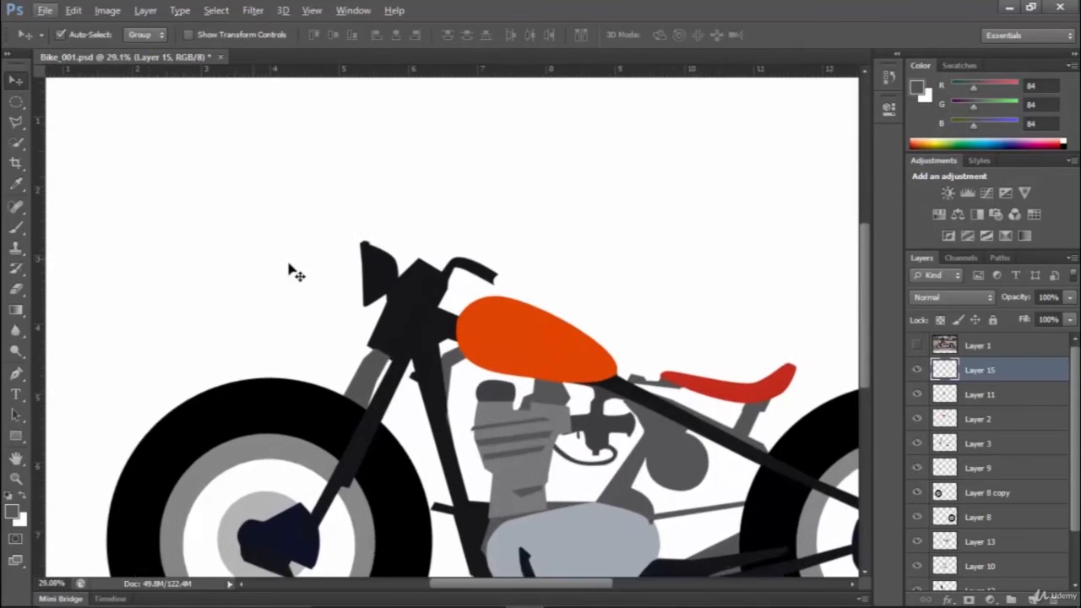
{"action": "scroll", "coordinate": [390, 277], "scroll_direction": "up", "scroll_amount": 1}
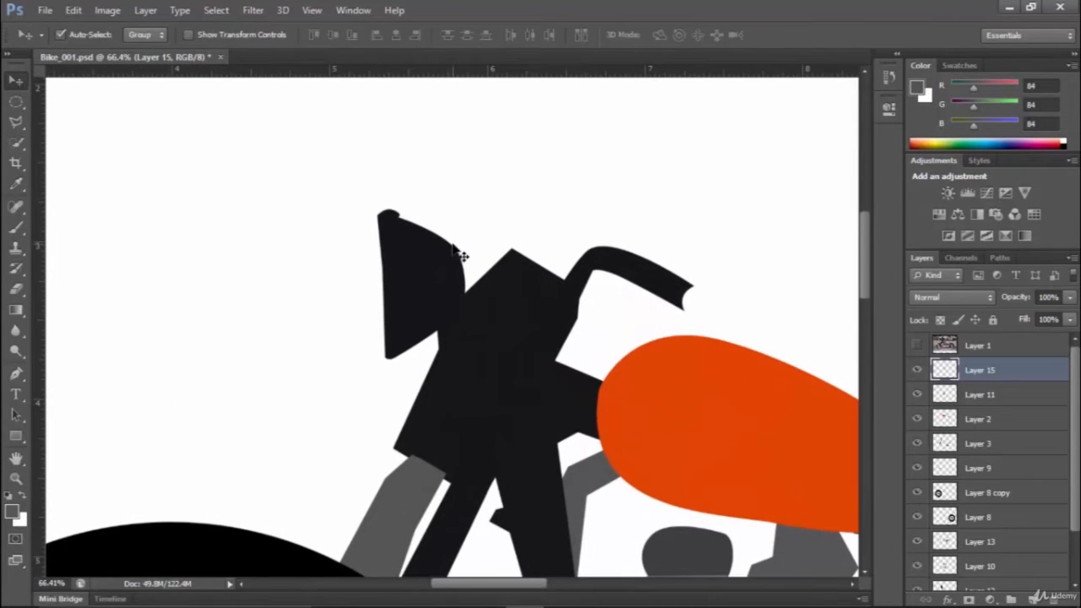
{"action": "key", "text": "p"}
{"action": "left_click", "coordinate": [916, 346]}
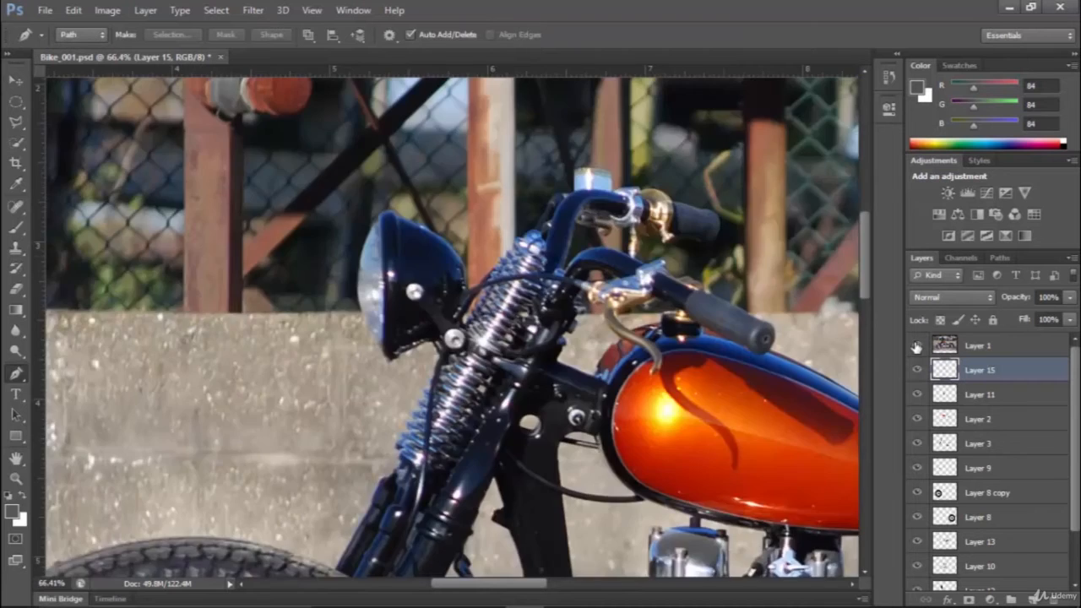
{"action": "left_click", "coordinate": [916, 345]}
{"action": "scroll", "coordinate": [410, 232], "scroll_direction": "up", "scroll_amount": 10}
{"action": "left_click", "coordinate": [917, 345]}
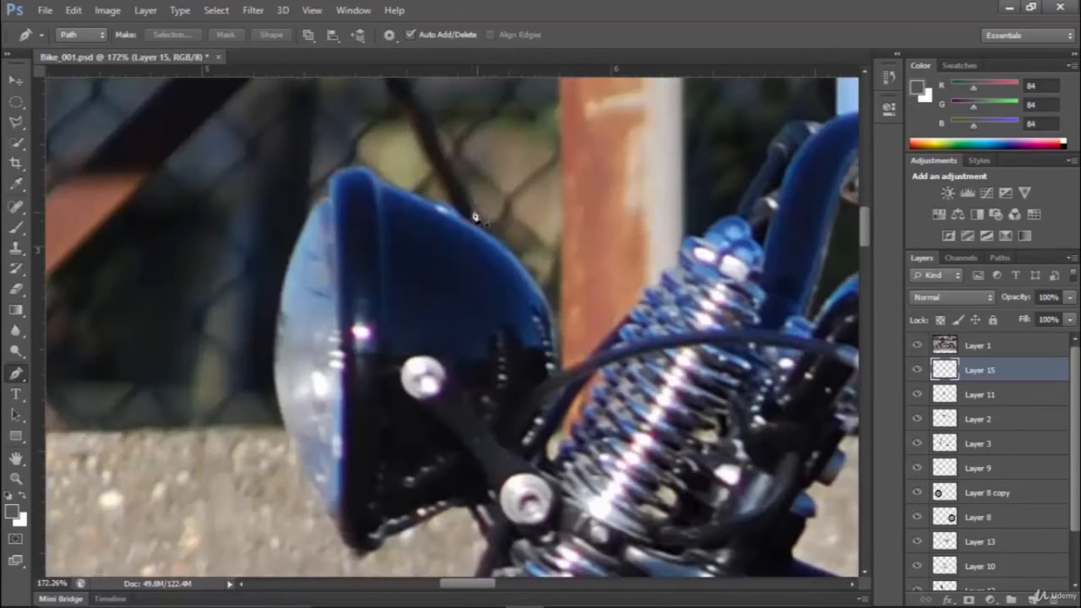
{"action": "left_click", "coordinate": [327, 195]}
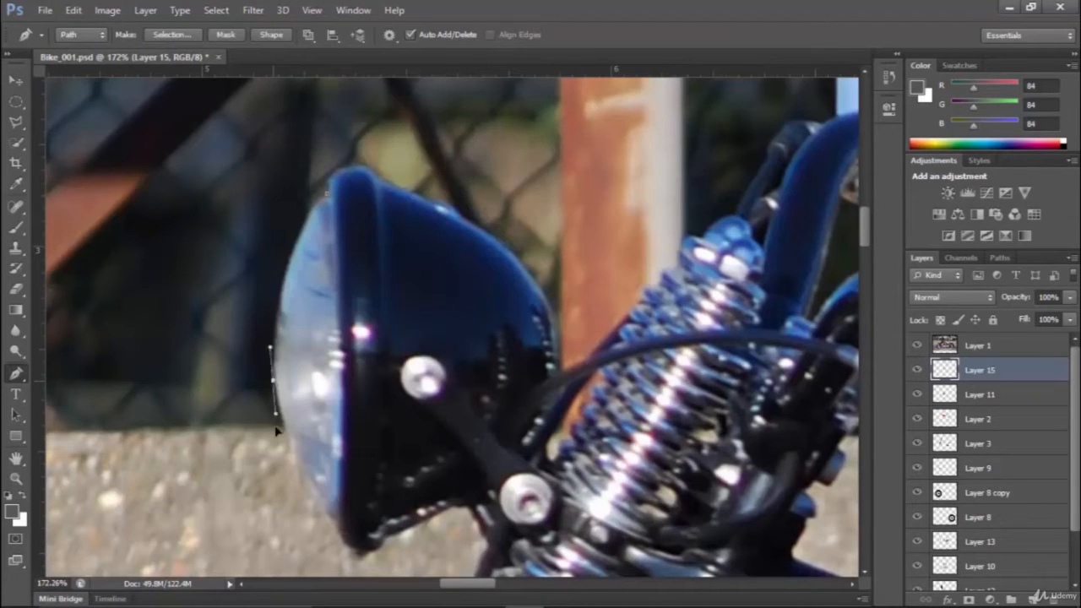
{"action": "left_click_drag", "start_coordinate": [283, 496], "coordinate": [277, 507]}
{"action": "left_click_drag", "start_coordinate": [342, 194], "coordinate": [330, 176]}
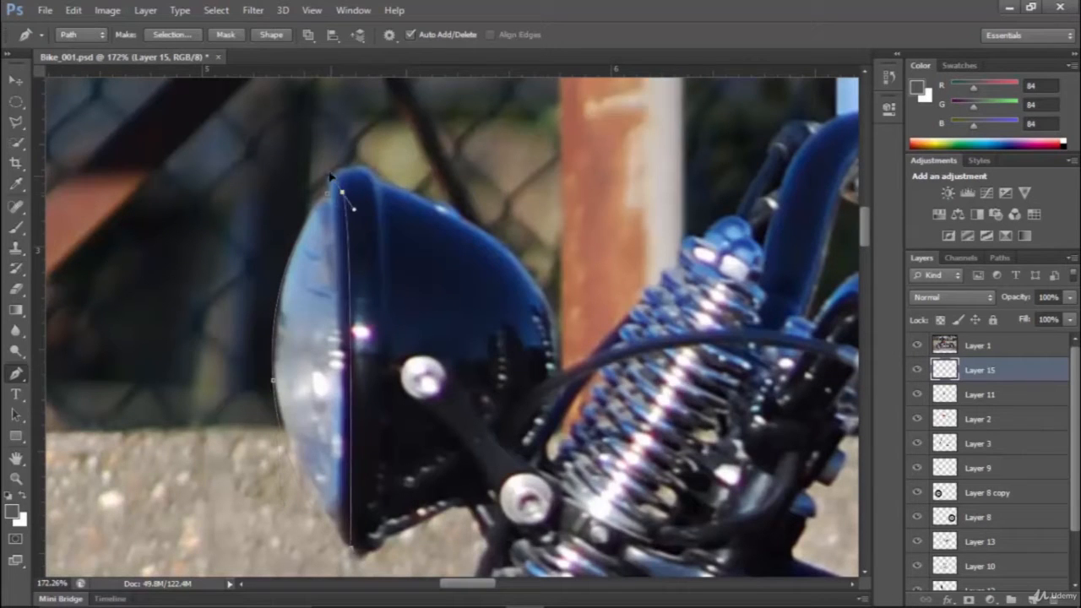
Turn the lens path into a selection, sample blue-grey 768fb0 from the glass as the foreground colour, and hide the photo.
{"action": "right_click", "coordinate": [327, 213]}
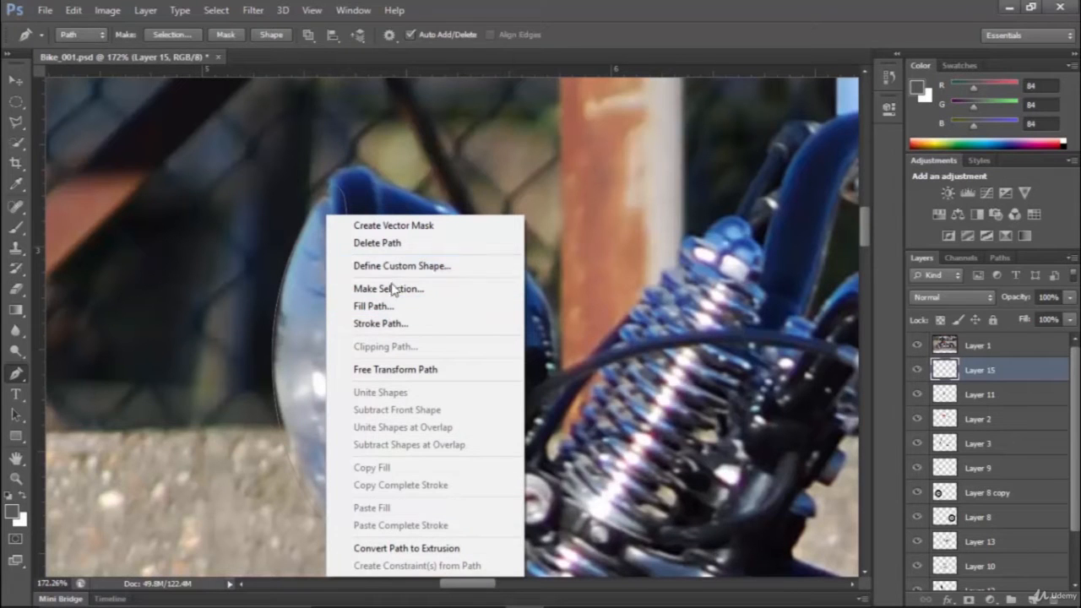
{"action": "left_click", "coordinate": [380, 288]}
{"action": "left_click", "coordinate": [623, 168]}
{"action": "left_click", "coordinate": [12, 512]}
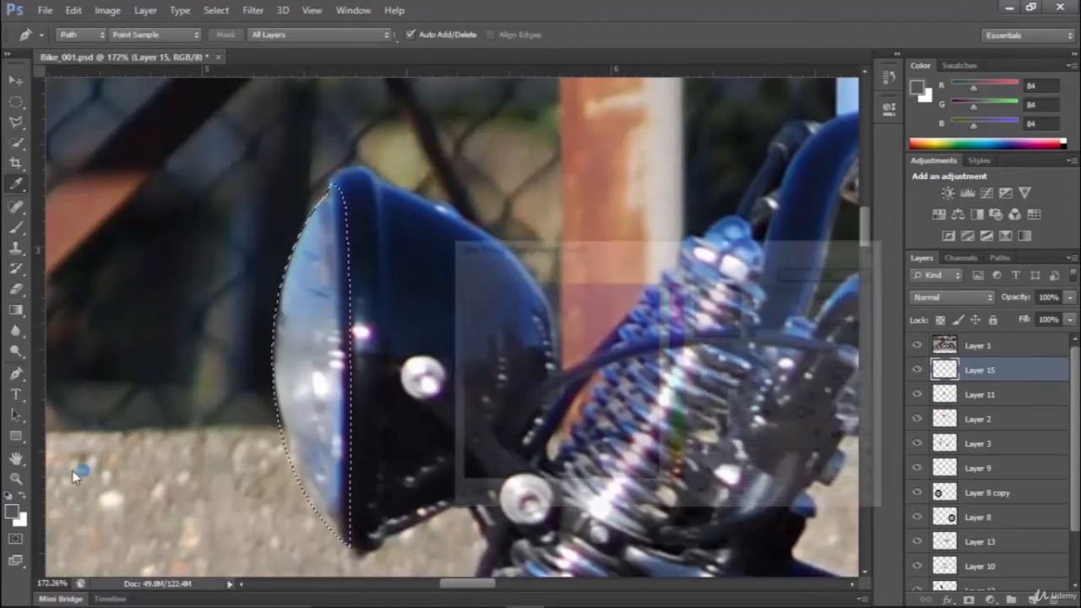
{"action": "left_click", "coordinate": [329, 298]}
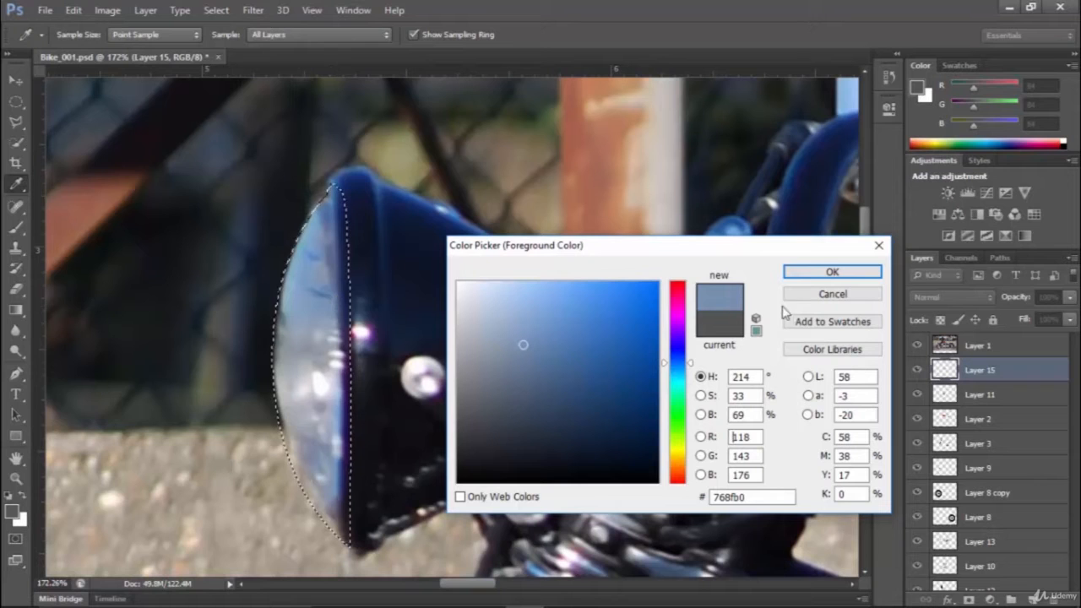
{"action": "left_click", "coordinate": [813, 274]}
{"action": "left_click", "coordinate": [917, 346]}
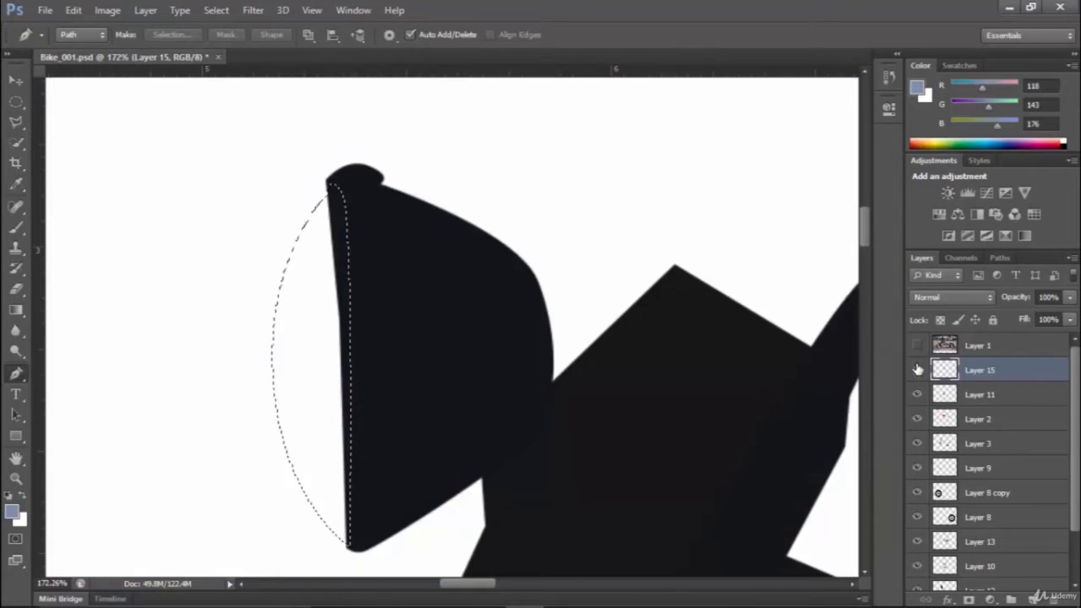
Fill the headlight lens selection on Layer 15 with the blue-grey foreground colour and deselect it.
{"action": "key", "text": "alt+BackSpace"}
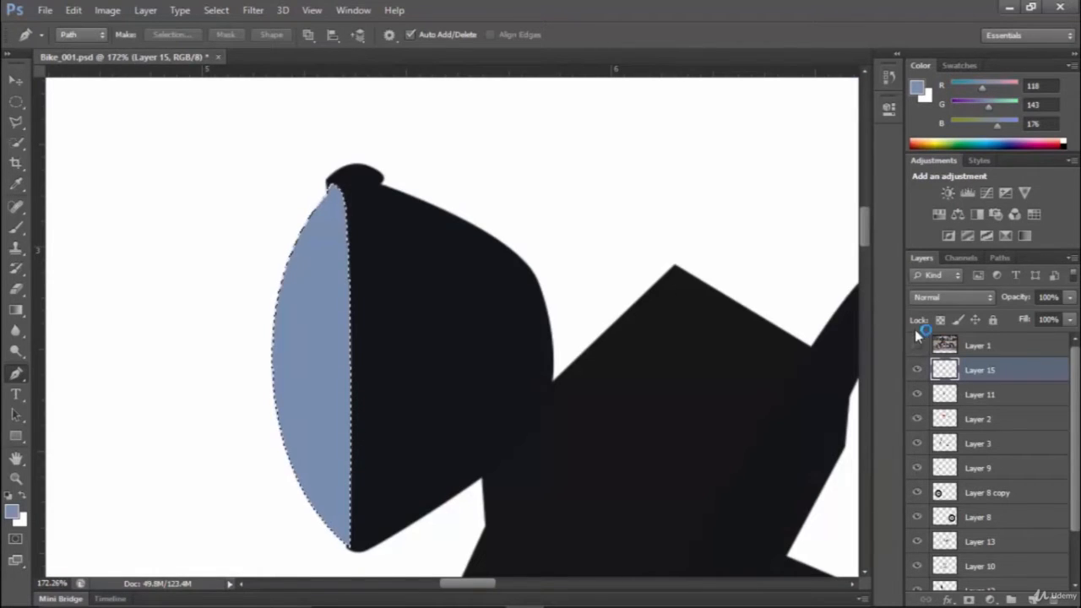
{"action": "key", "text": "ctrl+d"}
{"action": "scroll", "coordinate": [584, 217], "scroll_direction": "down", "scroll_amount": 8}
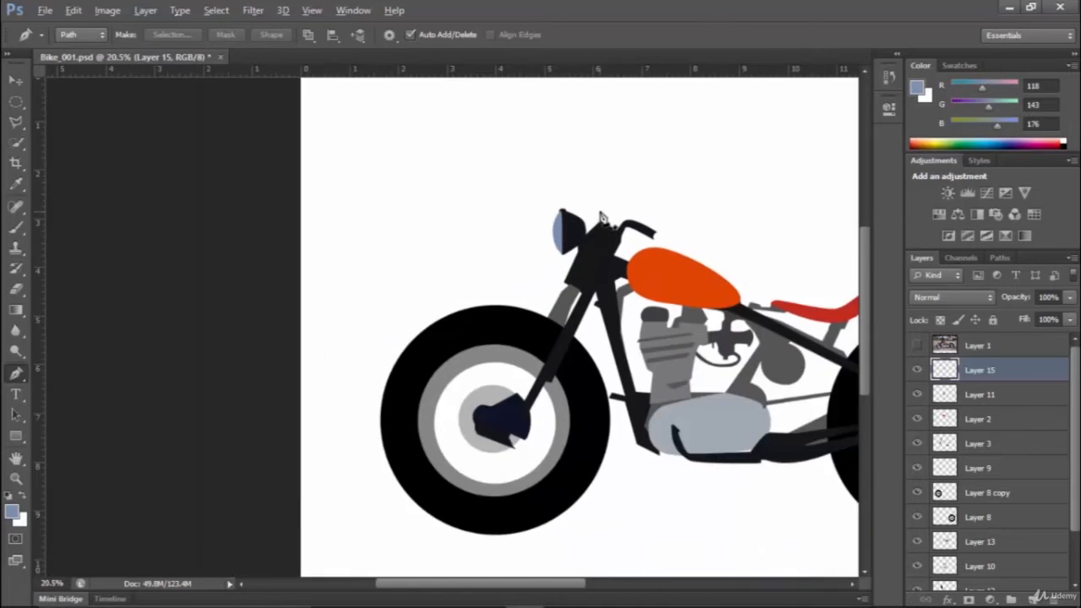
Compare the engine, frame and rear wheel areas with the photo on Layer 1 by showing and hiding the photo repeatedly.
{"action": "scroll", "coordinate": [405, 393], "scroll_direction": "up", "scroll_amount": 5}
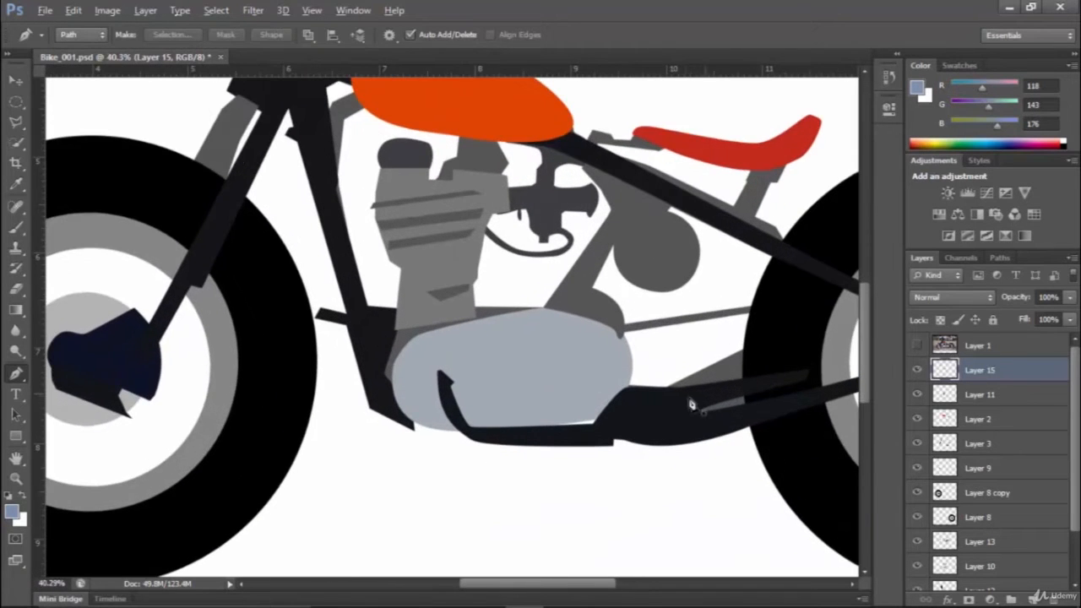
{"action": "scroll", "coordinate": [820, 246], "scroll_direction": "down", "scroll_amount": 2}
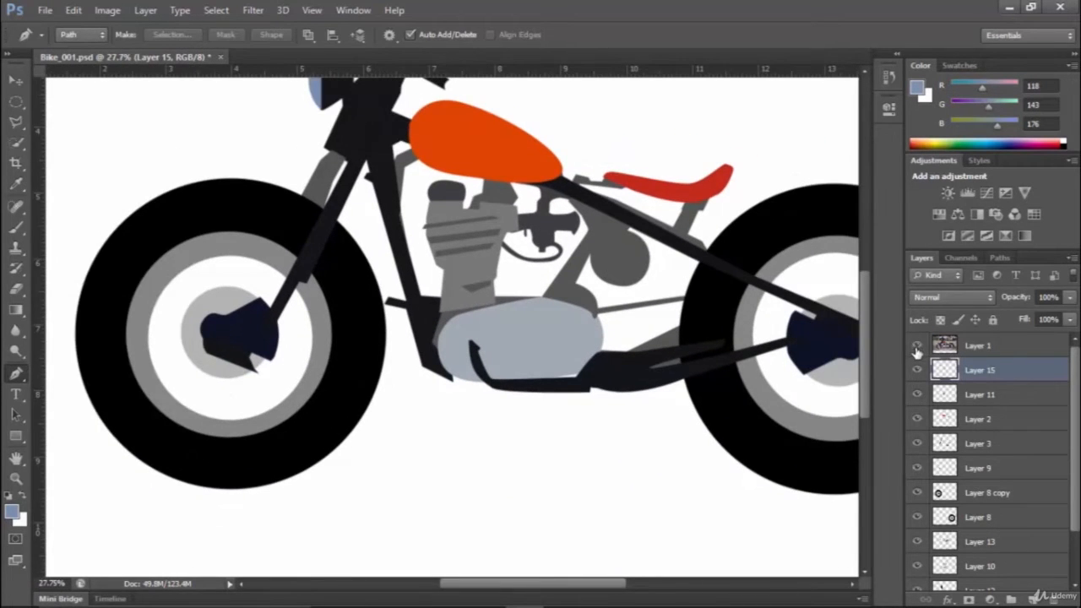
{"action": "left_click", "coordinate": [917, 346]}
{"action": "left_click", "coordinate": [916, 346]}
{"action": "left_click", "coordinate": [916, 346]}
{"action": "left_click", "coordinate": [918, 346]}
{"action": "left_click", "coordinate": [918, 347]}
{"action": "left_click", "coordinate": [918, 347]}
{"action": "left_click", "coordinate": [917, 347]}
{"action": "left_click_drag", "start_coordinate": [749, 269], "coordinate": [543, 297]}
{"action": "left_click", "coordinate": [917, 346]}
{"action": "left_click", "coordinate": [916, 346]}
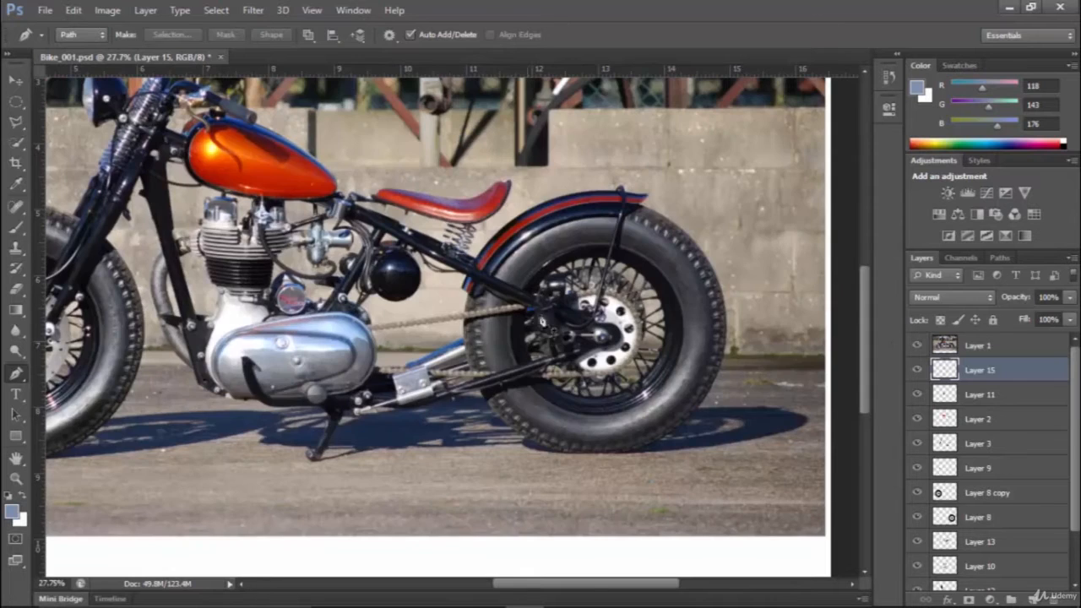
{"action": "left_click", "coordinate": [917, 346]}
Select the rear wheel's layer, Layer 8, and duplicate it.
{"action": "key", "text": "v"}
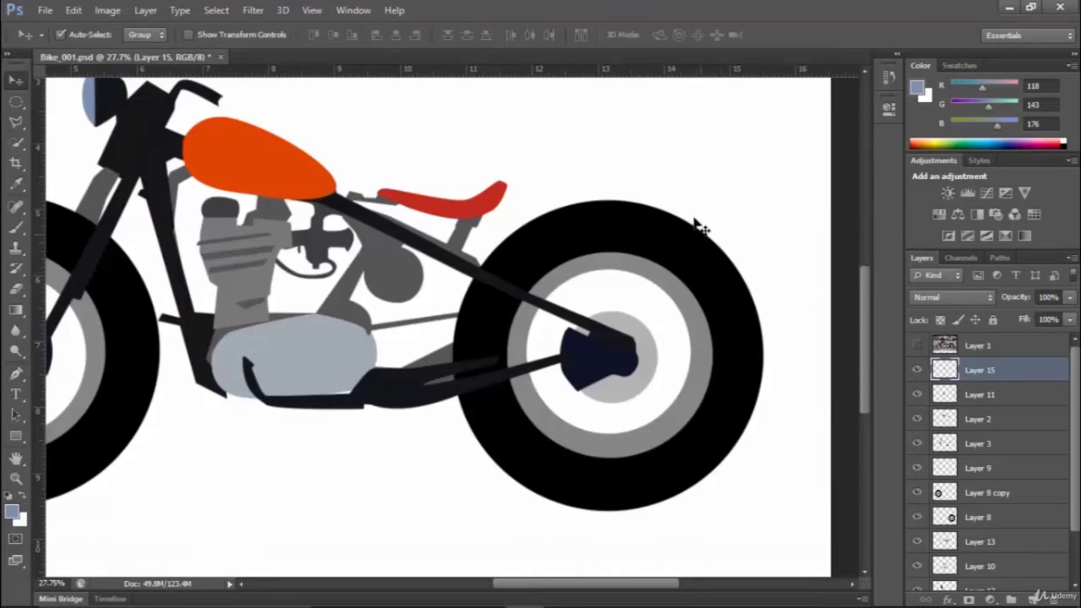
{"action": "right_click", "coordinate": [665, 239]}
{"action": "left_click", "coordinate": [689, 242]}
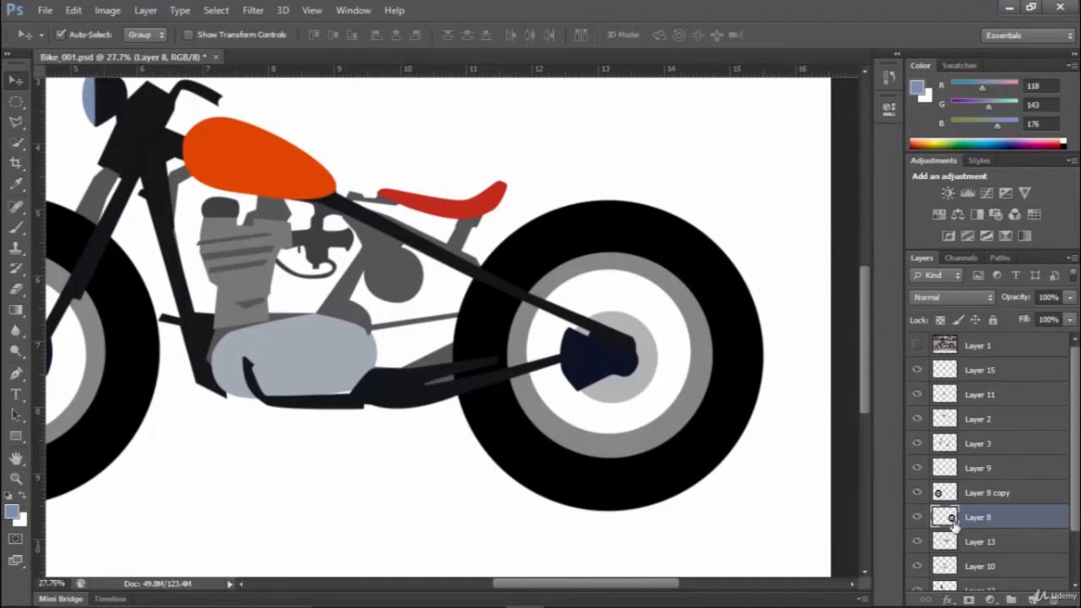
{"action": "key", "text": "ctrl+j"}
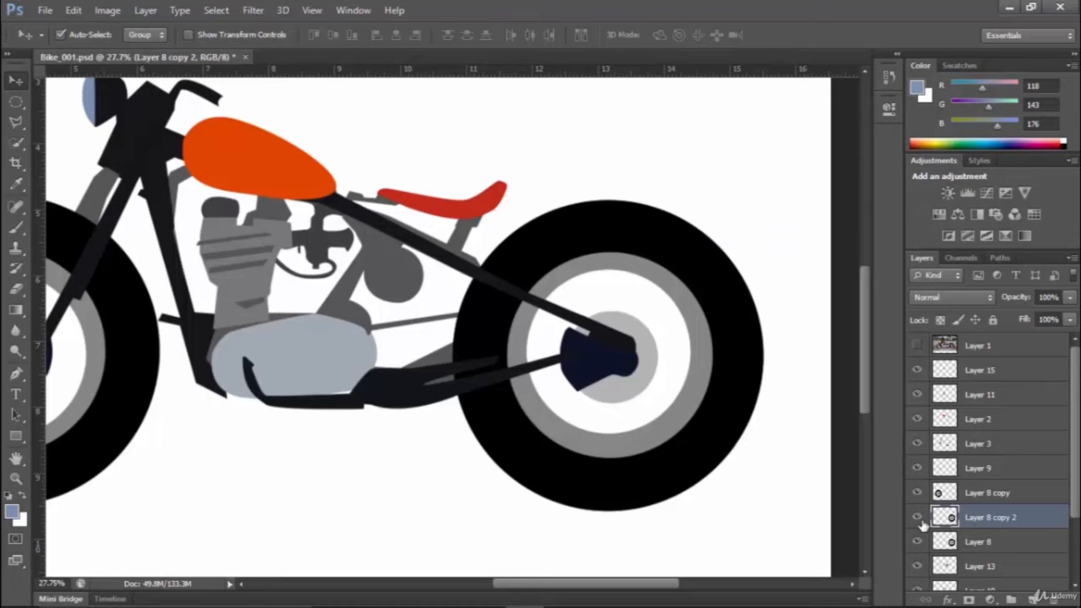
Load the duplicated wheel's outline as a selection, fill it with orange e04502 sampled from the fuel tank, and deselect.
{"action": "left_click", "coordinate": [948, 517], "text": "ctrl"}
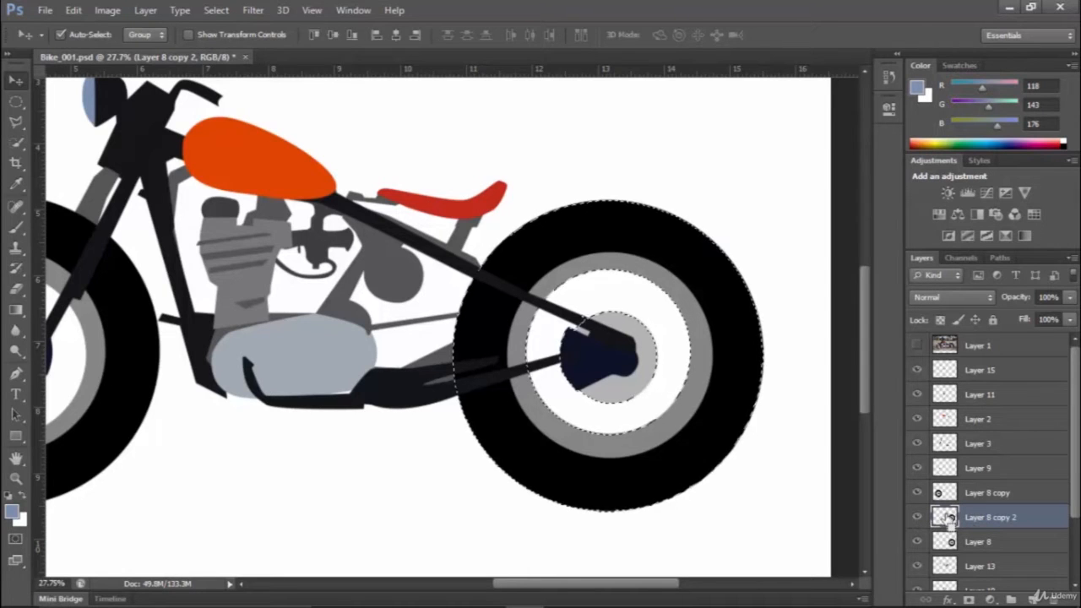
{"action": "left_click", "coordinate": [12, 512]}
{"action": "left_click", "coordinate": [255, 178]}
{"action": "left_click", "coordinate": [818, 272]}
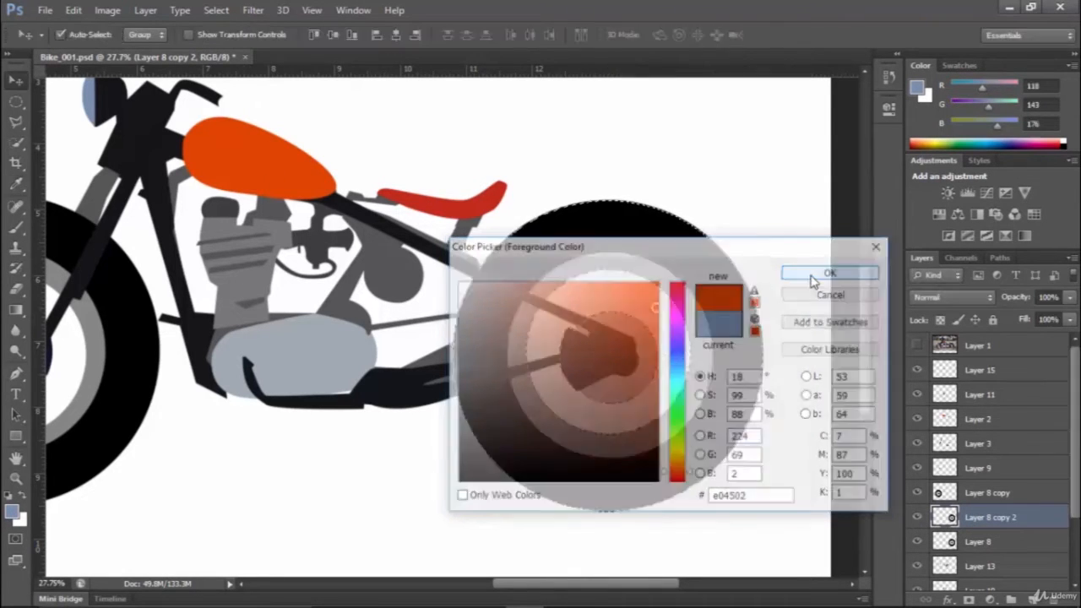
{"action": "key", "text": "alt+BackSpace"}
{"action": "key", "text": "ctrl+d"}
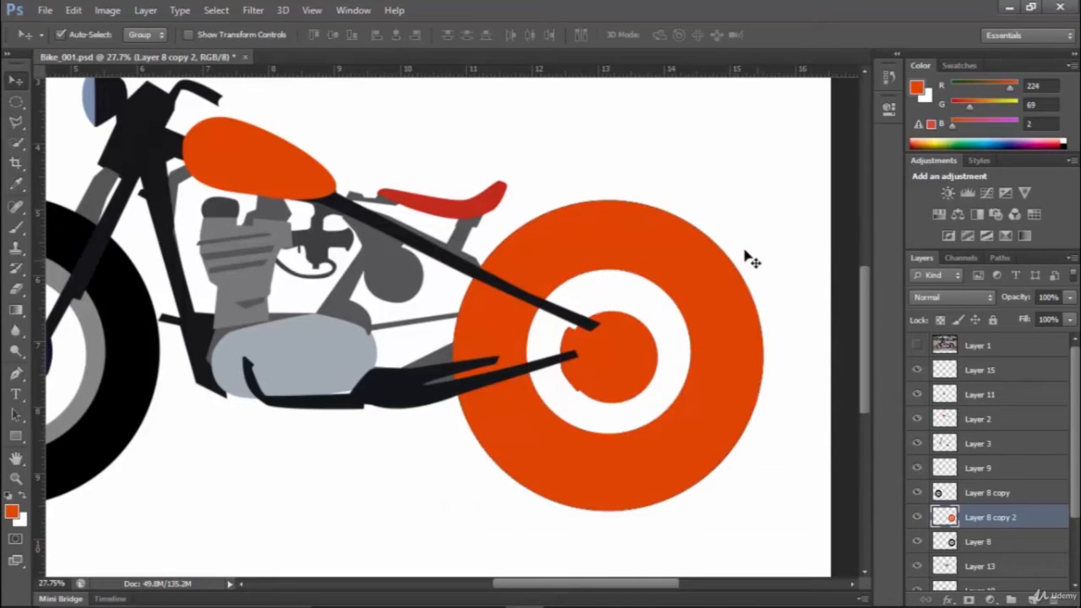
Enclose the rear and lower part of the orange wheel with the Polygonal Lasso, delete it, and deselect.
{"action": "left_click", "coordinate": [15, 121]}
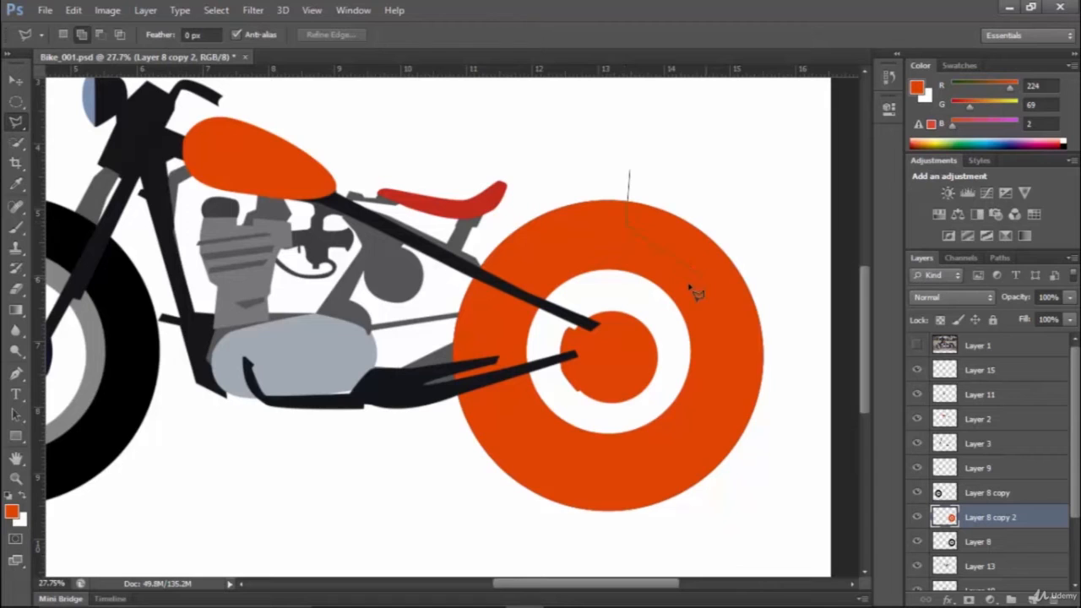
{"action": "left_click", "coordinate": [441, 513]}
{"action": "left_click", "coordinate": [672, 545]}
{"action": "left_click", "coordinate": [797, 157]}
{"action": "double_click", "coordinate": [797, 157]}
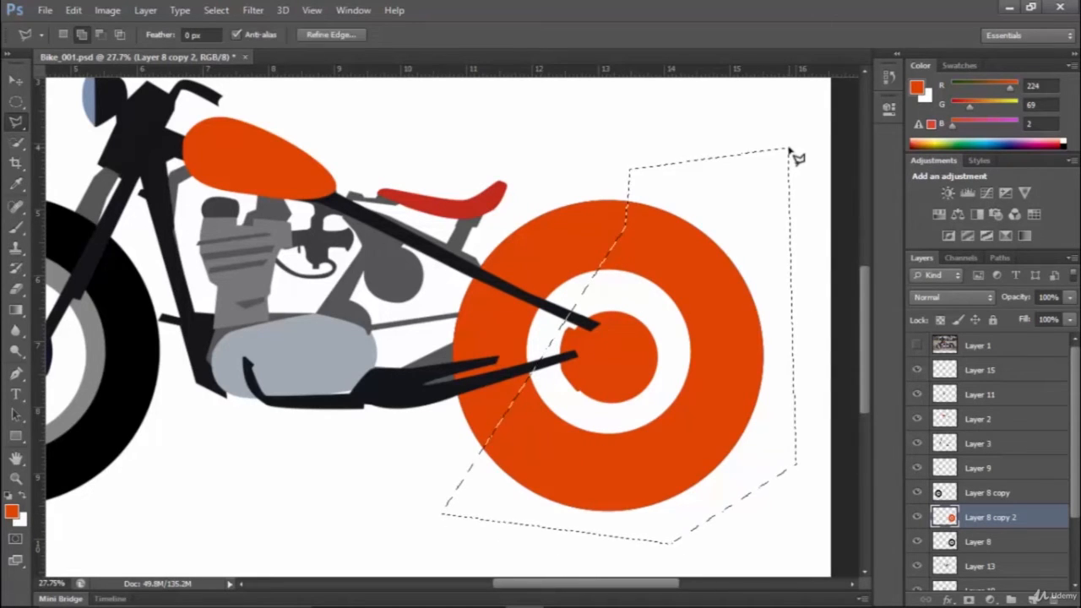
{"action": "key", "text": "Delete"}
{"action": "key", "text": "ctrl+d"}
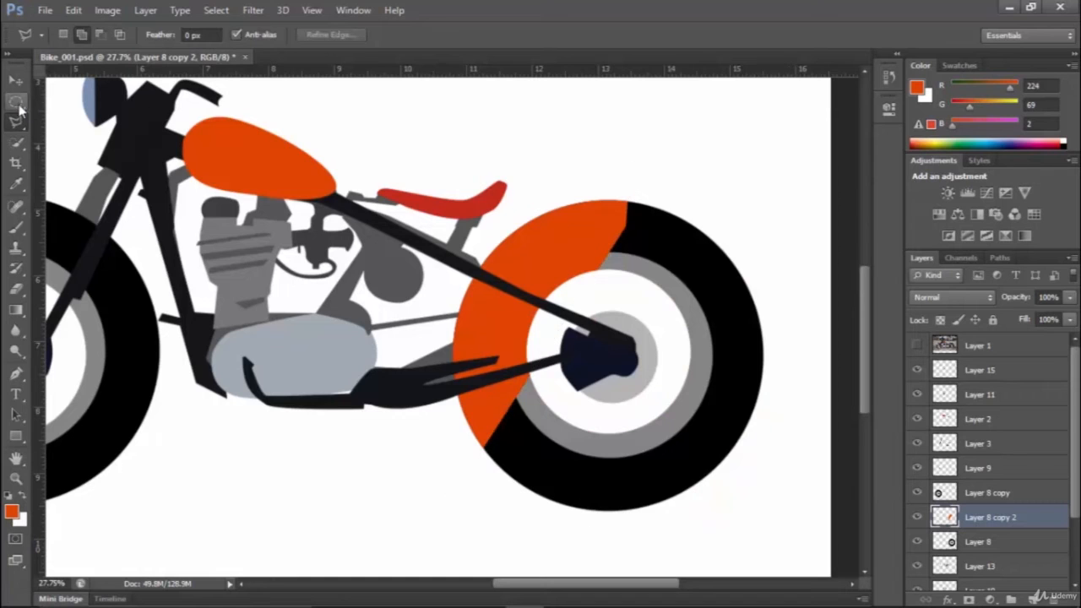
Check the fender against the photo, then trim the orange piece's inner edge using an elliptical selection just outside the grey rim.
{"action": "left_click", "coordinate": [16, 376]}
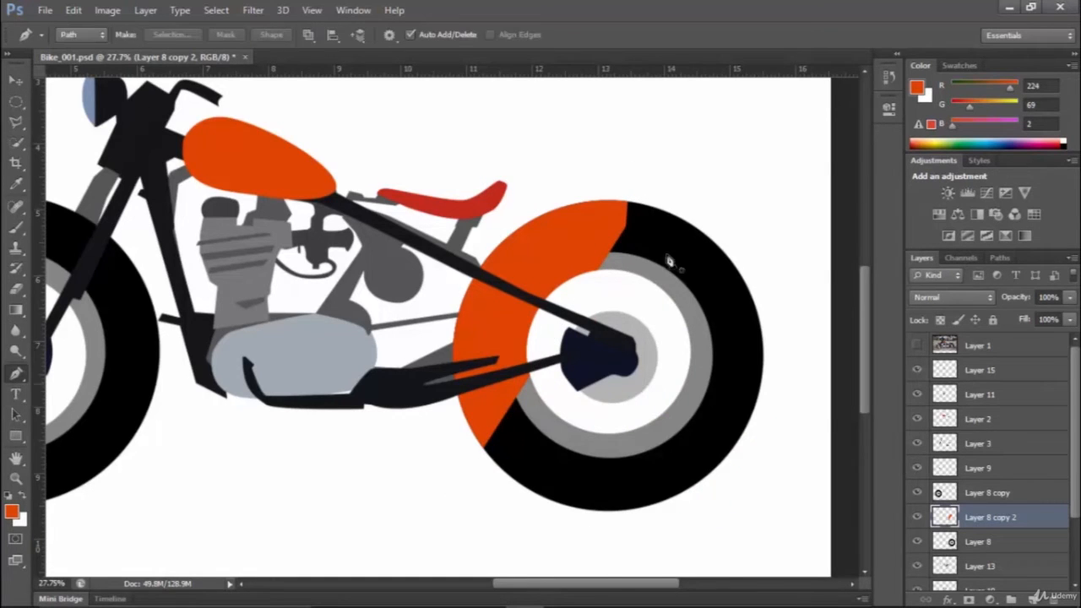
{"action": "scroll", "coordinate": [614, 269], "scroll_direction": "up", "scroll_amount": 2}
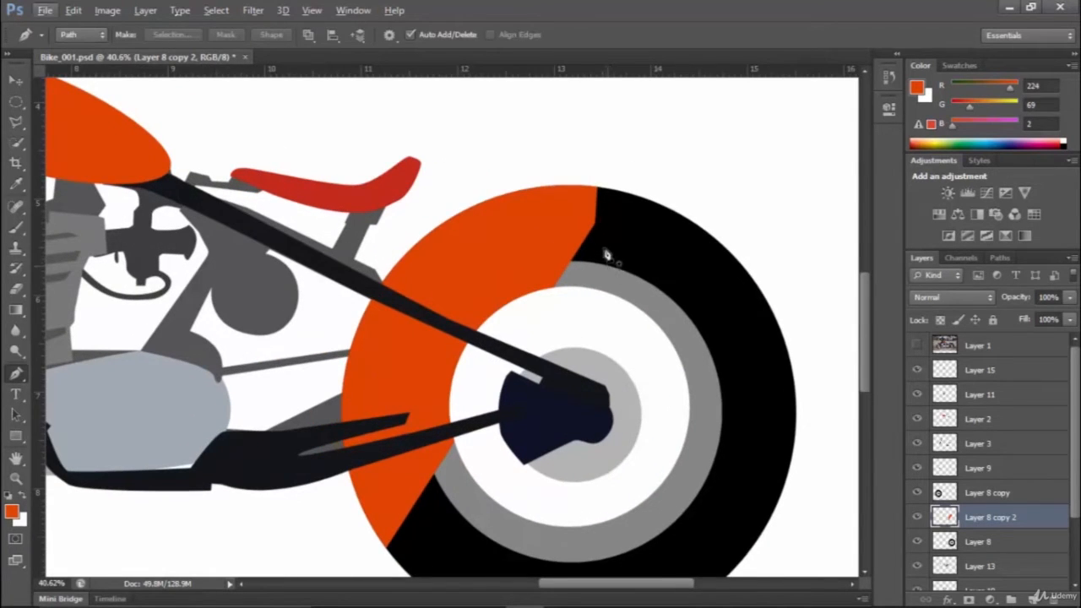
{"action": "left_click", "coordinate": [918, 346]}
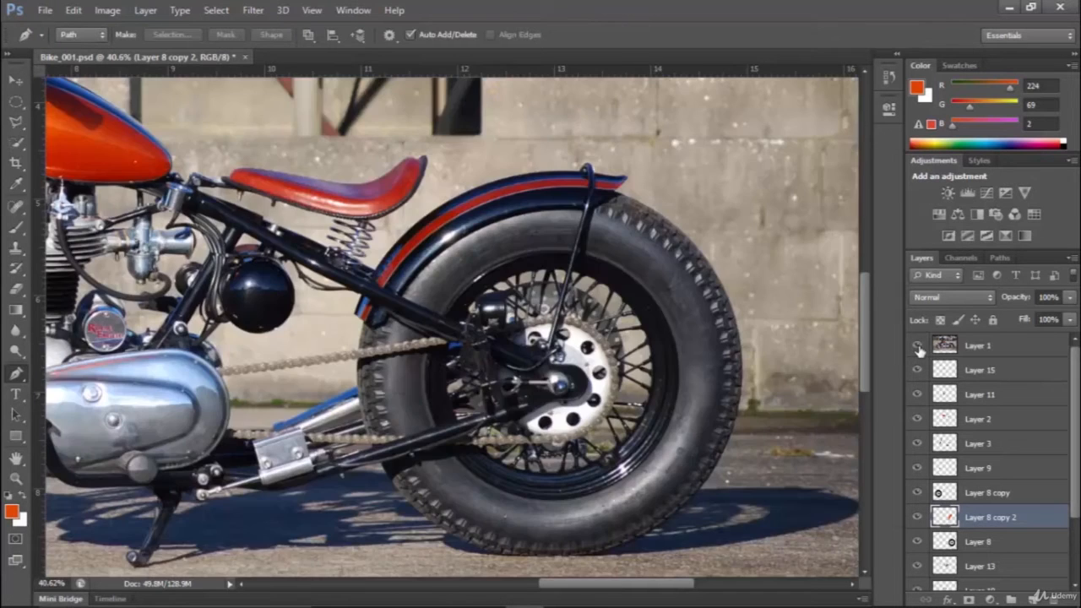
{"action": "left_click", "coordinate": [918, 346]}
{"action": "left_click", "coordinate": [15, 102]}
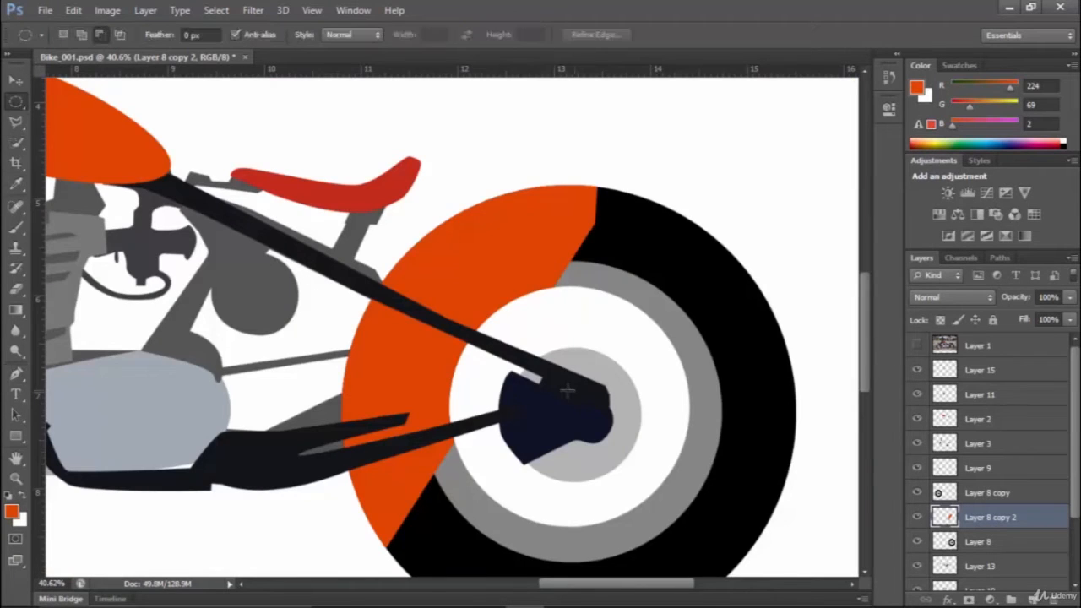
{"action": "left_click_drag", "start_coordinate": [567, 389], "coordinate": [806, 519]}
{"action": "scroll", "coordinate": [719, 357], "scroll_direction": "up", "scroll_amount": 5}
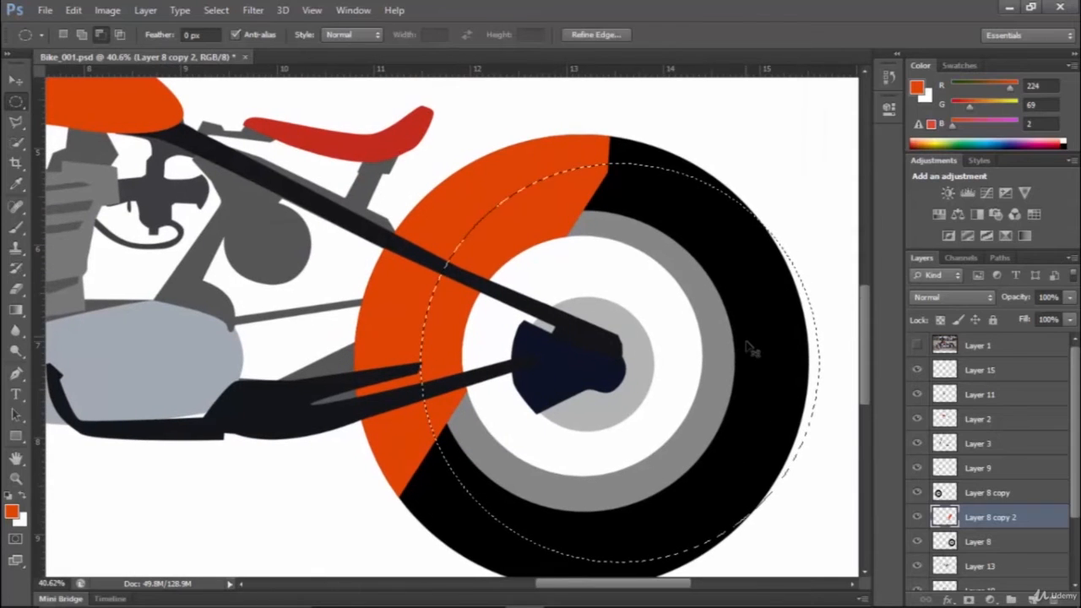
{"action": "left_click", "coordinate": [747, 351]}
{"action": "left_click_drag", "start_coordinate": [560, 336], "coordinate": [830, 513]}
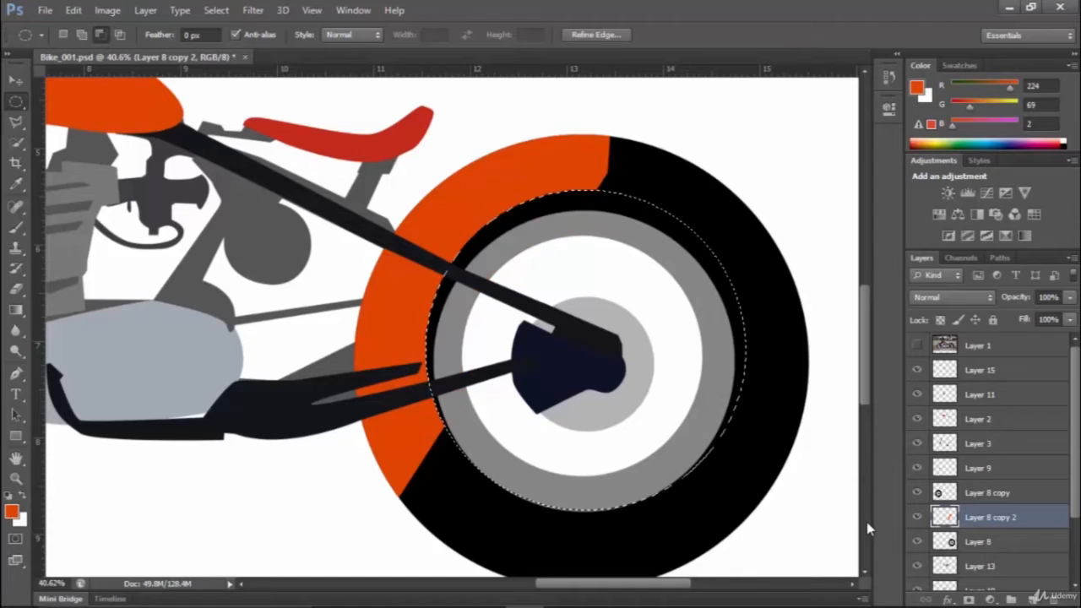
{"action": "left_click", "coordinate": [685, 258]}
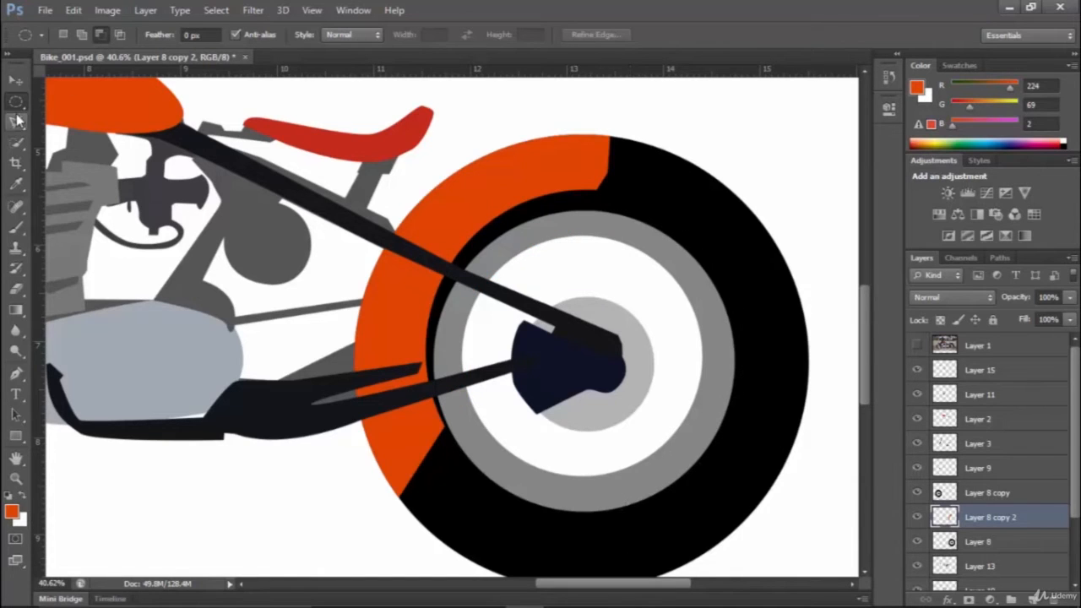
Shift the orange rear fender up and forward so it overhangs the tyre, and save the document.
{"action": "left_click", "coordinate": [17, 80]}
{"action": "left_click_drag", "start_coordinate": [438, 248], "coordinate": [410, 229]}
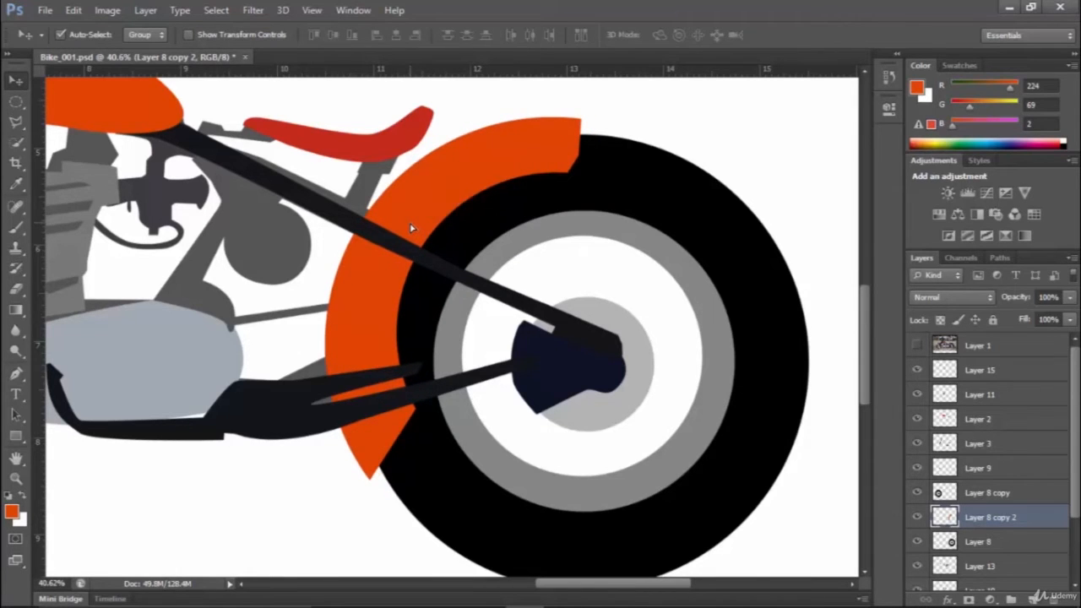
{"action": "scroll", "coordinate": [689, 156], "scroll_direction": "down", "scroll_amount": 6}
{"action": "key", "text": "ctrl+s"}
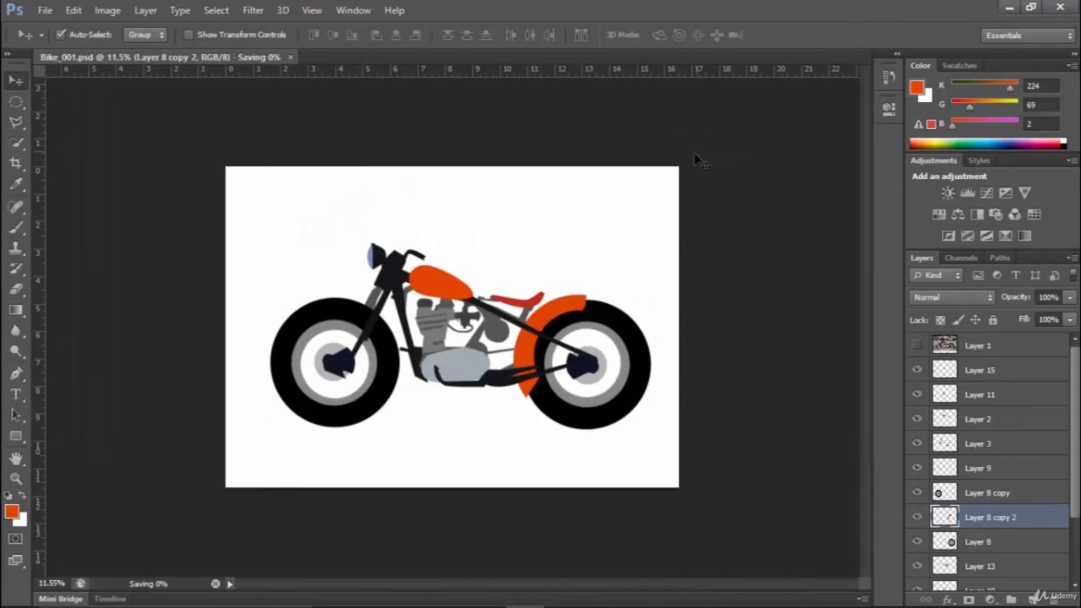
Copy the orange fender across to the front wheel and place the copy's layer directly below Layer 1.
{"action": "scroll", "coordinate": [221, 363], "scroll_direction": "up", "scroll_amount": 2}
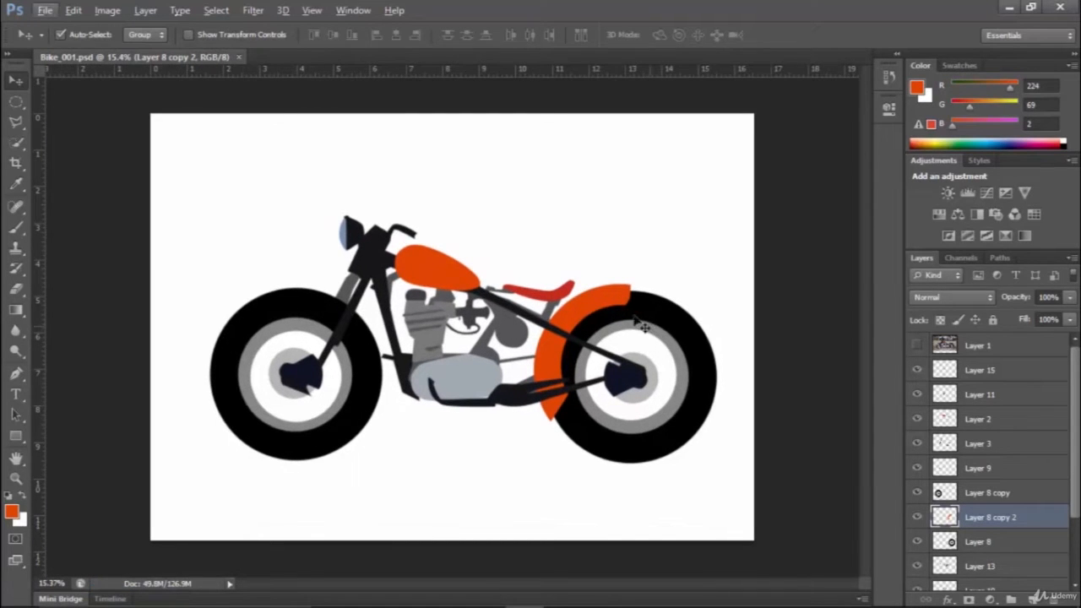
{"action": "left_click_drag", "start_coordinate": [577, 306], "coordinate": [308, 319]}
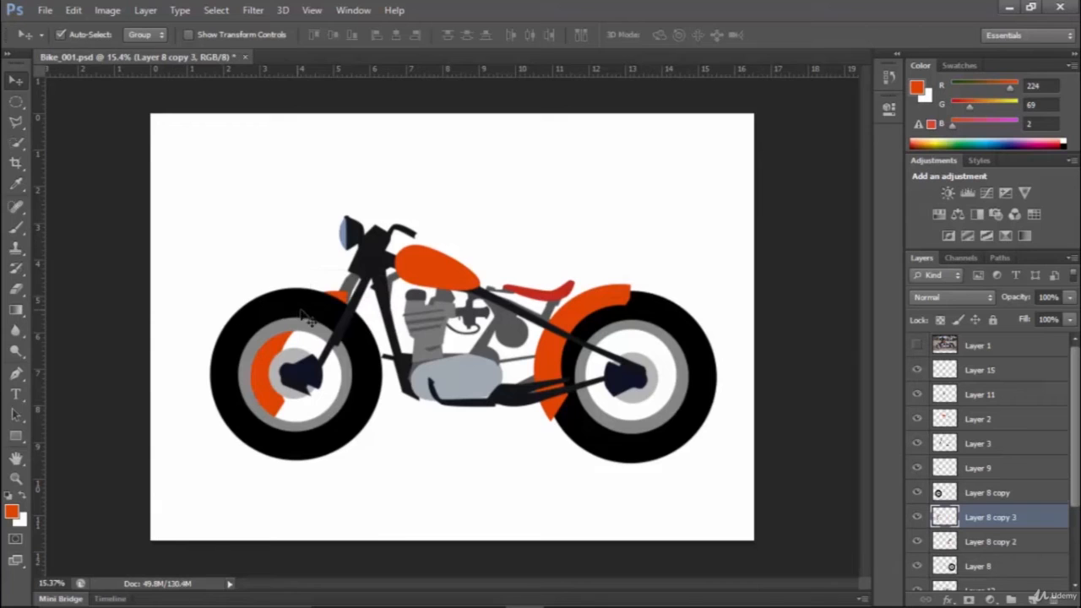
{"action": "left_click_drag", "start_coordinate": [985, 525], "coordinate": [988, 364]}
Rotate the copied fender to about 98.25° with Free Transform and position it over the upper rear of the front wheel.
{"action": "key", "text": "ctrl+t"}
{"action": "left_click_drag", "start_coordinate": [346, 288], "coordinate": [448, 457]}
{"action": "left_click_drag", "start_coordinate": [302, 336], "coordinate": [322, 306]}
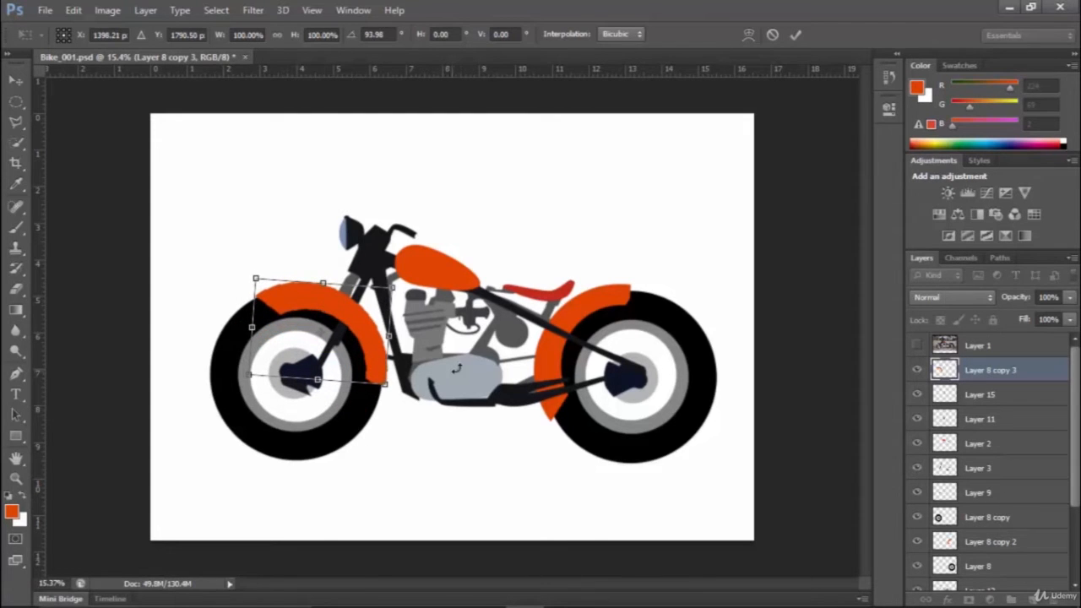
{"action": "scroll", "coordinate": [456, 368], "scroll_direction": "up", "scroll_amount": 2}
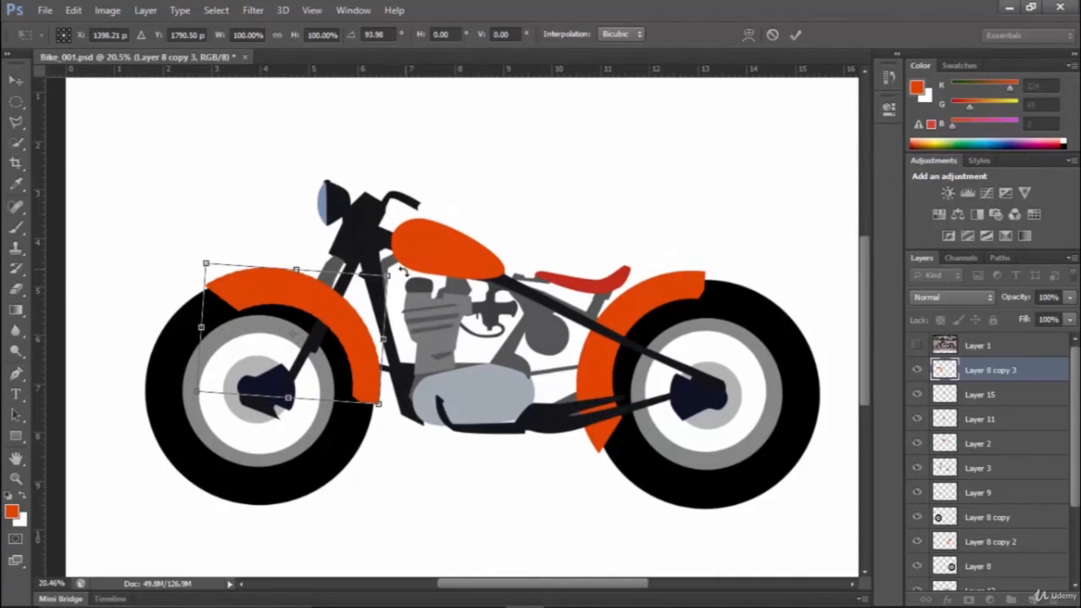
{"action": "left_click_drag", "start_coordinate": [398, 274], "coordinate": [402, 280]}
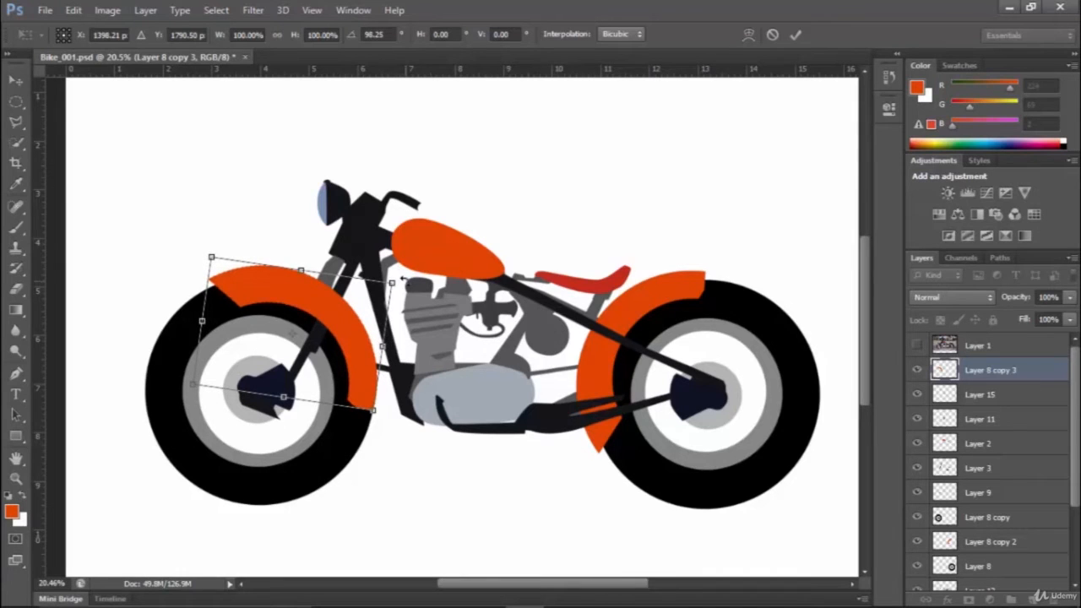
{"action": "key", "text": "Return"}
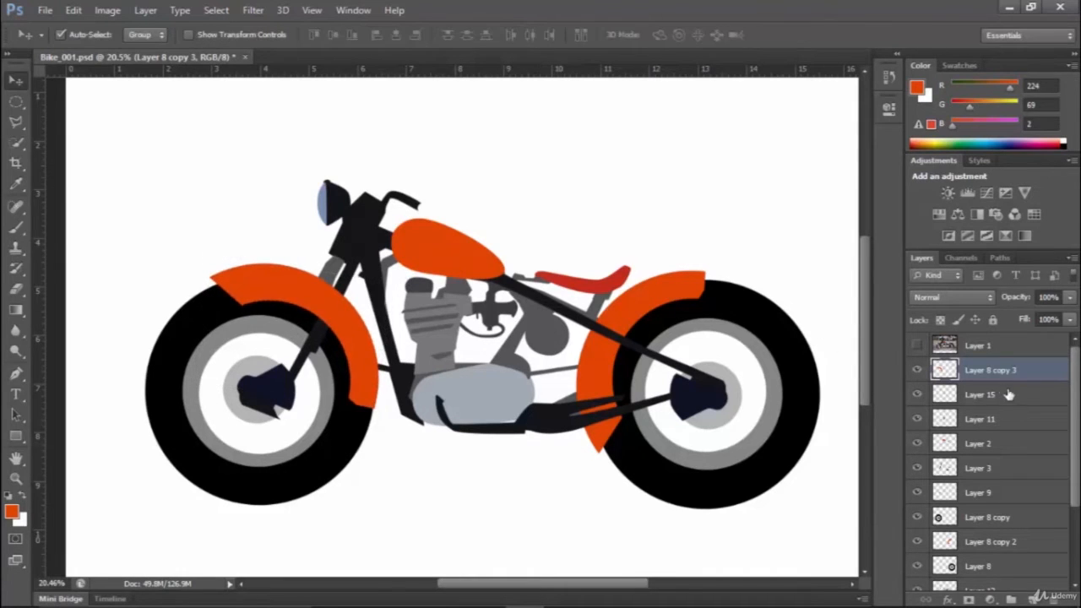
Move the front fender's layer directly above Layer 8 copy, so it sits over the tyre and behind the fork, and save the document.
{"action": "left_click_drag", "start_coordinate": [1001, 372], "coordinate": [980, 551]}
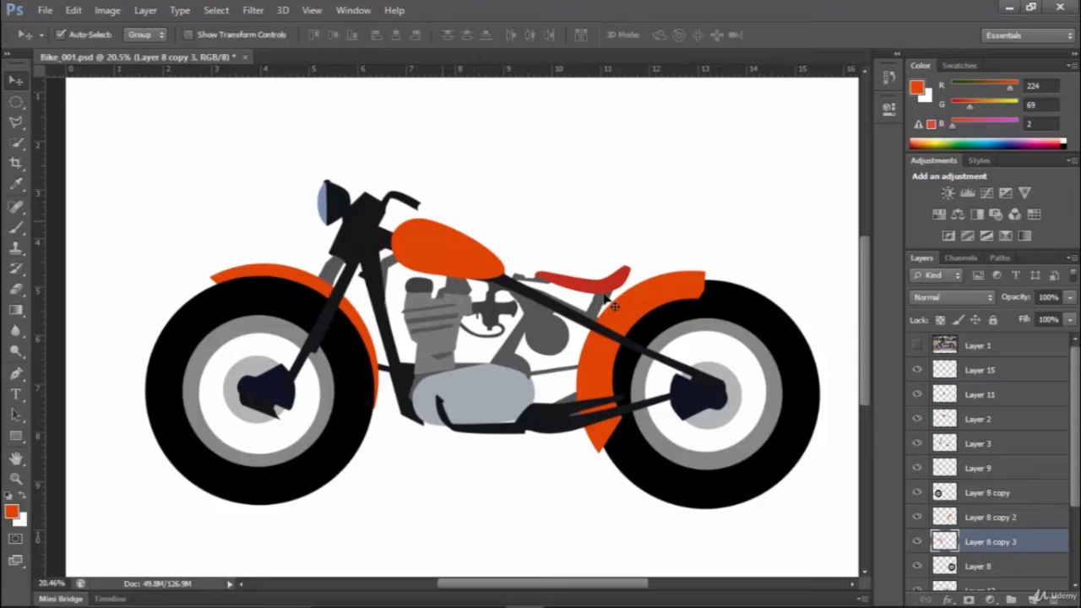
{"action": "left_click", "coordinate": [985, 523]}
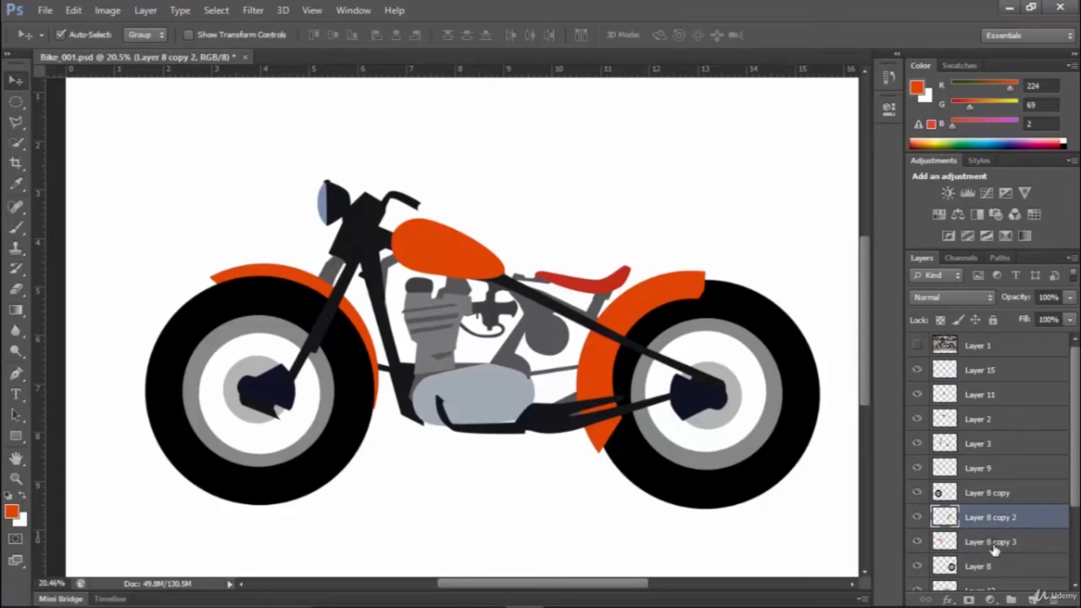
{"action": "left_click", "coordinate": [994, 541]}
{"action": "left_click", "coordinate": [1067, 545]}
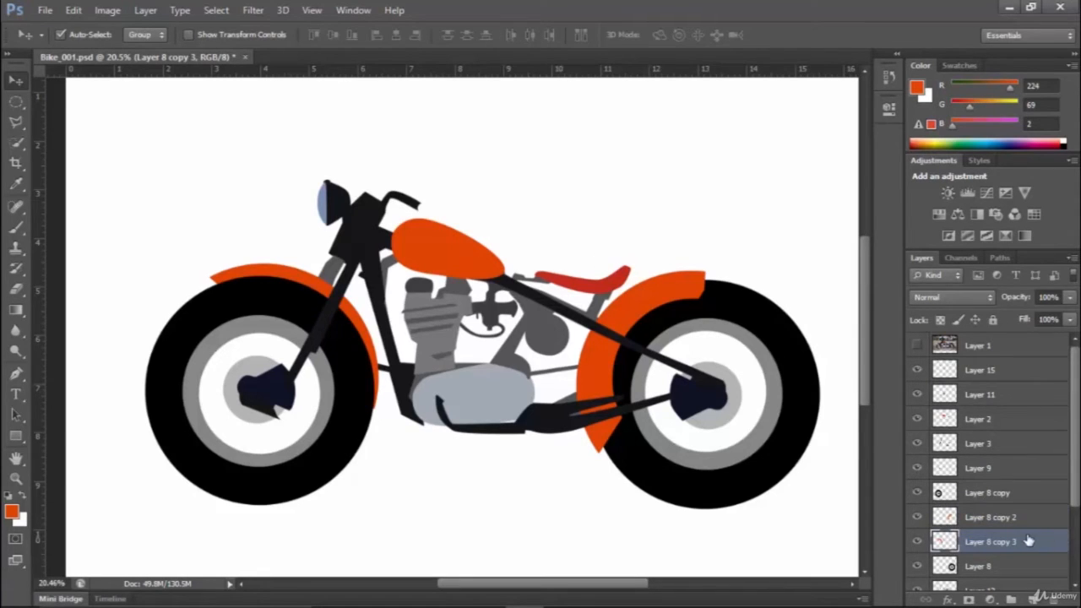
{"action": "left_click_drag", "start_coordinate": [1029, 541], "coordinate": [1000, 486]}
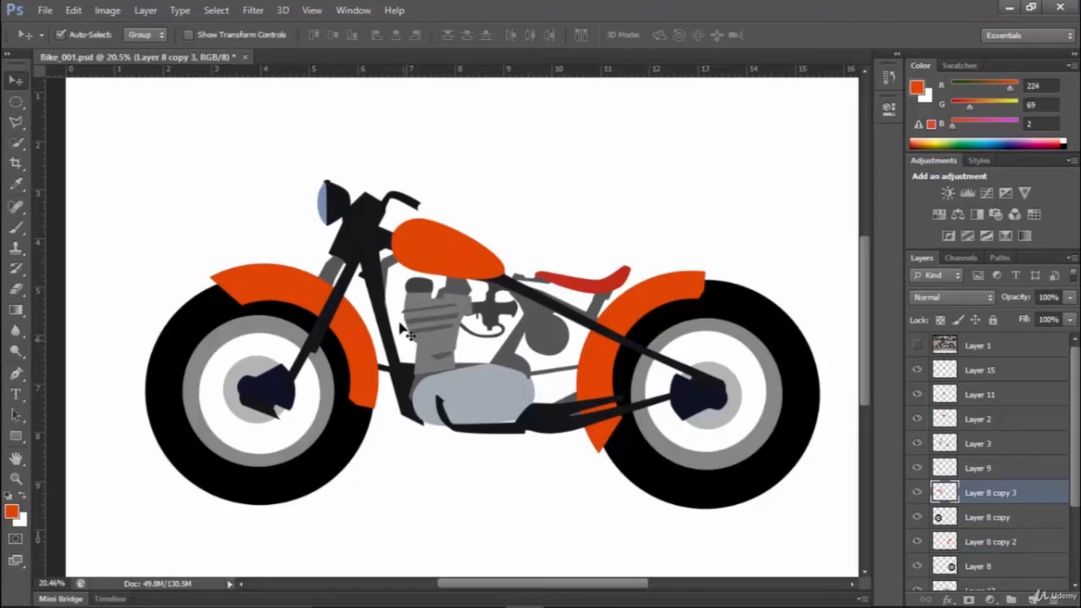
{"action": "scroll", "coordinate": [371, 271], "scroll_direction": "down", "scroll_amount": 7}
{"action": "scroll", "coordinate": [448, 292], "scroll_direction": "up", "scroll_amount": 12}
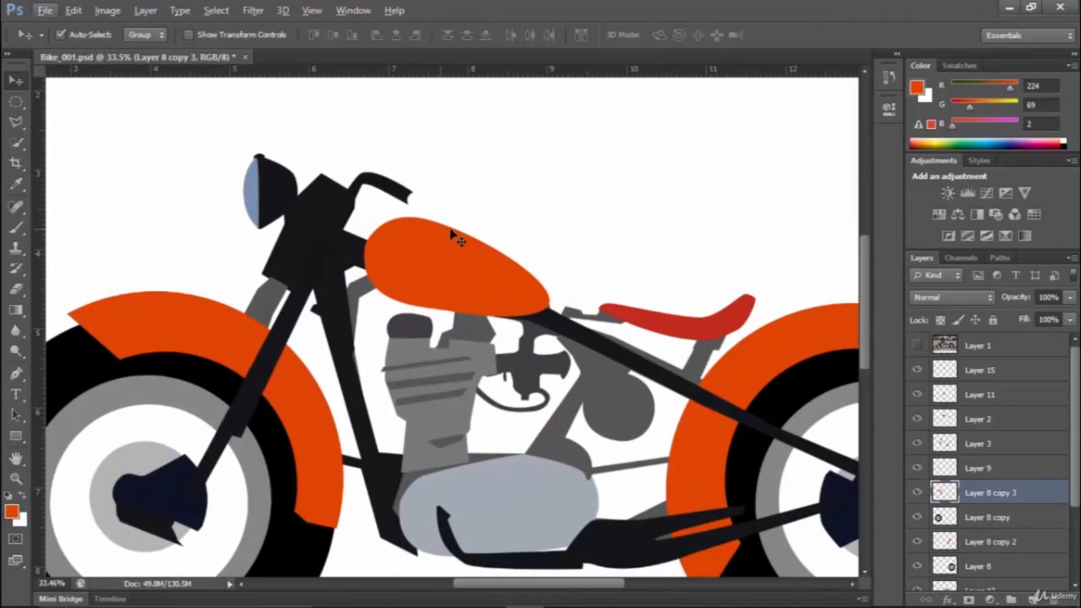
{"action": "scroll", "coordinate": [456, 239], "scroll_direction": "down", "scroll_amount": 4}
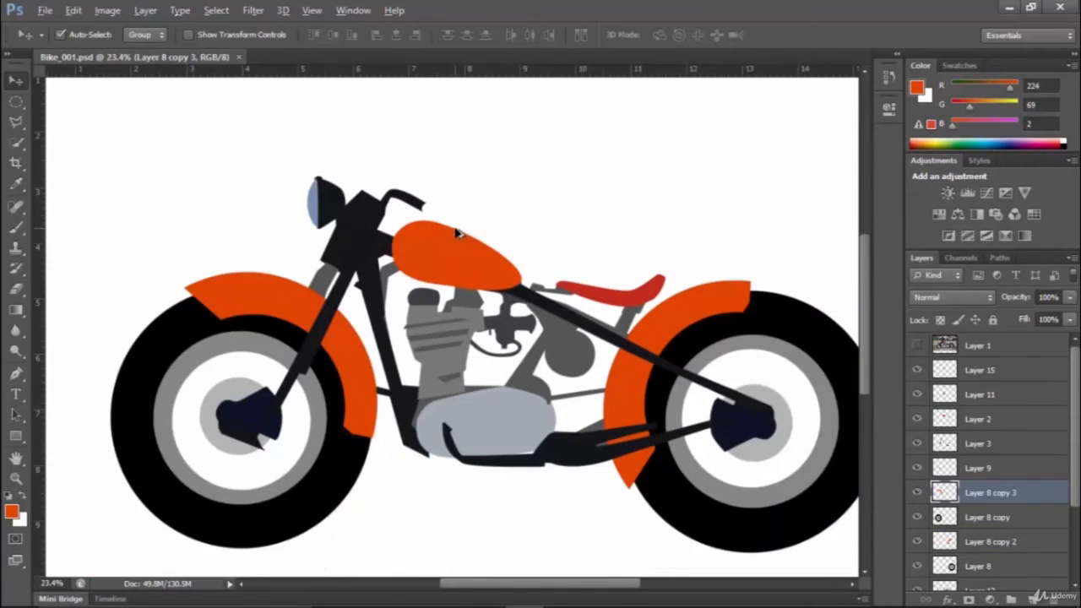
Show the Layer 1 reference photo and compare it with the illustration around the handlebar and fuel tank to find missing parts.
{"action": "scroll", "coordinate": [441, 245], "scroll_direction": "down", "scroll_amount": 3}
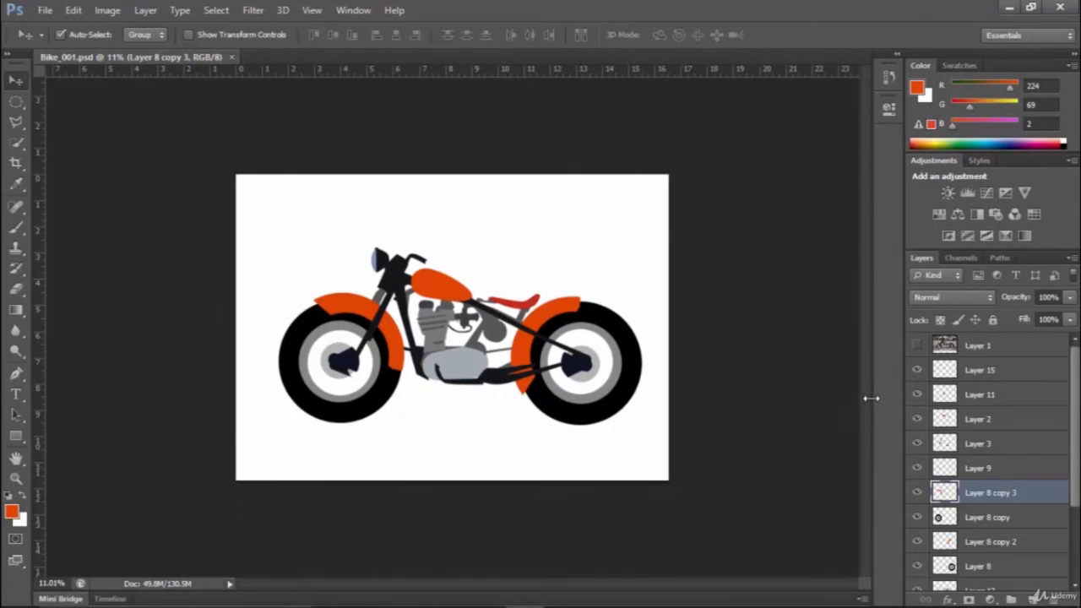
{"action": "left_click", "coordinate": [917, 346]}
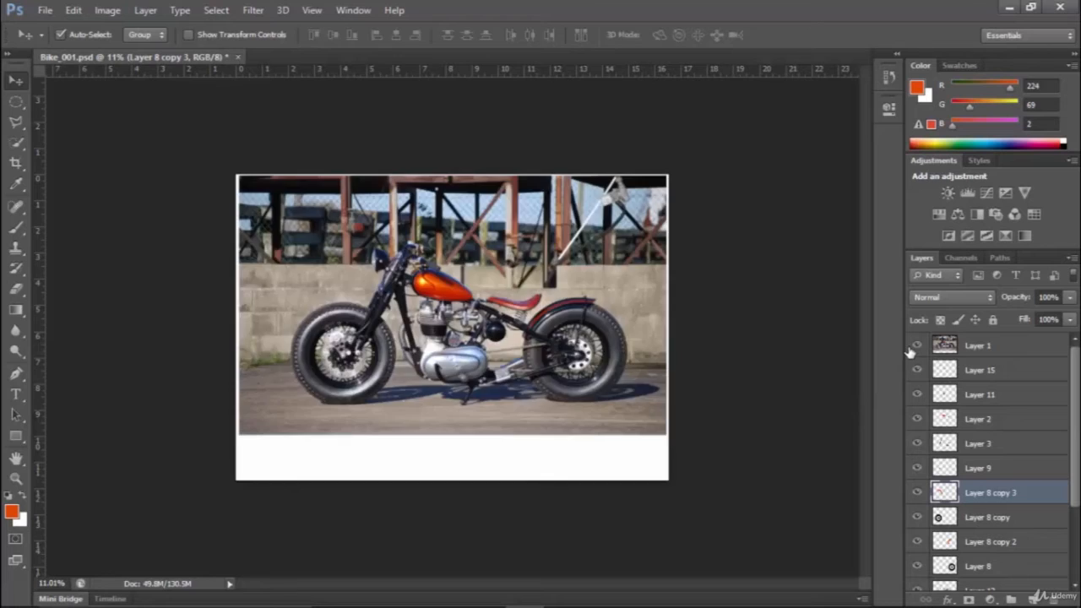
{"action": "left_click", "coordinate": [918, 346]}
{"action": "left_click", "coordinate": [917, 346]}
{"action": "scroll", "coordinate": [355, 269], "scroll_direction": "up", "scroll_amount": 8}
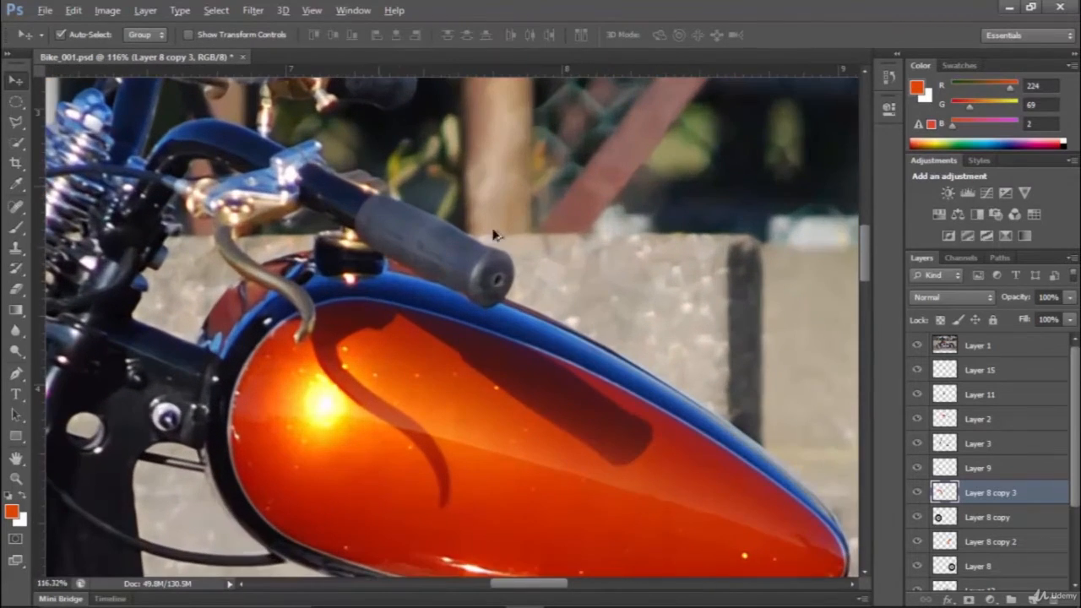
{"action": "left_click", "coordinate": [918, 345]}
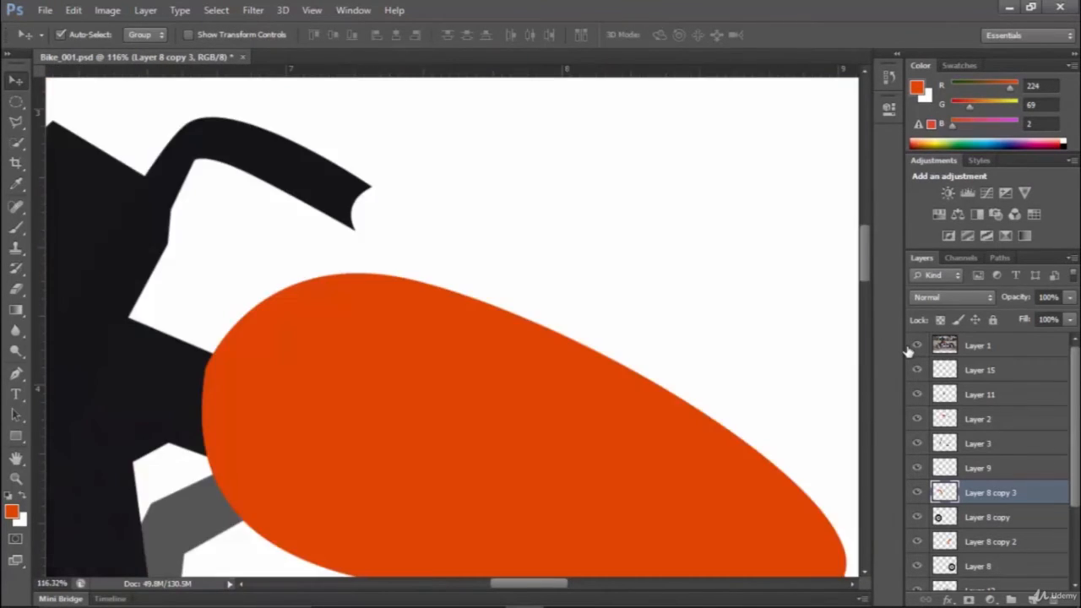
{"action": "left_click", "coordinate": [917, 346]}
{"action": "key", "text": "v"}
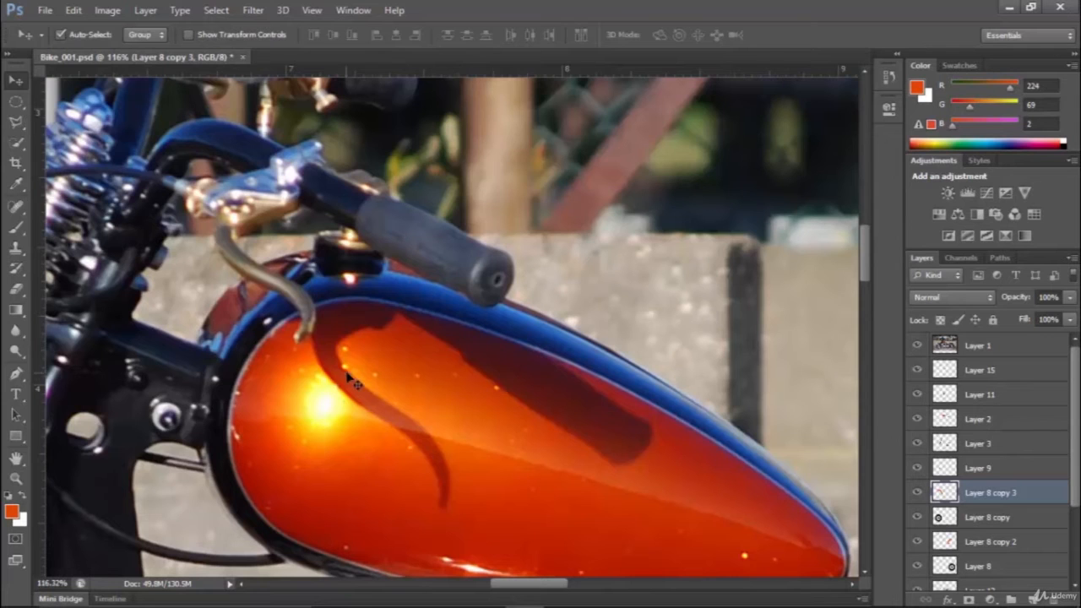
Trace a closed Pen path around the handlebar grip in the photo, rounding its outer end, and check the outline against the illustrated handlebar.
{"action": "key", "text": "p"}
{"action": "scroll", "coordinate": [430, 219], "scroll_direction": "up", "scroll_amount": 3}
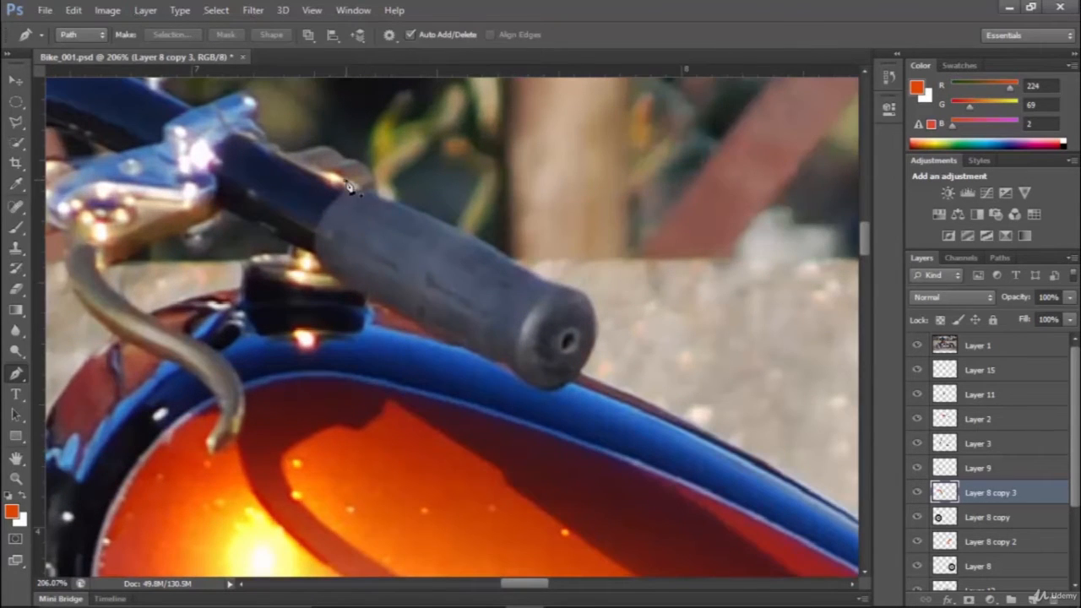
{"action": "left_click", "coordinate": [361, 188]}
{"action": "left_click_drag", "start_coordinate": [591, 350], "coordinate": [572, 393]}
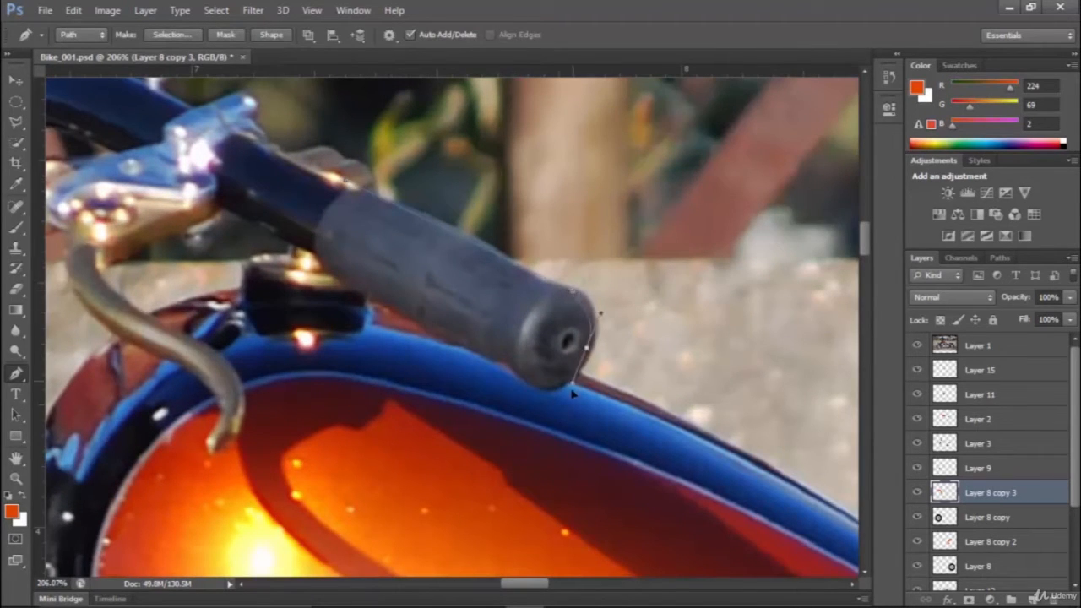
{"action": "left_click_drag", "start_coordinate": [512, 366], "coordinate": [507, 328]}
{"action": "left_click", "coordinate": [327, 229]}
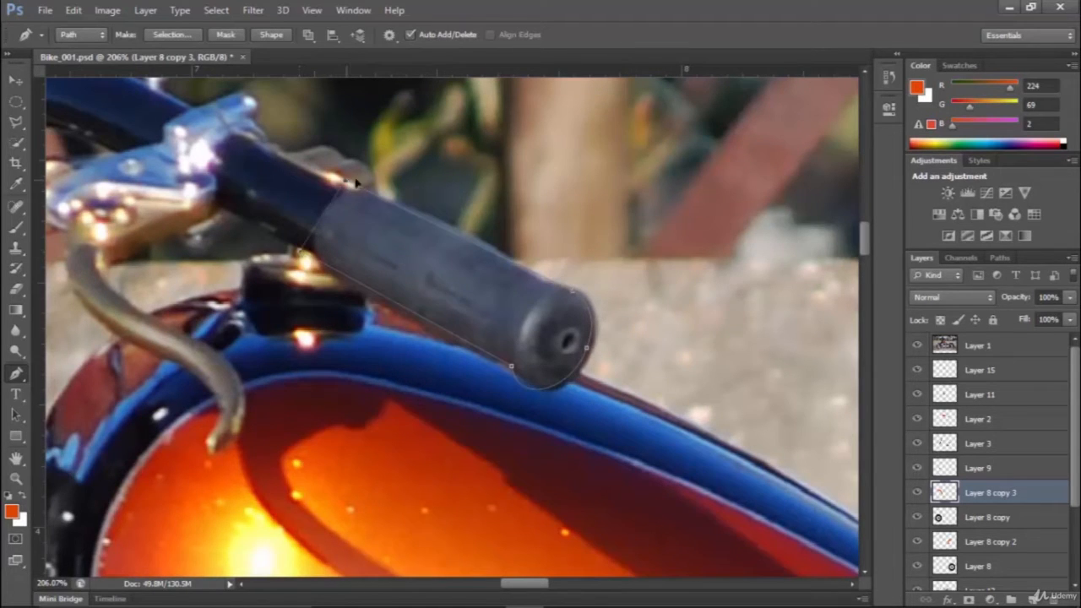
{"action": "left_click_drag", "start_coordinate": [348, 180], "coordinate": [377, 178]}
{"action": "left_click", "coordinate": [919, 345]}
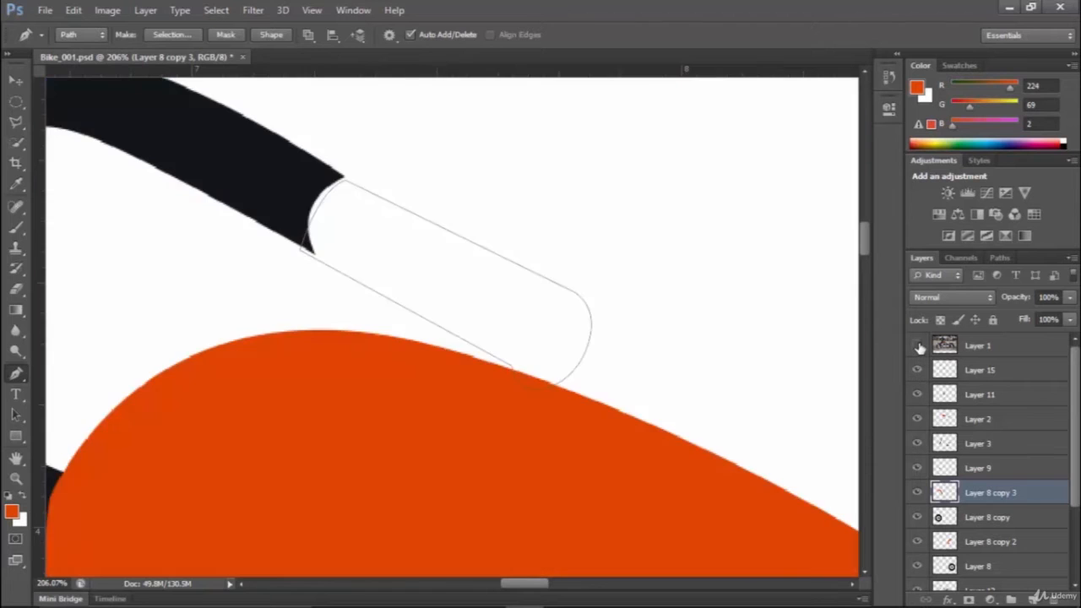
{"action": "left_click", "coordinate": [918, 345]}
{"action": "left_click_drag", "start_coordinate": [160, 151], "coordinate": [312, 184]}
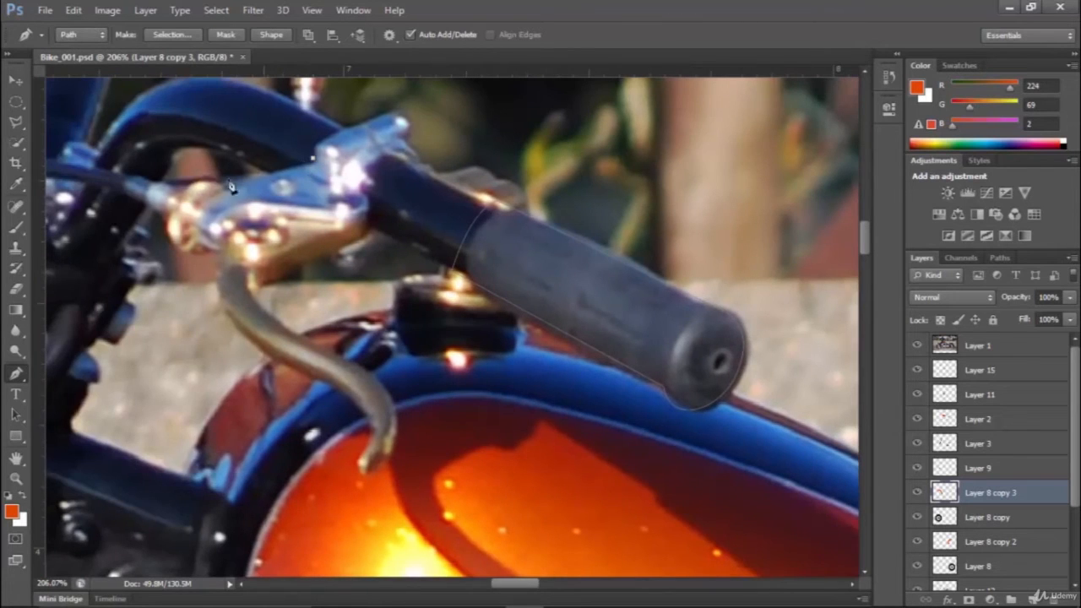
Trace the handlebar lever and its clamp with the Pen tool, then turn the lever and grip paths into a selection with 0 px feather.
{"action": "left_click_drag", "start_coordinate": [195, 202], "coordinate": [193, 235]}
{"action": "left_click_drag", "start_coordinate": [385, 420], "coordinate": [363, 463]}
{"action": "left_click_drag", "start_coordinate": [386, 383], "coordinate": [341, 357]}
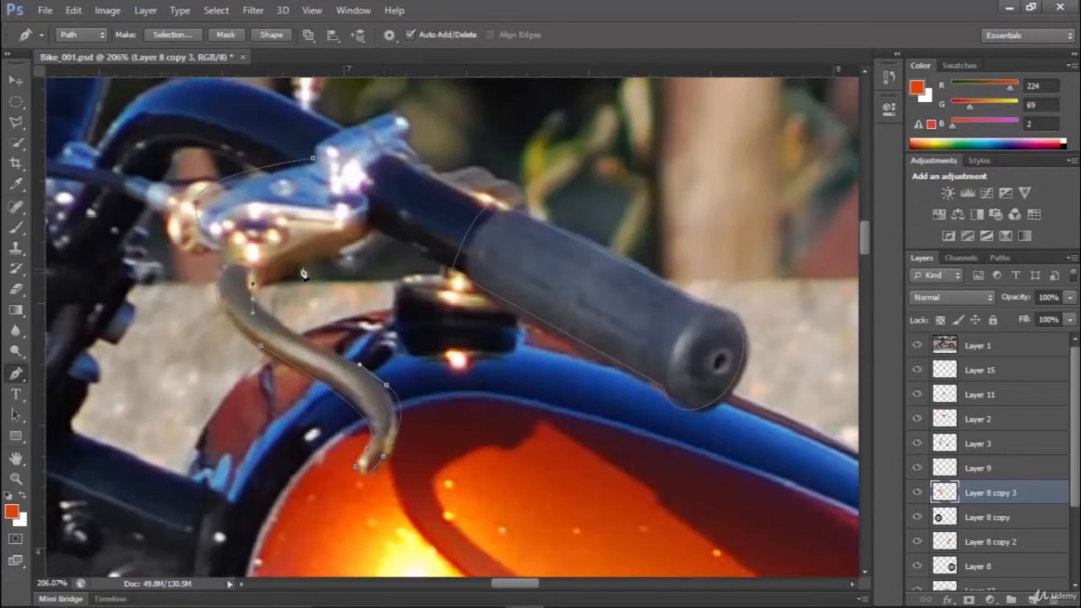
{"action": "left_click_drag", "start_coordinate": [380, 264], "coordinate": [399, 250]}
{"action": "left_click_drag", "start_coordinate": [457, 207], "coordinate": [488, 207]}
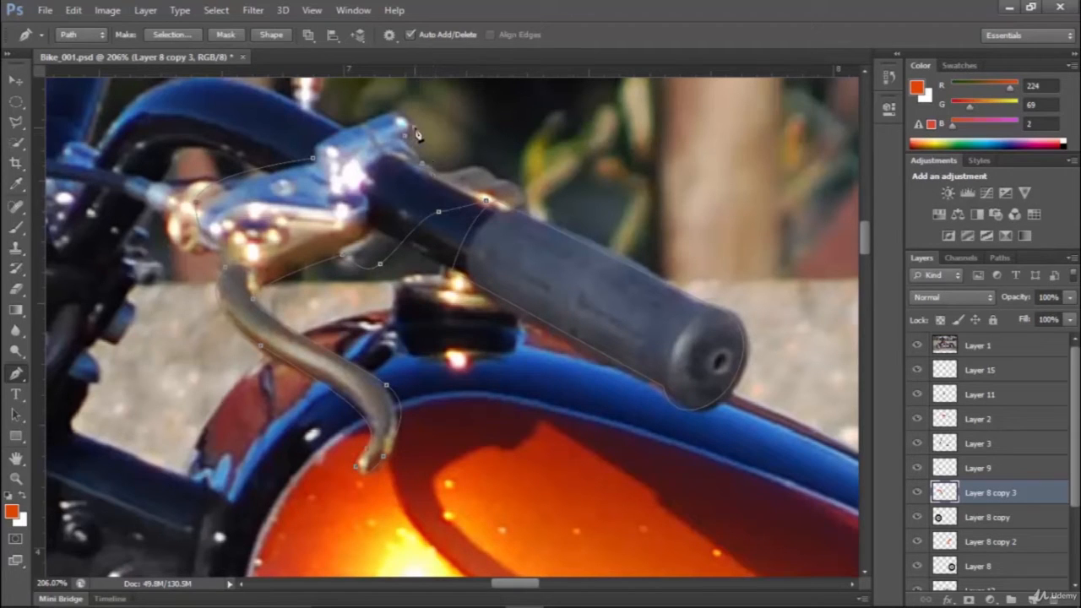
{"action": "left_click", "coordinate": [319, 137]}
{"action": "right_click", "coordinate": [338, 175]}
{"action": "left_click", "coordinate": [404, 250]}
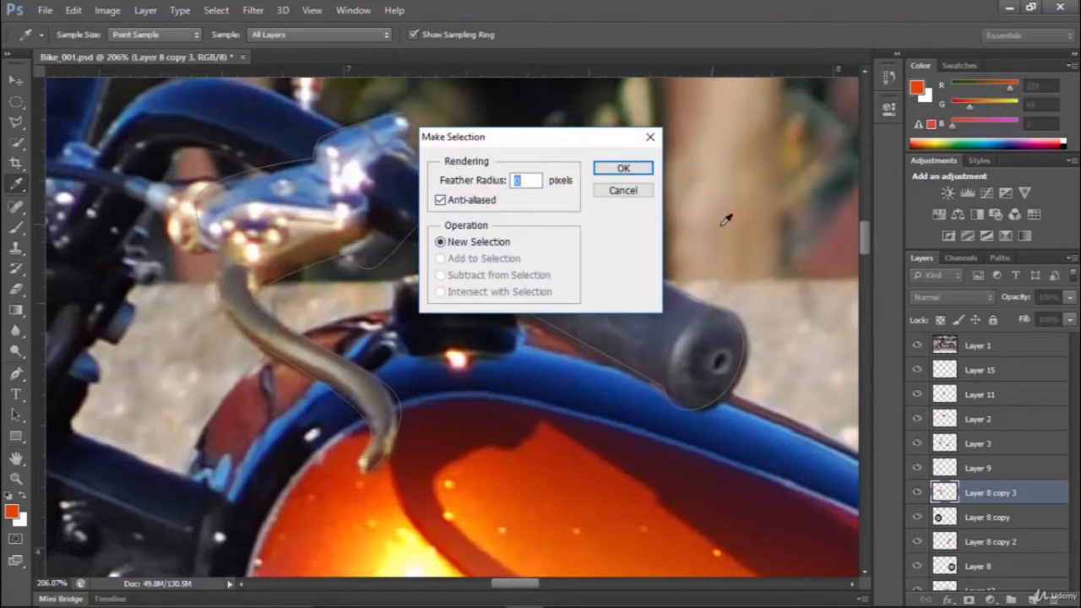
{"action": "left_click", "coordinate": [624, 169]}
Set the foreground color to slate grey 535f6f by sampling it from the handlebar grip in the photo.
{"action": "left_click", "coordinate": [12, 512]}
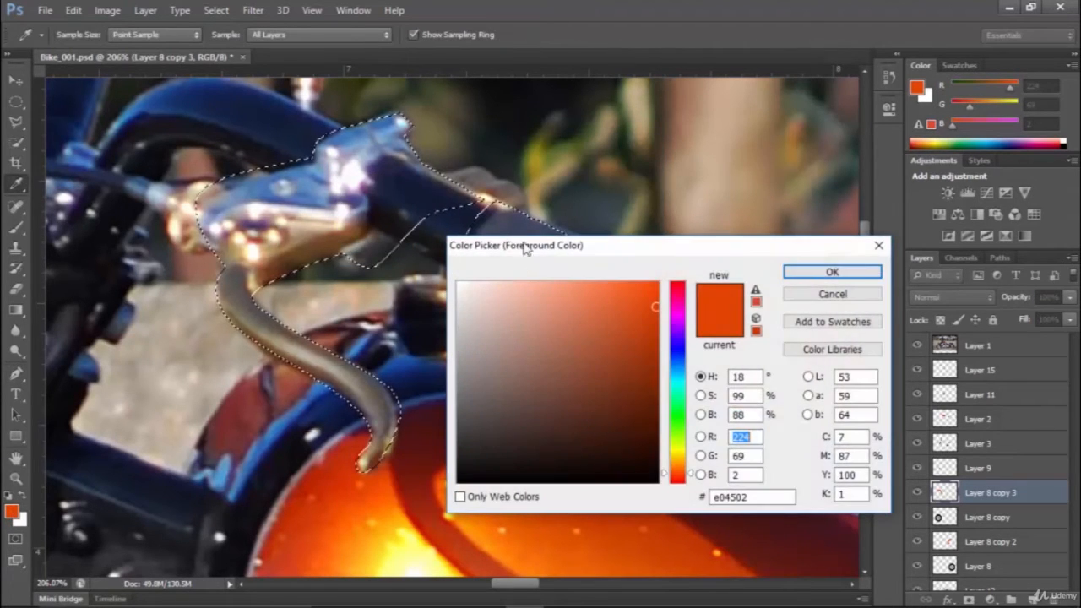
{"action": "left_click_drag", "start_coordinate": [527, 249], "coordinate": [596, 327]}
{"action": "left_click", "coordinate": [597, 268]}
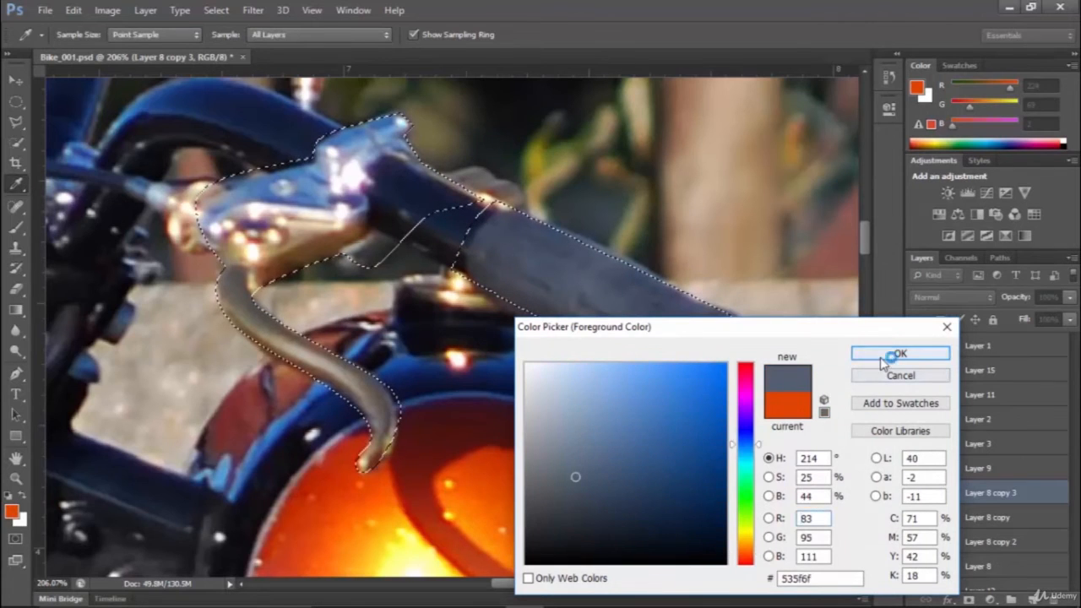
{"action": "left_click", "coordinate": [896, 355]}
Fill the lever and grip selection with the slate grey on a new layer above Layer 15, and deselect.
{"action": "left_click", "coordinate": [984, 370]}
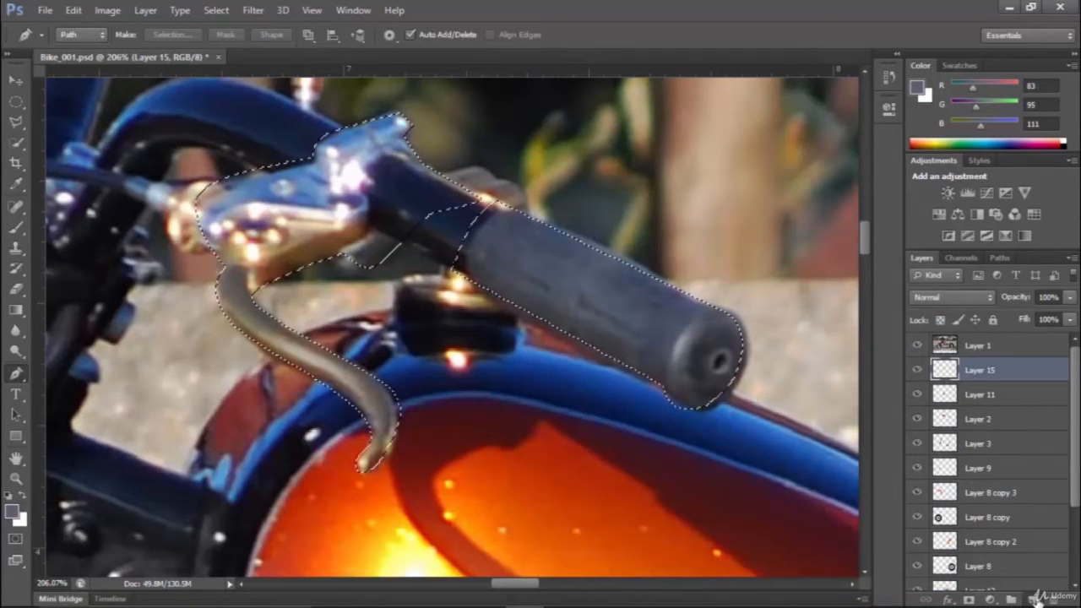
{"action": "left_click", "coordinate": [1032, 599]}
{"action": "key", "text": "ctrl+d"}
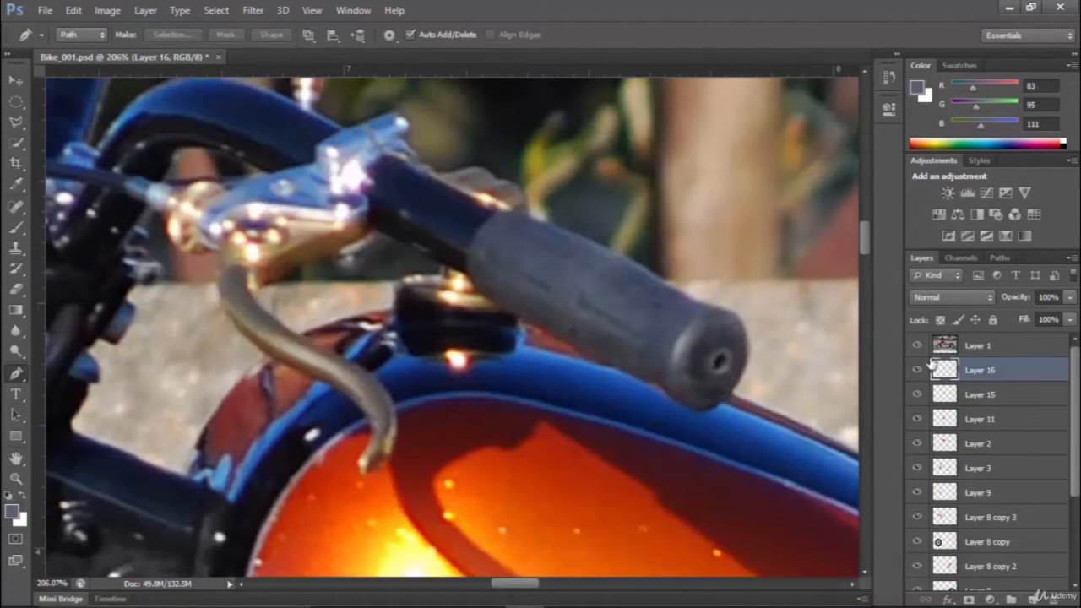
Hide the photo and select an area on Layer 3 around the white gap between the handlebar and grip, using a Pen tool path.
{"action": "scroll", "coordinate": [369, 290], "scroll_direction": "down", "scroll_amount": 8}
{"action": "scroll", "coordinate": [425, 262], "scroll_direction": "up", "scroll_amount": 13}
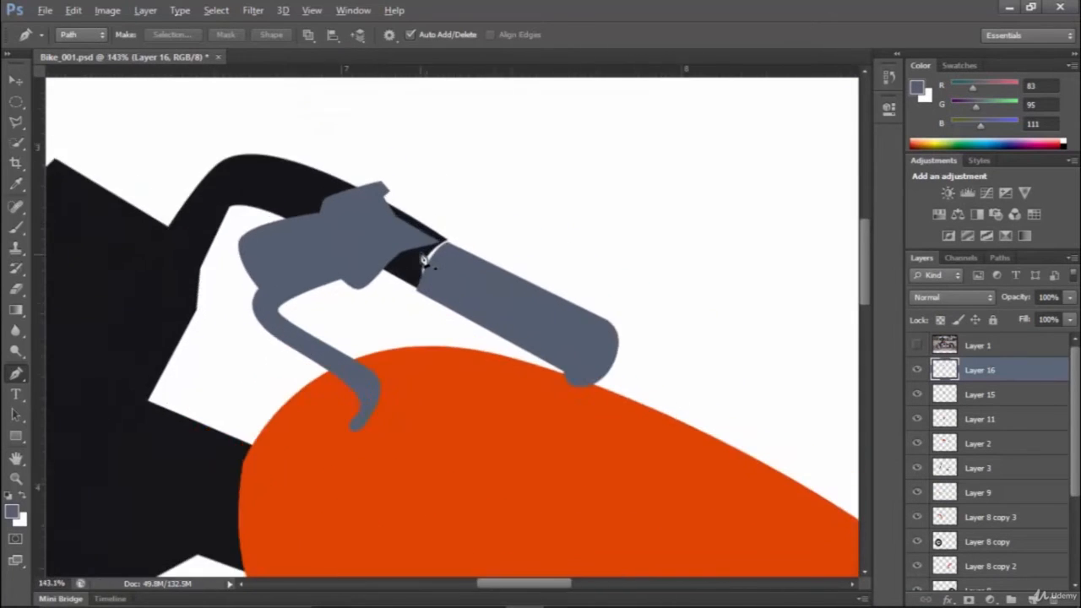
{"action": "key", "text": "v"}
{"action": "left_click", "coordinate": [245, 267]}
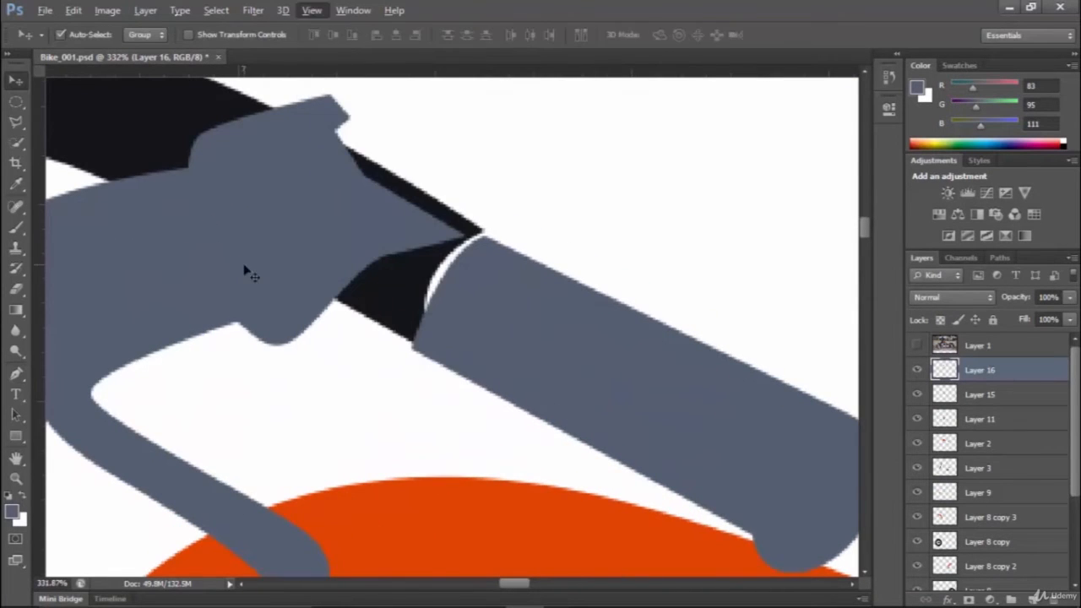
{"action": "right_click", "coordinate": [415, 290]}
{"action": "left_click", "coordinate": [452, 301]}
{"action": "key", "text": "p"}
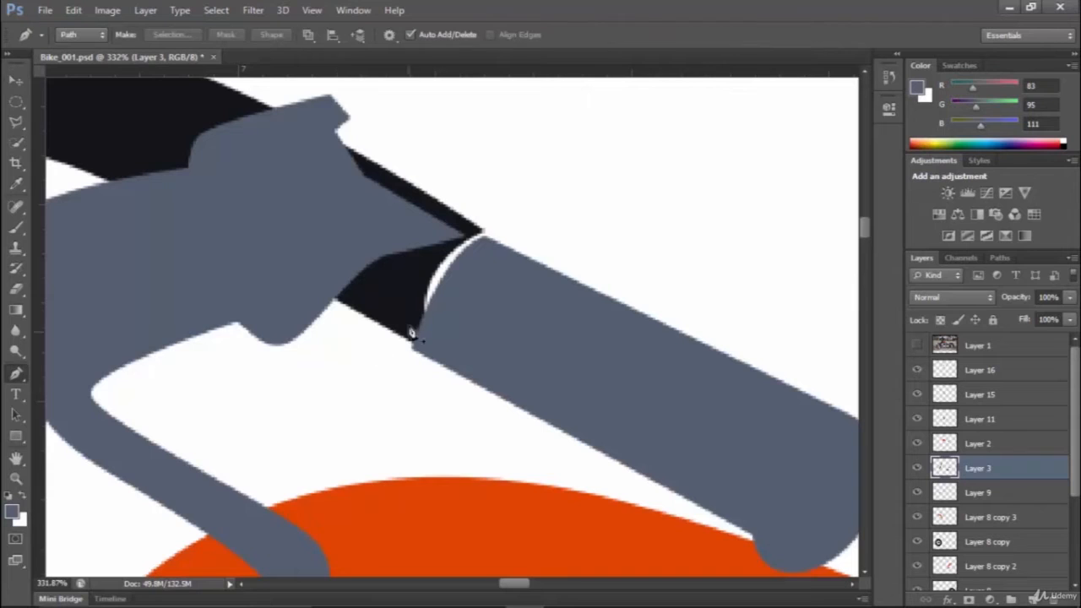
{"action": "left_click", "coordinate": [417, 183]}
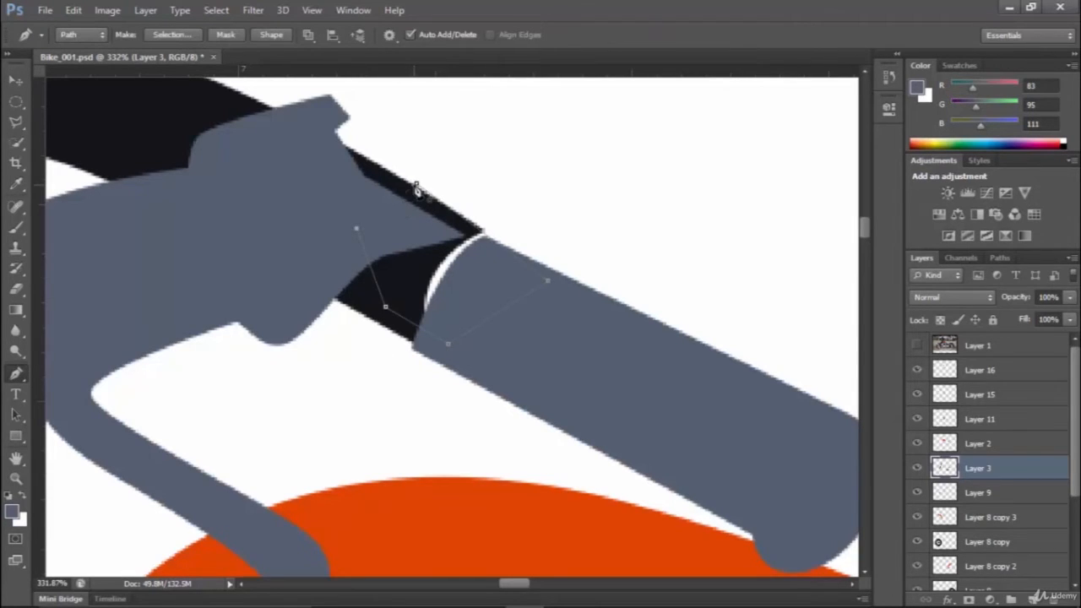
{"action": "right_click", "coordinate": [390, 239]}
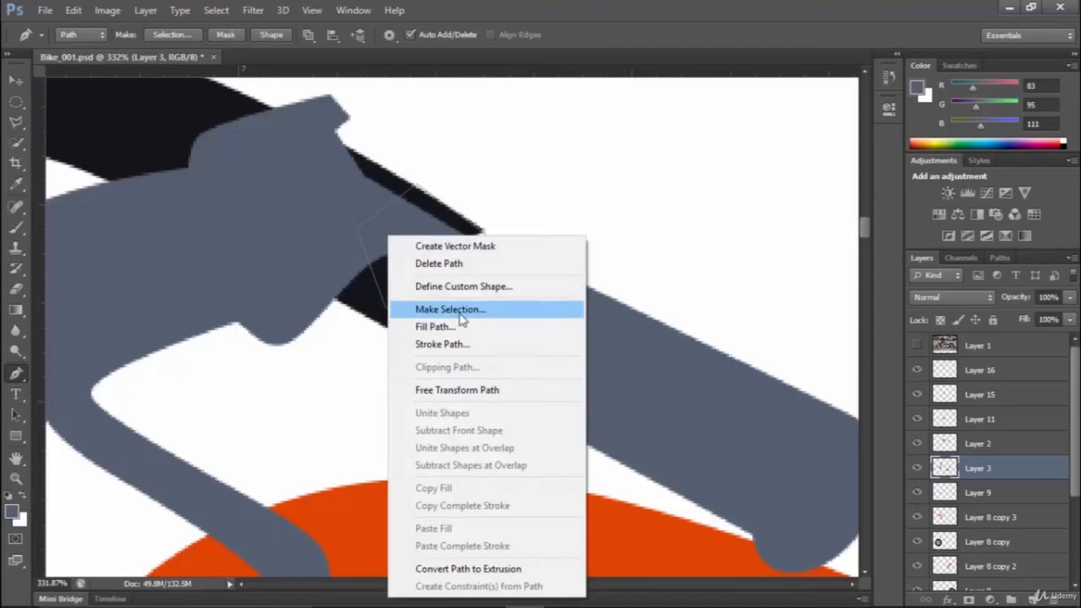
{"action": "left_click", "coordinate": [495, 309]}
{"action": "left_click", "coordinate": [629, 167]}
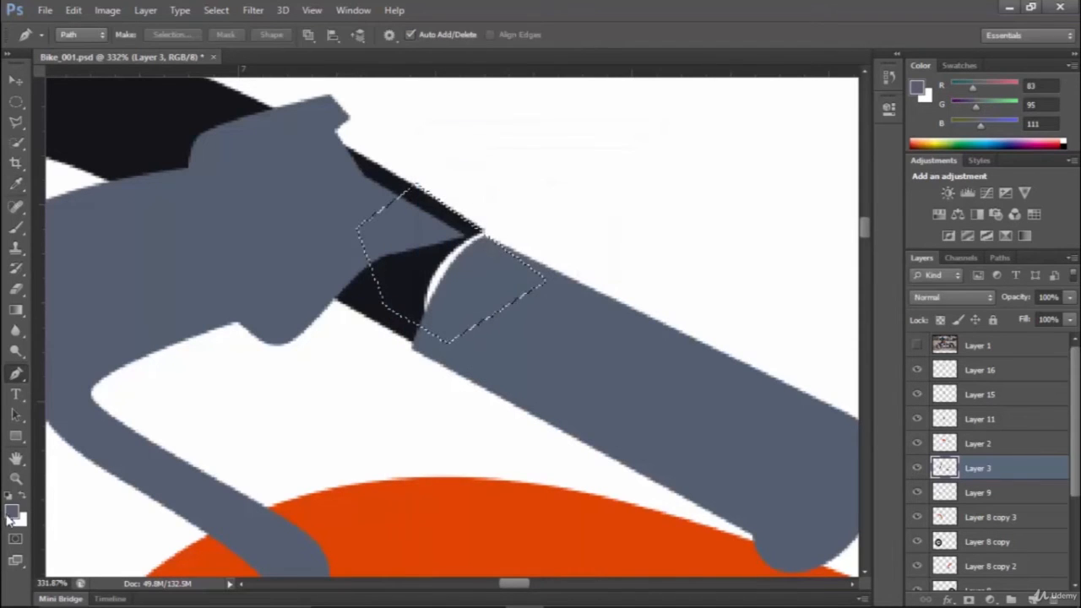
Fill the gap selection on Layer 3 with near-black 141519 sampled from the handlebar, and deselect.
{"action": "left_click", "coordinate": [12, 511]}
{"action": "left_click", "coordinate": [129, 104]}
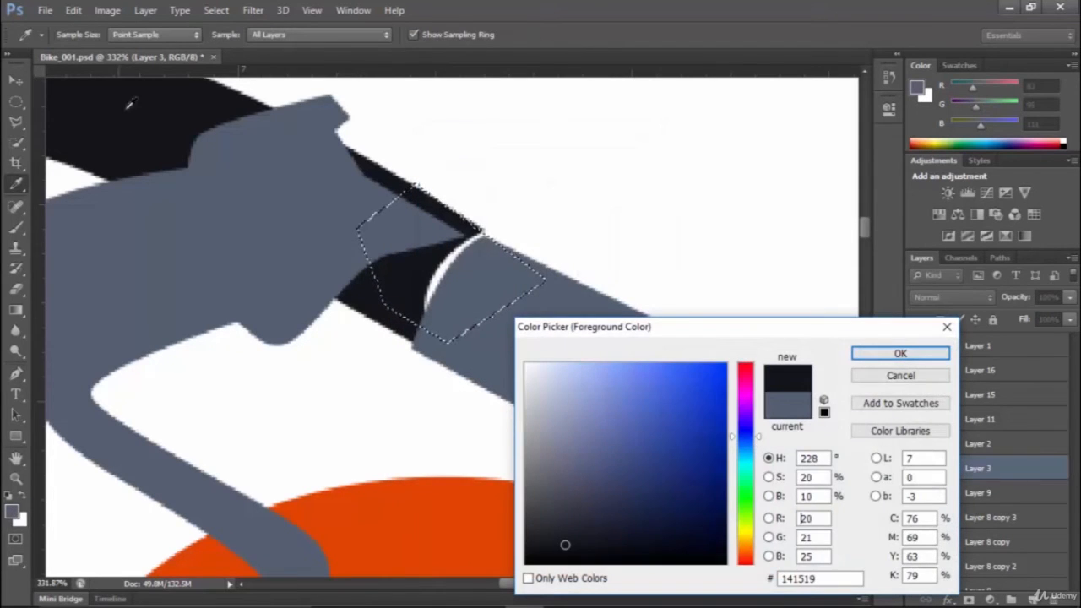
{"action": "left_click", "coordinate": [898, 354]}
{"action": "key", "text": "alt+BackSpace"}
Compare the flat artwork with the reference photo on Layer 1, over the whole bike and closely around the handlebars.
{"action": "scroll", "coordinate": [514, 223], "scroll_direction": "down", "scroll_amount": 8}
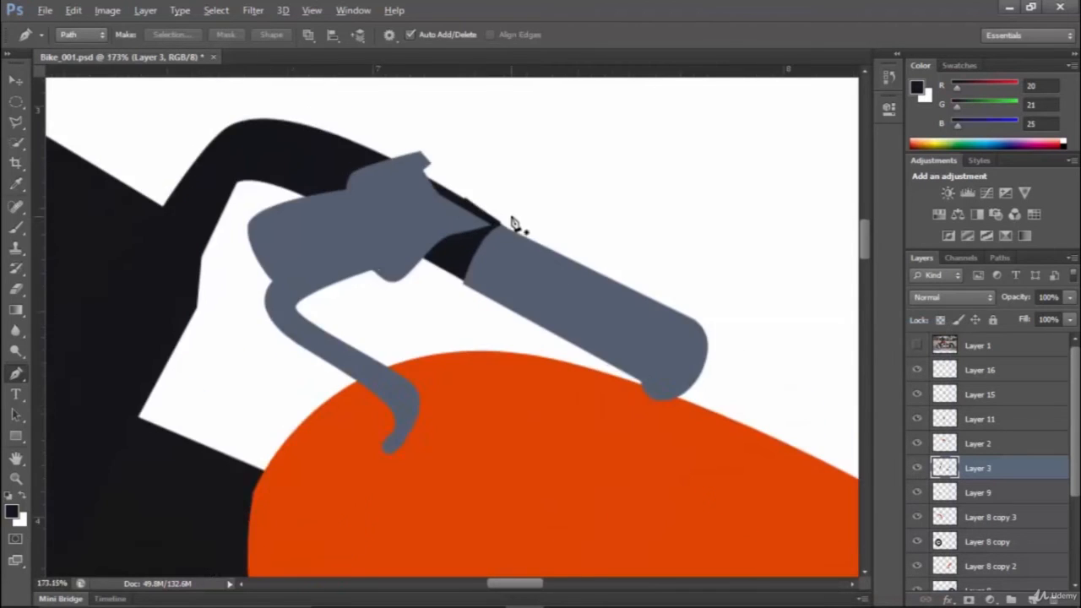
{"action": "scroll", "coordinate": [577, 239], "scroll_direction": "down", "scroll_amount": 5}
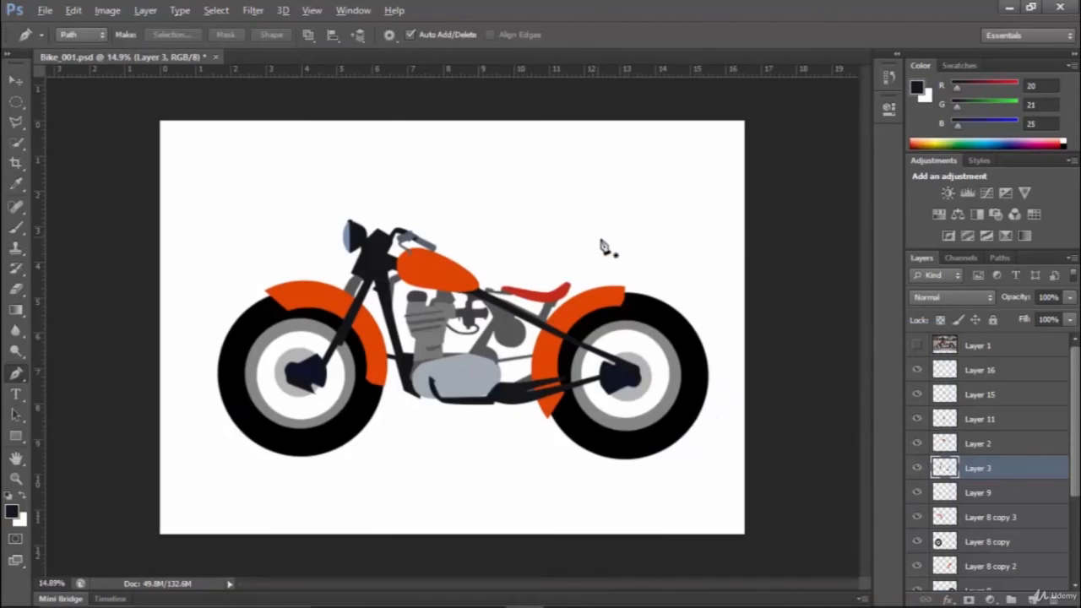
{"action": "left_click", "coordinate": [916, 347]}
{"action": "left_click", "coordinate": [916, 348]}
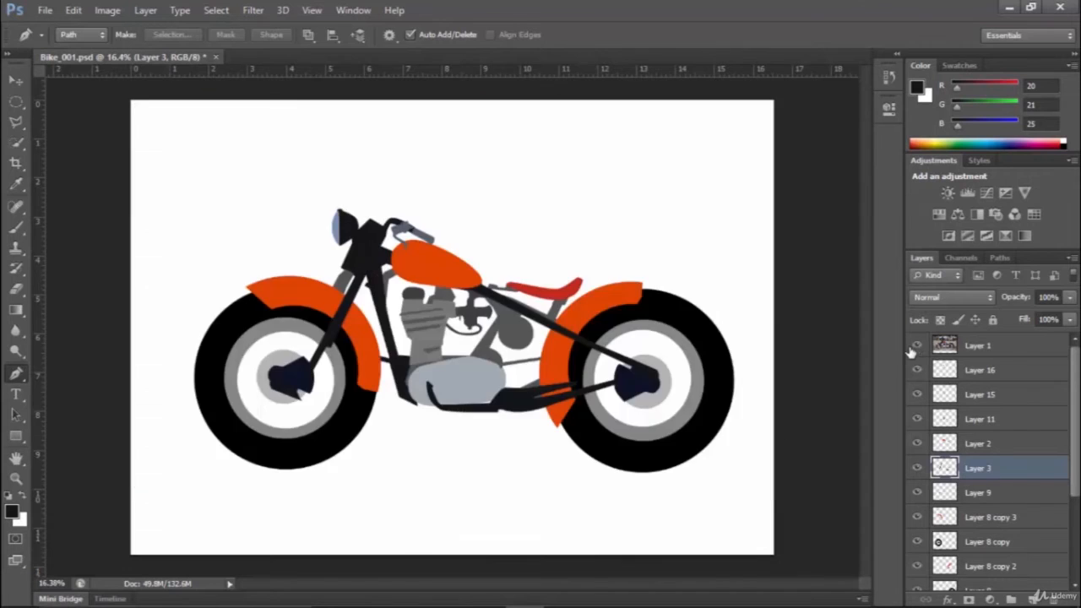
{"action": "left_click", "coordinate": [916, 347]}
{"action": "scroll", "coordinate": [399, 238], "scroll_direction": "up", "scroll_amount": 4}
{"action": "scroll", "coordinate": [397, 179], "scroll_direction": "up", "scroll_amount": 4}
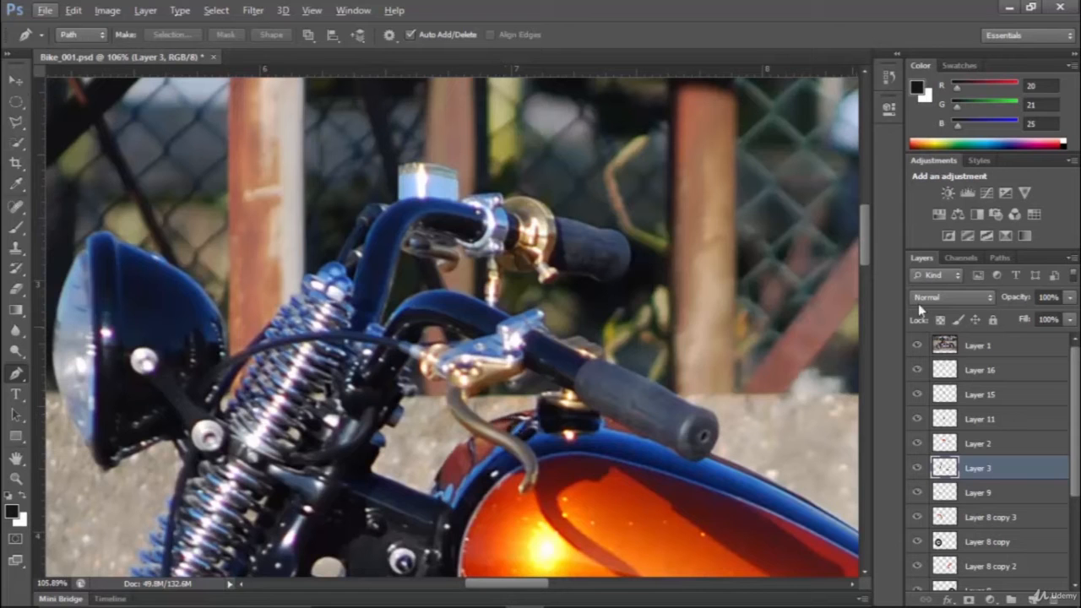
{"action": "left_click", "coordinate": [917, 346]}
{"action": "left_click", "coordinate": [917, 346]}
{"action": "scroll", "coordinate": [420, 340], "scroll_direction": "up", "scroll_amount": 1}
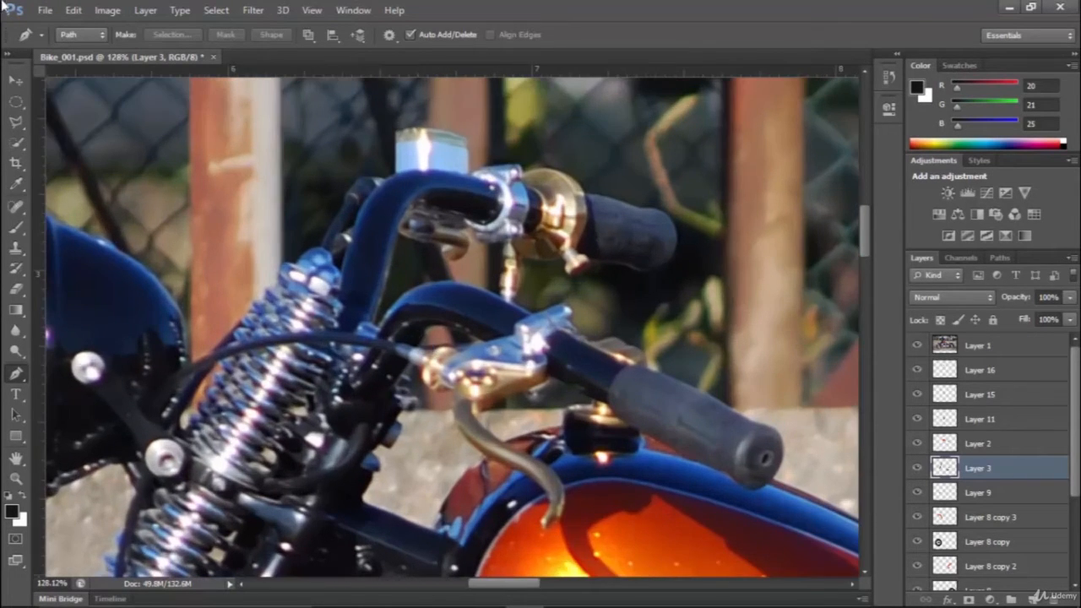
{"action": "left_click", "coordinate": [14, 81]}
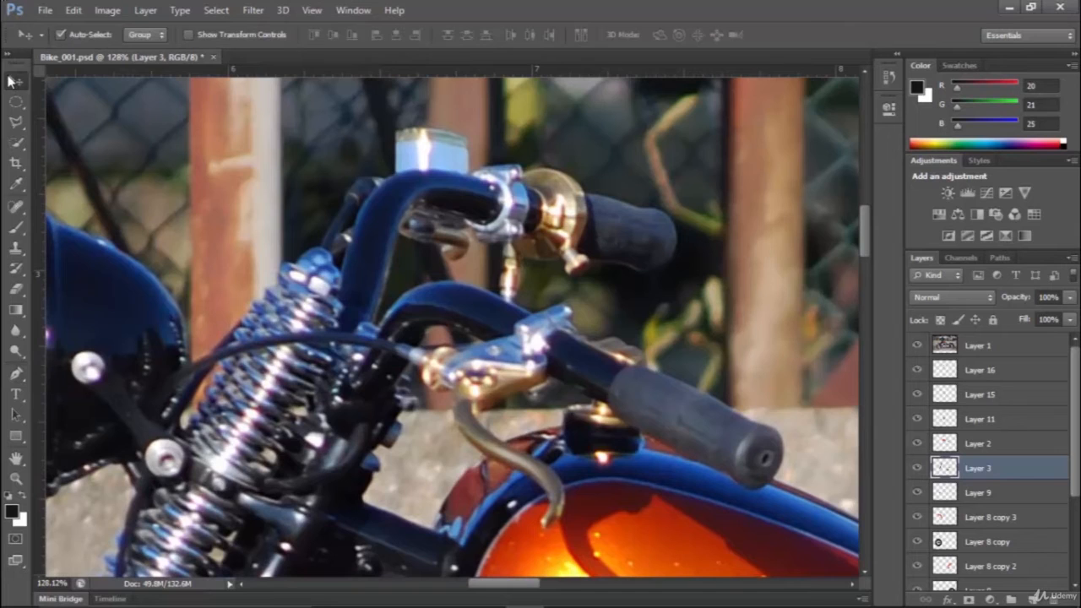
{"action": "left_click", "coordinate": [919, 347]}
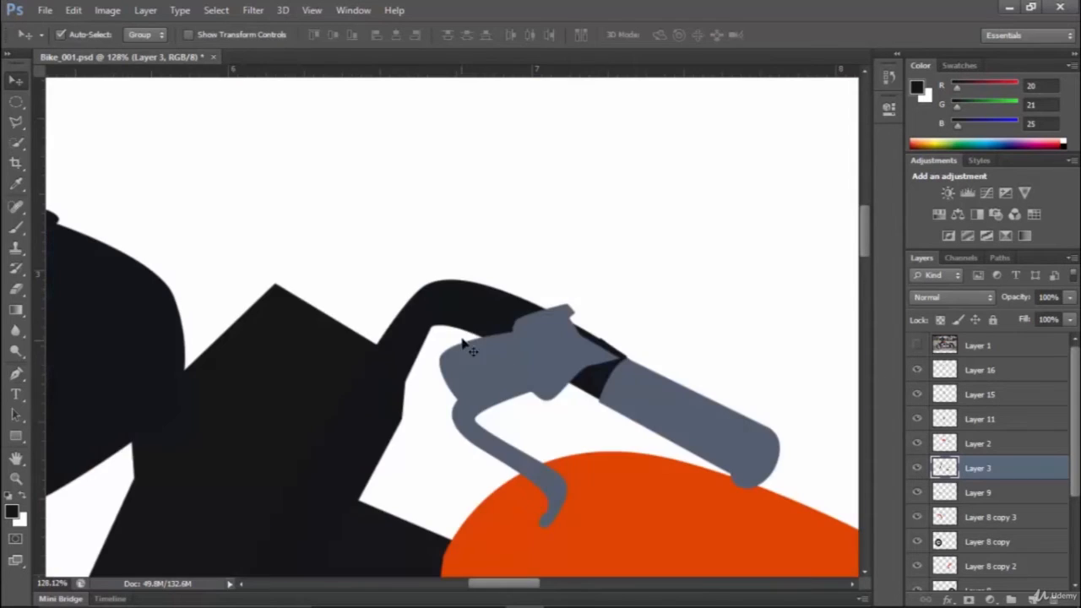
Select the black handlebar on Layer 3 with the Polygonal Lasso tool and copy it to a new layer.
{"action": "left_click", "coordinate": [918, 470]}
{"action": "left_click", "coordinate": [917, 471]}
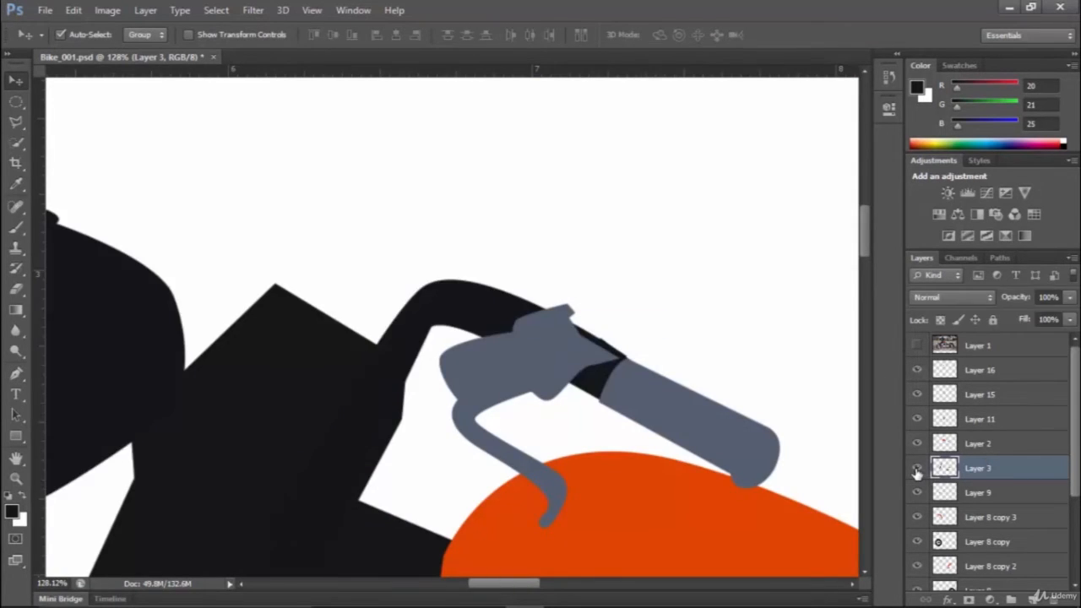
{"action": "left_click", "coordinate": [15, 121]}
{"action": "left_click", "coordinate": [349, 173]}
{"action": "left_click", "coordinate": [300, 298]}
{"action": "left_click", "coordinate": [426, 413]}
{"action": "left_click", "coordinate": [743, 525]}
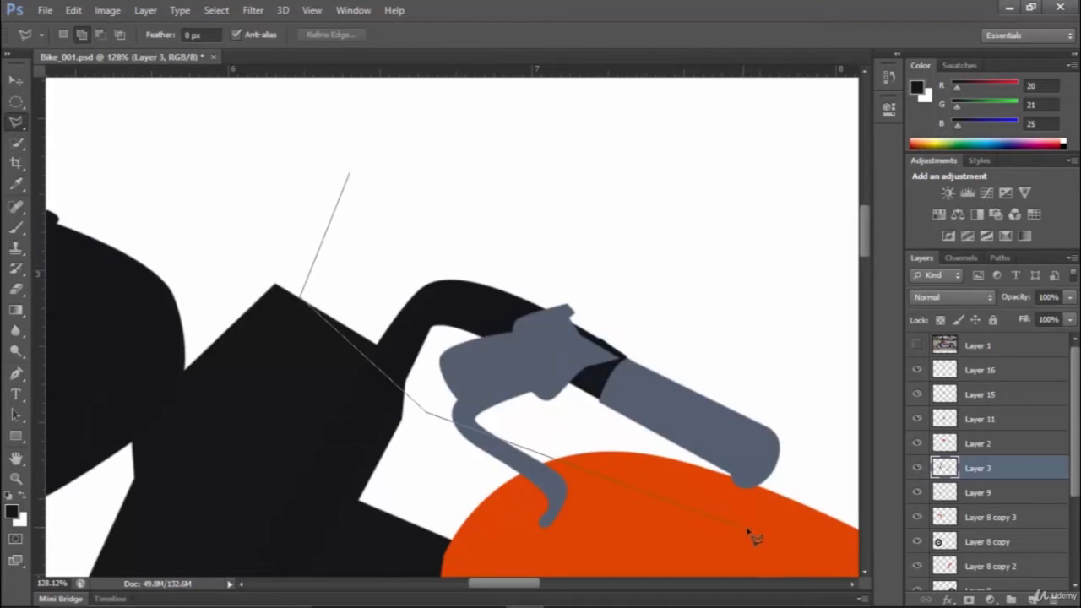
{"action": "left_click", "coordinate": [789, 498]}
{"action": "left_click", "coordinate": [834, 351]}
{"action": "left_click", "coordinate": [507, 173]}
{"action": "left_click", "coordinate": [349, 173]}
{"action": "key", "text": "ctrl+j"}
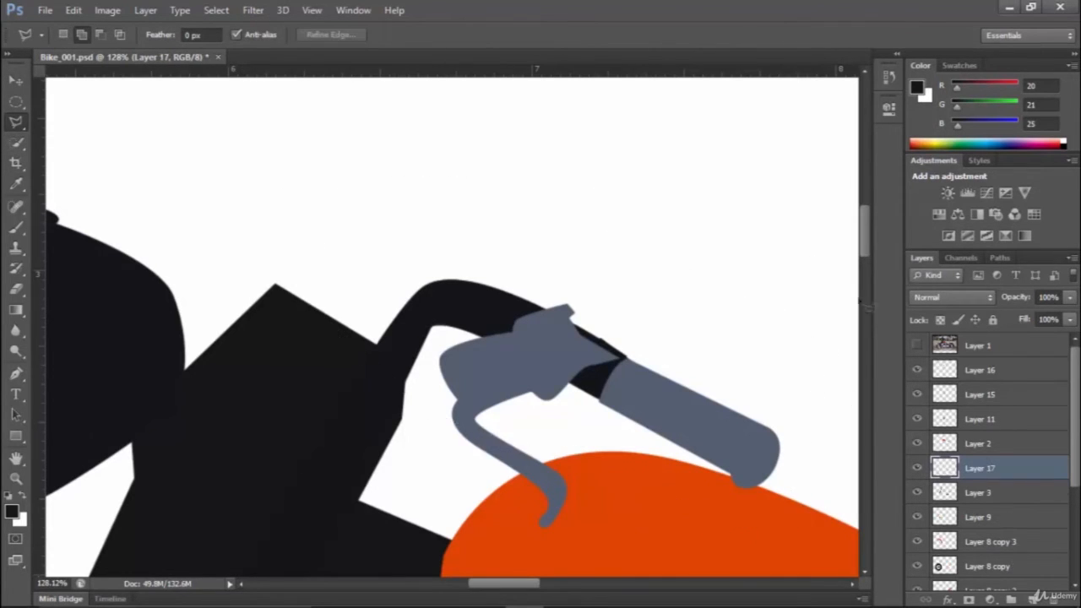
Move the handlebar copy above Layer 16 and place a duplicate of Layer 16 on top of it.
{"action": "left_click_drag", "start_coordinate": [988, 470], "coordinate": [983, 359]}
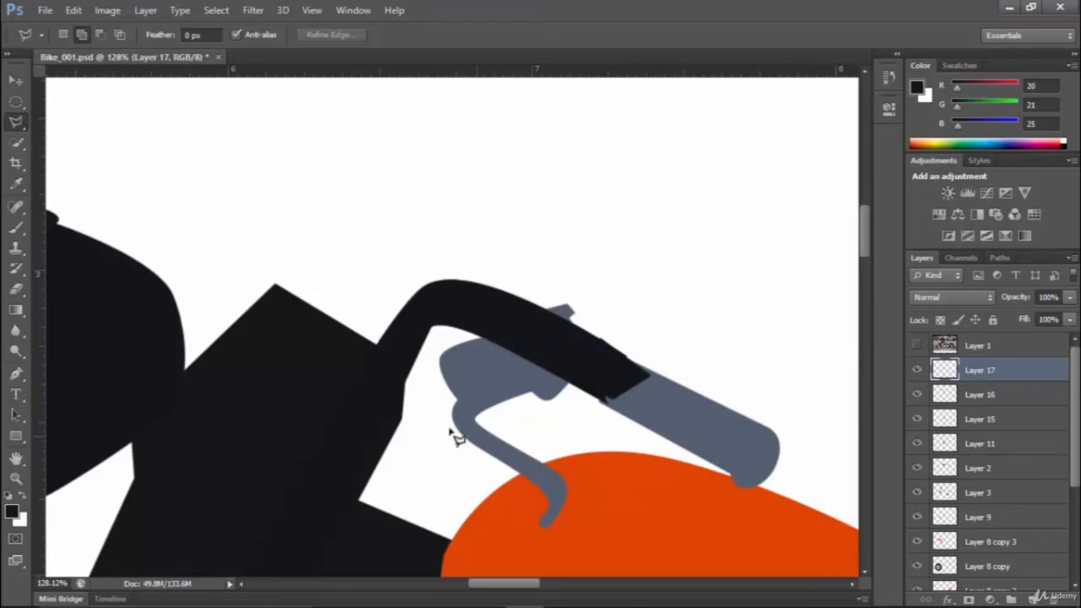
{"action": "key", "text": "v"}
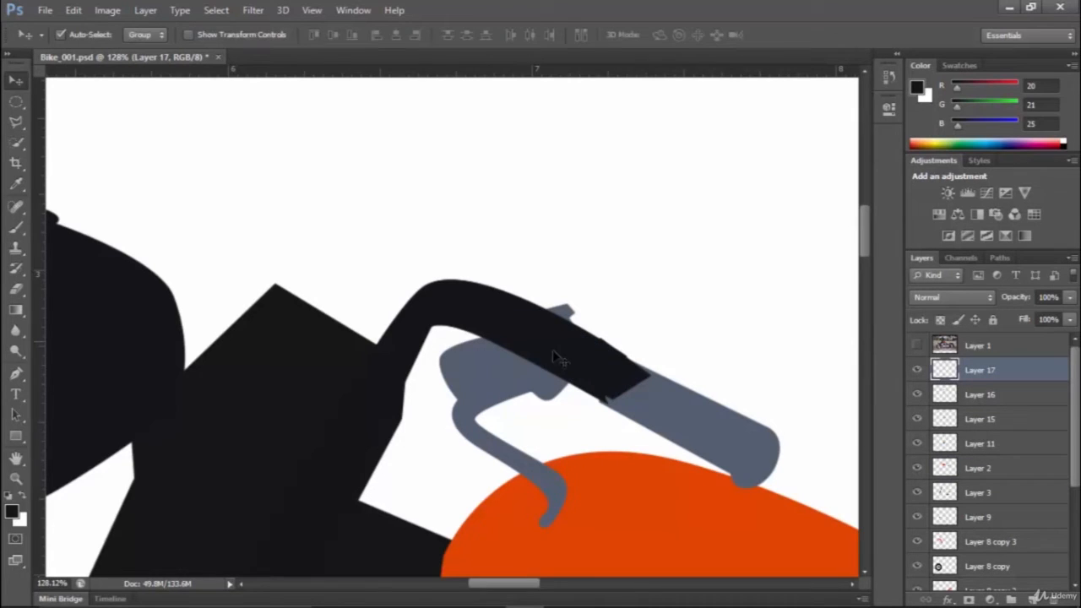
{"action": "right_click", "coordinate": [684, 422]}
{"action": "left_click", "coordinate": [742, 429]}
{"action": "left_click", "coordinate": [919, 395]}
{"action": "left_click", "coordinate": [918, 395]}
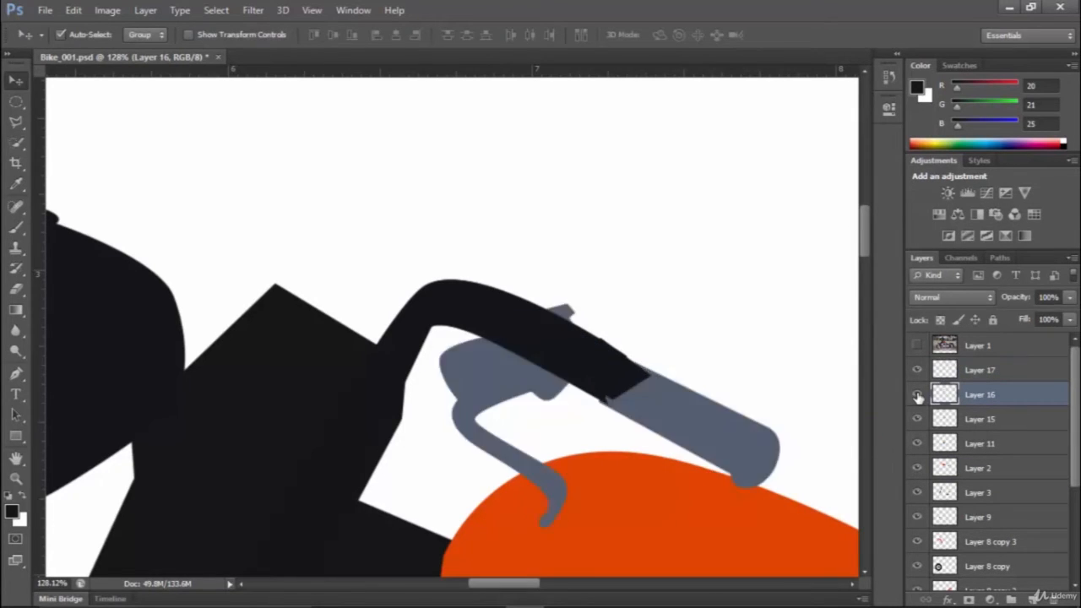
{"action": "key", "text": "ctrl+j"}
{"action": "left_click_drag", "start_coordinate": [963, 392], "coordinate": [989, 367]}
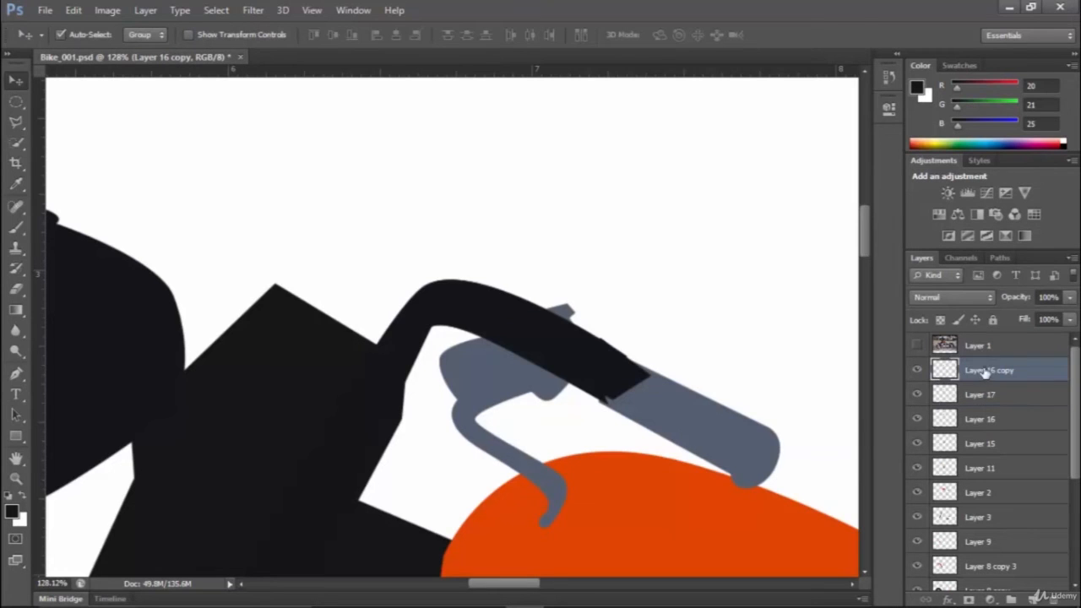
Merge the duplicate of Layer 16 with the handlebar copy on Layer 17.
{"action": "left_click", "coordinate": [987, 395], "text": "shift"}
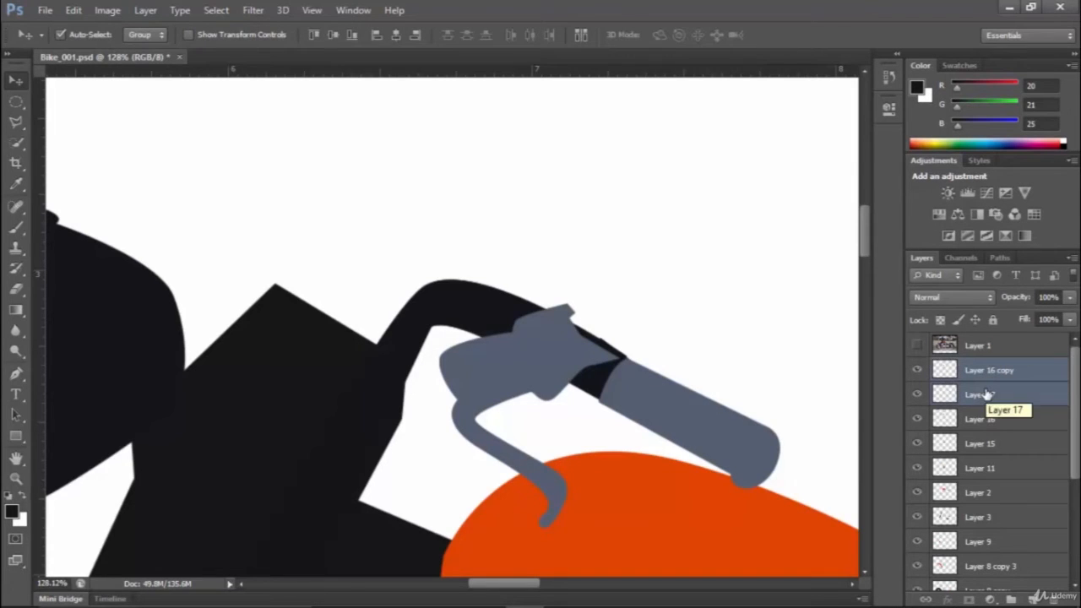
{"action": "right_click", "coordinate": [986, 395]}
{"action": "left_click", "coordinate": [735, 433]}
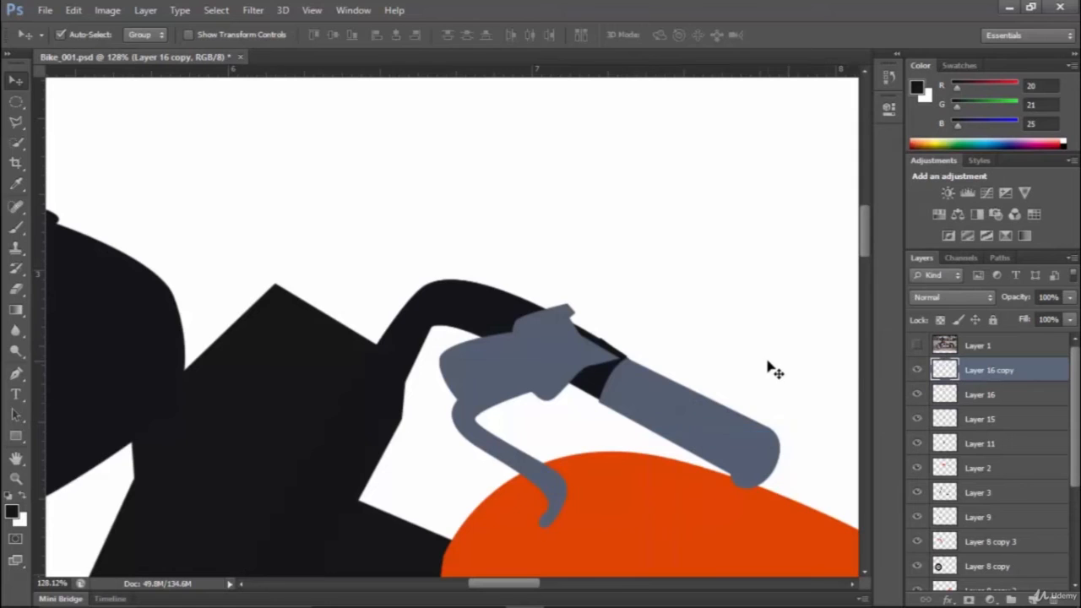
Move the merged handlebar copy up and left of the original with Free Transform, to about X 2078 px, Y 881 px.
{"action": "key", "text": "ctrl+t"}
{"action": "left_click_drag", "start_coordinate": [607, 373], "coordinate": [543, 223]}
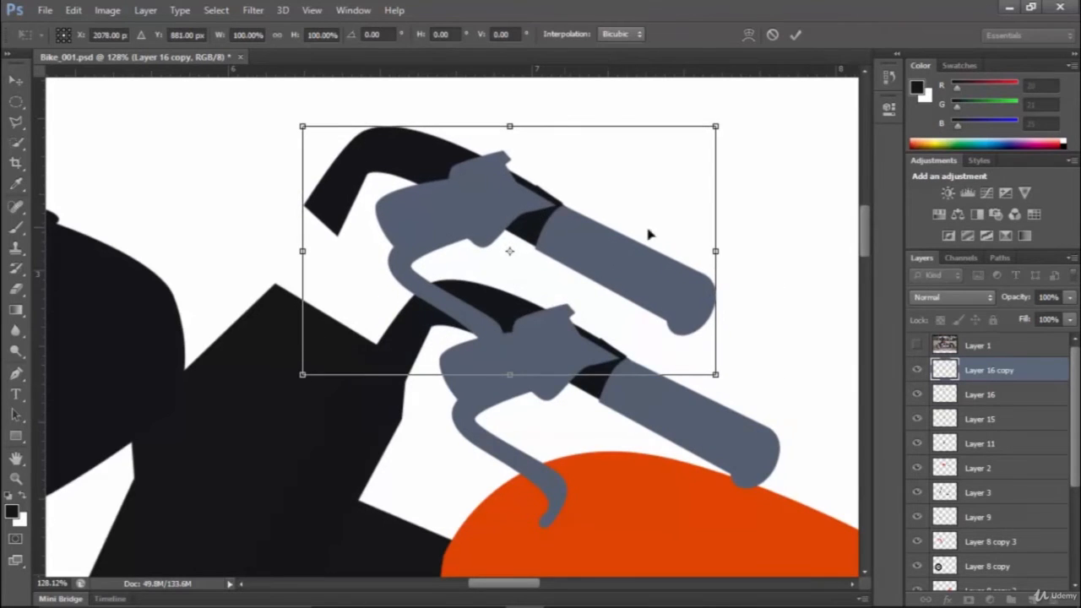
{"action": "right_click", "coordinate": [666, 263]}
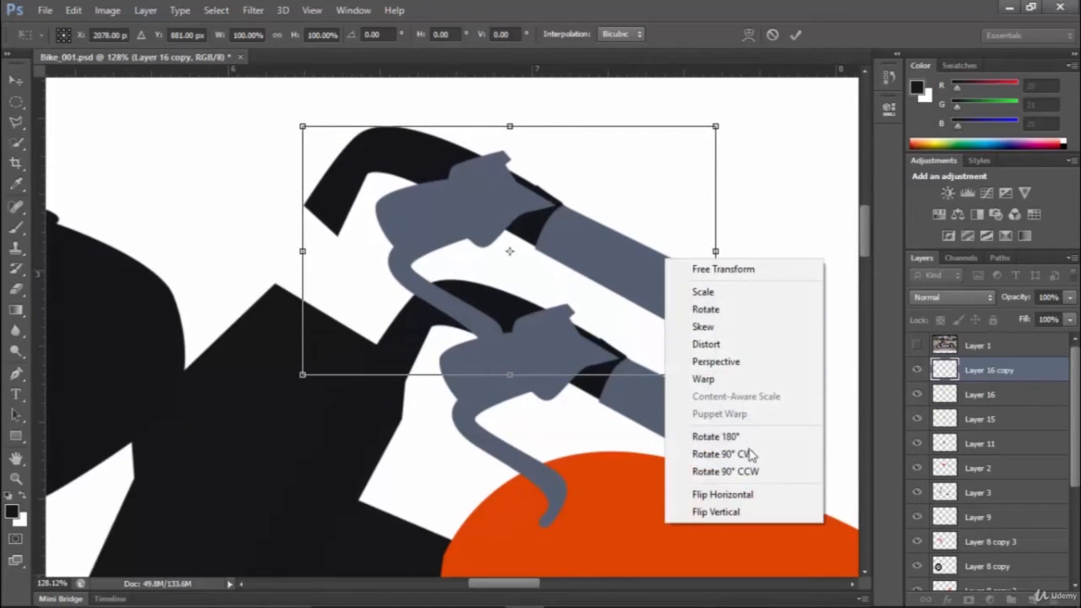
{"action": "left_click", "coordinate": [737, 496]}
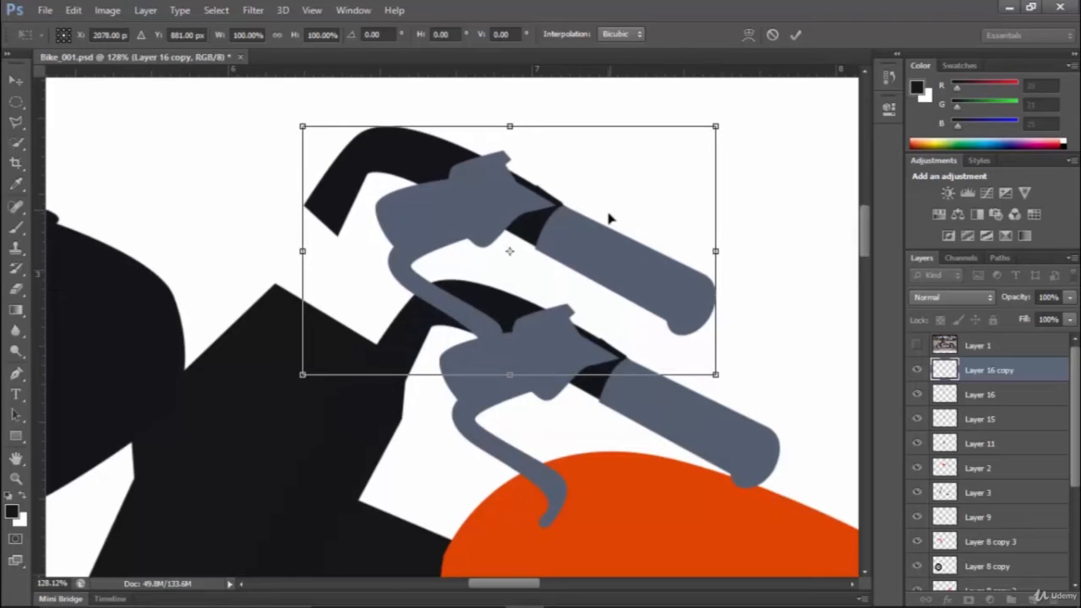
{"action": "left_click", "coordinate": [796, 34]}
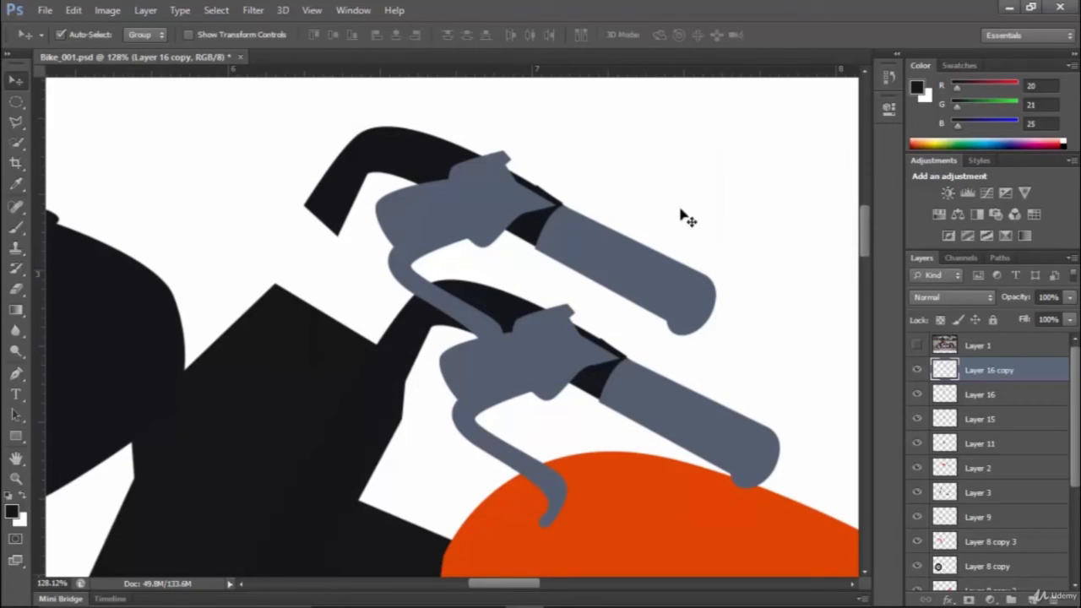
Flip the merged handlebar copy horizontally and rotate it into place above the headlight, at about X 1788 px, Y 820 px.
{"action": "key", "text": "ctrl+t"}
{"action": "right_click", "coordinate": [610, 271]}
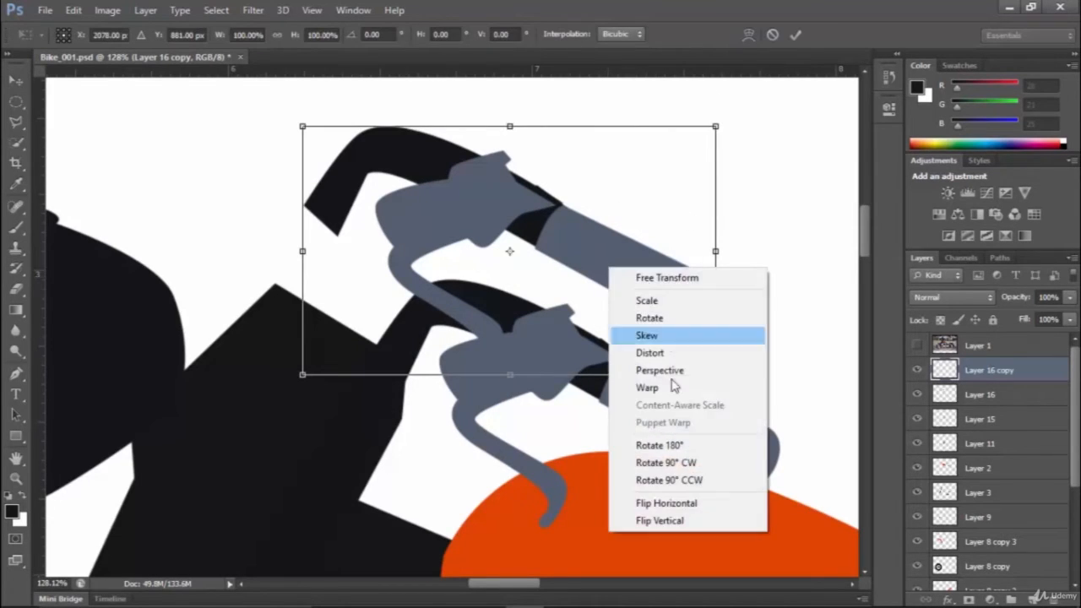
{"action": "left_click", "coordinate": [664, 503]}
{"action": "left_click_drag", "start_coordinate": [379, 217], "coordinate": [170, 223]}
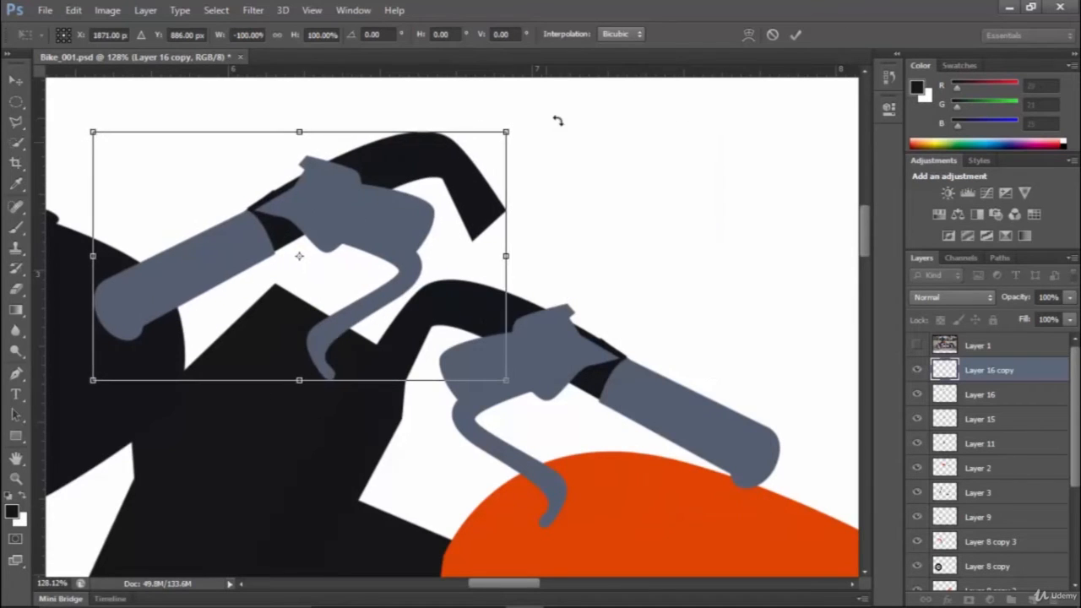
{"action": "left_click_drag", "start_coordinate": [557, 121], "coordinate": [329, 267]}
{"action": "scroll", "coordinate": [492, 321], "scroll_direction": "down", "scroll_amount": 5}
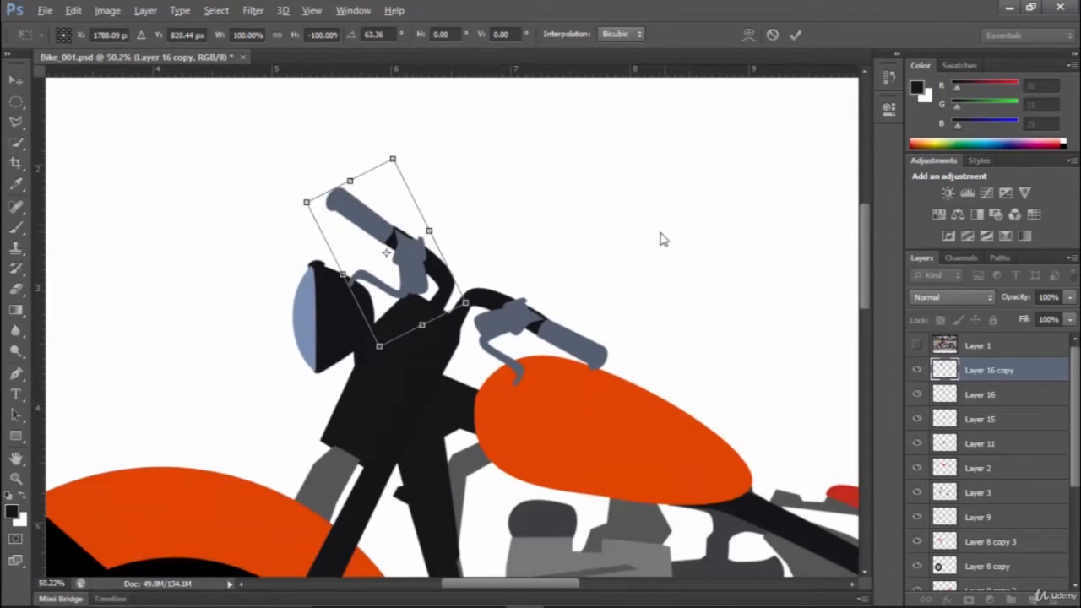
{"action": "key", "text": "ctrl+z"}
{"action": "key", "text": "ctrl+z"}
{"action": "left_click", "coordinate": [794, 35]}
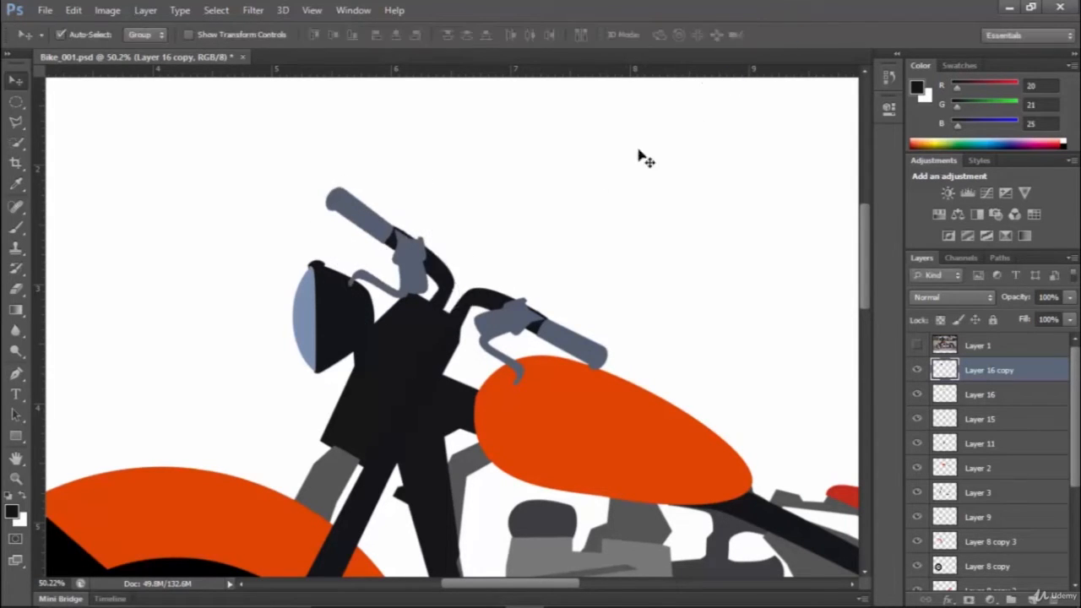
Flip the handlebar copy horizontally again, rotate it to about 57°, and place it at about X 2044 px, Y 929 px.
{"action": "key", "text": "ctrl+t"}
{"action": "right_click", "coordinate": [424, 255]}
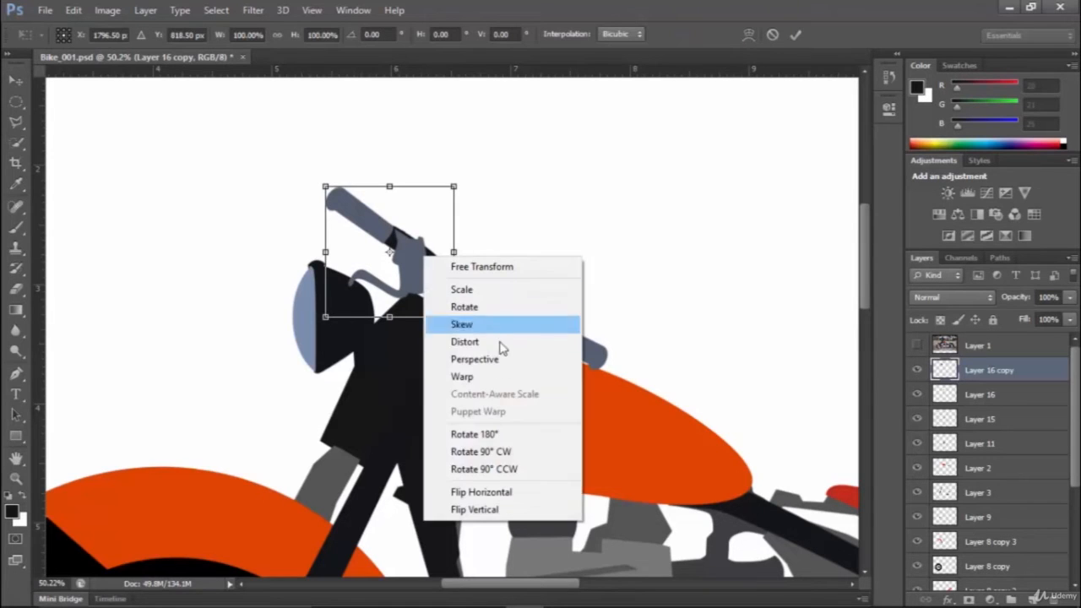
{"action": "left_click", "coordinate": [499, 490]}
{"action": "left_click_drag", "start_coordinate": [389, 251], "coordinate": [490, 243]}
{"action": "left_click_drag", "start_coordinate": [555, 164], "coordinate": [622, 283]}
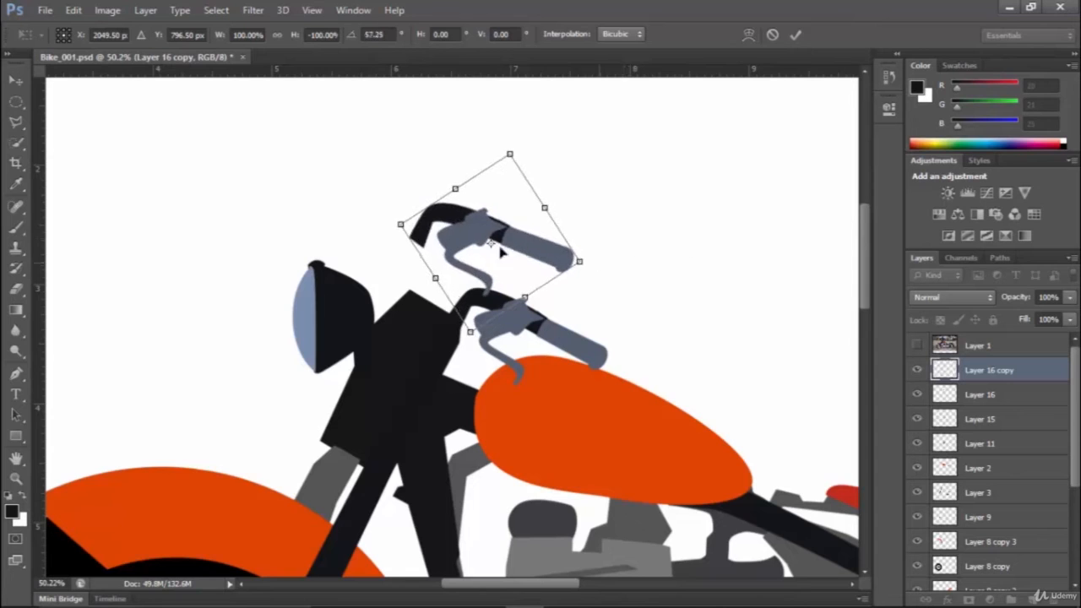
{"action": "left_click_drag", "start_coordinate": [483, 225], "coordinate": [480, 278]}
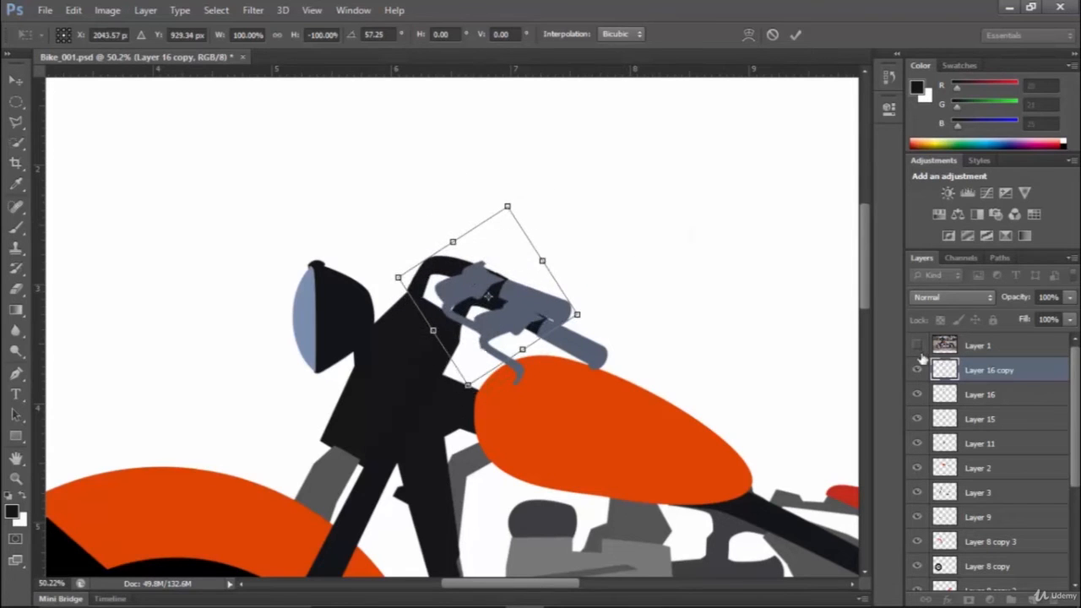
{"action": "key", "text": "Return"}
Using the reference photo as a guide, scale the handlebar copy to about 88.67%, rotate it about -8.6°, and place it above the original.
{"action": "left_click", "coordinate": [917, 346]}
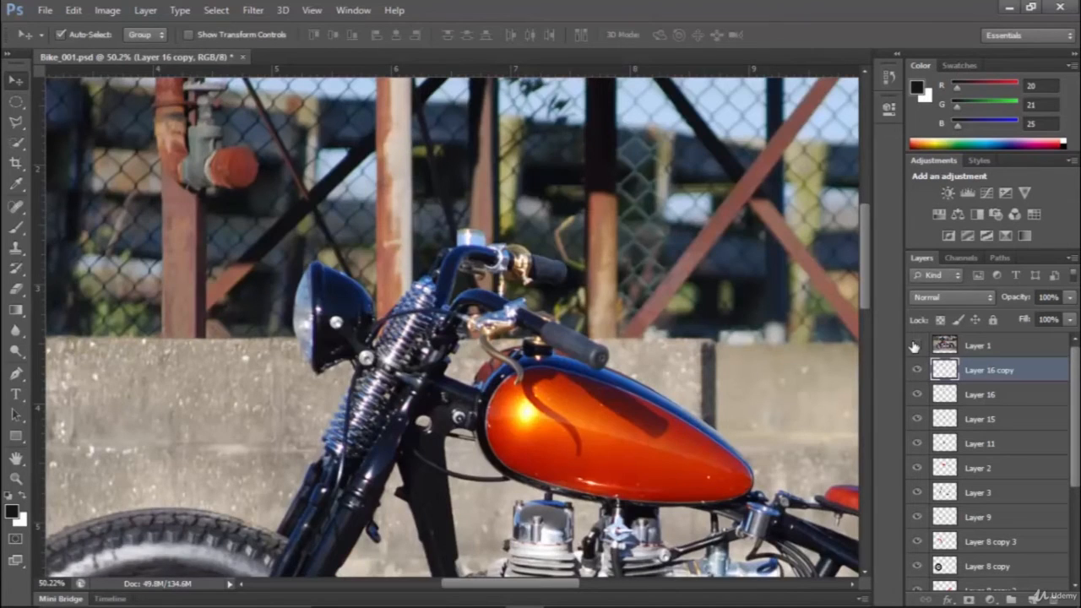
{"action": "left_click", "coordinate": [916, 346]}
{"action": "key", "text": "ctrl+t"}
{"action": "left_click_drag", "start_coordinate": [592, 254], "coordinate": [543, 259]}
{"action": "left_click_drag", "start_coordinate": [496, 302], "coordinate": [519, 272]}
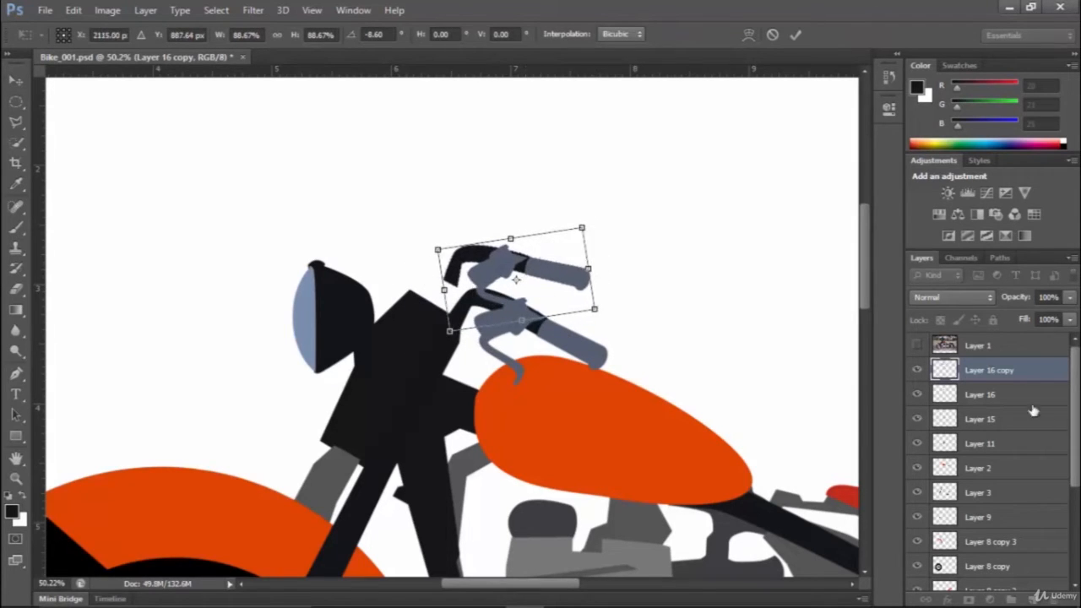
{"action": "key", "text": "Return"}
Reorder Layer 16 copy below Layer 3 and shift the handlebar copy right to about X 2194 px, Y 889.5 px.
{"action": "left_click_drag", "start_coordinate": [1016, 375], "coordinate": [937, 429]}
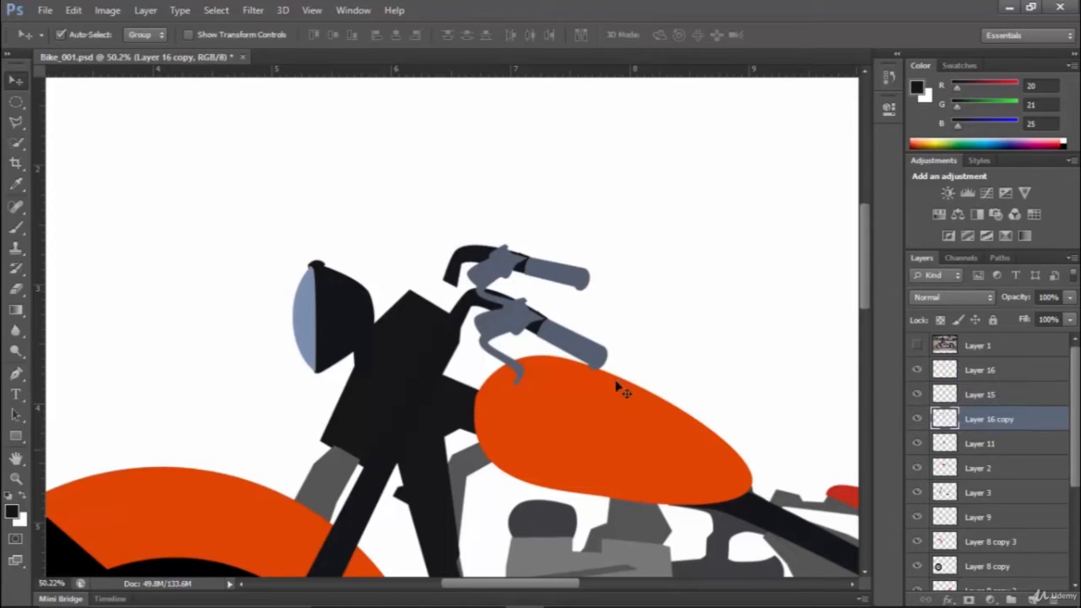
{"action": "left_click_drag", "start_coordinate": [1047, 423], "coordinate": [994, 511]}
{"action": "left_click_drag", "start_coordinate": [541, 274], "coordinate": [568, 271]}
Reduce the handlebar copy to about 94% height, flip it vertically, and rotate it so the lever points up, at about -151.5°.
{"action": "key", "text": "ctrl+t"}
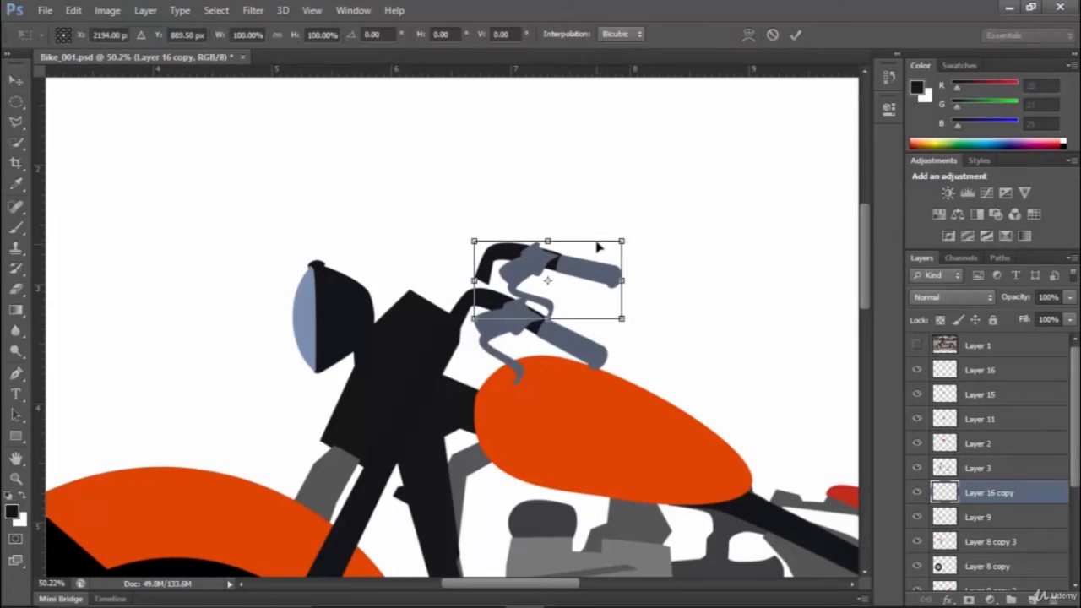
{"action": "left_click_drag", "start_coordinate": [544, 234], "coordinate": [549, 246]}
{"action": "right_click", "coordinate": [553, 266]}
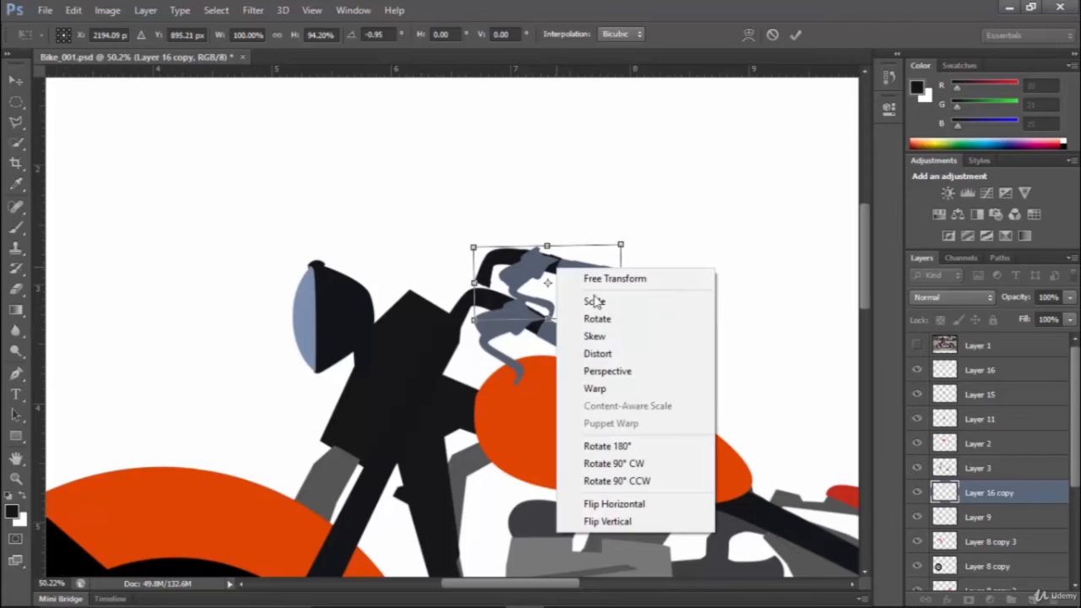
{"action": "left_click", "coordinate": [602, 519]}
{"action": "left_click_drag", "start_coordinate": [566, 298], "coordinate": [534, 254]}
{"action": "left_click_drag", "start_coordinate": [628, 204], "coordinate": [622, 243]}
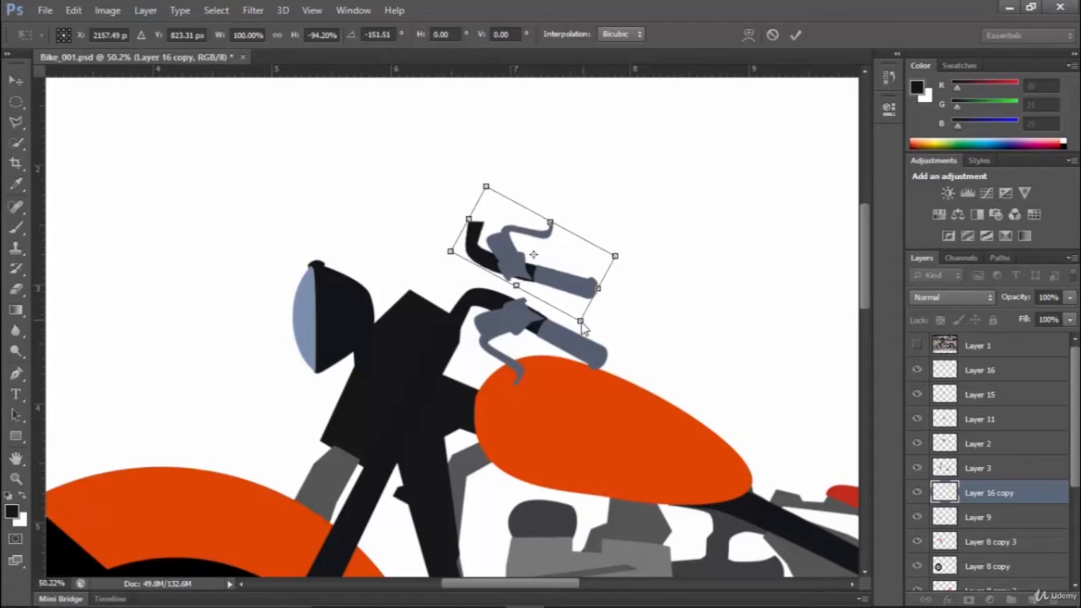
Distort the flipped handlebar copy's corners to flatten and narrow it, and move it to about X 2199 px, Y 866 px.
{"action": "left_click_drag", "start_coordinate": [583, 329], "coordinate": [568, 309]}
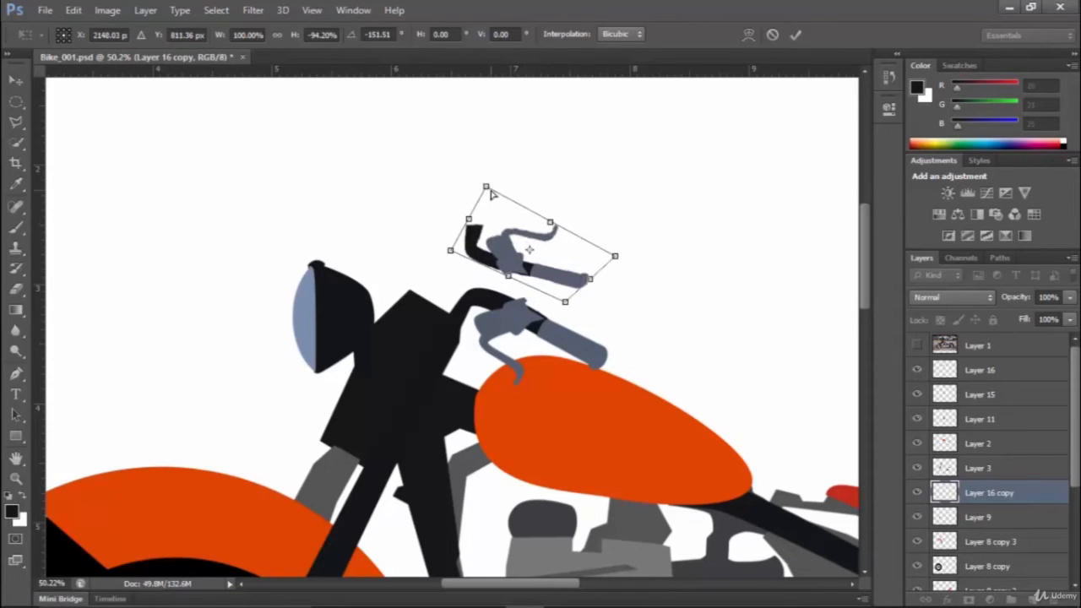
{"action": "left_click_drag", "start_coordinate": [487, 187], "coordinate": [490, 216]}
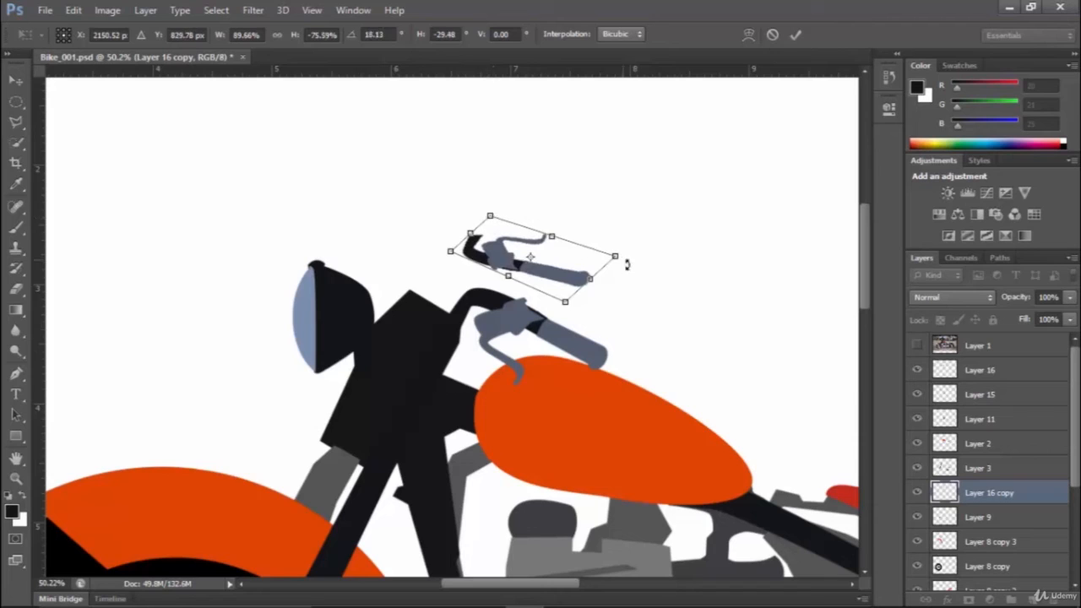
{"action": "left_click_drag", "start_coordinate": [615, 263], "coordinate": [597, 252]}
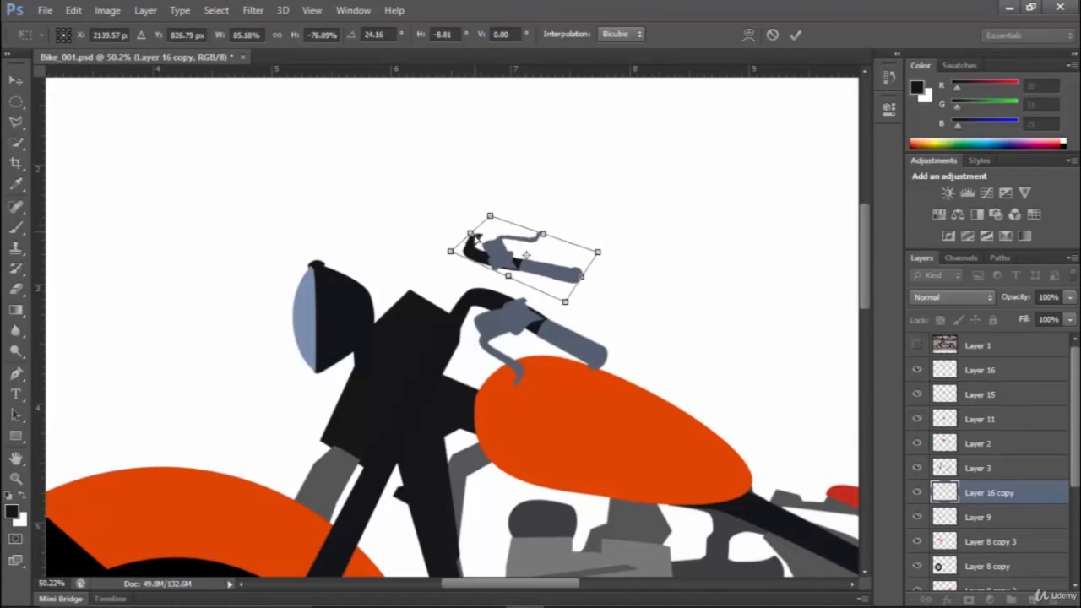
{"action": "left_click_drag", "start_coordinate": [470, 235], "coordinate": [470, 249]}
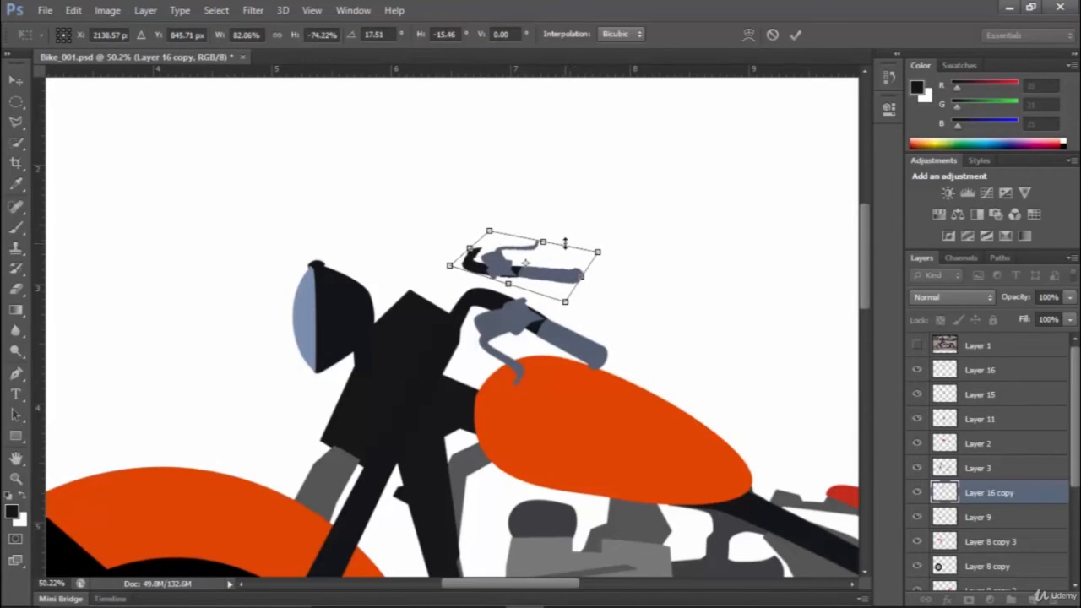
{"action": "left_click_drag", "start_coordinate": [545, 279], "coordinate": [555, 287]}
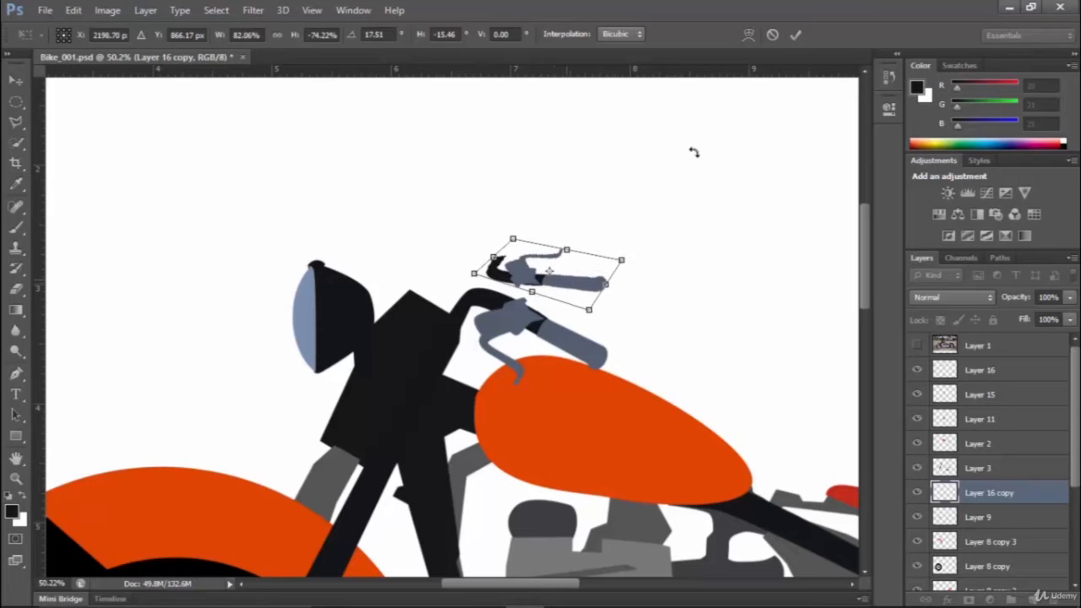
{"action": "left_click", "coordinate": [795, 35]}
Compare the flipped handlebar copy with the second handlebar in the Layer 1 reference photo.
{"action": "left_click", "coordinate": [916, 346]}
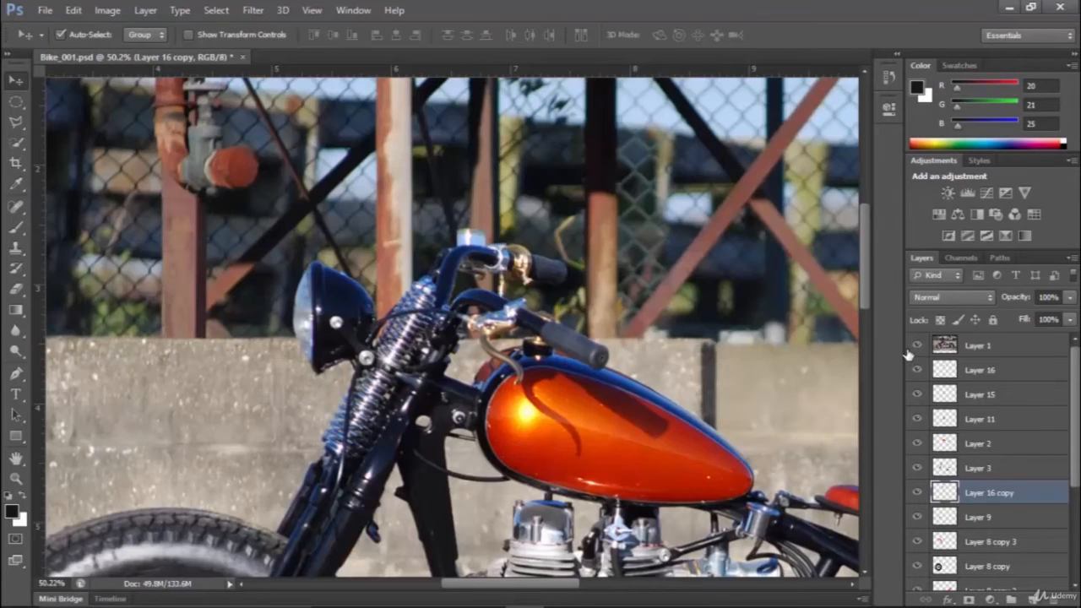
{"action": "left_click", "coordinate": [908, 352]}
{"action": "left_click", "coordinate": [908, 351]}
{"action": "left_click", "coordinate": [908, 352]}
{"action": "left_click", "coordinate": [908, 351]}
{"action": "left_click", "coordinate": [916, 353]}
{"action": "scroll", "coordinate": [570, 288], "scroll_direction": "up", "scroll_amount": 1}
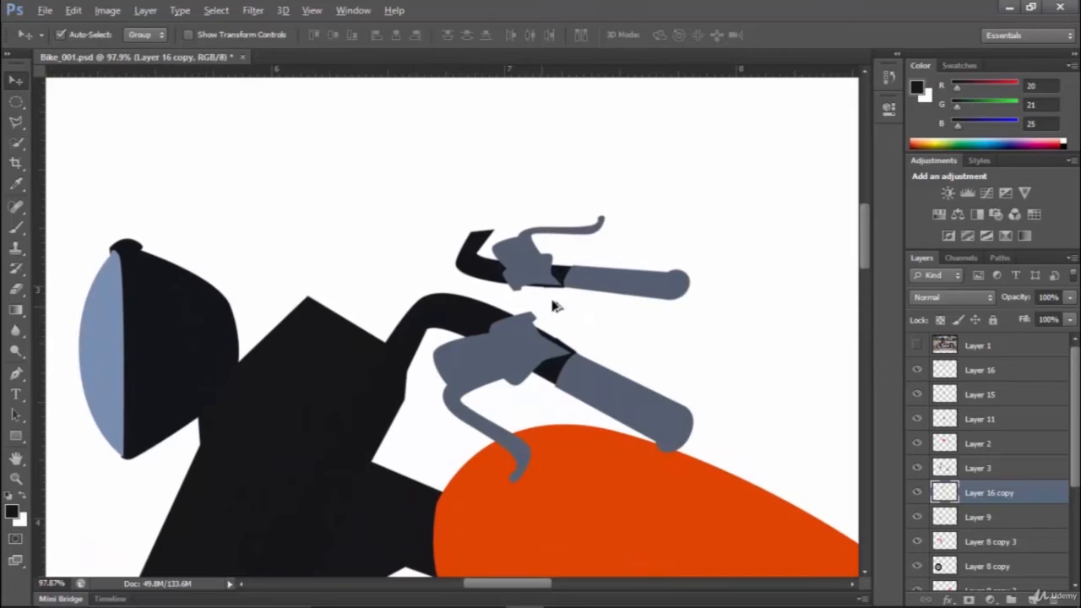
Undo the last transform of the handlebar copy and delete Layer 16 copy.
{"action": "key", "text": "alt"}
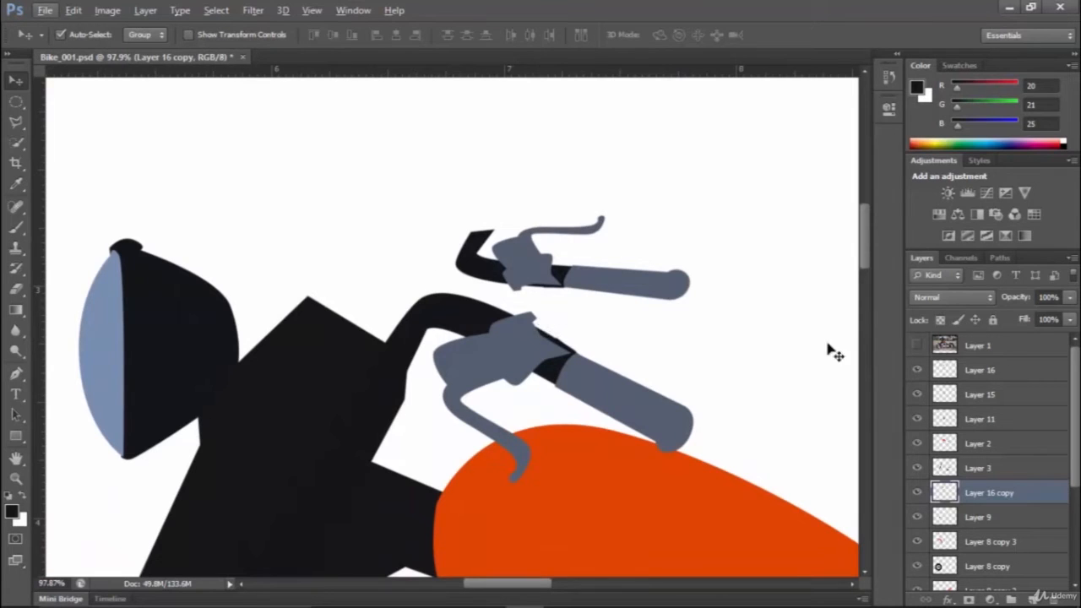
{"action": "key", "text": "ctrl+alt+z"}
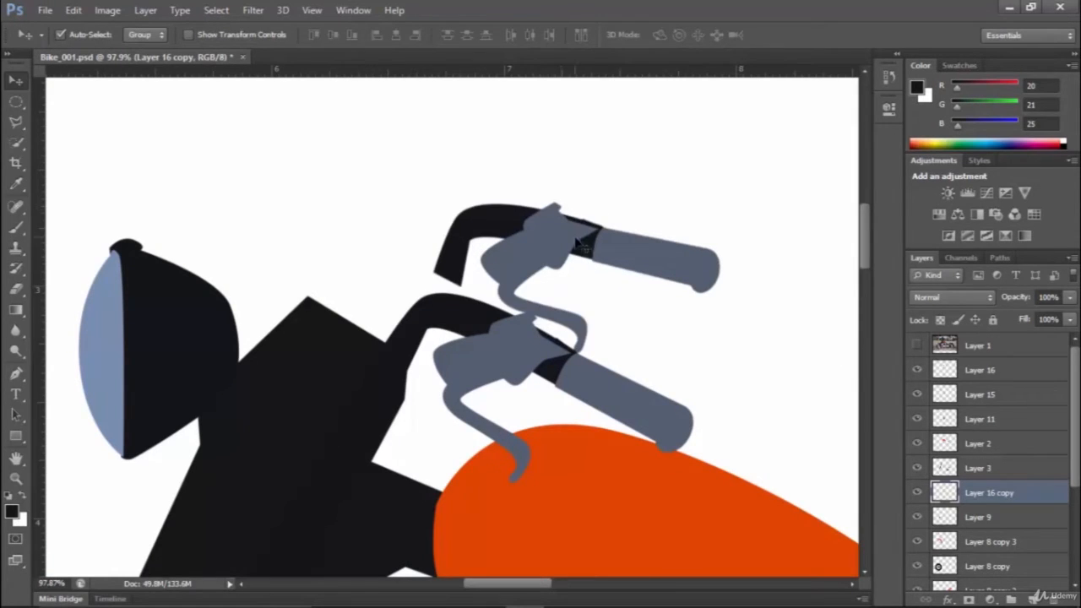
{"action": "key", "text": "Delete"}
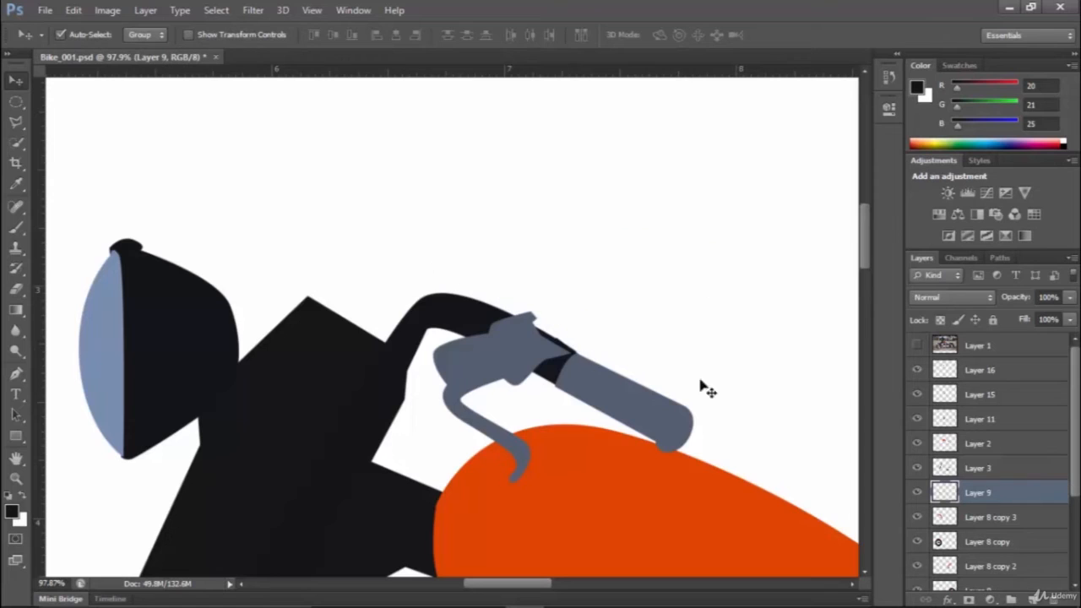
Outline the black handlebar on Layer 3 with the Polygonal Lasso tool and copy it to a new layer.
{"action": "right_click", "coordinate": [478, 357]}
{"action": "key", "text": "Escape"}
{"action": "right_click", "coordinate": [440, 321]}
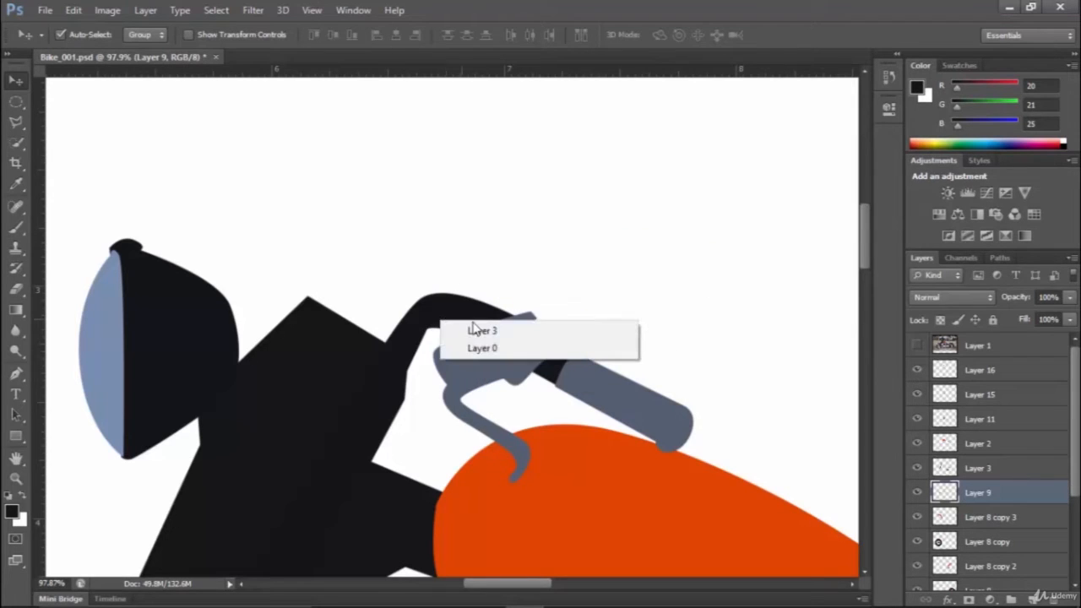
{"action": "left_click", "coordinate": [478, 331]}
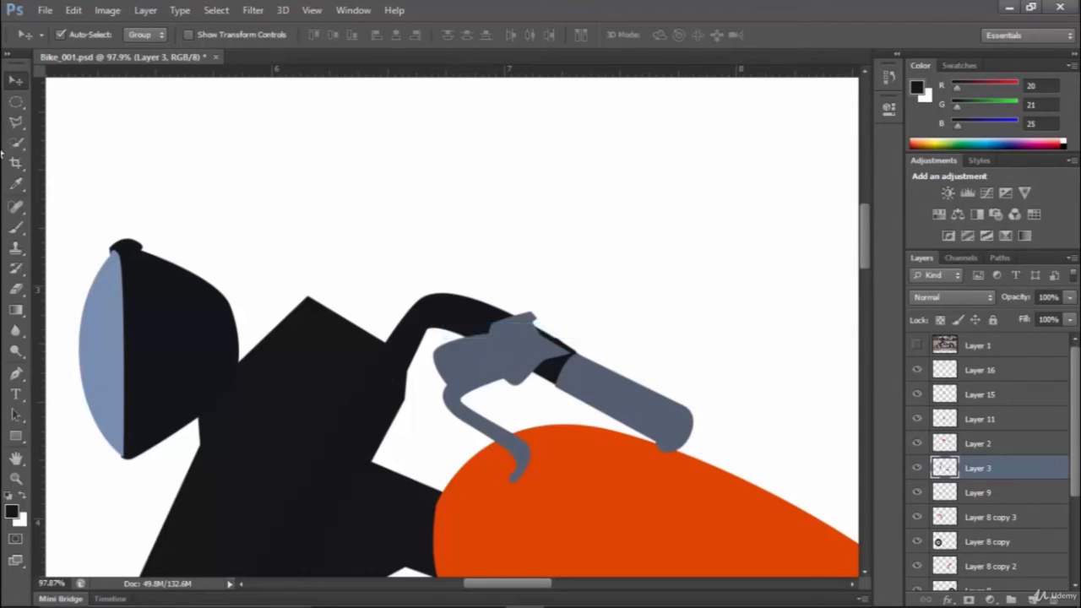
{"action": "left_click", "coordinate": [15, 122]}
{"action": "left_click", "coordinate": [503, 241]}
{"action": "left_click", "coordinate": [355, 298]}
{"action": "left_click", "coordinate": [360, 424]}
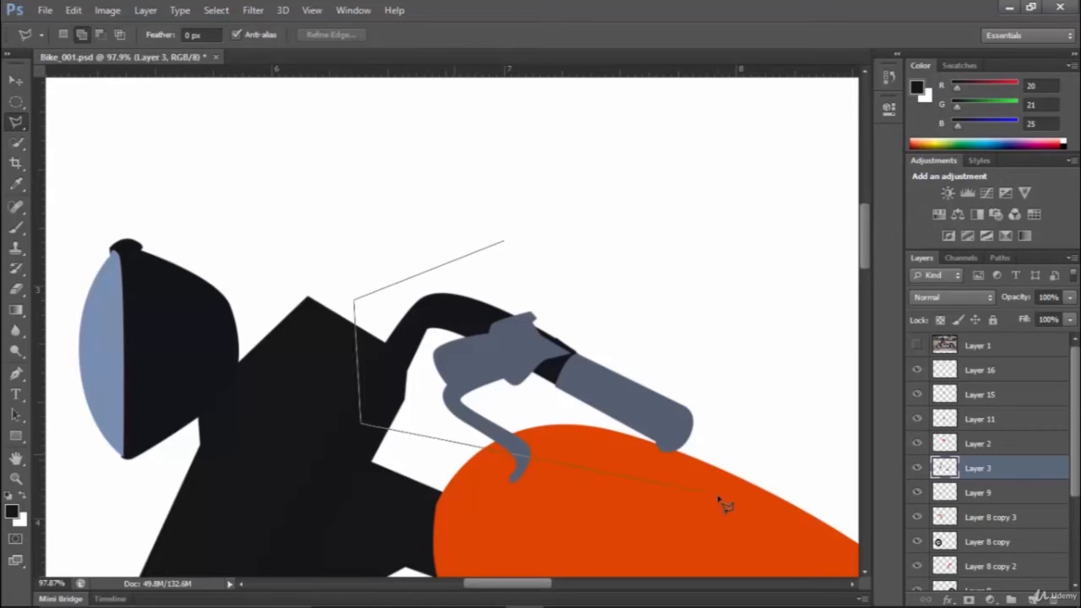
{"action": "left_click", "coordinate": [723, 504]}
{"action": "double_click", "coordinate": [750, 313]}
{"action": "key", "text": "ctrl+j"}
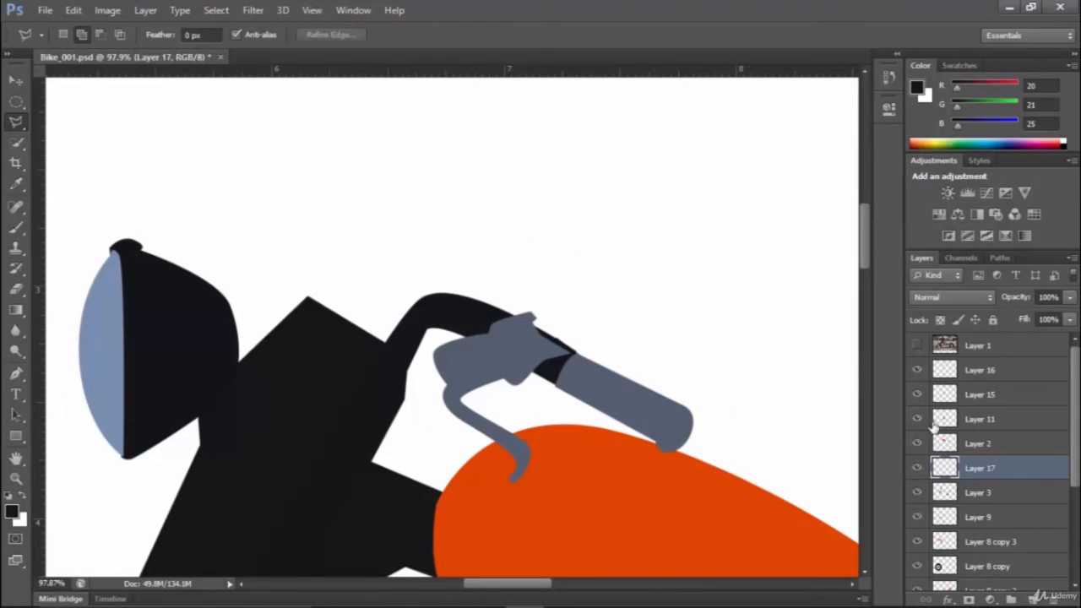
Place Layer 17 above Layer 16 and move the black handlebar copy up from the original, to about X 2046 px, Y 896 px.
{"action": "left_click_drag", "start_coordinate": [984, 466], "coordinate": [965, 380]}
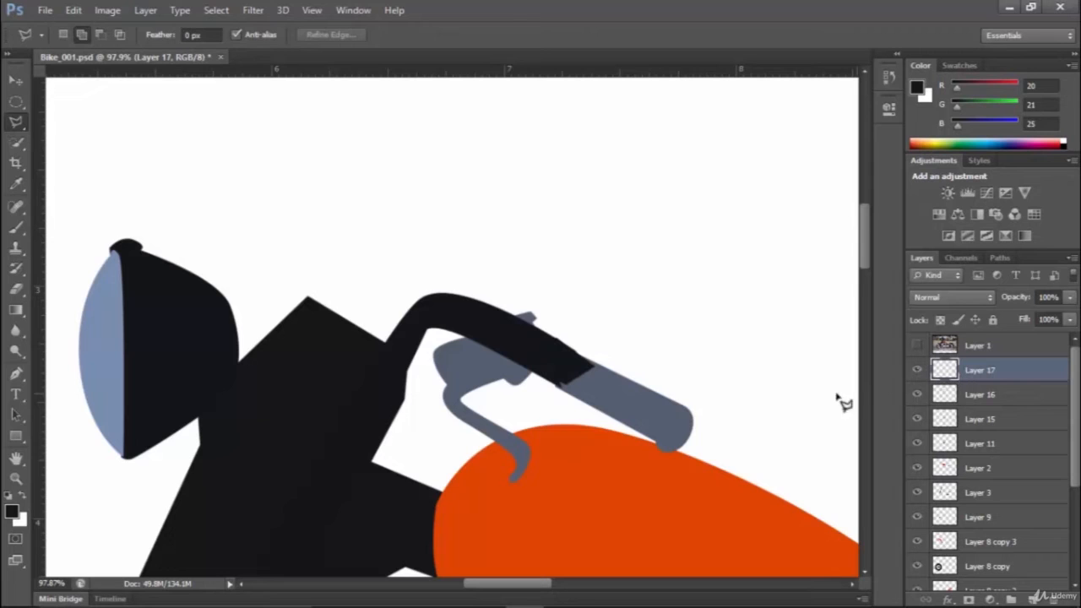
{"action": "key", "text": "v"}
{"action": "mouse_move", "coordinate": [473, 320]}
{"action": "left_mouse_down"}
{"action": "mouse_move", "coordinate": [473, 265]}
{"action": "mouse_move", "coordinate": [456, 253]}
{"action": "mouse_move", "coordinate": [469, 235]}
{"action": "mouse_move", "coordinate": [466, 247]}
{"action": "left_mouse_up"}
Scale the black handlebar copy to about 96% width and 78% height, and distort it into a flatter second handlebar above the original.
{"action": "key", "text": "ctrl+t"}
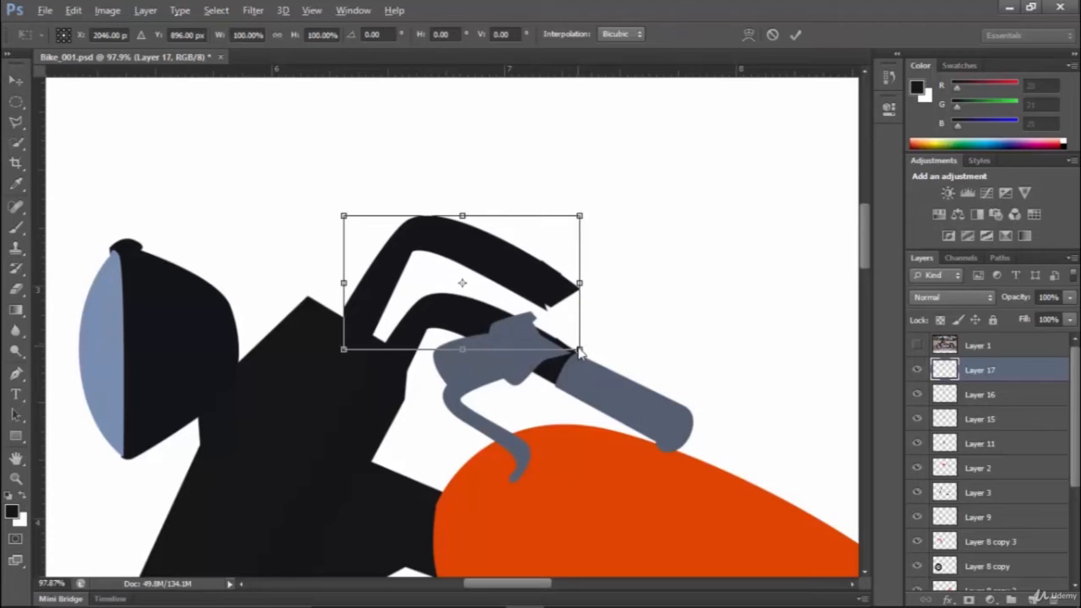
{"action": "mouse_move", "coordinate": [572, 343]}
{"action": "left_mouse_down"}
{"action": "mouse_move", "coordinate": [573, 319]}
{"action": "mouse_move", "coordinate": [577, 335]}
{"action": "left_mouse_up"}
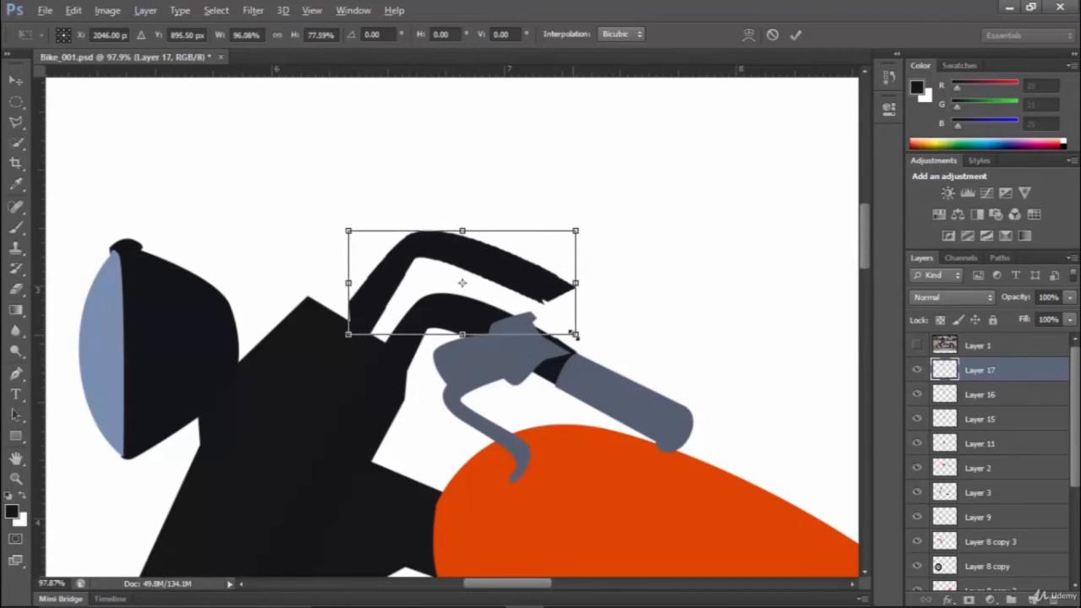
{"action": "left_click_drag", "start_coordinate": [576, 235], "coordinate": [558, 223]}
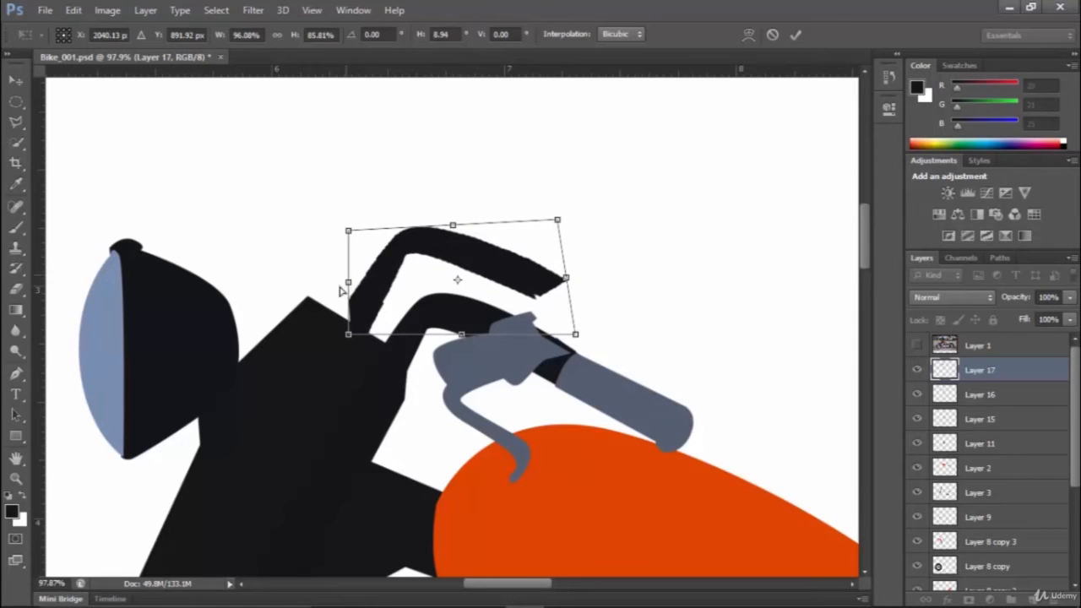
{"action": "left_click_drag", "start_coordinate": [342, 291], "coordinate": [331, 296]}
{"action": "mouse_move", "coordinate": [518, 279]}
{"action": "left_mouse_down"}
{"action": "mouse_move", "coordinate": [534, 283]}
{"action": "mouse_move", "coordinate": [534, 272]}
{"action": "mouse_move", "coordinate": [534, 283]}
{"action": "left_mouse_up"}
{"action": "key", "text": "Return"}
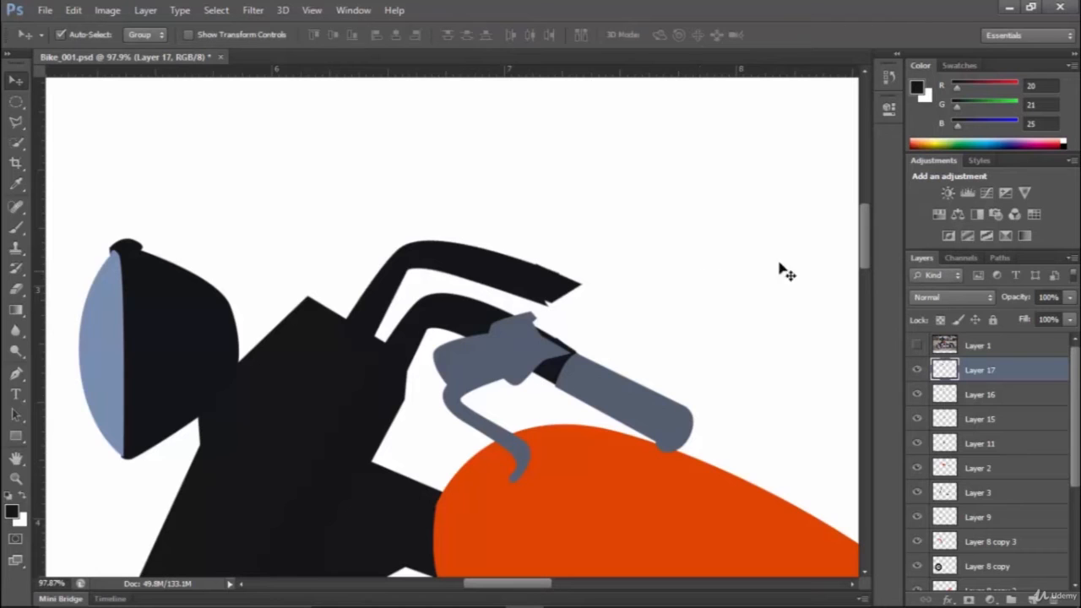
Check the second handlebar against the Layer 1 photo and duplicate Layer 16 with the grip and lever.
{"action": "left_click", "coordinate": [913, 347]}
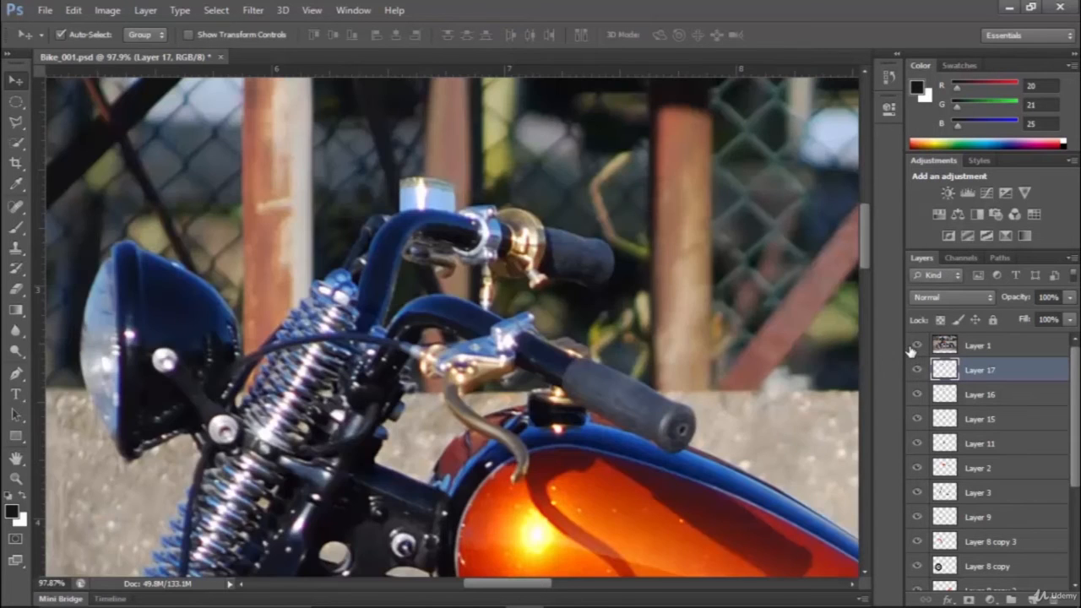
{"action": "left_click", "coordinate": [914, 347]}
{"action": "right_click", "coordinate": [602, 397]}
{"action": "left_click", "coordinate": [608, 395]}
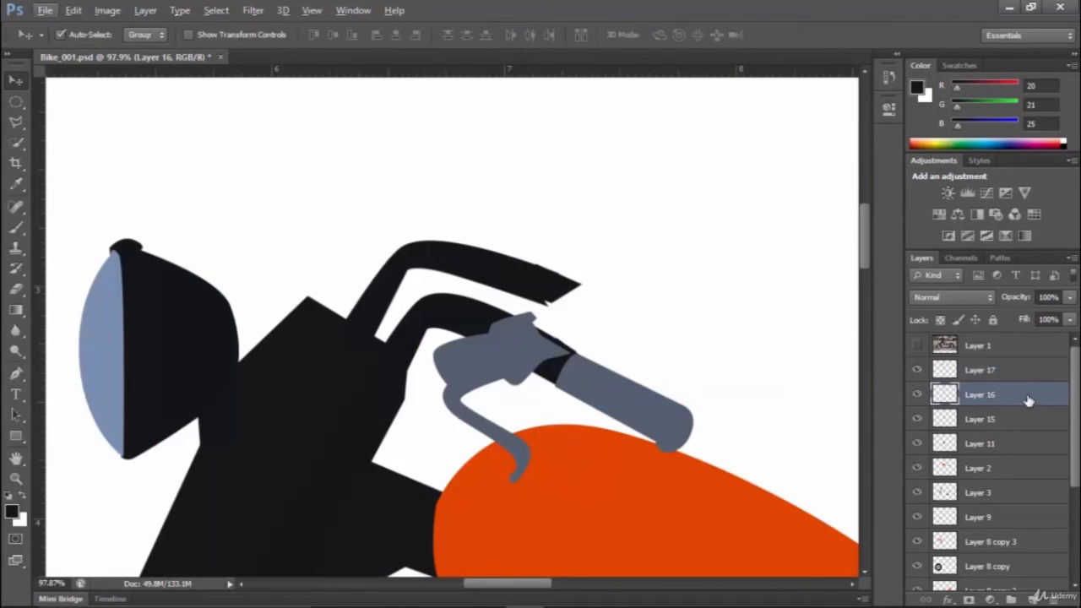
{"action": "key", "text": "ctrl+j"}
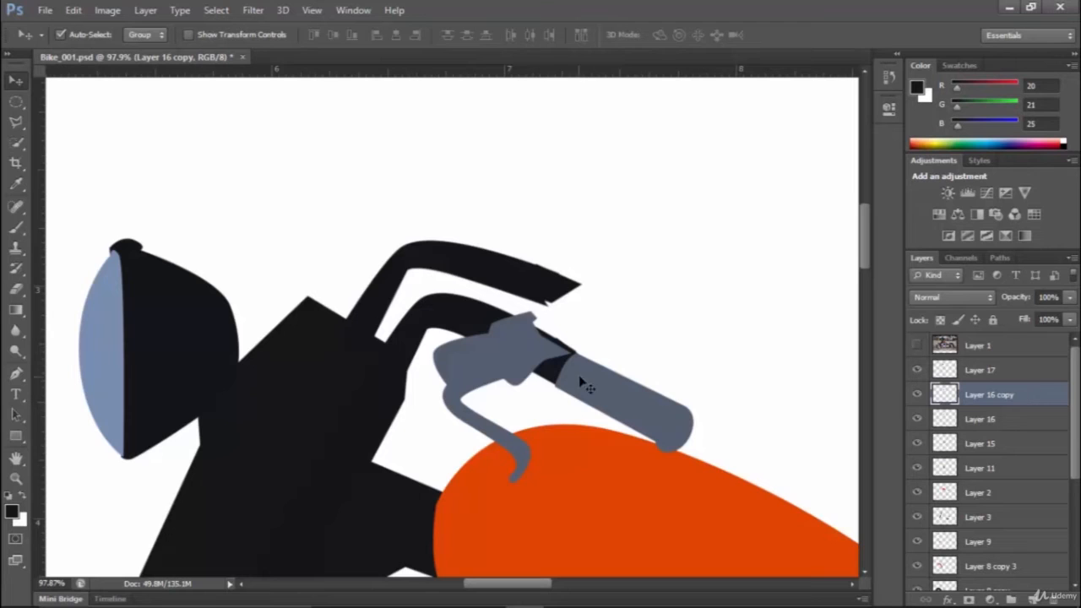
Move the grip and lever copy up onto the second handlebar, place Layer 16 copy above Layer 17, and check it against the Layer 1 photo.
{"action": "left_click_drag", "start_coordinate": [580, 379], "coordinate": [566, 317]}
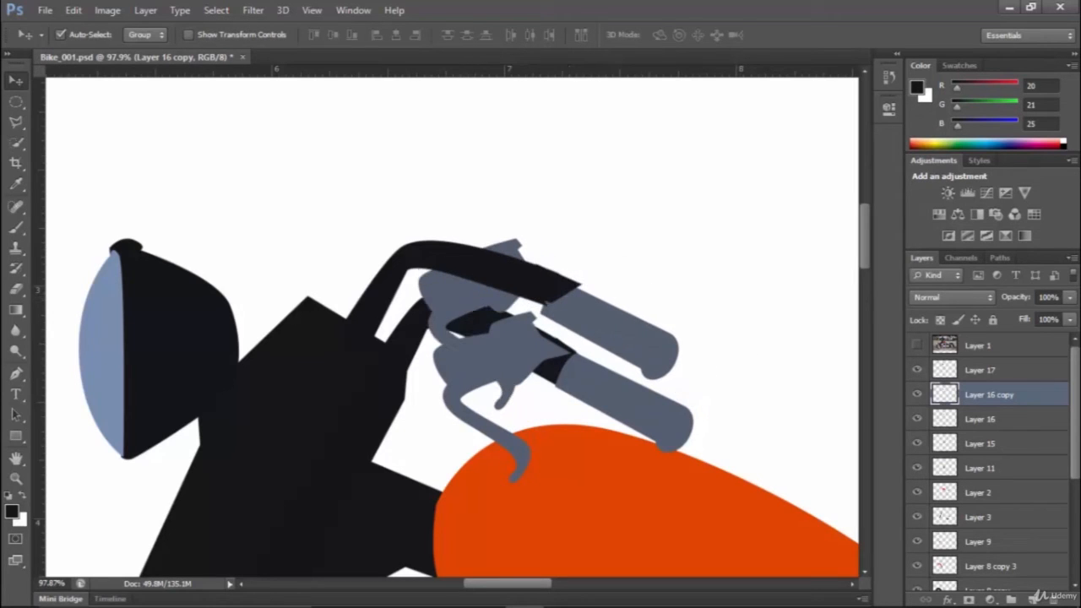
{"action": "left_click_drag", "start_coordinate": [1014, 382], "coordinate": [1009, 365]}
{"action": "left_click_drag", "start_coordinate": [566, 302], "coordinate": [569, 289]}
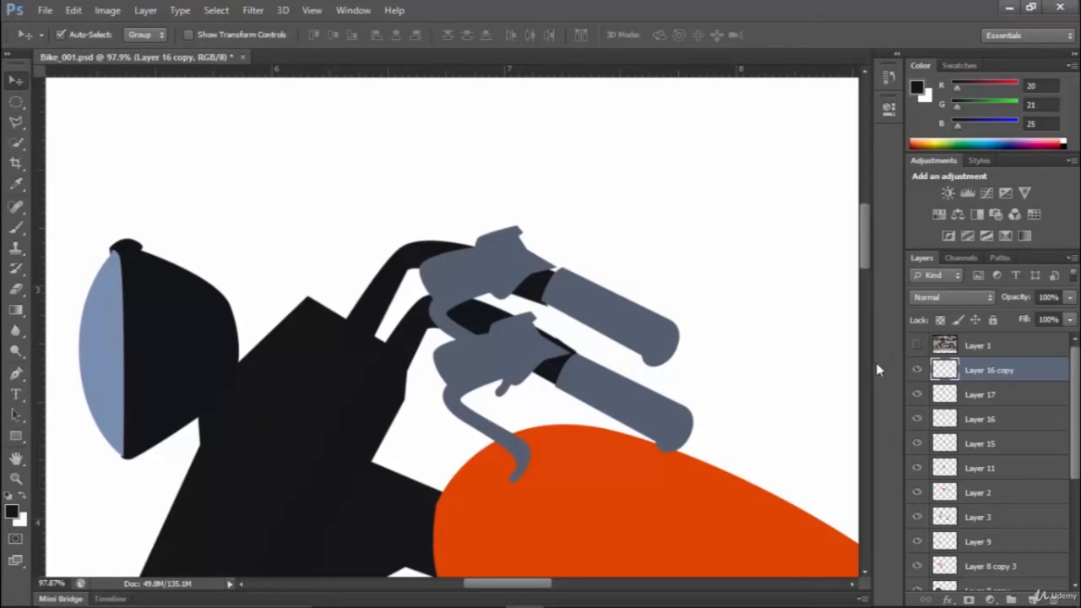
{"action": "left_click", "coordinate": [917, 346]}
{"action": "left_click", "coordinate": [917, 346]}
Outline the lever part of Layer 16 copy with the Polygonal Lasso tool, leaving out the grip, and copy it to a new layer.
{"action": "key", "text": "l"}
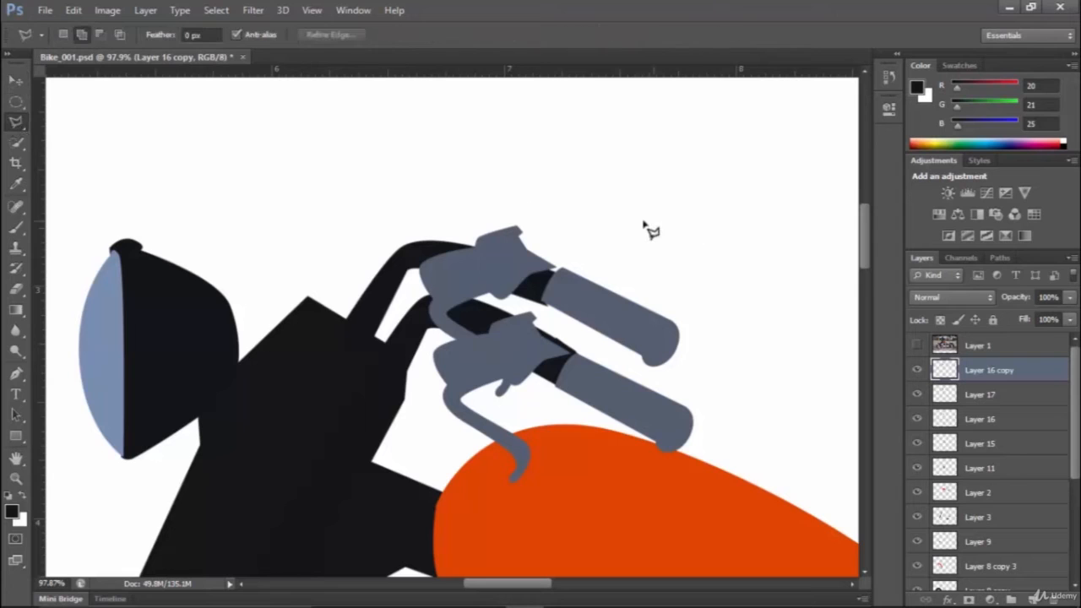
{"action": "left_click", "coordinate": [635, 221]}
{"action": "left_click", "coordinate": [557, 269]}
{"action": "left_click", "coordinate": [579, 441]}
{"action": "left_click", "coordinate": [454, 492]}
{"action": "left_click", "coordinate": [342, 159]}
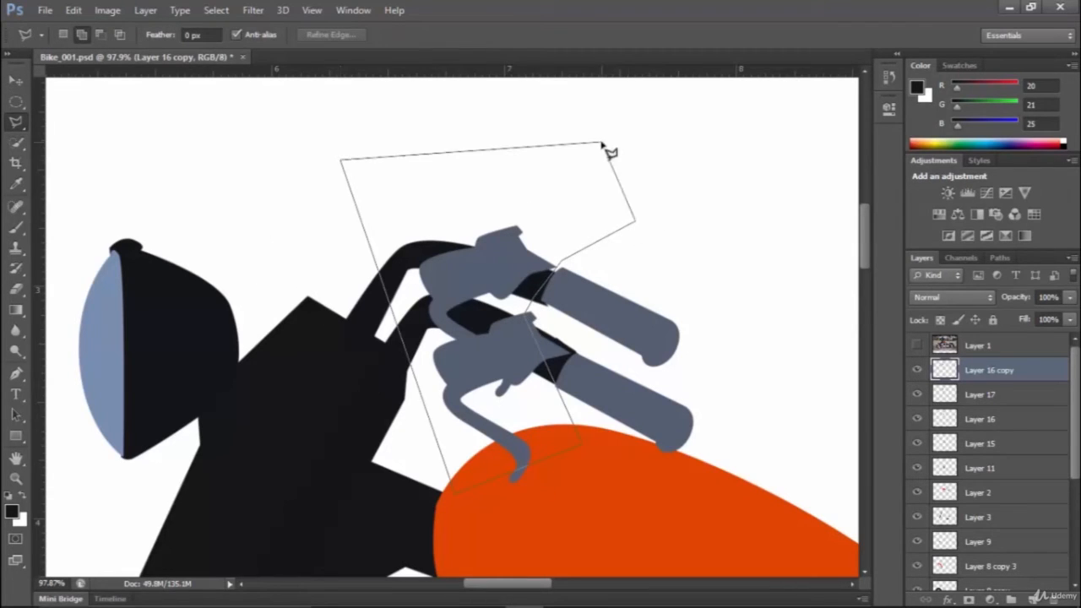
{"action": "left_click", "coordinate": [601, 142]}
{"action": "left_click", "coordinate": [635, 222]}
{"action": "key", "text": "ctrl+j"}
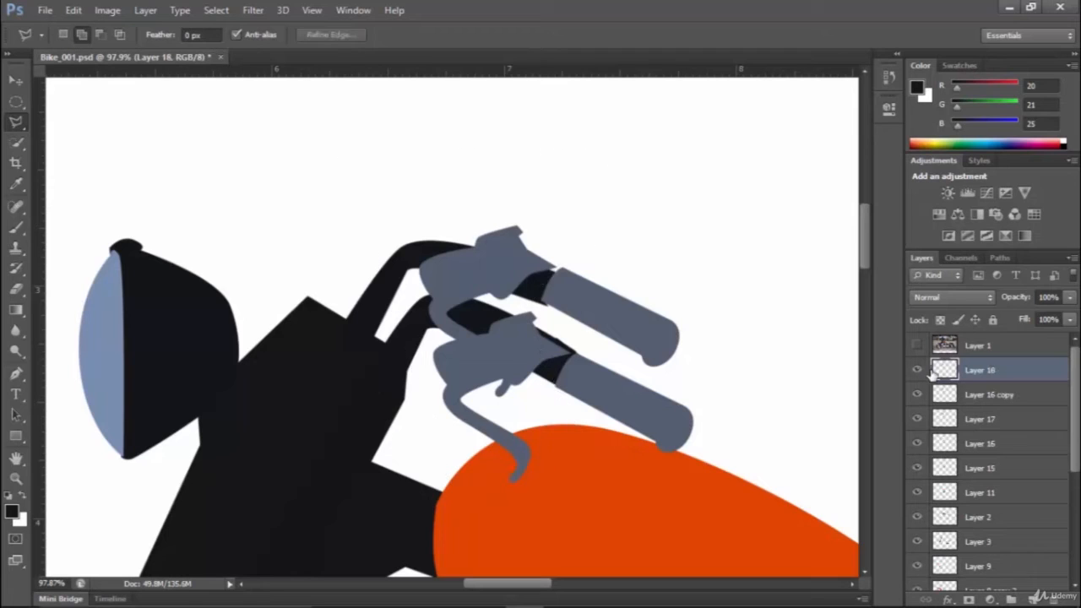
Delete the lever from Layer 16 copy using the outline of Layer 18 as the selection, and hide Layer 18.
{"action": "left_click", "coordinate": [942, 372], "text": "ctrl"}
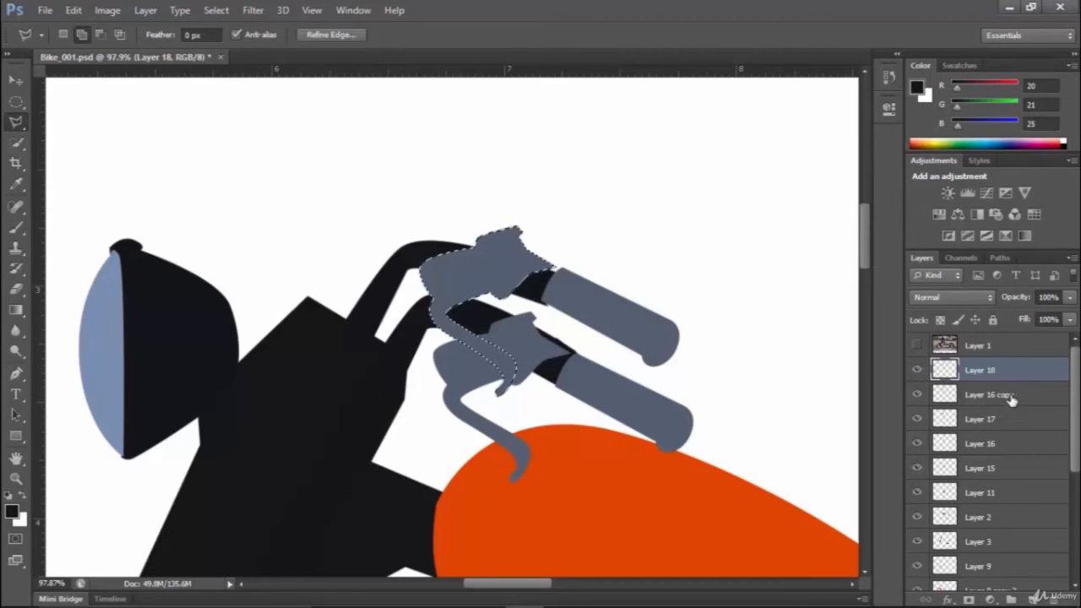
{"action": "left_click", "coordinate": [1012, 397]}
{"action": "key", "text": "Delete"}
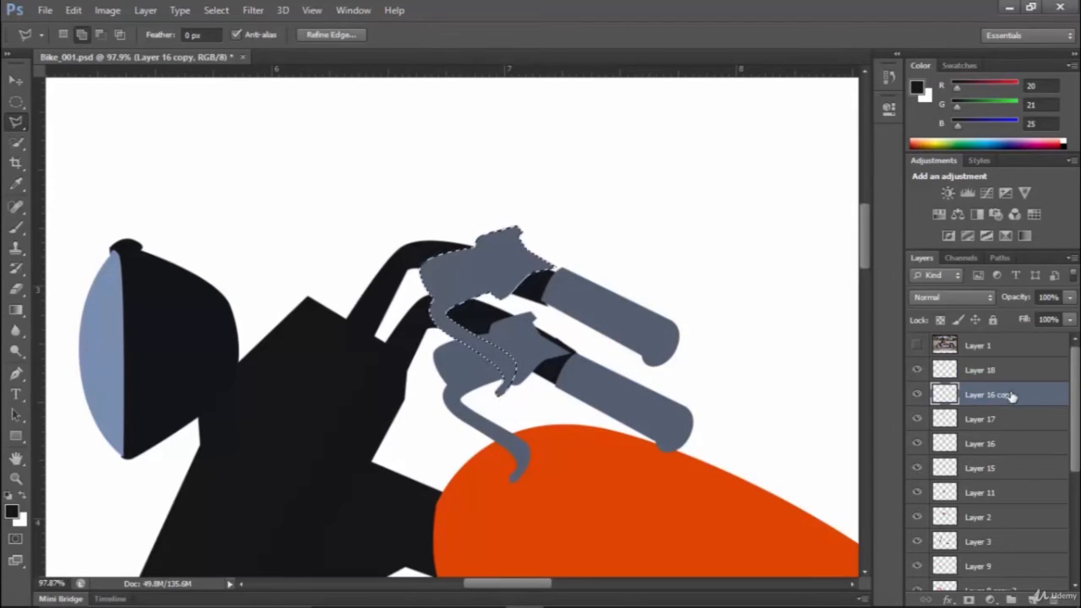
{"action": "key", "text": "ctrl+d"}
{"action": "left_click", "coordinate": [917, 370]}
{"action": "left_click", "coordinate": [917, 370]}
{"action": "left_click", "coordinate": [917, 370]}
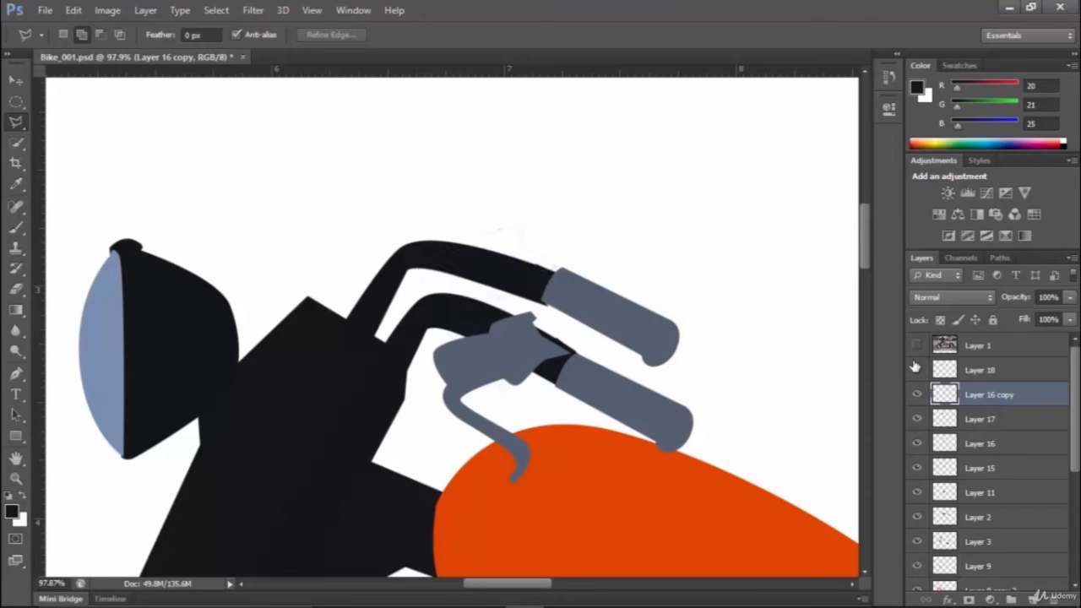
Lasso the area around the second handlebar on Layer 16 copy and erase the faint leftover lever edges.
{"action": "left_click", "coordinate": [570, 209]}
{"action": "left_click", "coordinate": [506, 196]}
{"action": "left_click", "coordinate": [310, 254]}
{"action": "left_click", "coordinate": [348, 318]}
{"action": "left_click", "coordinate": [456, 414]}
{"action": "left_click", "coordinate": [541, 425]}
{"action": "left_click", "coordinate": [540, 359]}
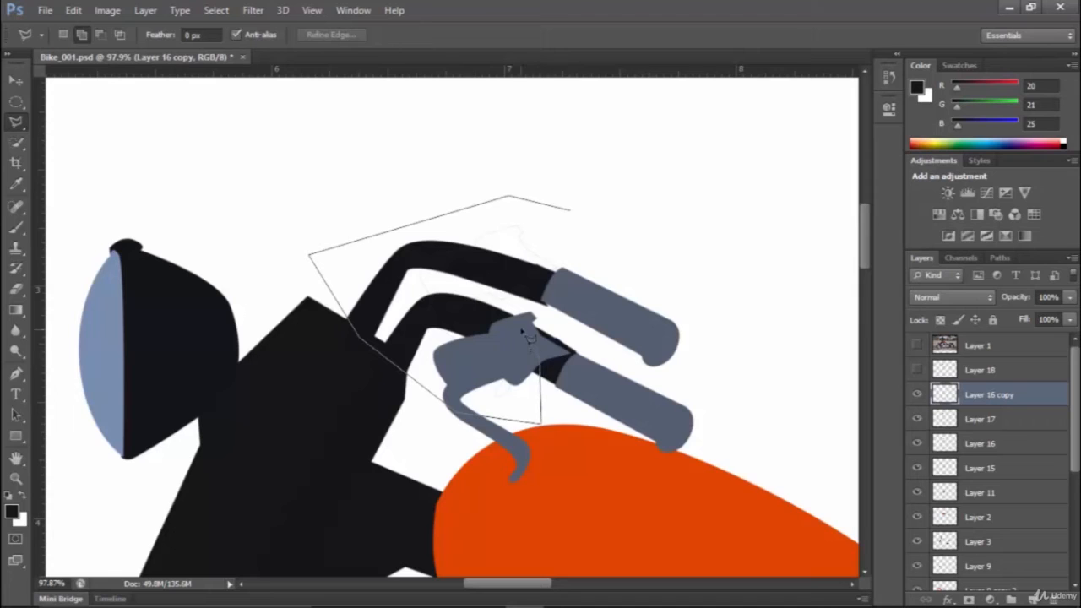
{"action": "double_click", "coordinate": [592, 225]}
{"action": "key", "text": "ctrl+d"}
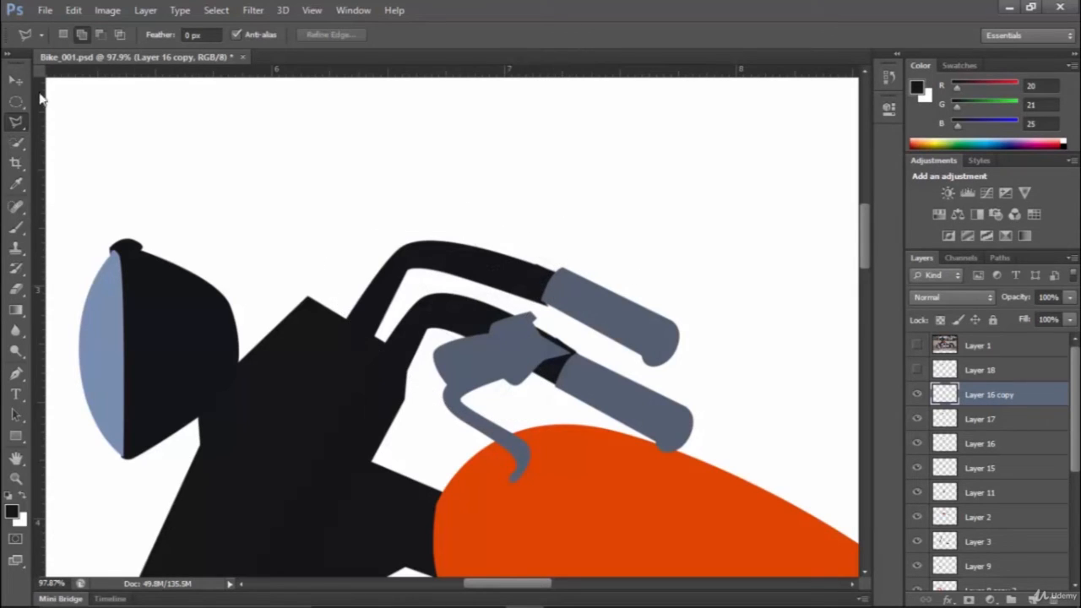
Shift the grip copy slightly onto the end of the second handlebar and show Layer 18.
{"action": "key", "text": "v"}
{"action": "left_click_drag", "start_coordinate": [560, 290], "coordinate": [556, 295]}
{"action": "left_click", "coordinate": [918, 373]}
Scale the lever copy on Layer 18 down to about 75% in width and height.
{"action": "left_click", "coordinate": [977, 378]}
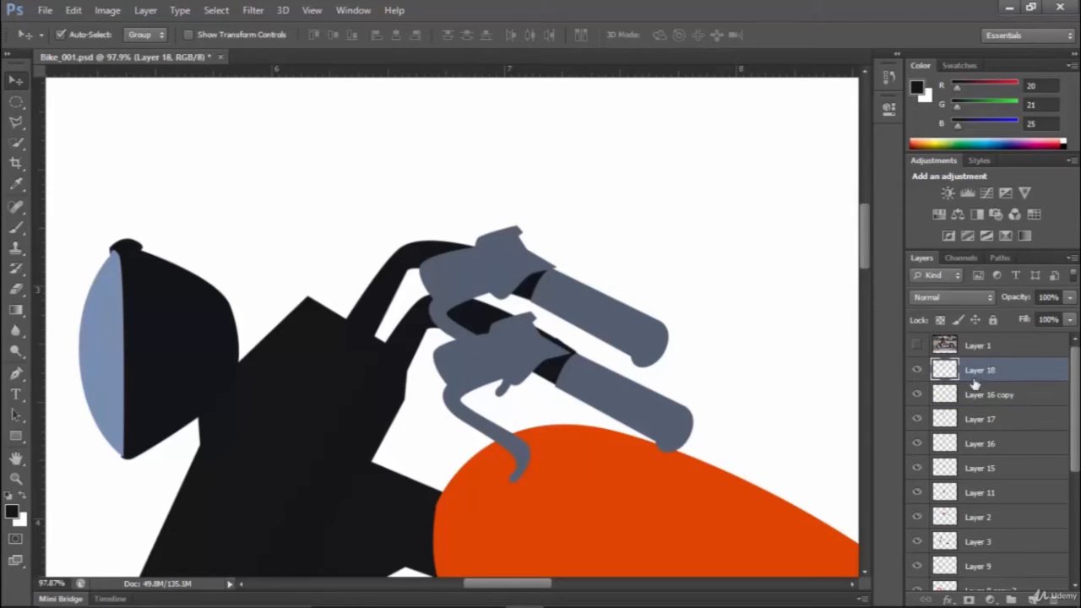
{"action": "key", "text": "ctrl+t"}
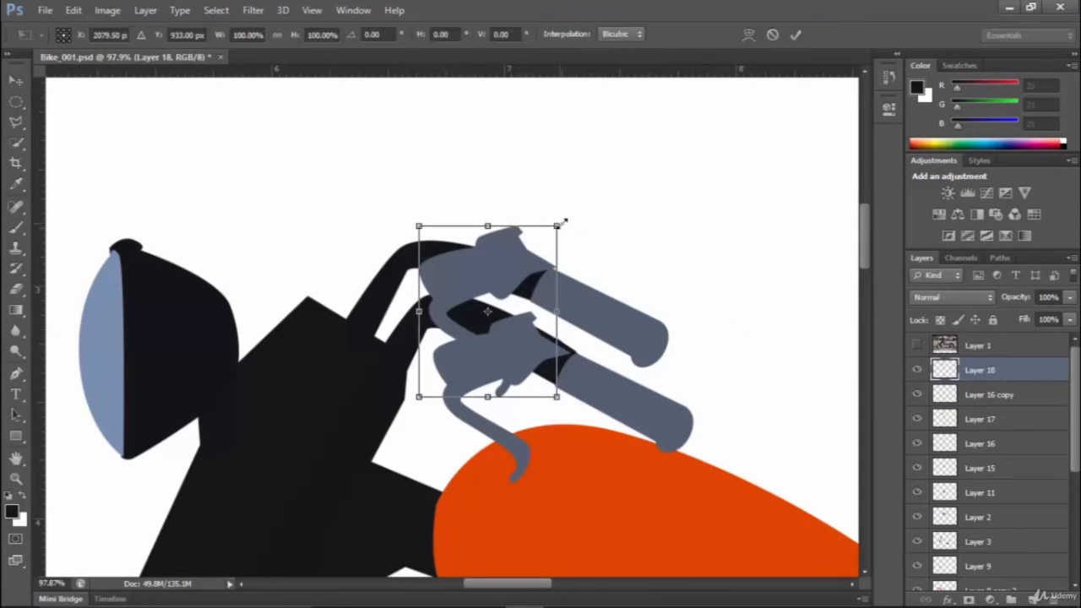
{"action": "left_click_drag", "start_coordinate": [563, 222], "coordinate": [524, 282]}
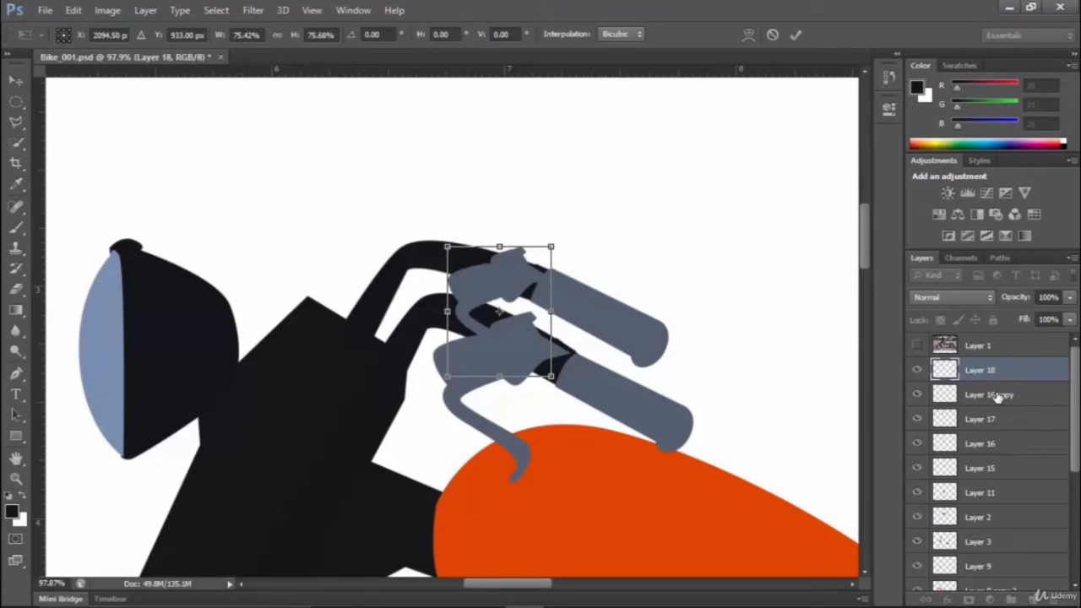
{"action": "key", "text": "Return"}
Place Layer 18 just below Layer 3, and Layer 16 copy together with Layer 17 just below Layer 9.
{"action": "left_click_drag", "start_coordinate": [996, 370], "coordinate": [993, 457]}
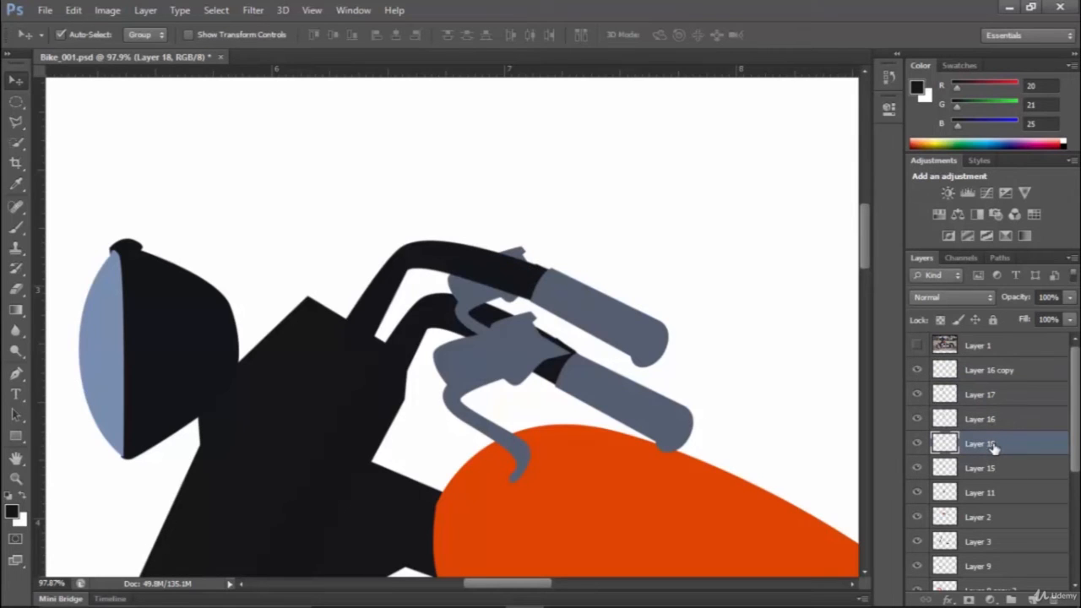
{"action": "left_click_drag", "start_coordinate": [994, 448], "coordinate": [995, 545]}
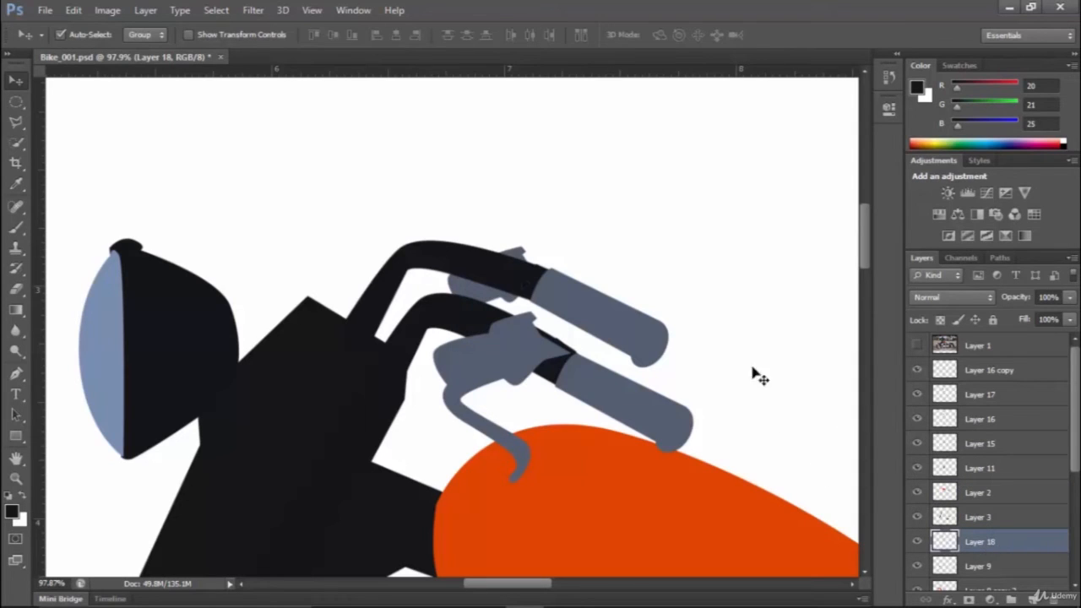
{"action": "right_click", "coordinate": [430, 257]}
{"action": "left_click", "coordinate": [451, 265]}
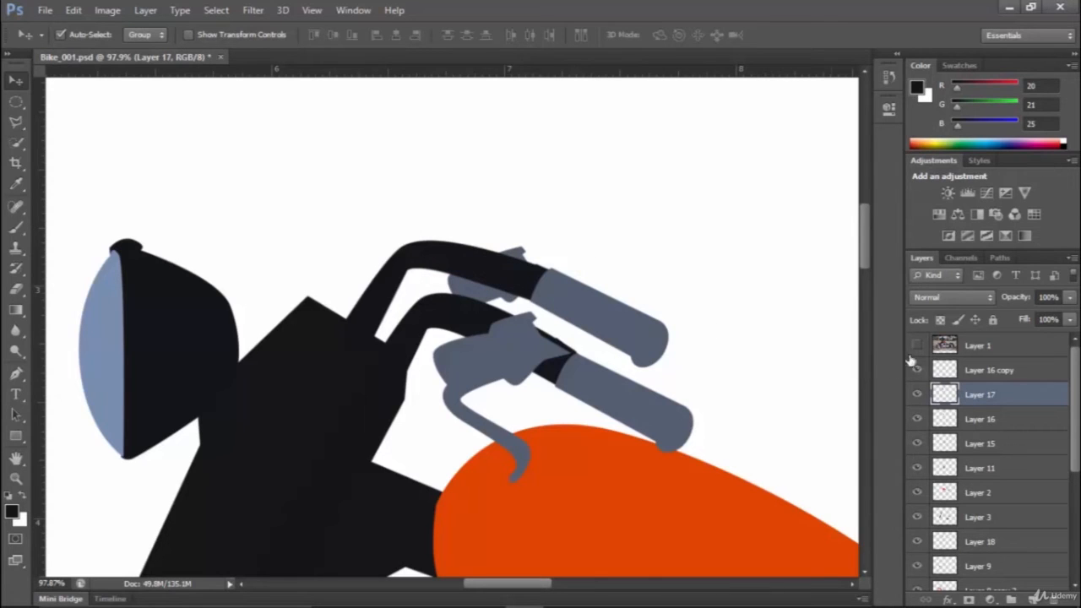
{"action": "left_click", "coordinate": [1007, 372], "text": "ctrl"}
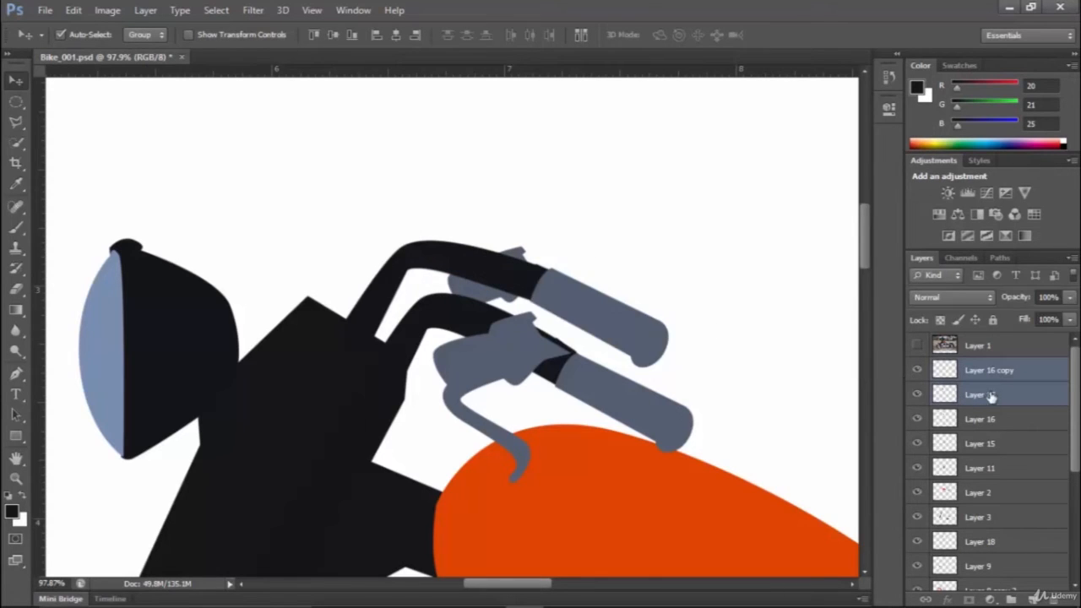
{"action": "left_click_drag", "start_coordinate": [992, 396], "coordinate": [991, 568]}
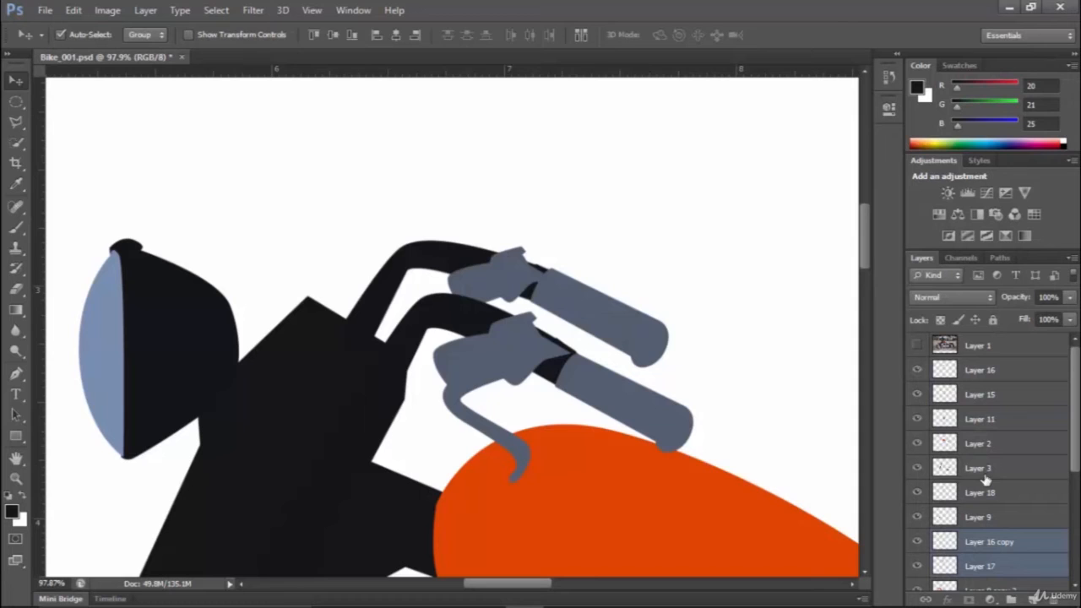
Move the small lever on Layer 18 to about X 2086 px, Y 935 px on the second handlebar.
{"action": "right_click", "coordinate": [506, 283]}
{"action": "left_click", "coordinate": [511, 280]}
{"action": "mouse_move", "coordinate": [498, 294]}
{"action": "left_mouse_down"}
{"action": "mouse_move", "coordinate": [479, 289]}
{"action": "mouse_move", "coordinate": [489, 293]}
{"action": "left_mouse_up"}
{"action": "key", "text": "Up"}
{"action": "key", "text": "Up"}
{"action": "key", "text": "Up"}
{"action": "key", "text": "Up"}
{"action": "key", "text": "Up"}
{"action": "key", "text": "Up"}
{"action": "key", "text": "Up"}
{"action": "key", "text": "Up"}
{"action": "key", "text": "Up"}
{"action": "key", "text": "Up"}
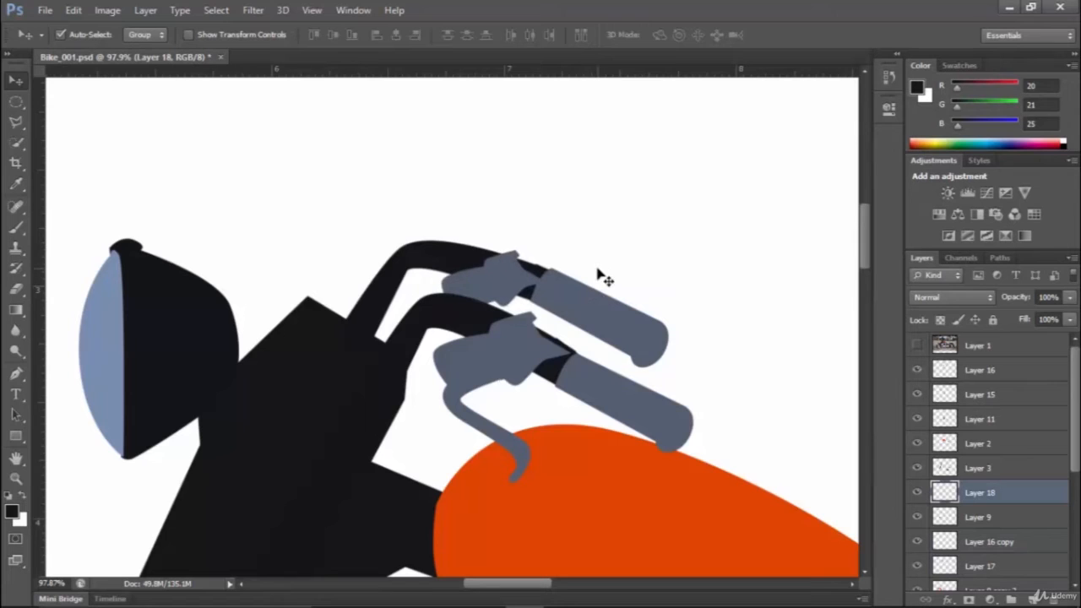
Shrink the lever on Layer 18 further and position it next to the second handlebar's grip.
{"action": "key", "text": "ctrl+t"}
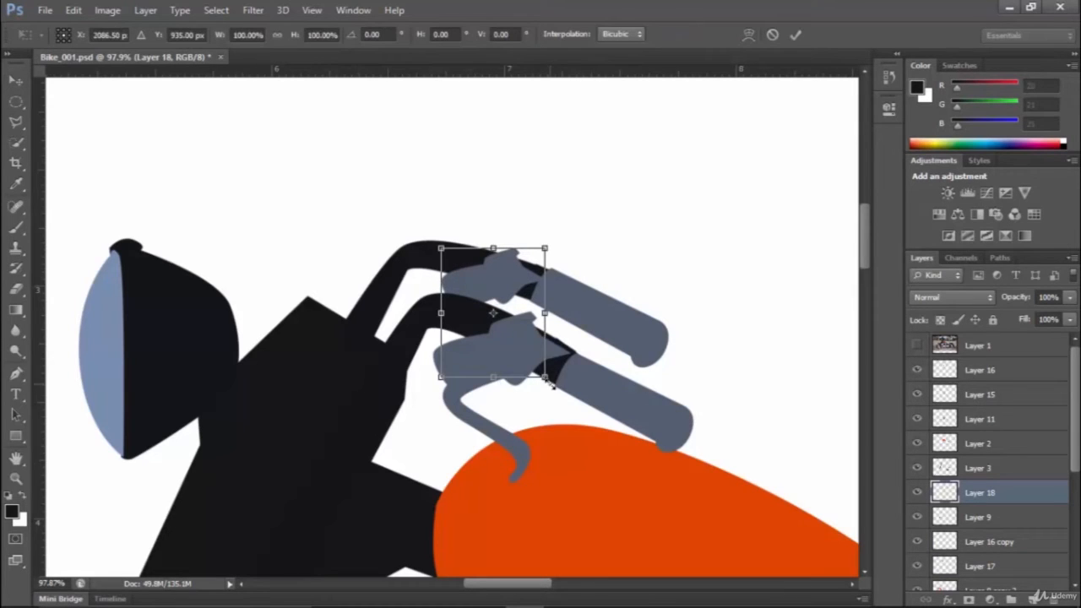
{"action": "left_click_drag", "start_coordinate": [549, 381], "coordinate": [529, 356]}
{"action": "mouse_move", "coordinate": [500, 262]}
{"action": "left_mouse_down"}
{"action": "mouse_move", "coordinate": [529, 282]}
{"action": "mouse_move", "coordinate": [517, 269]}
{"action": "left_mouse_up"}
{"action": "key", "text": "Return"}
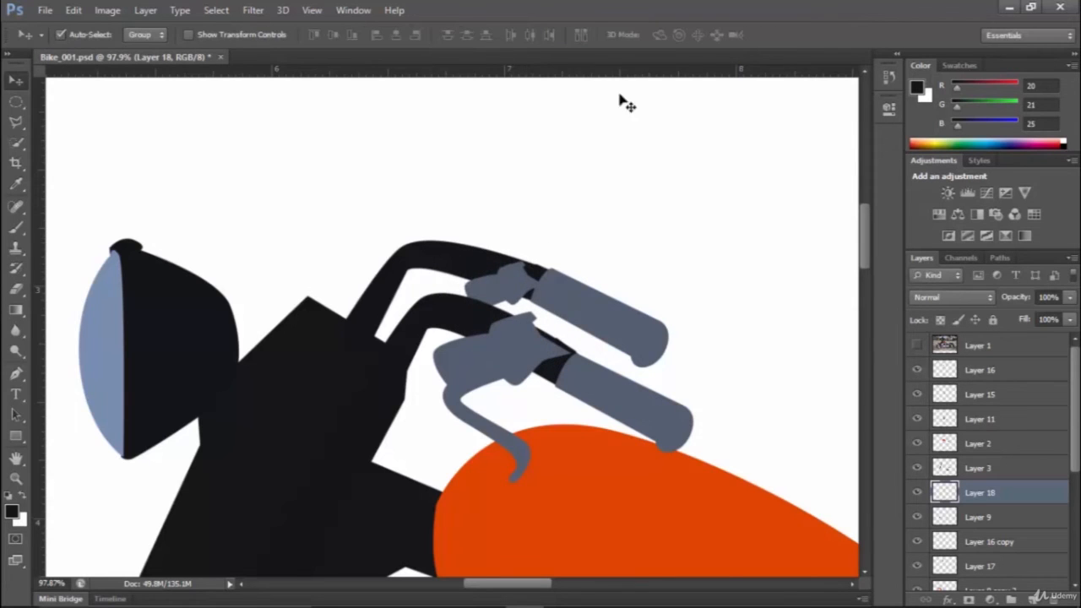
Review the whole motorcycle illustration and save the document.
{"action": "scroll", "coordinate": [625, 102], "scroll_direction": "down", "scroll_amount": 10}
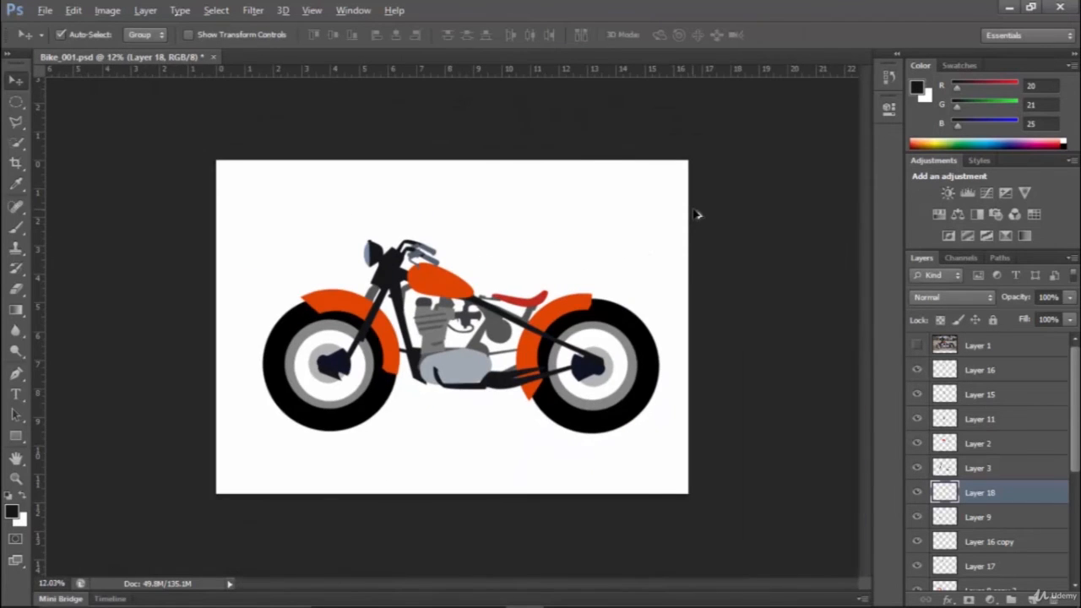
{"action": "key", "text": "alt"}
{"action": "scroll", "coordinate": [478, 382], "scroll_direction": "up", "scroll_amount": 5}
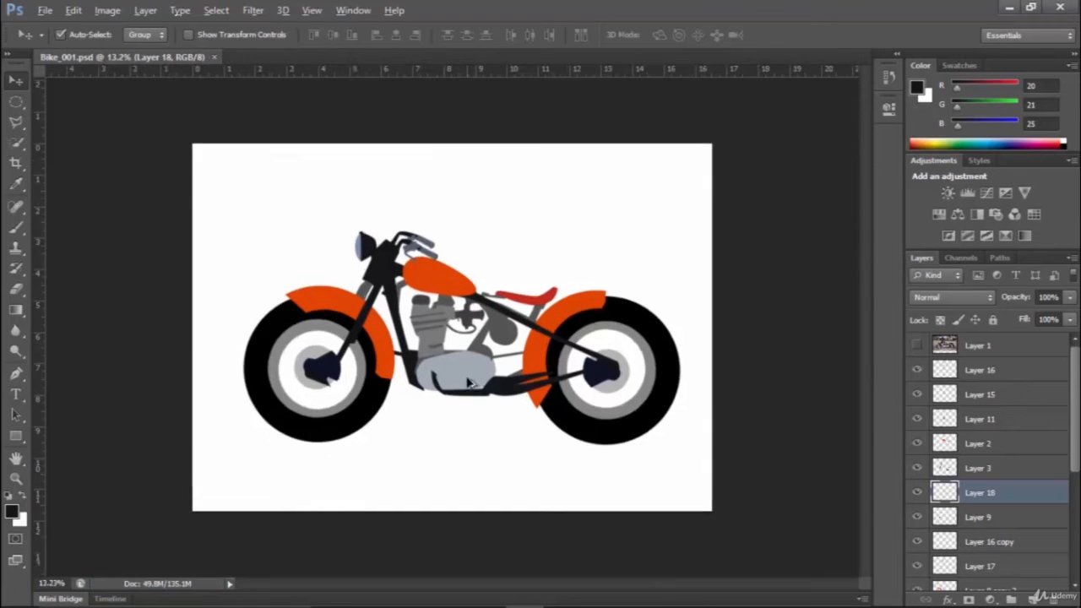
Compare the engine and frame area of the illustration with the Layer 1 photo to find missing parts.
{"action": "scroll", "coordinate": [477, 383], "scroll_direction": "up", "scroll_amount": 2}
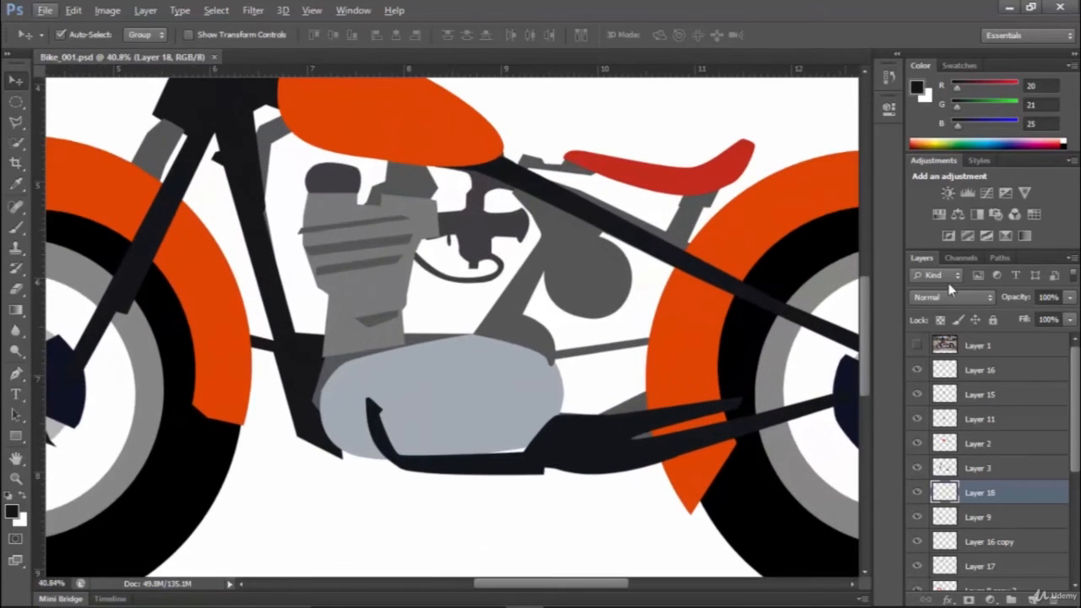
{"action": "left_click", "coordinate": [918, 346]}
{"action": "left_click", "coordinate": [919, 347]}
{"action": "left_click", "coordinate": [918, 346]}
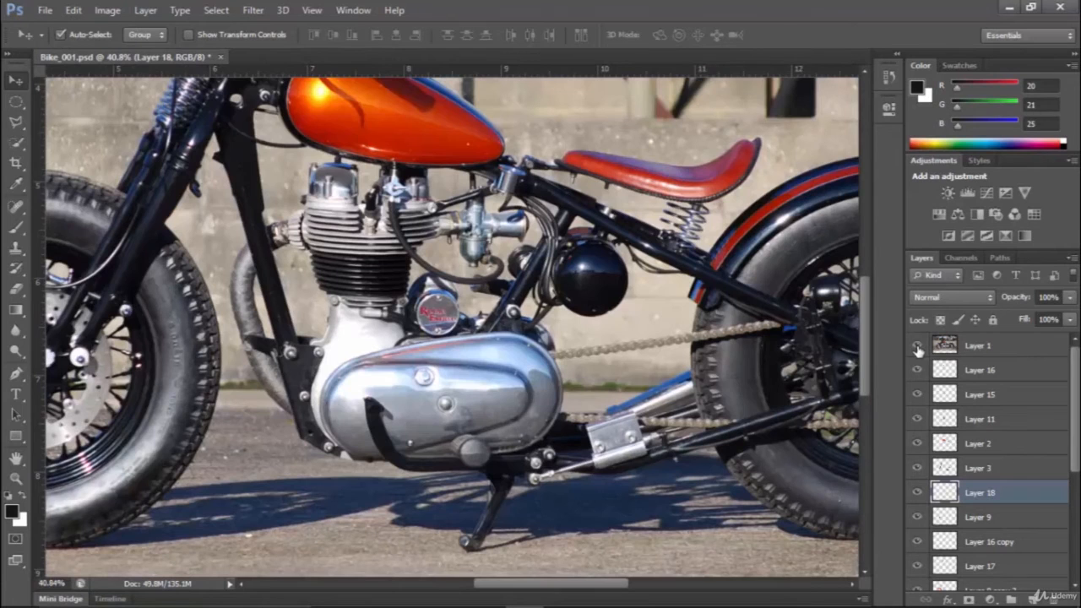
{"action": "scroll", "coordinate": [477, 207], "scroll_direction": "down", "scroll_amount": 2}
{"action": "left_click", "coordinate": [919, 346]}
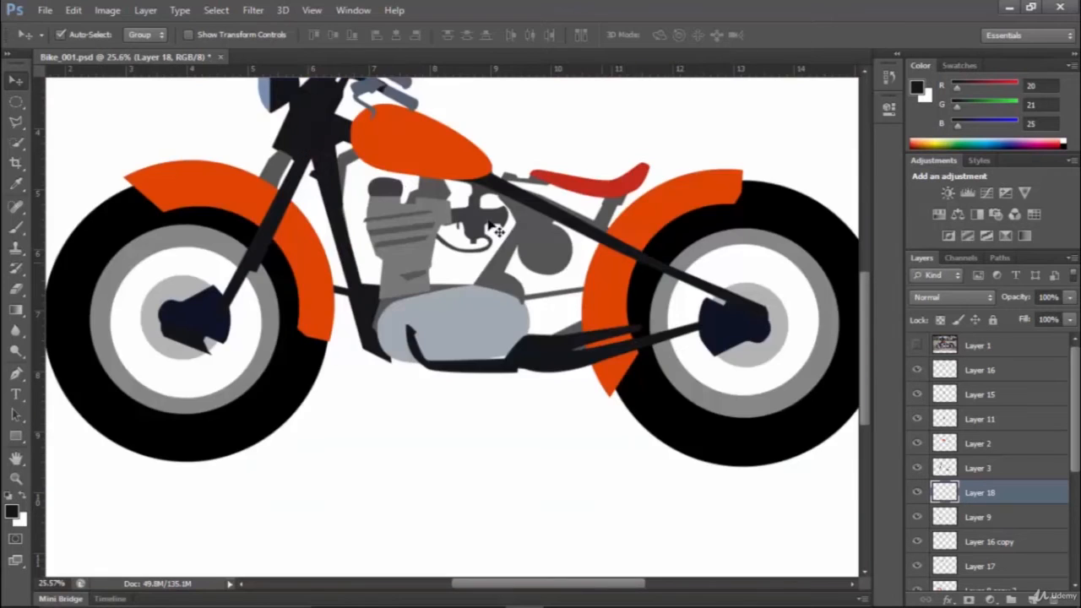
{"action": "scroll", "coordinate": [349, 243], "scroll_direction": "up", "scroll_amount": 2}
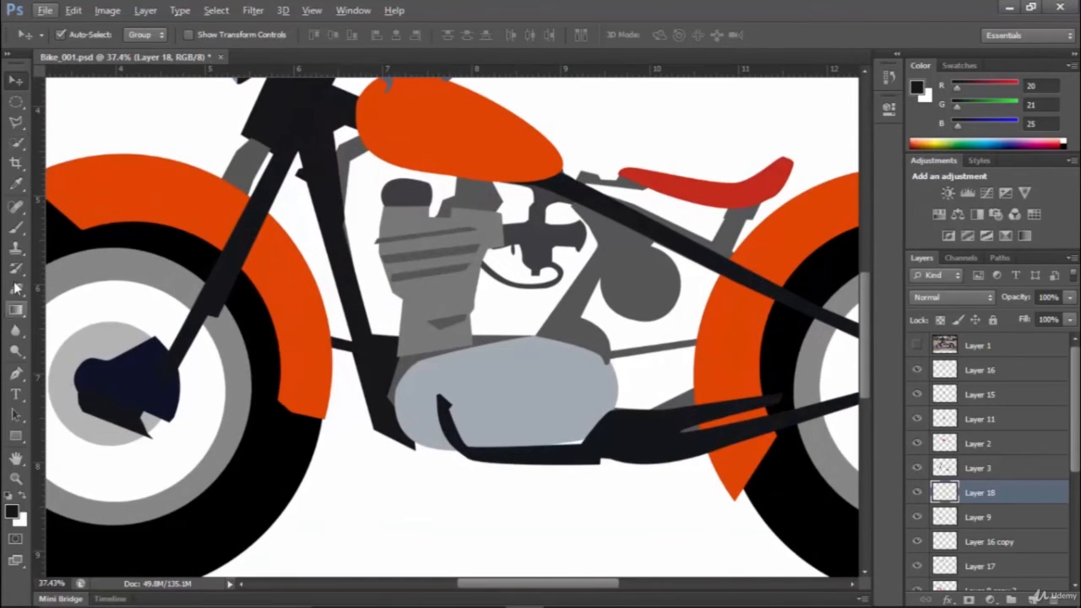
Show the Layer 1 photo and trace the exhaust pipe from the cylinder head down behind the frame with the Pen tool.
{"action": "left_click", "coordinate": [17, 373]}
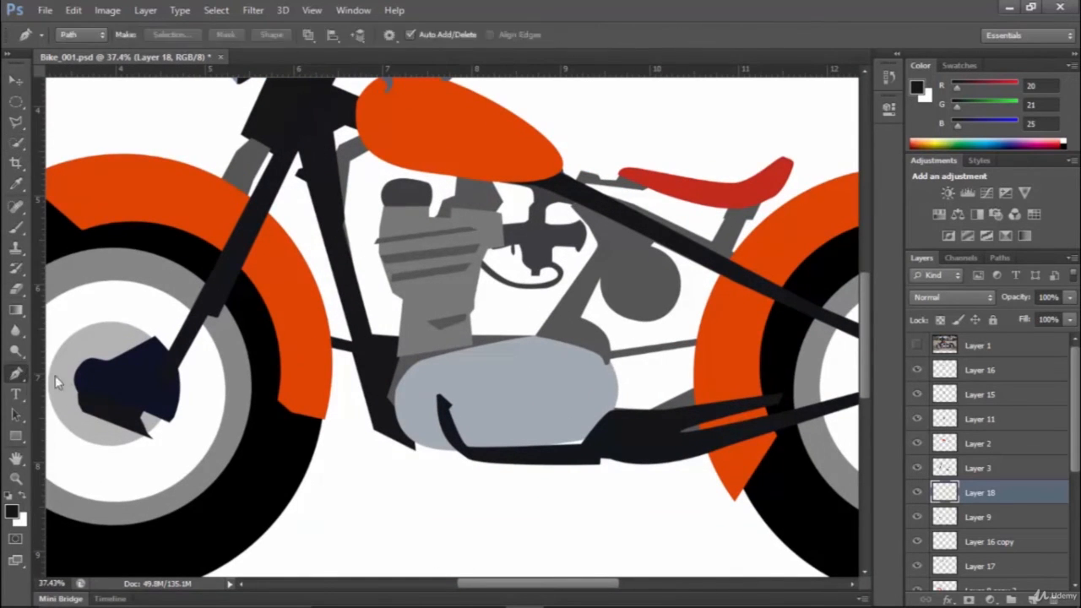
{"action": "scroll", "coordinate": [380, 277], "scroll_direction": "up", "scroll_amount": 2}
{"action": "left_click", "coordinate": [918, 345]}
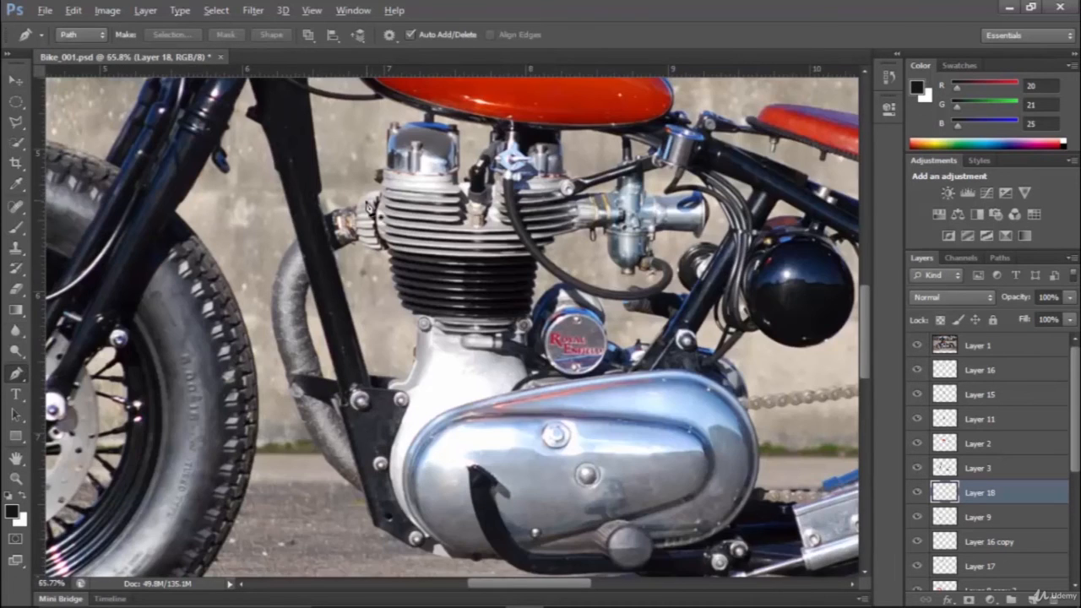
{"action": "scroll", "coordinate": [367, 211], "scroll_direction": "up", "scroll_amount": 2}
{"action": "left_click", "coordinate": [363, 206]}
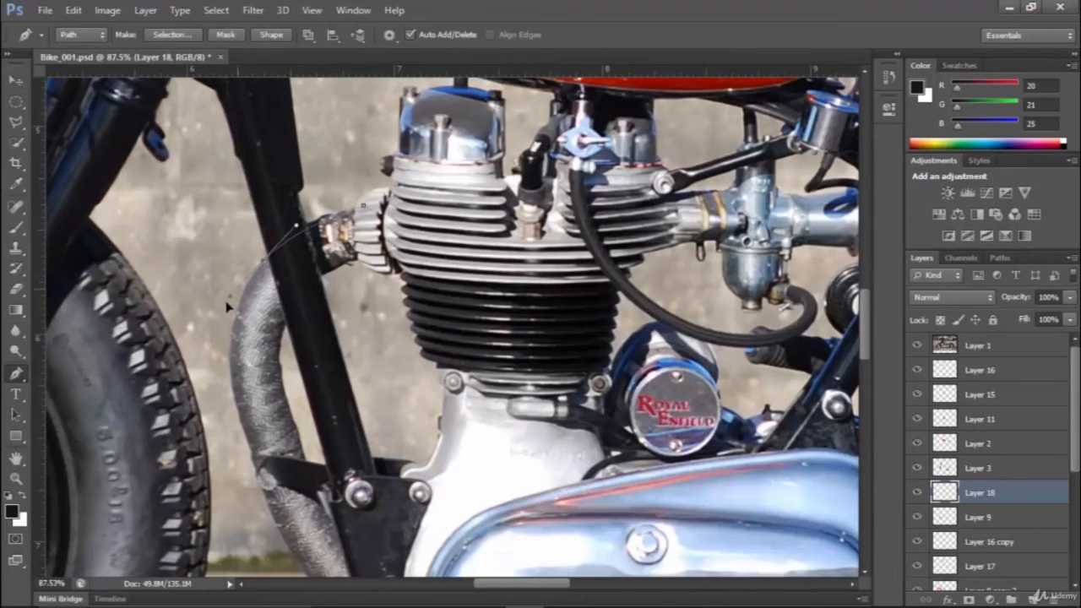
{"action": "scroll", "coordinate": [230, 371], "scroll_direction": "down", "scroll_amount": 3}
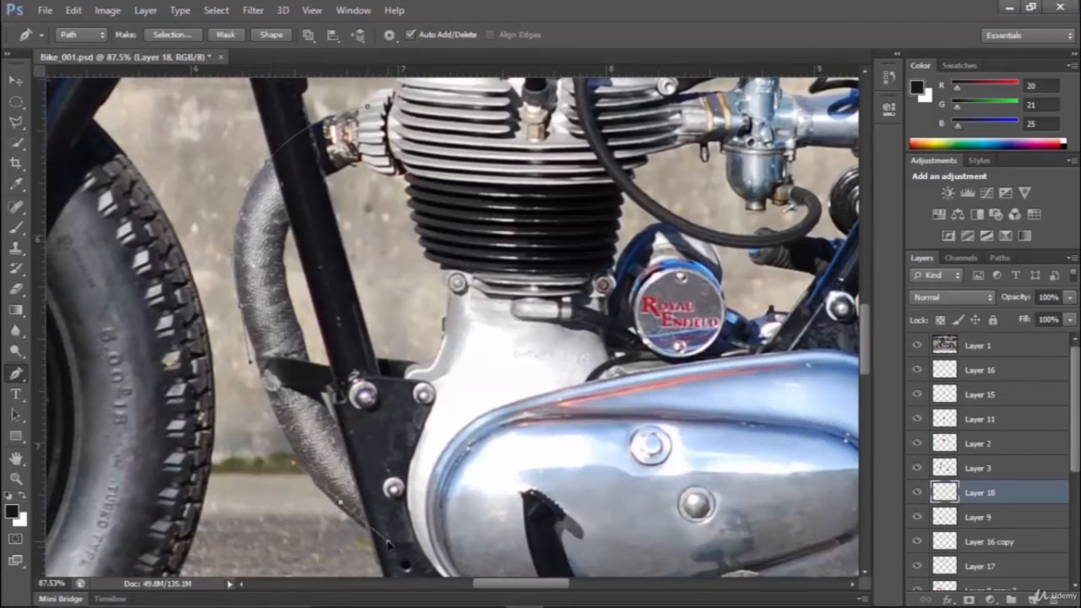
{"action": "left_click_drag", "start_coordinate": [397, 554], "coordinate": [389, 413]}
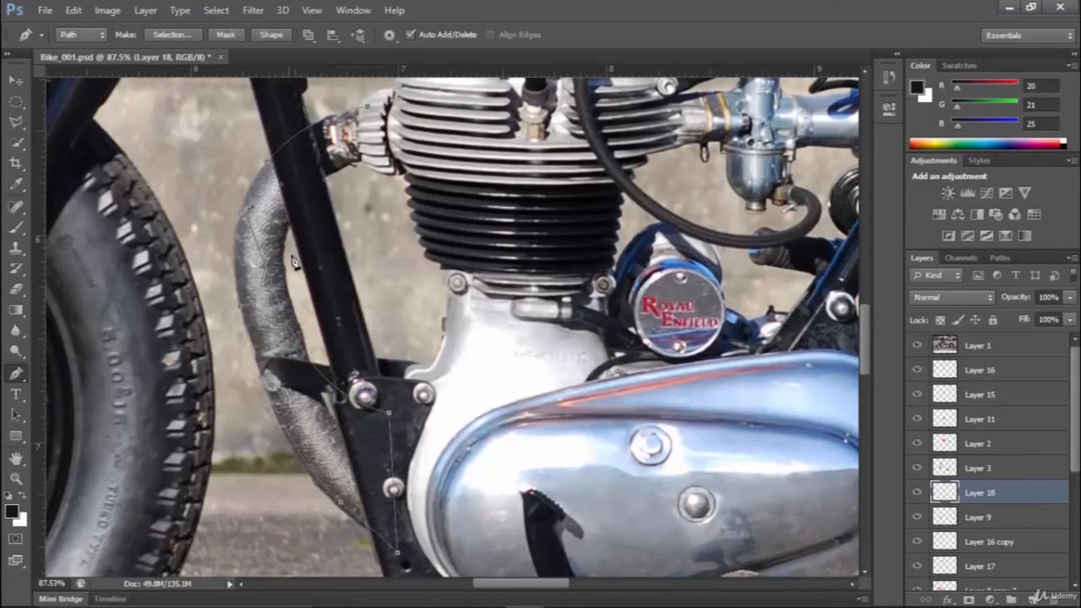
{"action": "left_click_drag", "start_coordinate": [302, 191], "coordinate": [332, 184]}
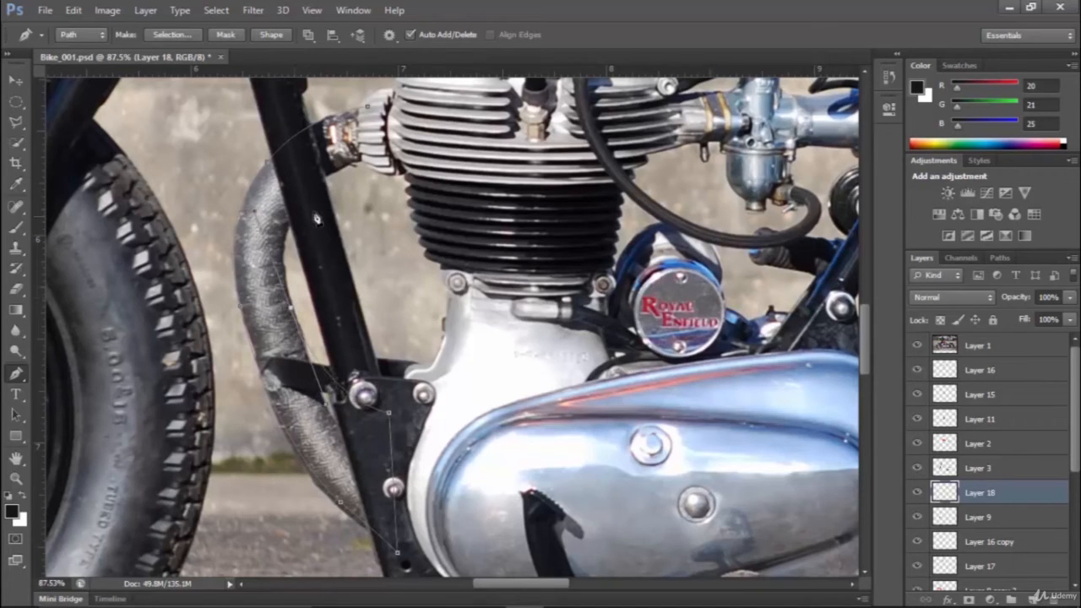
{"action": "left_click_drag", "start_coordinate": [317, 185], "coordinate": [372, 159]}
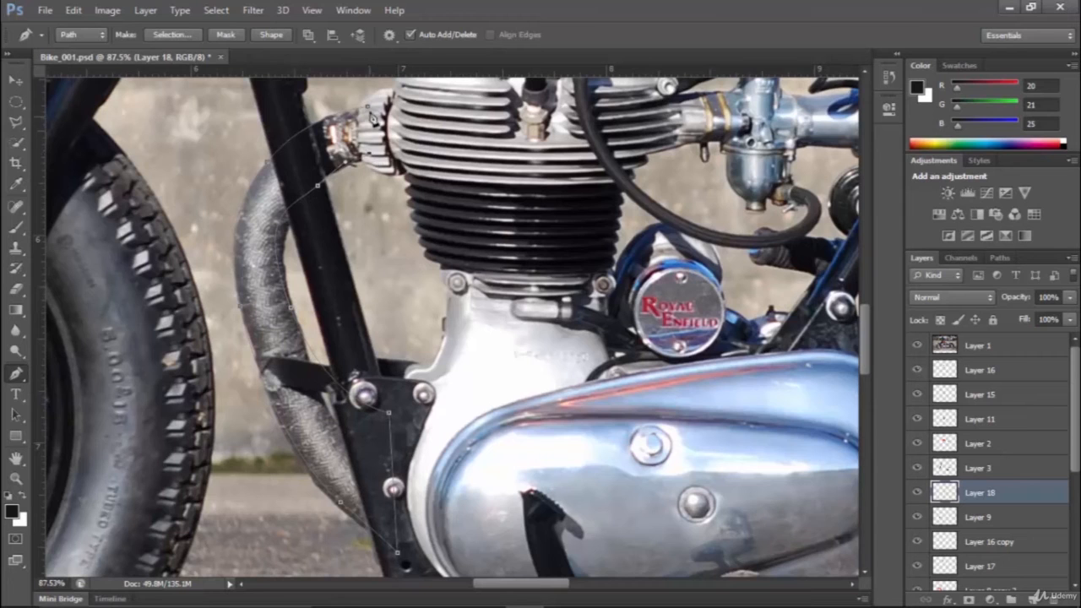
Convert the exhaust pipe path into a selection and add a new layer directly above Layer 0.
{"action": "right_click", "coordinate": [372, 114]}
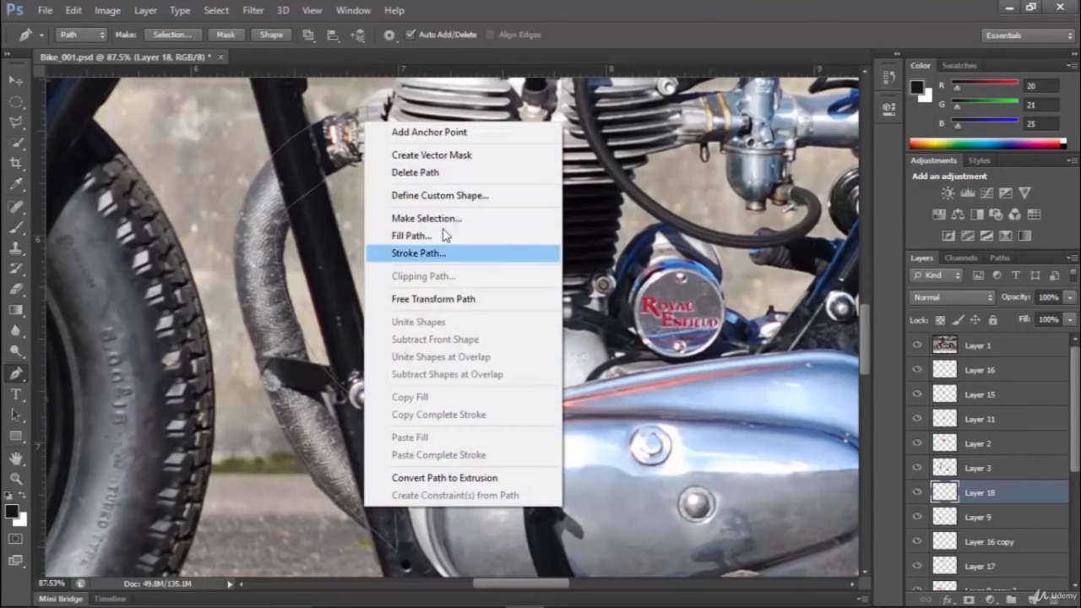
{"action": "left_click", "coordinate": [474, 220]}
{"action": "left_click", "coordinate": [622, 169]}
{"action": "scroll", "coordinate": [999, 506], "scroll_direction": "down", "scroll_amount": 3}
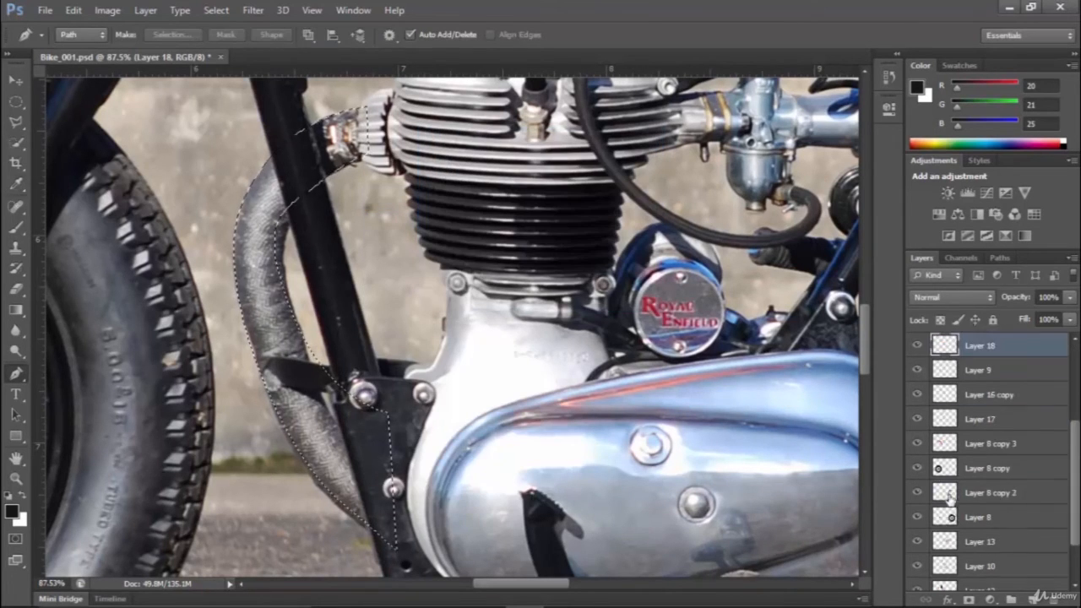
{"action": "left_click", "coordinate": [1001, 578]}
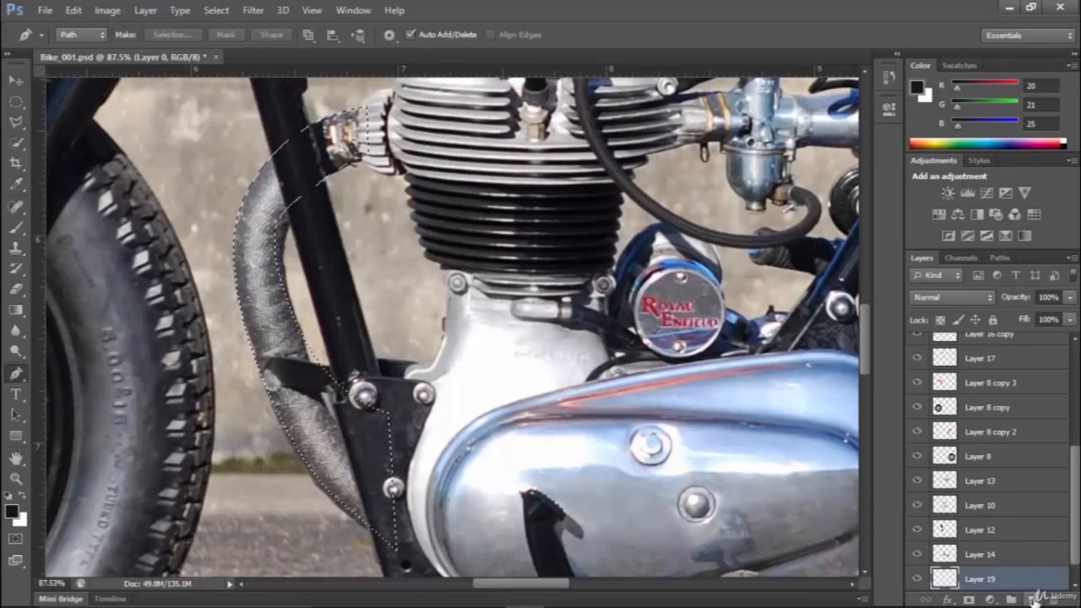
{"action": "left_click", "coordinate": [1033, 599]}
Fill the exhaust pipe selection on Layer 19 with dark grey (R 109, G 107, B 110) sampled from the photo, and hide Layer 1.
{"action": "left_click", "coordinate": [12, 512]}
{"action": "left_click", "coordinate": [268, 245]}
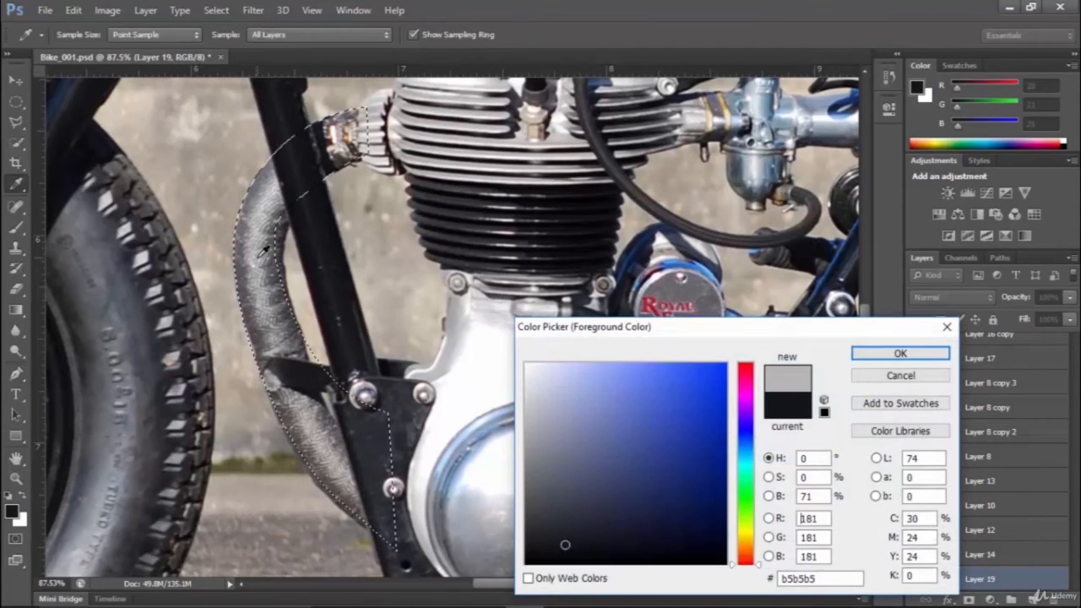
{"action": "key", "text": "p"}
{"action": "left_click", "coordinate": [898, 355]}
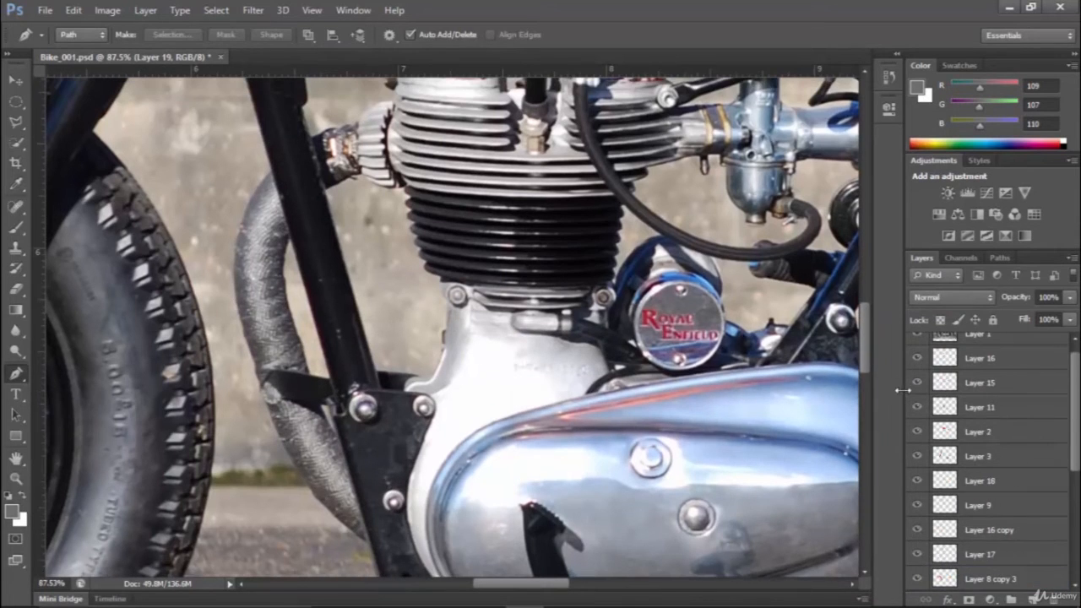
{"action": "scroll", "coordinate": [921, 359], "scroll_direction": "up", "scroll_amount": 1}
{"action": "left_click", "coordinate": [918, 345]}
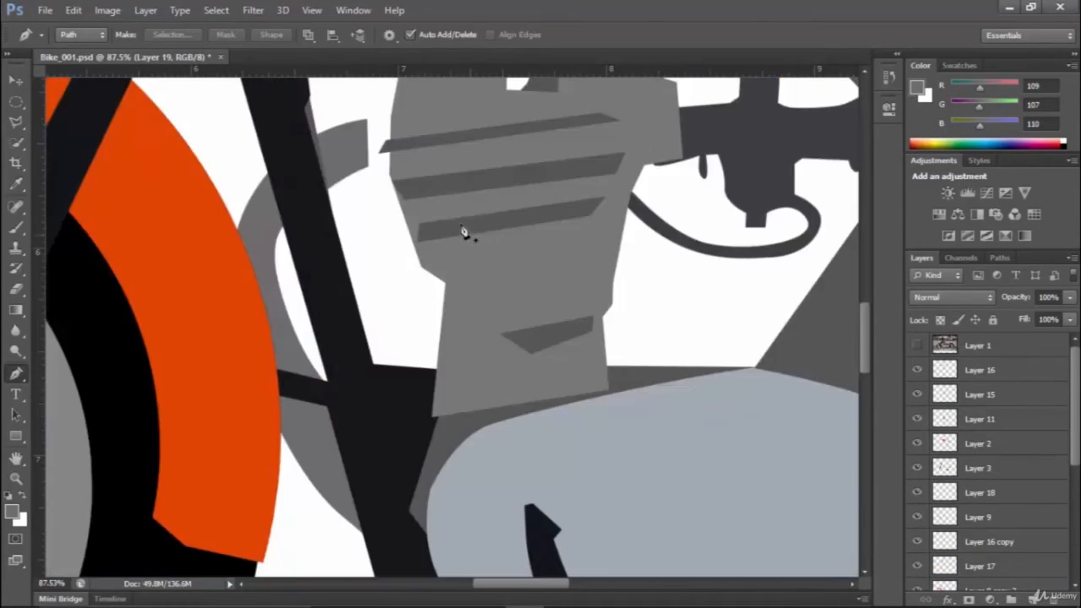
{"action": "scroll", "coordinate": [463, 224], "scroll_direction": "down", "scroll_amount": 5}
{"action": "scroll", "coordinate": [463, 224], "scroll_direction": "down", "scroll_amount": 3}
{"action": "scroll", "coordinate": [460, 230], "scroll_direction": "up", "scroll_amount": 3}
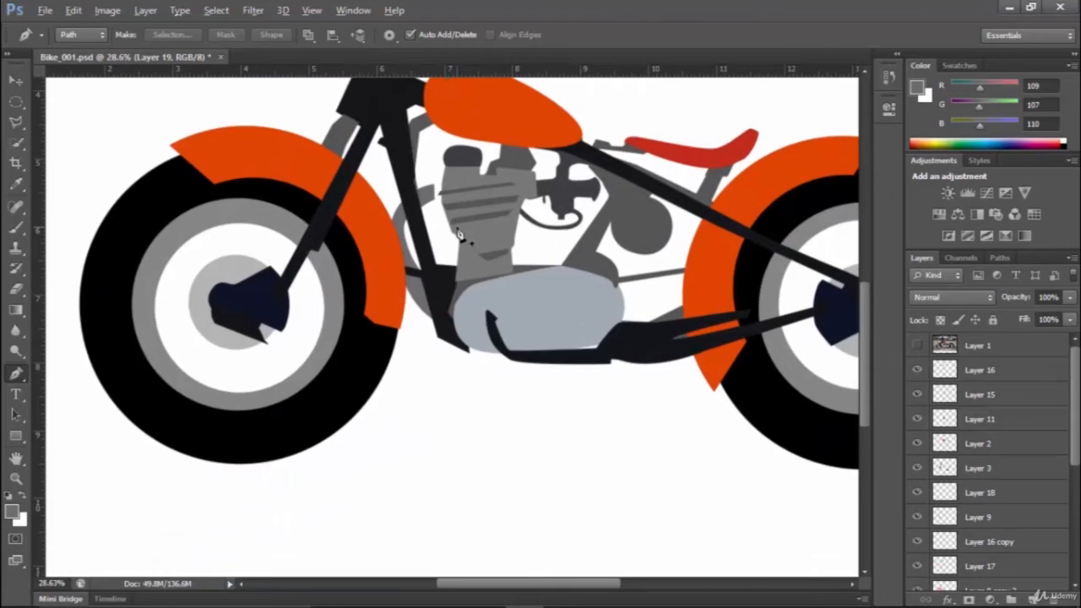
{"action": "scroll", "coordinate": [410, 207], "scroll_direction": "up", "scroll_amount": 1}
Select the exhaust pipe on Layer 19 and move it toward the engine until its upper end meets the cylinder.
{"action": "key", "text": "v"}
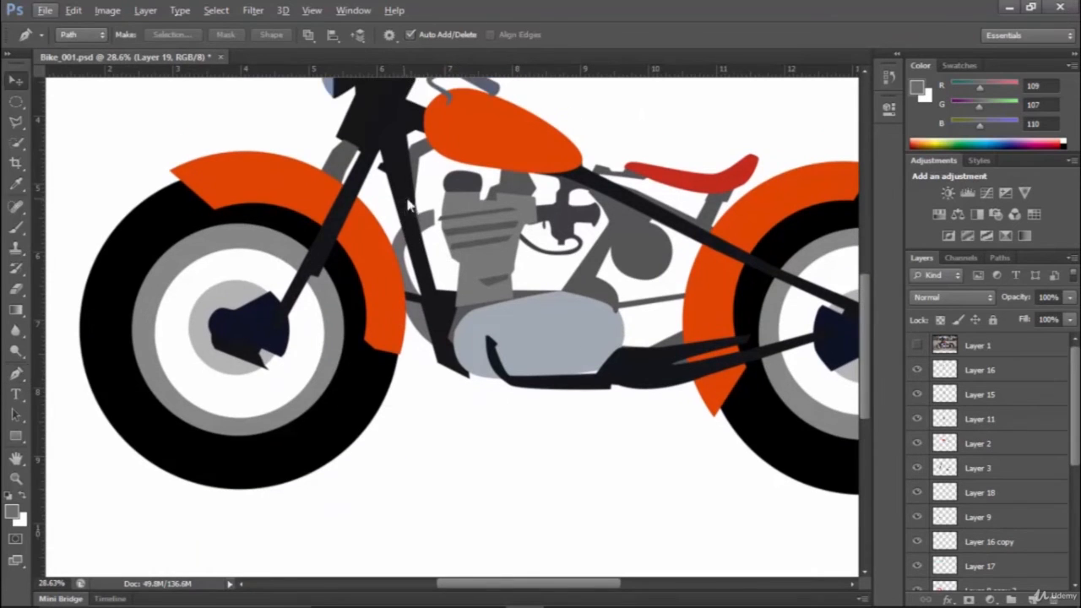
{"action": "key", "text": "v"}
{"action": "left_click", "coordinate": [251, 248]}
{"action": "left_click", "coordinate": [403, 238]}
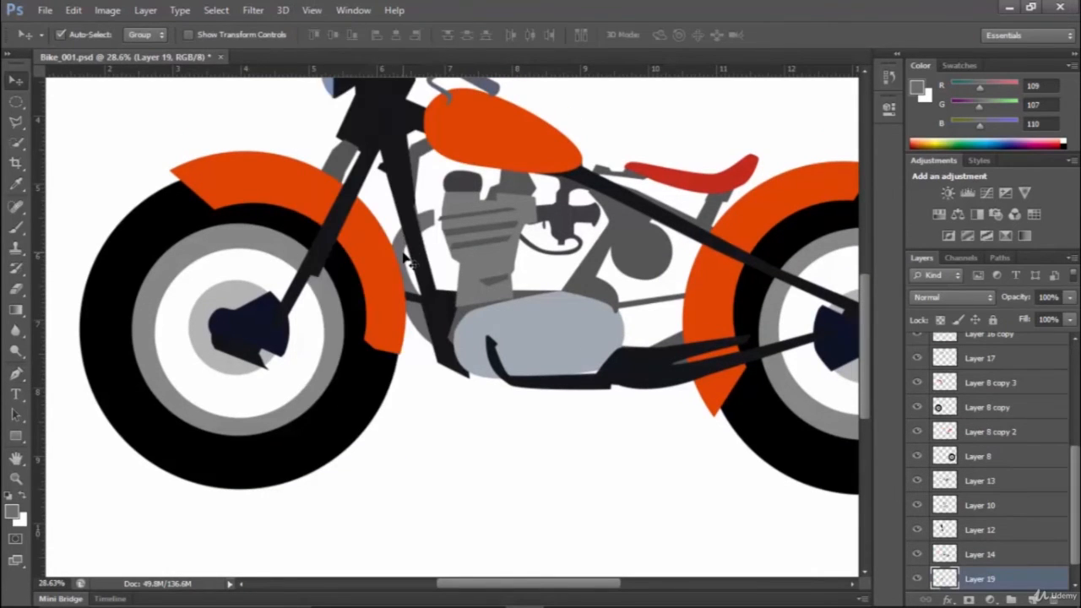
{"action": "key", "text": "p"}
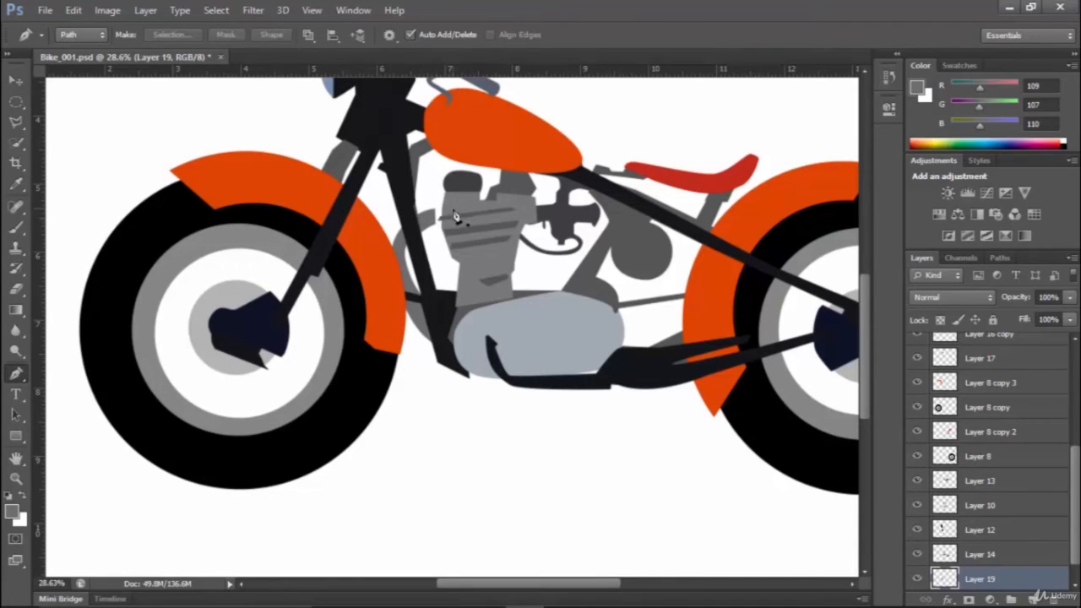
{"action": "left_click", "coordinate": [16, 80]}
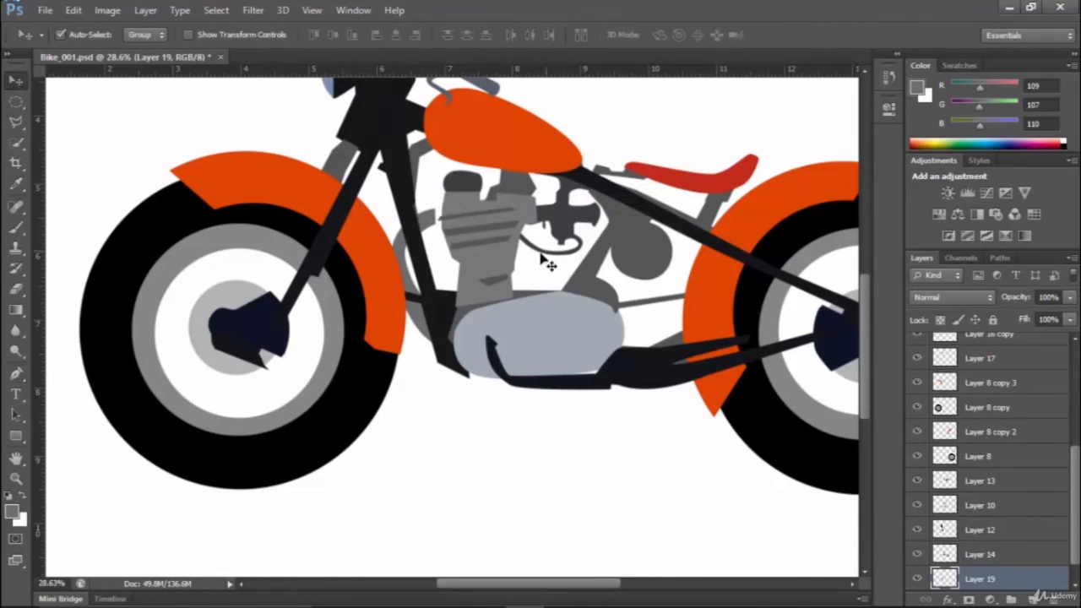
{"action": "left_click_drag", "start_coordinate": [424, 234], "coordinate": [441, 235]}
{"action": "scroll", "coordinate": [351, 239], "scroll_direction": "down", "scroll_amount": 3}
{"action": "scroll", "coordinate": [358, 245], "scroll_direction": "down", "scroll_amount": 2}
{"action": "scroll", "coordinate": [338, 288], "scroll_direction": "up", "scroll_amount": 5}
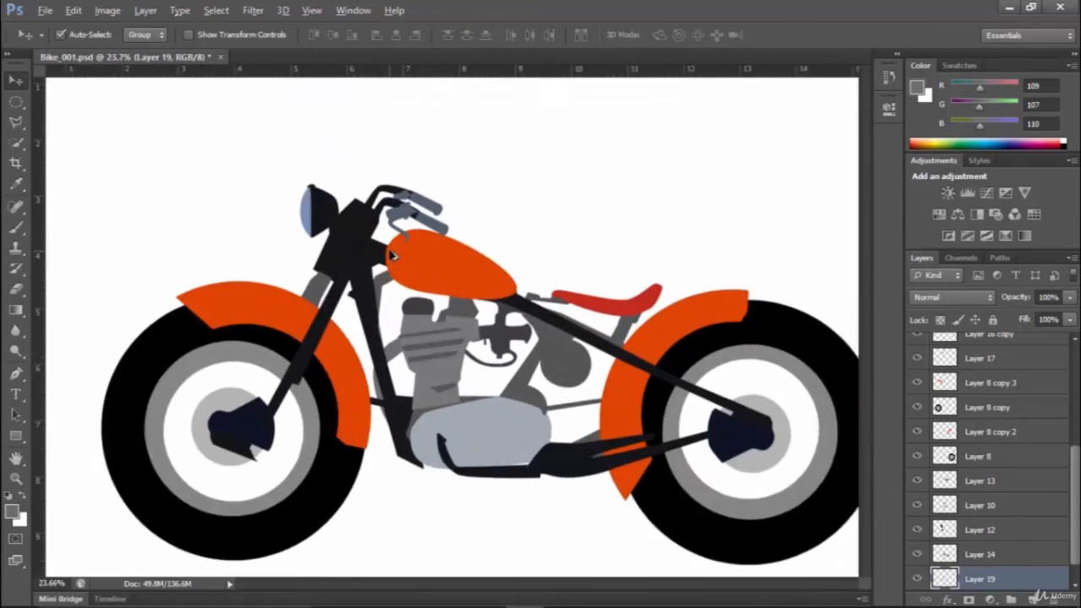
Select Layer 8 copy 3 and Layer 8 copy together and nudge the front fender and wheel slightly away from the engine.
{"action": "left_click_drag", "start_coordinate": [300, 372], "coordinate": [416, 274]}
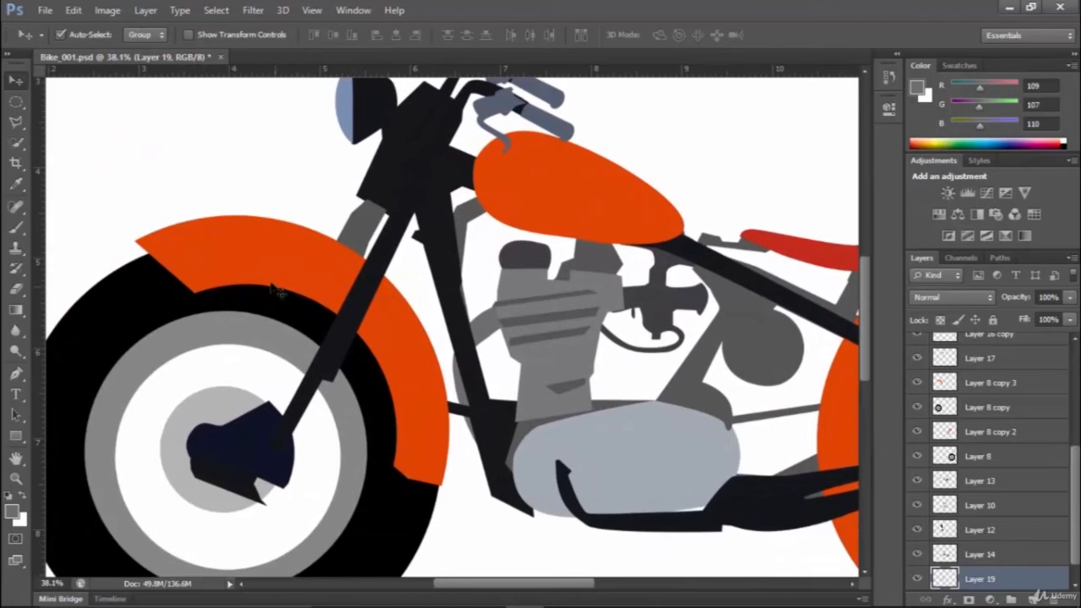
{"action": "right_click", "coordinate": [265, 274]}
{"action": "left_click", "coordinate": [321, 280]}
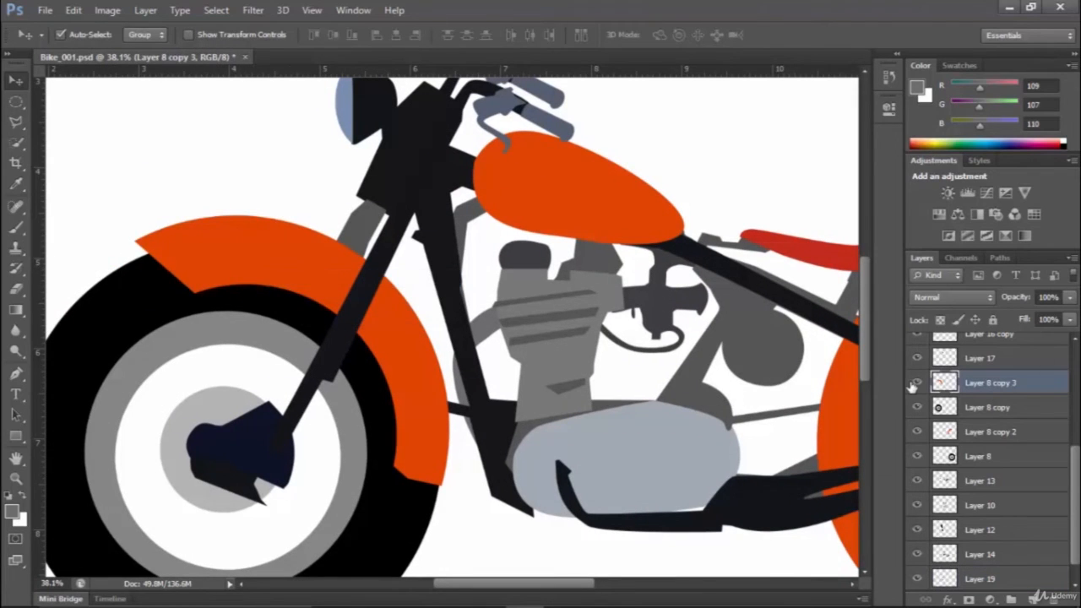
{"action": "scroll", "coordinate": [1048, 498], "scroll_direction": "down", "scroll_amount": 1}
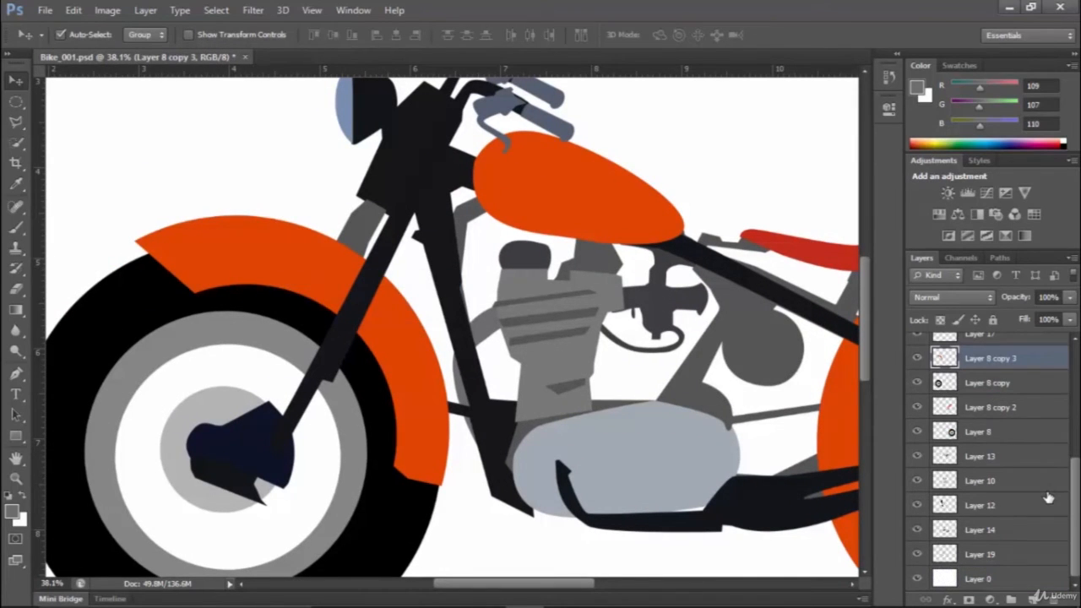
{"action": "left_click", "coordinate": [980, 385], "text": "shift"}
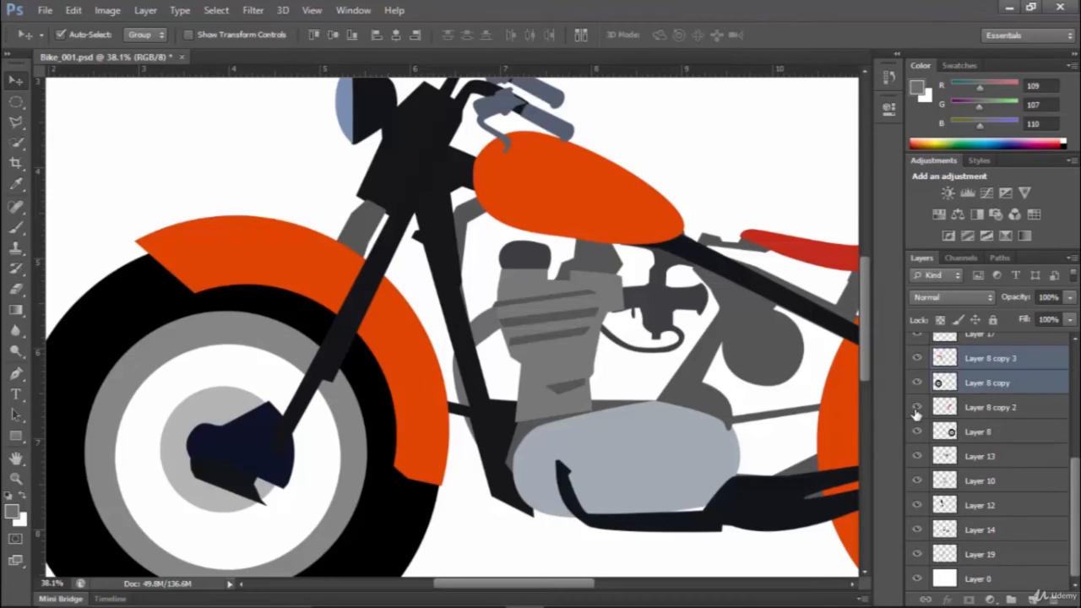
{"action": "left_click", "coordinate": [917, 408]}
{"action": "left_click", "coordinate": [917, 408]}
{"action": "key", "text": "Left"}
{"action": "key", "text": "Left"}
{"action": "key", "text": "Left"}
{"action": "key", "text": "Left"}
{"action": "key", "text": "Left"}
{"action": "key", "text": "Left"}
{"action": "key", "text": "Left"}
{"action": "key", "text": "Left"}
{"action": "key", "text": "Left"}
{"action": "key", "text": "Left"}
{"action": "key", "text": "Left"}
{"action": "key", "text": "Left"}
{"action": "key", "text": "Left"}
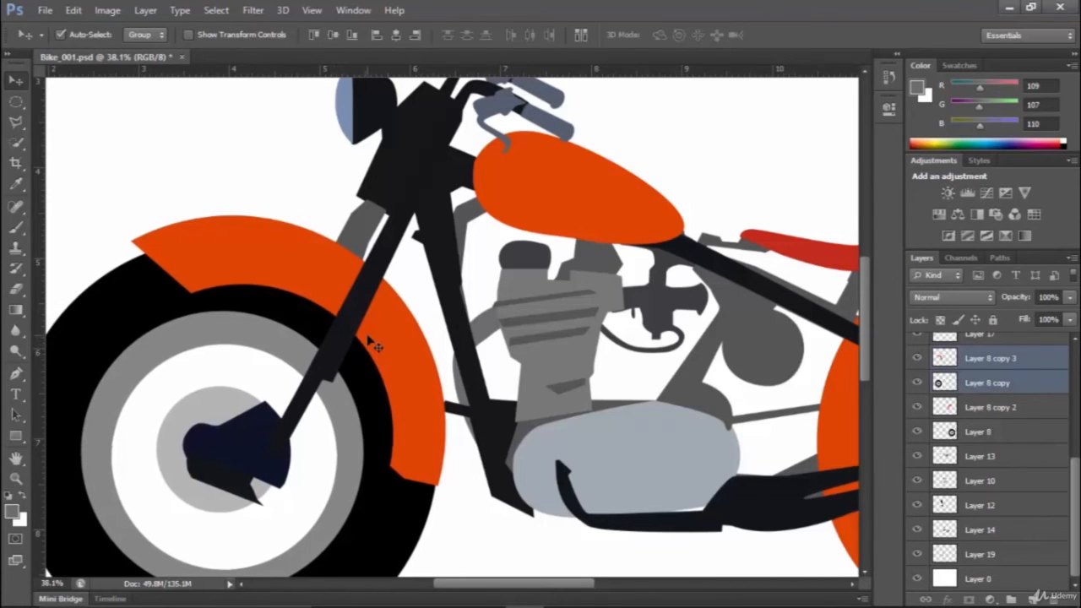
{"action": "scroll", "coordinate": [372, 335], "scroll_direction": "down", "scroll_amount": 3}
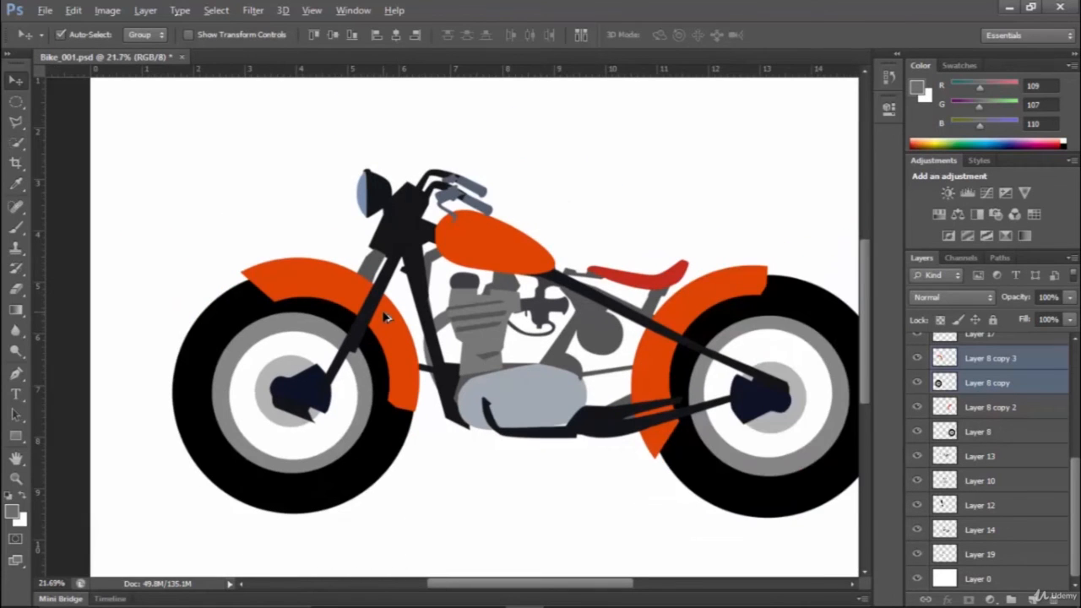
{"action": "scroll", "coordinate": [385, 317], "scroll_direction": "up", "scroll_amount": 2}
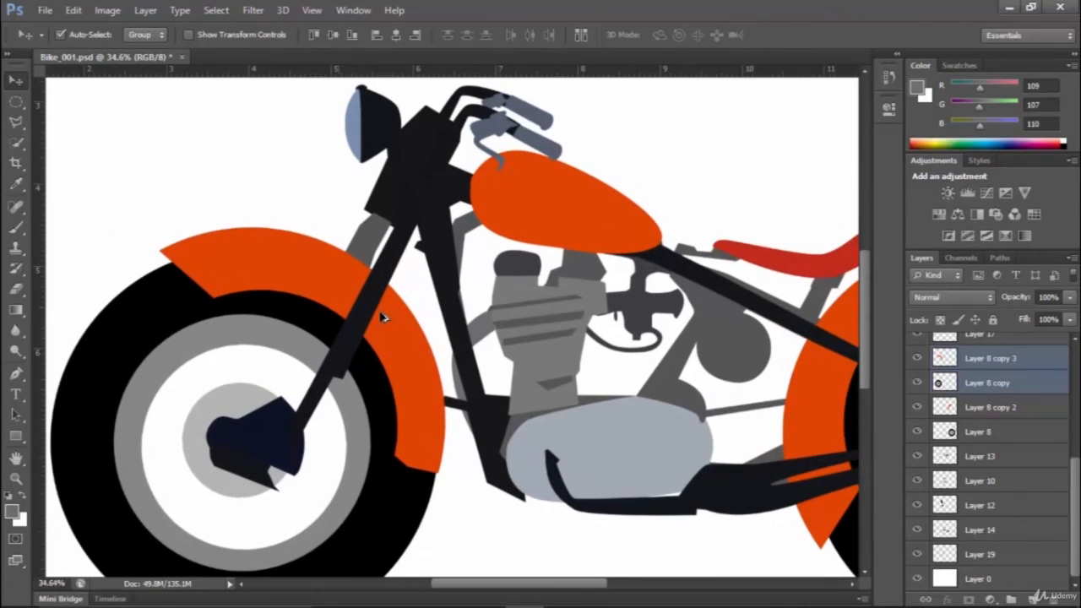
Reorder Layer 19 above Layer 8 copy 3 so the exhaust pipe lies in front of the frame tube.
{"action": "right_click", "coordinate": [490, 341]}
{"action": "left_click", "coordinate": [516, 341]}
{"action": "mouse_move", "coordinate": [1007, 560]}
{"action": "left_mouse_down"}
{"action": "mouse_move", "coordinate": [997, 371]}
{"action": "mouse_move", "coordinate": [986, 349]}
{"action": "left_mouse_up"}
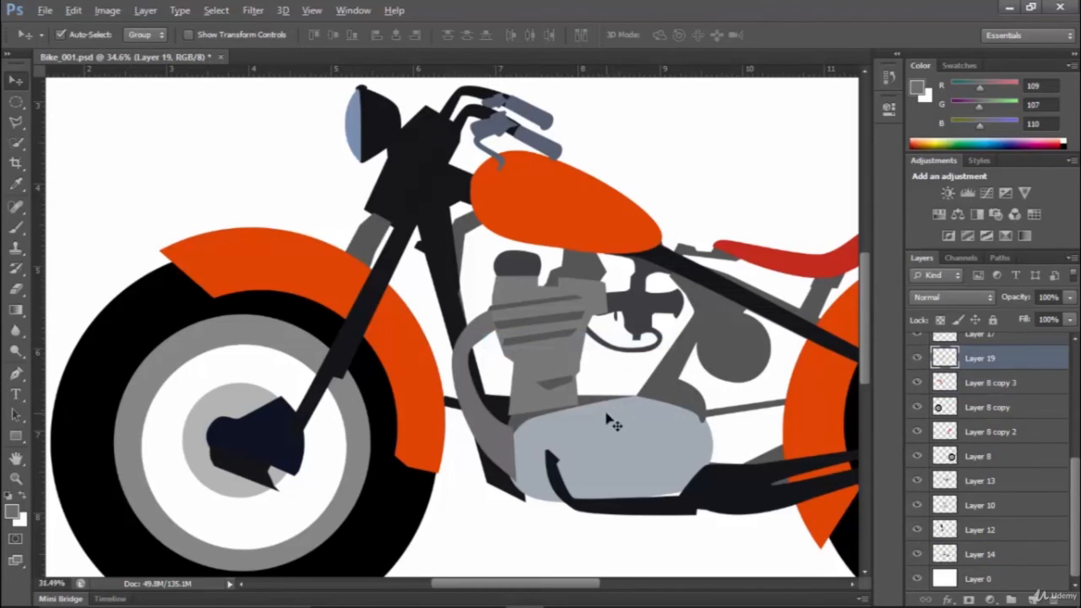
{"action": "scroll", "coordinate": [617, 420], "scroll_direction": "down", "scroll_amount": 2}
{"action": "scroll", "coordinate": [439, 343], "scroll_direction": "up", "scroll_amount": 3}
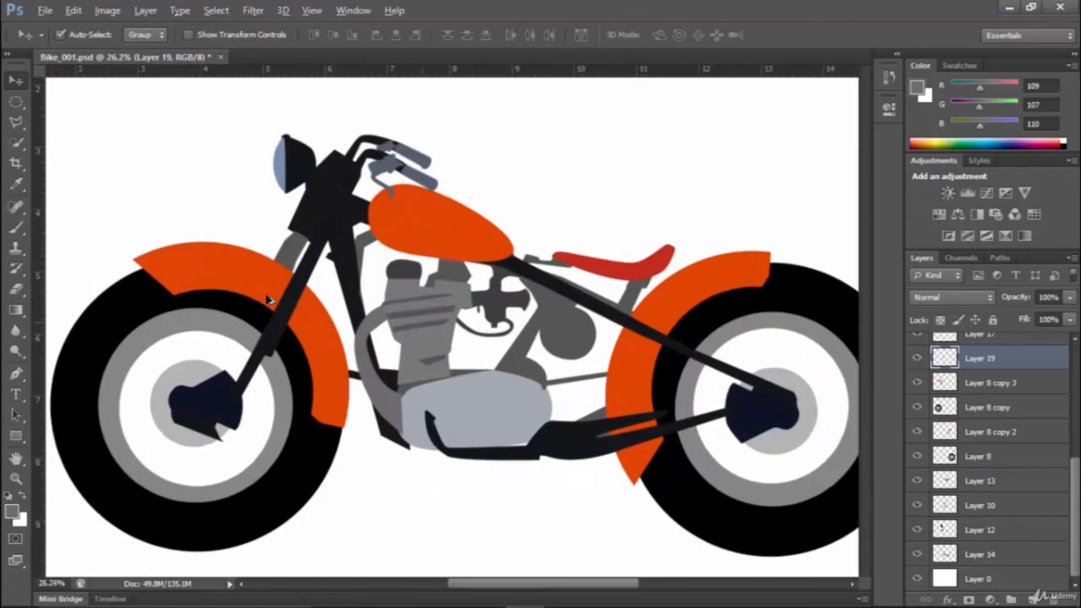
Check which part of the motorcycle Layer 3 holds by hiding it and showing it again.
{"action": "left_click", "coordinate": [391, 283]}
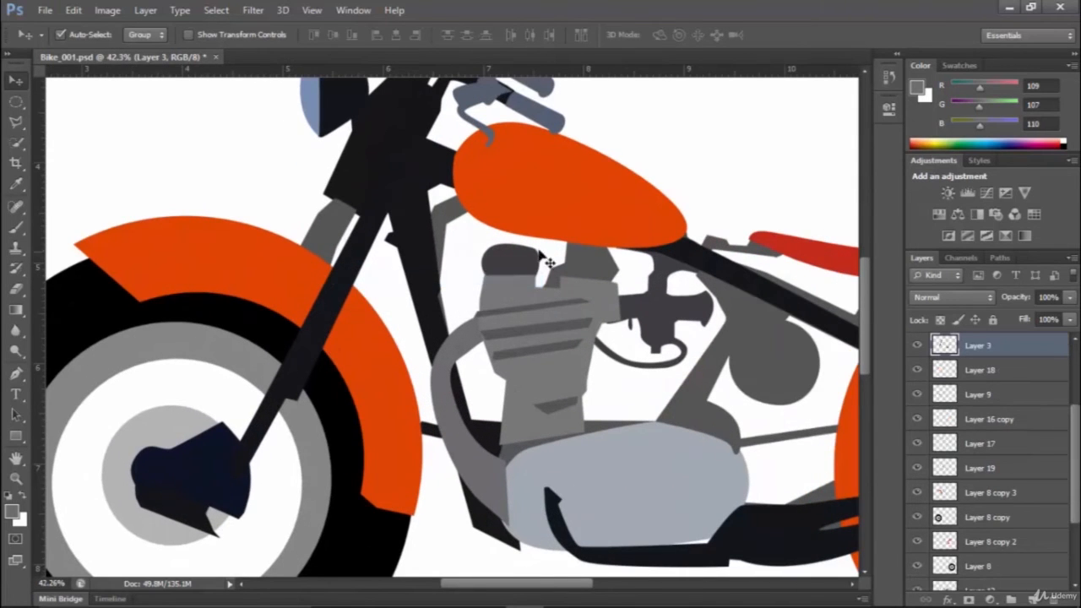
{"action": "left_click", "coordinate": [915, 347]}
{"action": "left_click", "coordinate": [915, 346]}
{"action": "scroll", "coordinate": [387, 214], "scroll_direction": "down", "scroll_amount": 6}
{"action": "scroll", "coordinate": [325, 314], "scroll_direction": "up", "scroll_amount": 6}
Move the front wheel on Layer 8 copy and the front fender on Layer 8 copy 3 slightly toward the engine.
{"action": "right_click", "coordinate": [291, 328]}
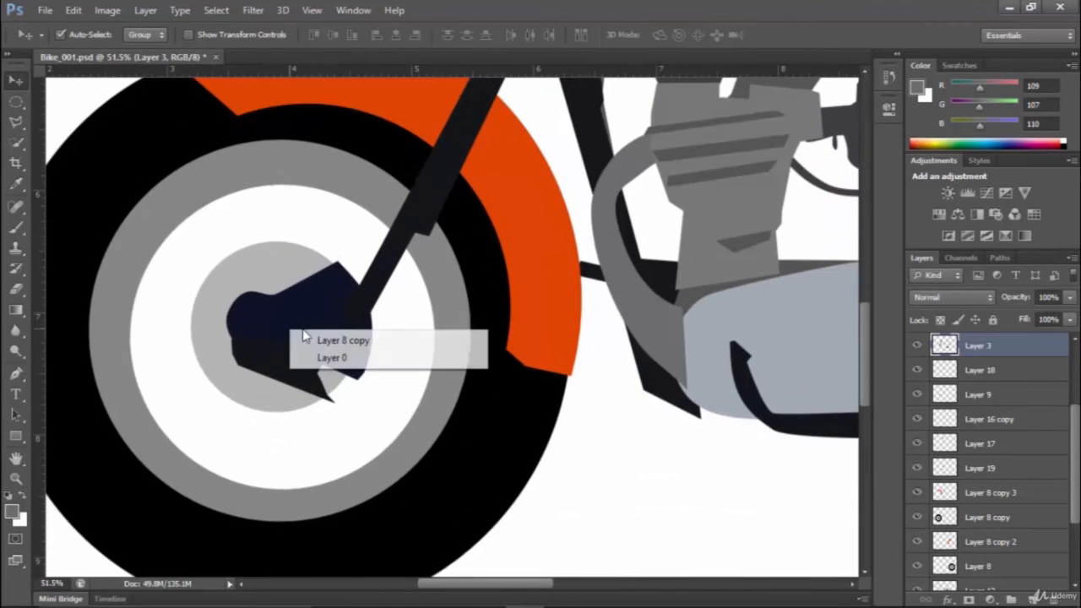
{"action": "left_click", "coordinate": [329, 341]}
{"action": "left_click_drag", "start_coordinate": [311, 335], "coordinate": [326, 339]}
{"action": "right_click", "coordinate": [508, 178]}
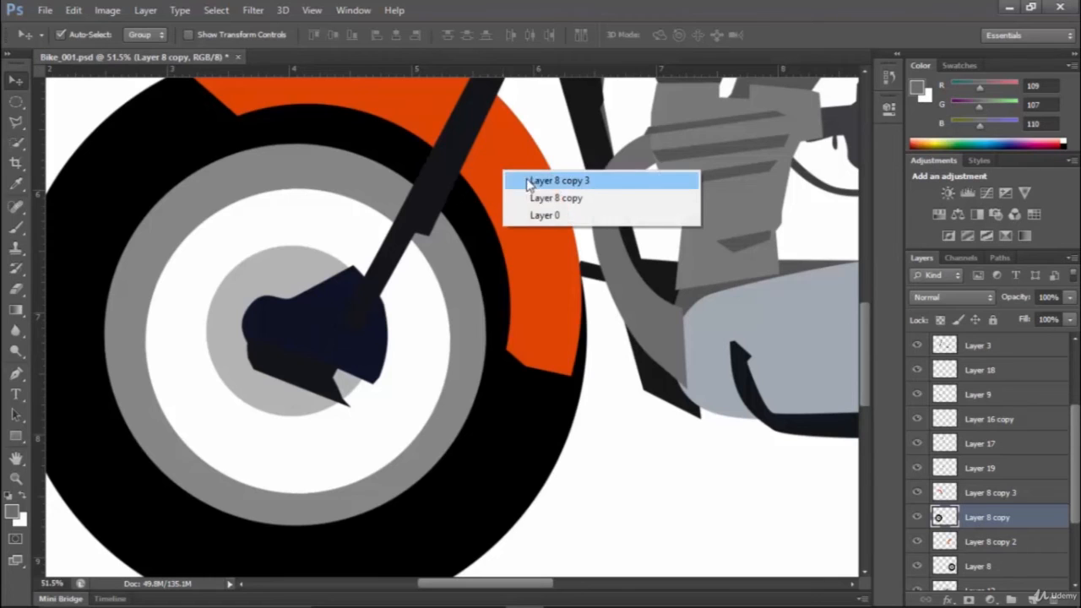
{"action": "left_click", "coordinate": [529, 179]}
{"action": "left_click_drag", "start_coordinate": [512, 200], "coordinate": [531, 200]}
{"action": "scroll", "coordinate": [528, 200], "scroll_direction": "down", "scroll_amount": 5}
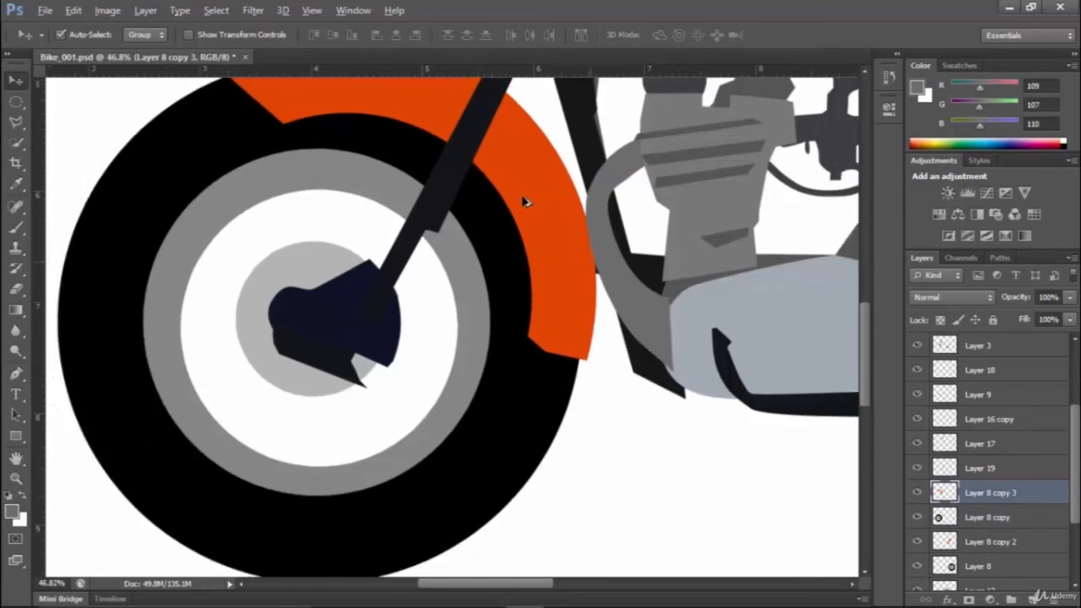
Nudge the front fender on Layer 8 copy 3 back from the exhaust pipe to line it up with the front wheel.
{"action": "key", "text": "Left"}
{"action": "key", "text": "Left"}
{"action": "key", "text": "Left"}
{"action": "key", "text": "Left"}
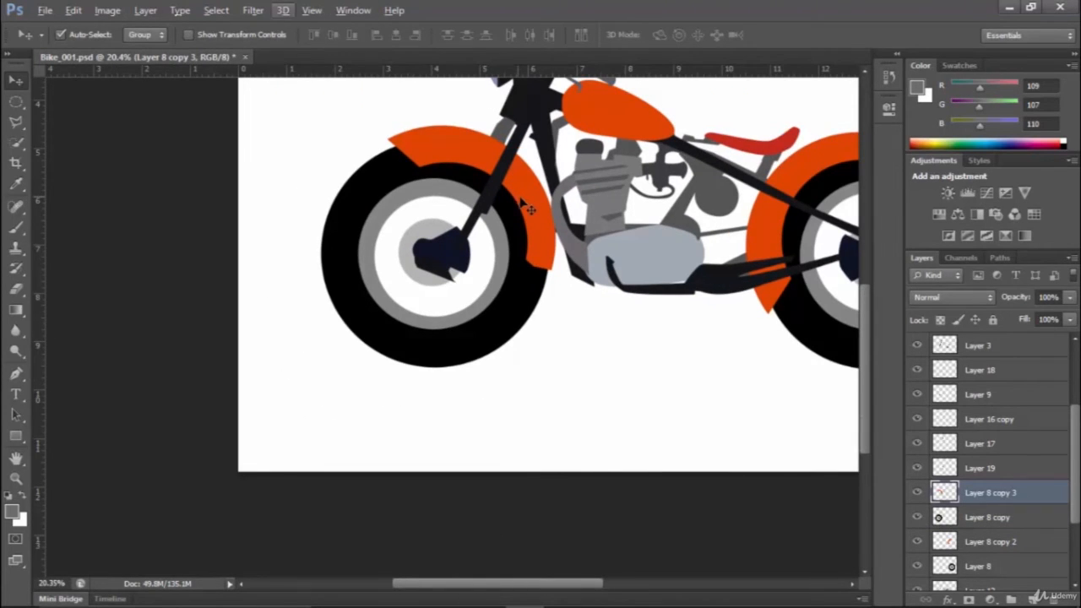
{"action": "left_click", "coordinate": [534, 193]}
{"action": "key", "text": "Left"}
{"action": "key", "text": "Left"}
{"action": "key", "text": "Left"}
{"action": "key", "text": "Left"}
{"action": "key", "text": "Left"}
{"action": "key", "text": "Left"}
{"action": "key", "text": "Left"}
{"action": "key", "text": "Left"}
{"action": "key", "text": "Left"}
{"action": "key", "text": "Left"}
{"action": "key", "text": "Left"}
{"action": "key", "text": "Left"}
{"action": "key", "text": "Left"}
{"action": "key", "text": "Left"}
{"action": "key", "text": "Left"}
{"action": "key", "text": "Left"}
{"action": "key", "text": "Left"}
{"action": "key", "text": "Left"}
{"action": "key", "text": "Left"}
{"action": "key", "text": "Left"}
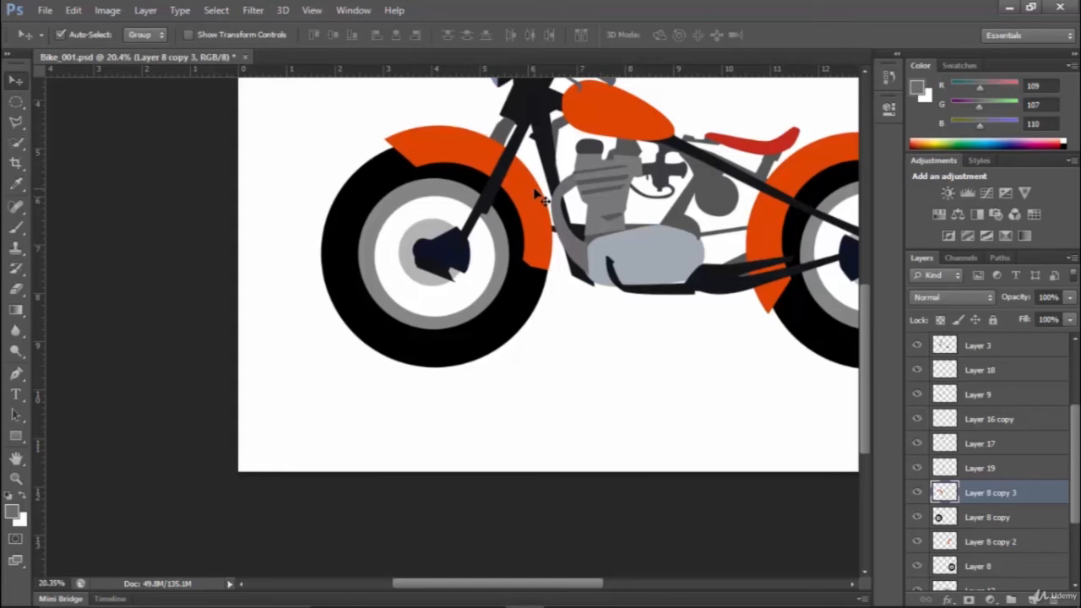
{"action": "scroll", "coordinate": [536, 196], "scroll_direction": "down", "scroll_amount": 2}
{"action": "scroll", "coordinate": [480, 296], "scroll_direction": "up", "scroll_amount": 2}
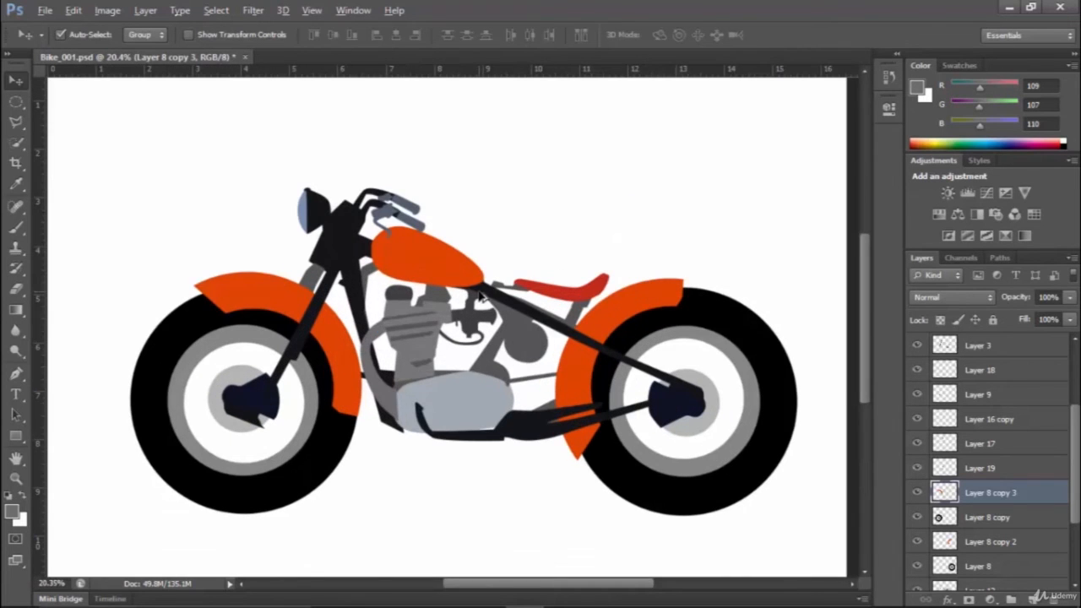
Compare the illustration with the reference photo by showing Layer 1 and hiding it again.
{"action": "scroll", "coordinate": [980, 372], "scroll_direction": "up", "scroll_amount": 3}
{"action": "left_click", "coordinate": [916, 351]}
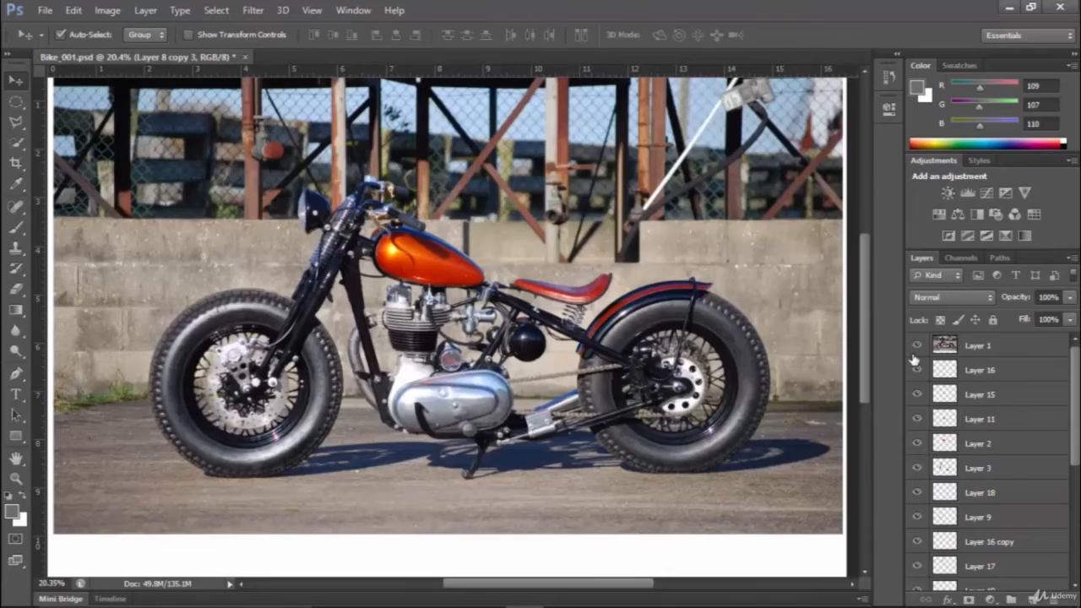
{"action": "left_click", "coordinate": [917, 346]}
Remove the small dark frame piece on Layer 12 that sticks out between the front fender and the exhaust pipe.
{"action": "scroll", "coordinate": [313, 342], "scroll_direction": "up", "scroll_amount": 4}
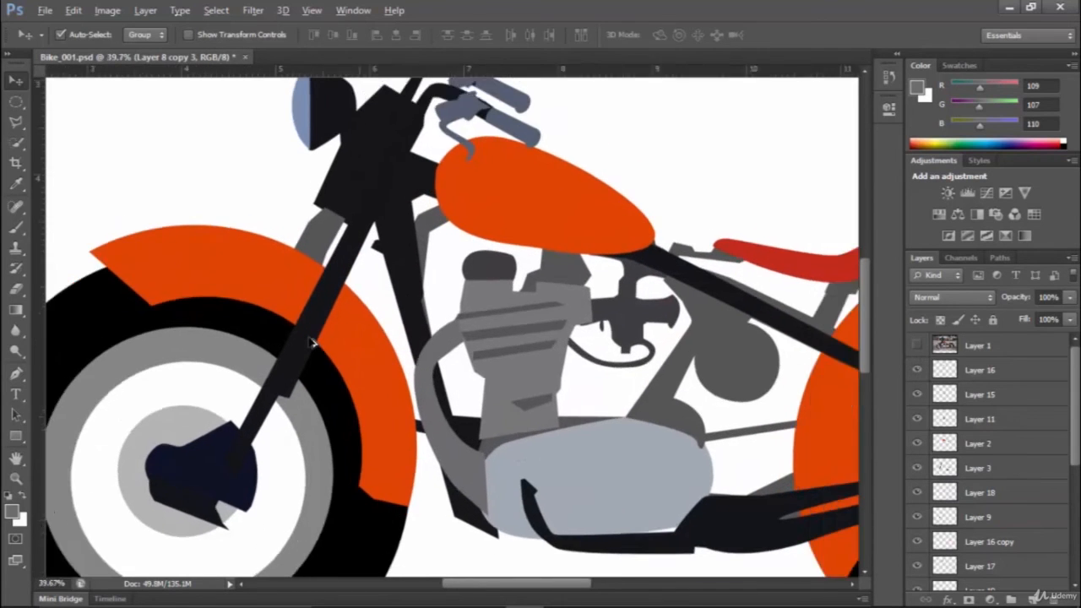
{"action": "scroll", "coordinate": [313, 342], "scroll_direction": "down", "scroll_amount": 3}
{"action": "scroll", "coordinate": [381, 397], "scroll_direction": "up", "scroll_amount": 5}
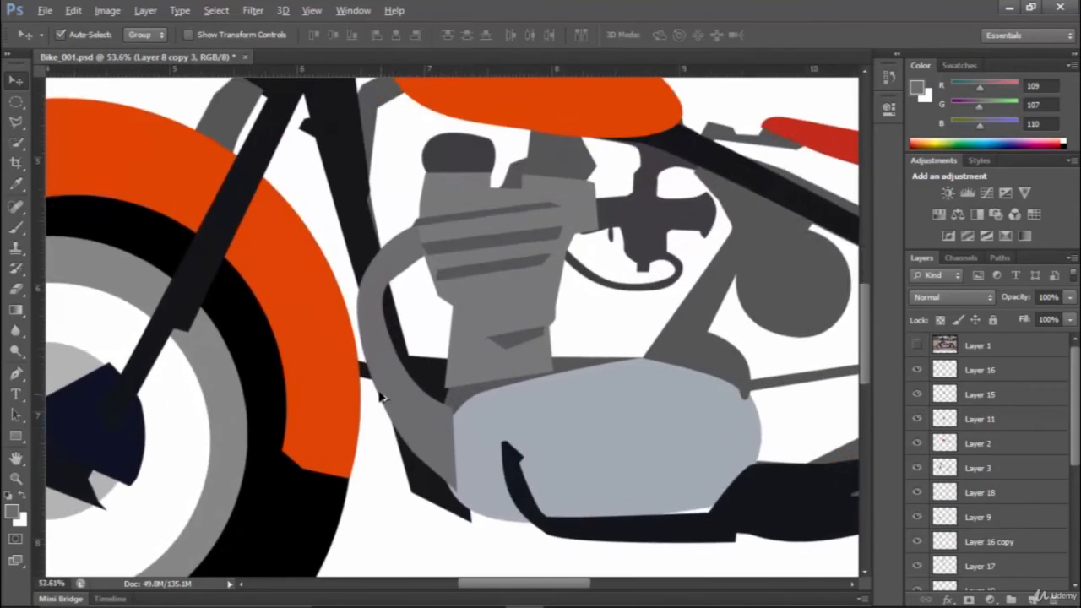
{"action": "scroll", "coordinate": [381, 397], "scroll_direction": "up", "scroll_amount": 3}
{"action": "right_click", "coordinate": [361, 372]}
{"action": "left_click", "coordinate": [395, 378]}
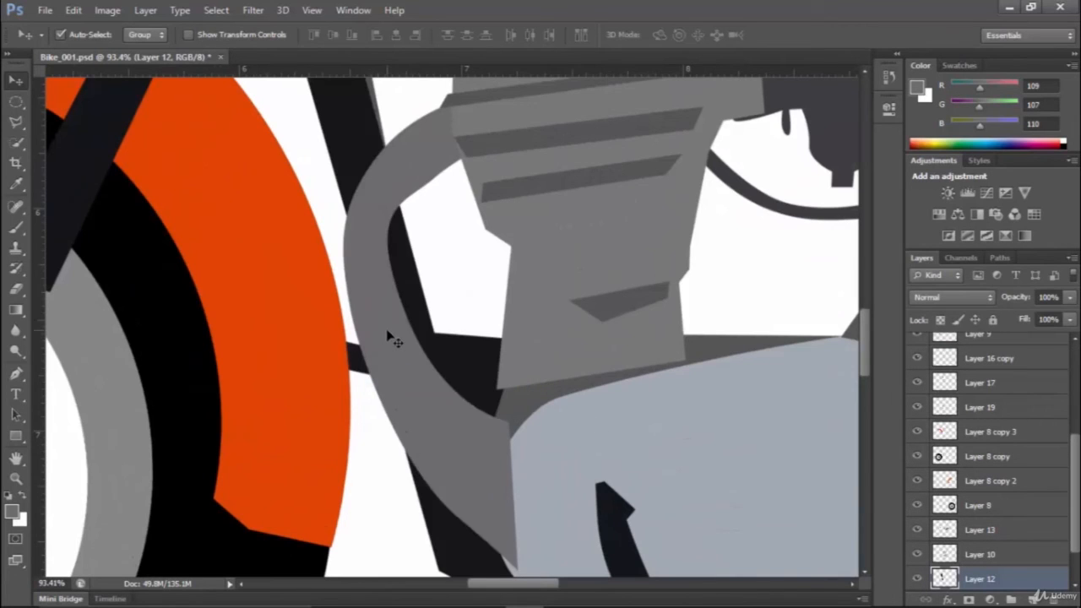
{"action": "key", "text": "p"}
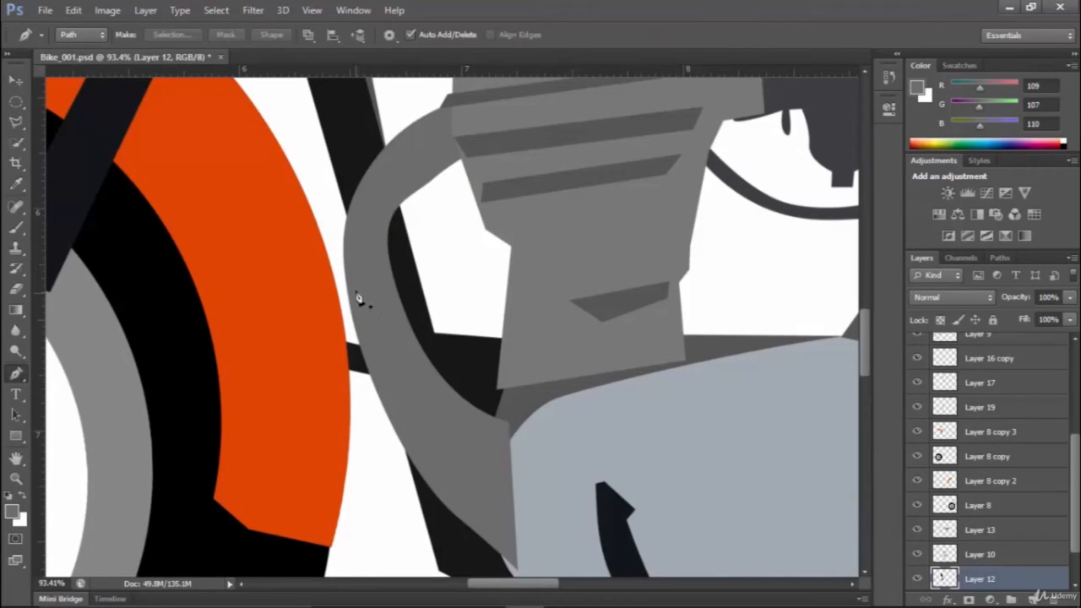
{"action": "key", "text": "l"}
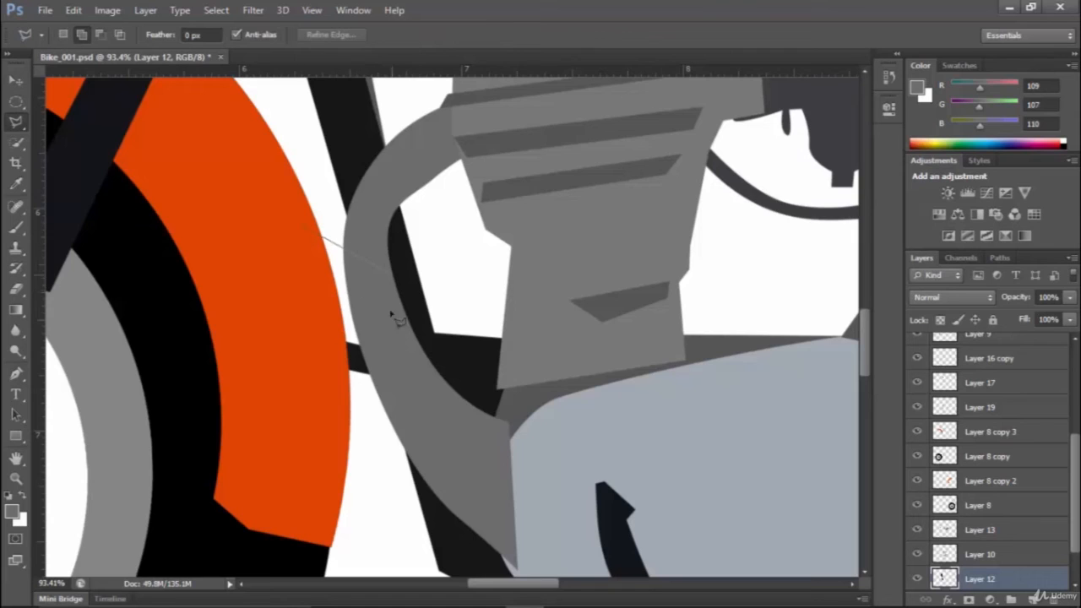
{"action": "left_click", "coordinate": [254, 246]}
{"action": "key", "text": "ctrl+d"}
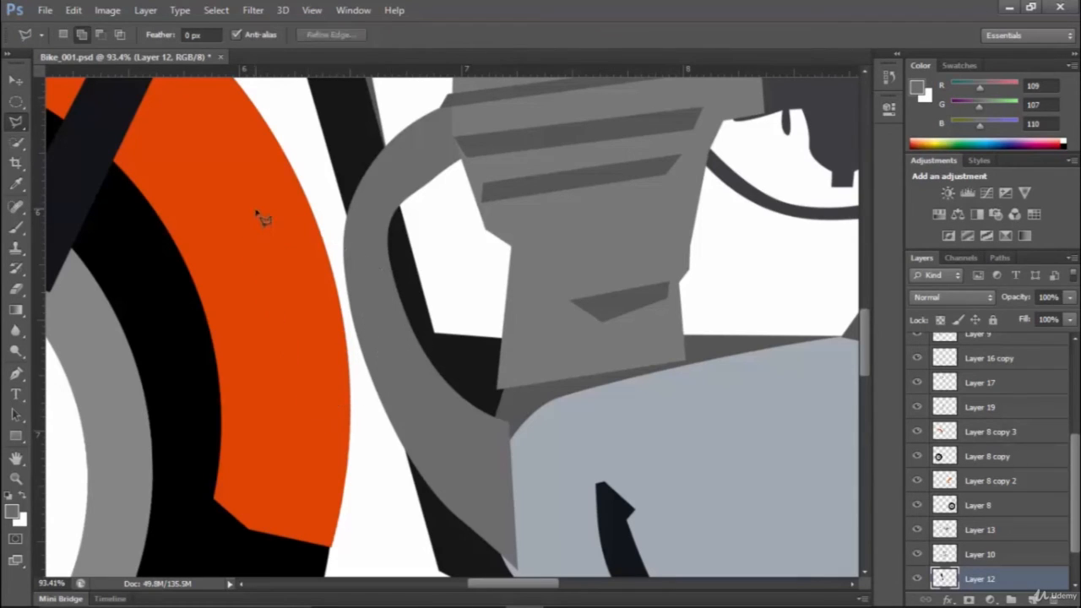
Nudge the front fender on Layer 8 copy 3 slightly farther away from the exhaust pipe.
{"action": "key", "text": "v"}
{"action": "left_click", "coordinate": [255, 210]}
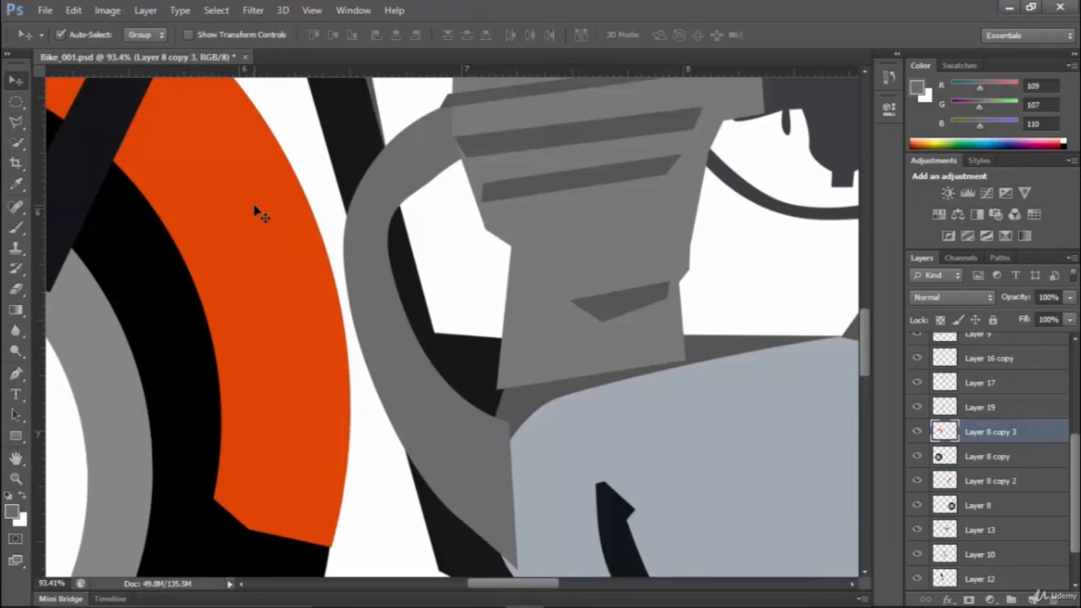
{"action": "key", "text": "Left"}
{"action": "key", "text": "Left"}
{"action": "key", "text": "Left"}
{"action": "scroll", "coordinate": [258, 211], "scroll_direction": "down", "scroll_amount": 10}
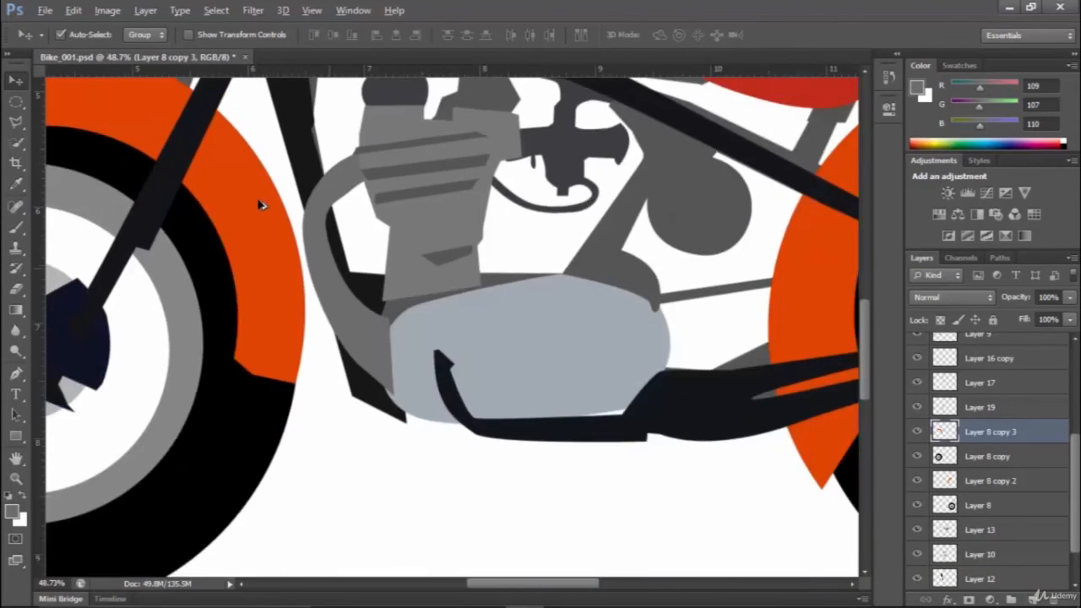
Lower the front fender on Layer 8 copy 3 in small nudges so it sits closer around the front tire.
{"action": "scroll", "coordinate": [327, 320], "scroll_direction": "up", "scroll_amount": 4}
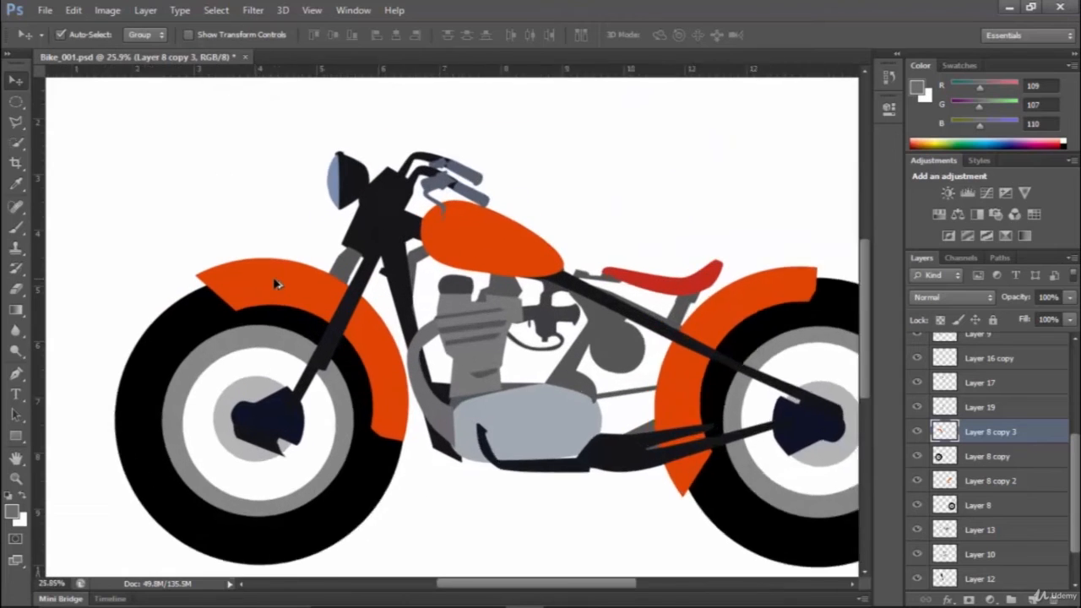
{"action": "key", "text": "Down"}
{"action": "key", "text": "Down"}
{"action": "key", "text": "Down"}
{"action": "key", "text": "Down"}
{"action": "key", "text": "Down"}
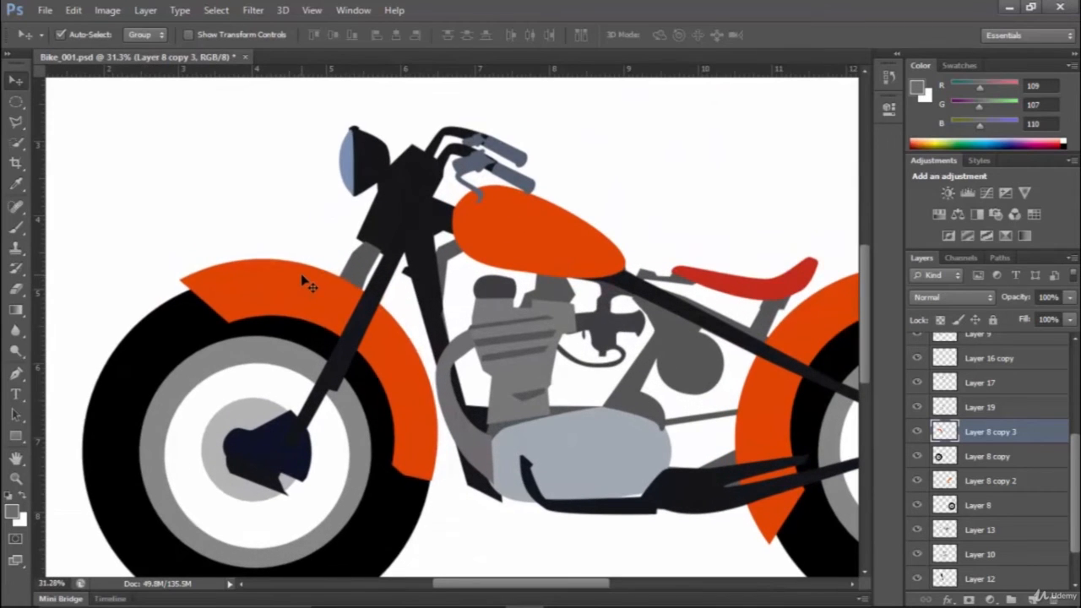
{"action": "key", "text": "Down"}
{"action": "key", "text": "Down"}
{"action": "key", "text": "Down"}
{"action": "key", "text": "Down"}
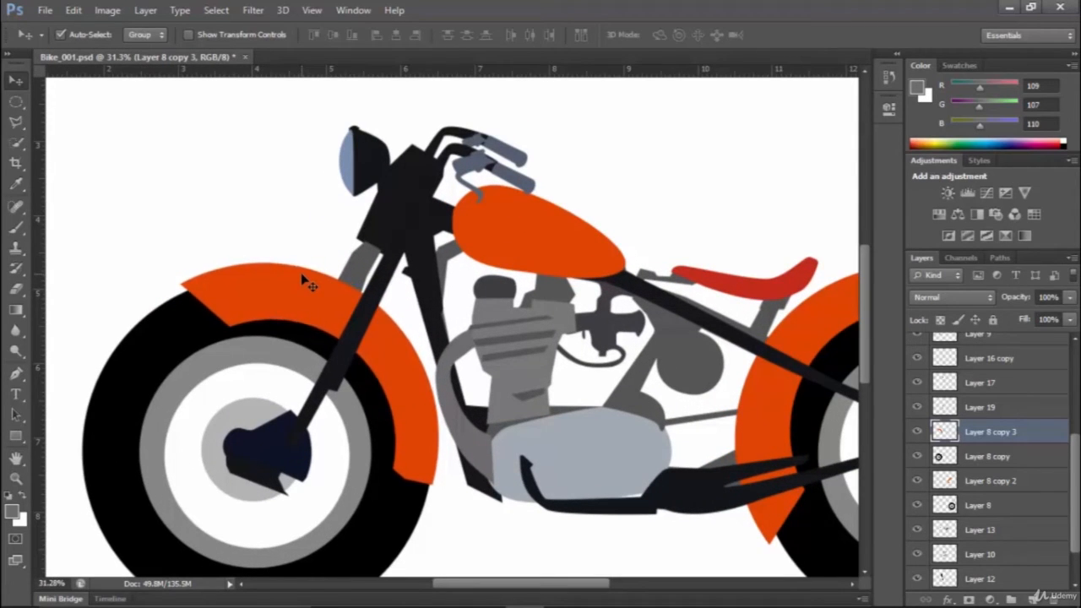
{"action": "key", "text": "Down"}
{"action": "key", "text": "Down"}
{"action": "key", "text": "Down"}
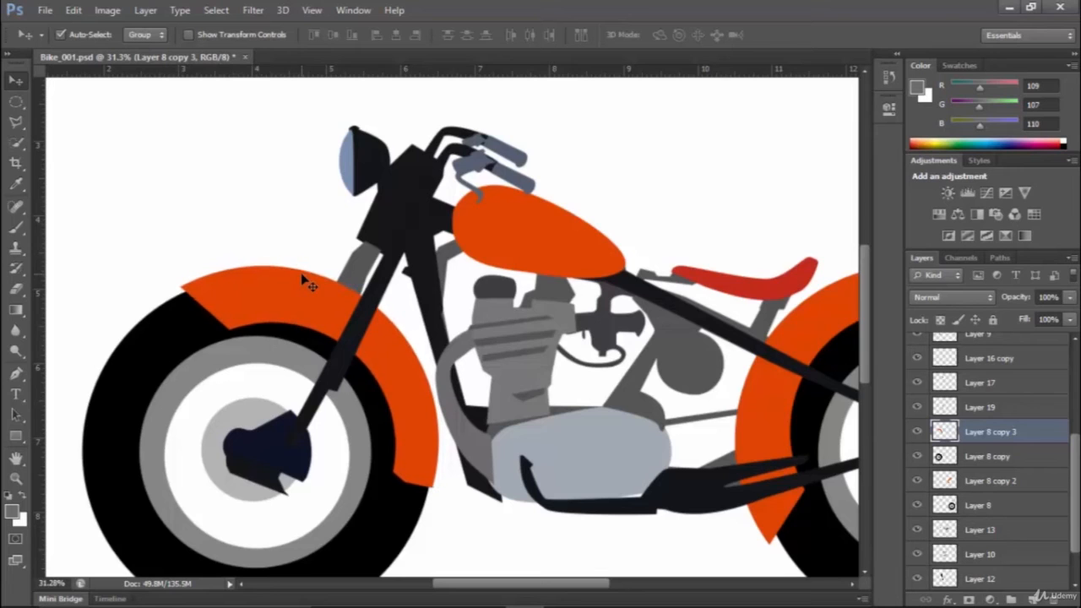
Save the motorcycle illustration in Bike_001.psd.
{"action": "key", "text": "ctrl+0"}
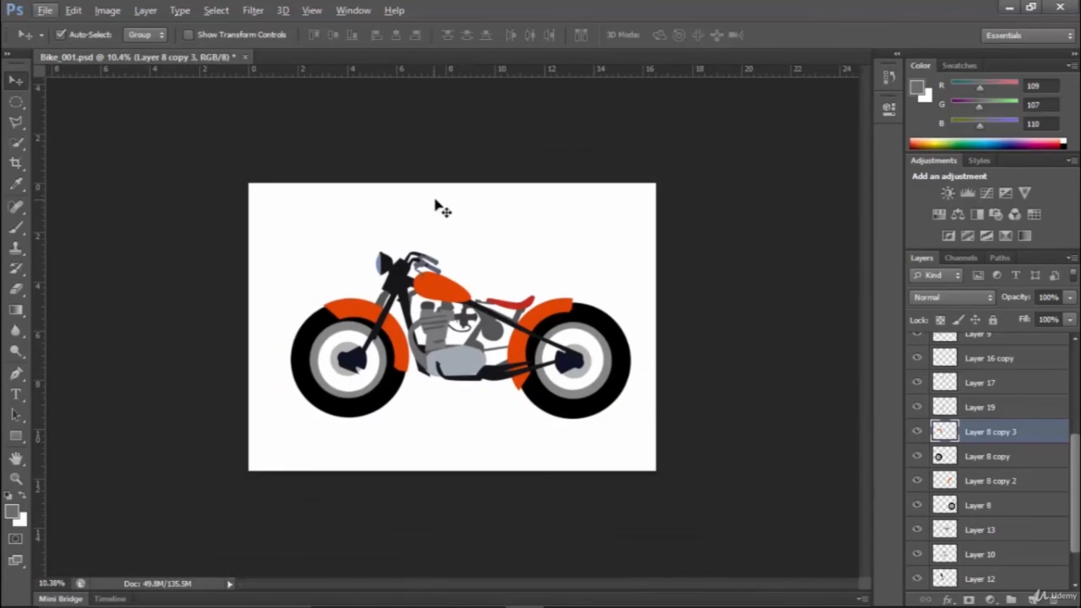
{"action": "key", "text": "ctrl+s"}
{"action": "key", "text": "alt"}
Compare the area below the engine in the Layer 1 photo with the illustration to look for missing parts.
{"action": "scroll", "coordinate": [940, 358], "scroll_direction": "up", "scroll_amount": 5}
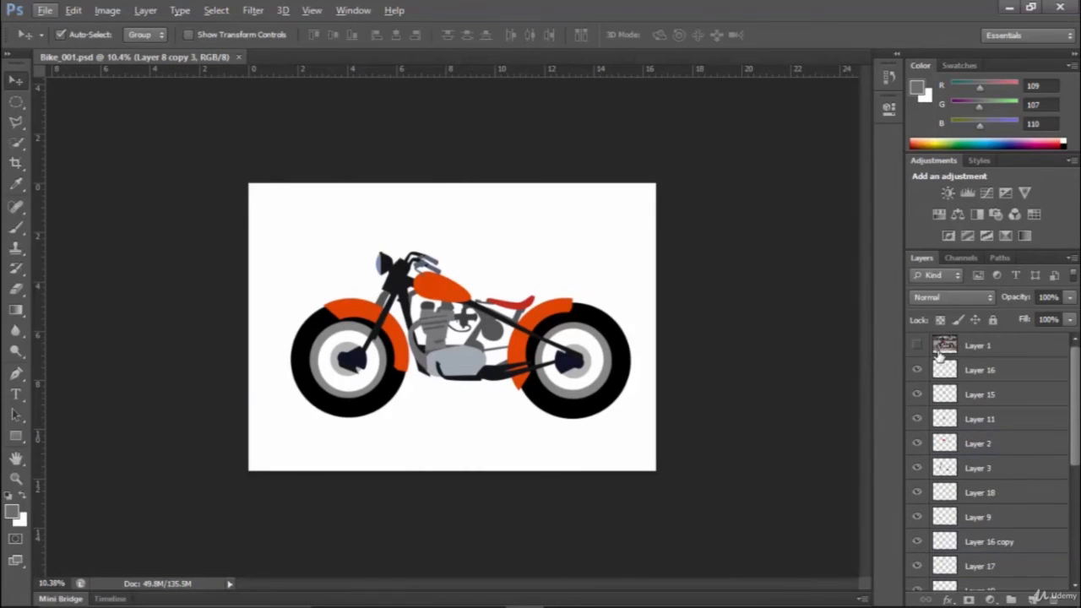
{"action": "left_click", "coordinate": [917, 346]}
{"action": "left_click", "coordinate": [916, 347]}
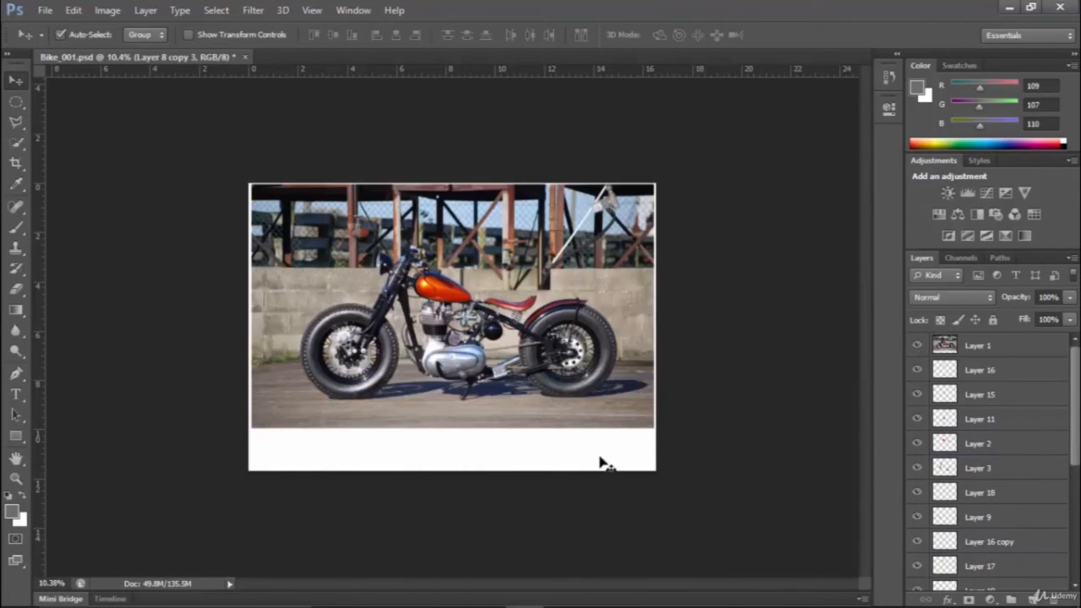
{"action": "scroll", "coordinate": [602, 462], "scroll_direction": "up", "scroll_amount": 14}
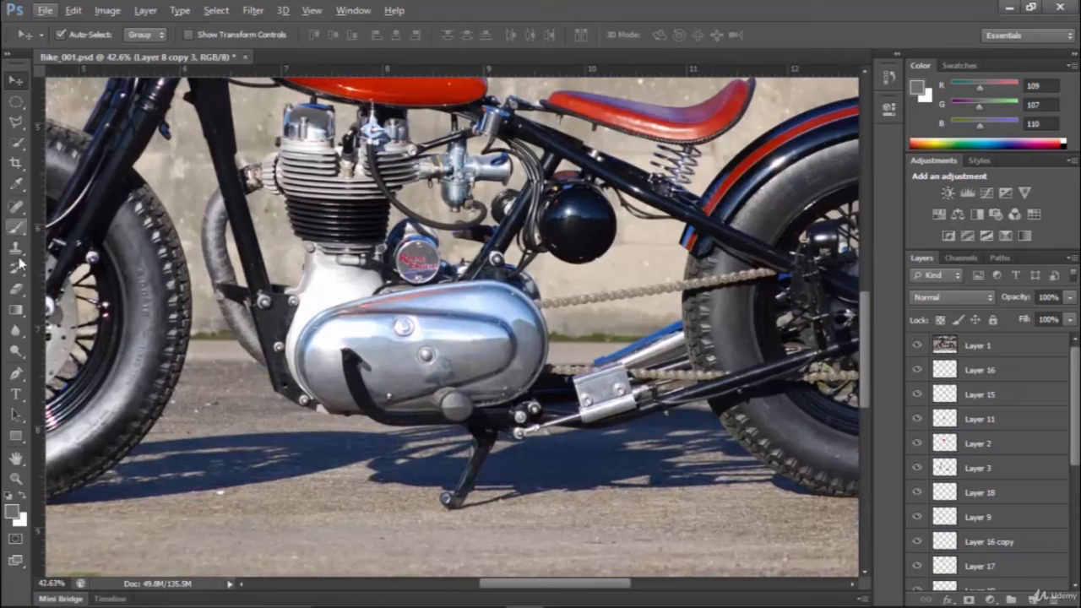
{"action": "key", "text": "p"}
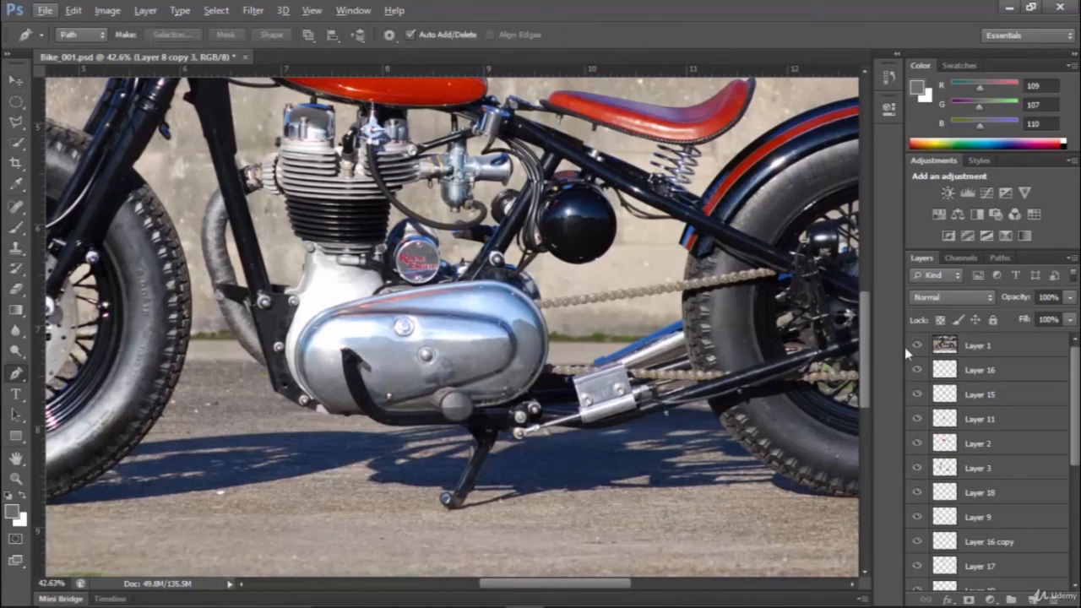
{"action": "left_click", "coordinate": [916, 345]}
{"action": "scroll", "coordinate": [430, 458], "scroll_direction": "up", "scroll_amount": 3}
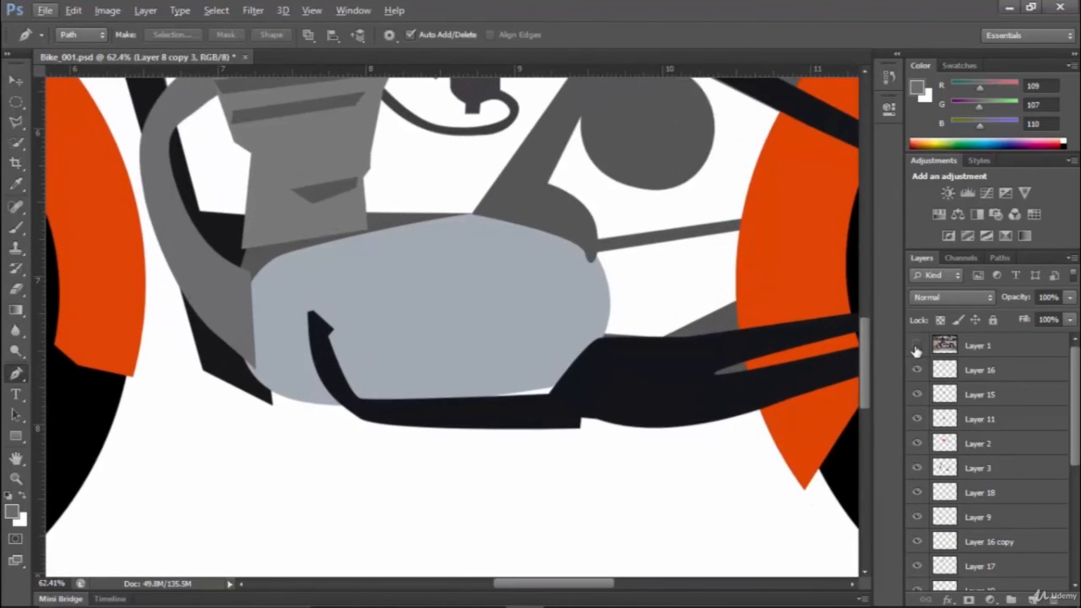
Show the Layer 1 photo and trace the kickstand below the engine as a closed Pen tool path.
{"action": "left_click", "coordinate": [916, 347]}
{"action": "left_click_drag", "start_coordinate": [501, 447], "coordinate": [517, 330]}
{"action": "left_click", "coordinate": [493, 283]}
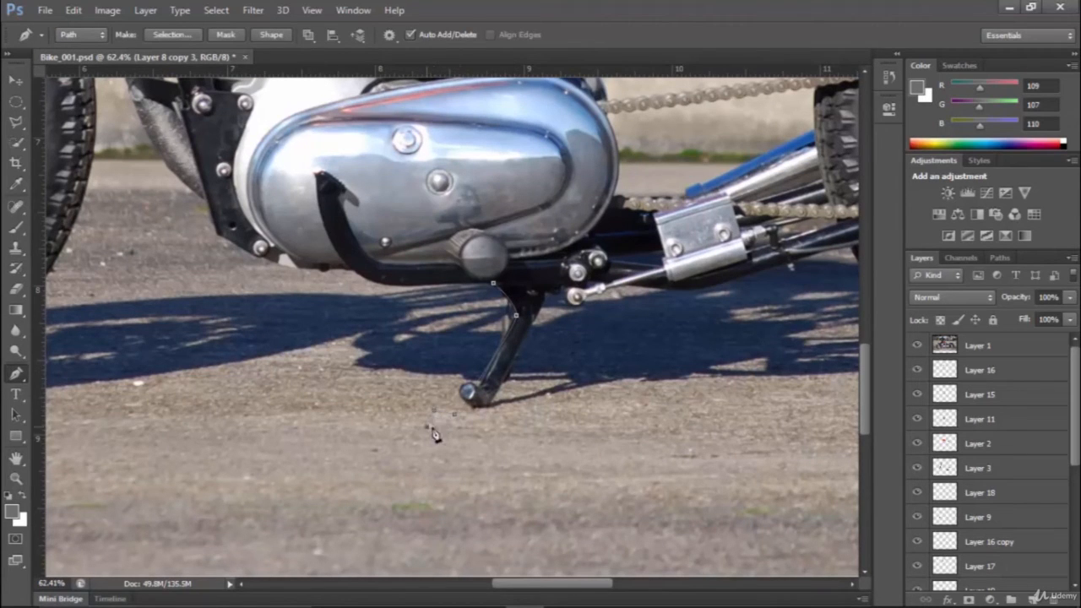
{"action": "left_click_drag", "start_coordinate": [559, 288], "coordinate": [583, 268]}
{"action": "left_click", "coordinate": [556, 255]}
{"action": "left_click", "coordinate": [494, 284]}
Hide the Layer 1 photo and convert the kickstand path into a selection.
{"action": "scroll", "coordinate": [511, 312], "scroll_direction": "down", "scroll_amount": 3}
{"action": "right_click", "coordinate": [514, 310]}
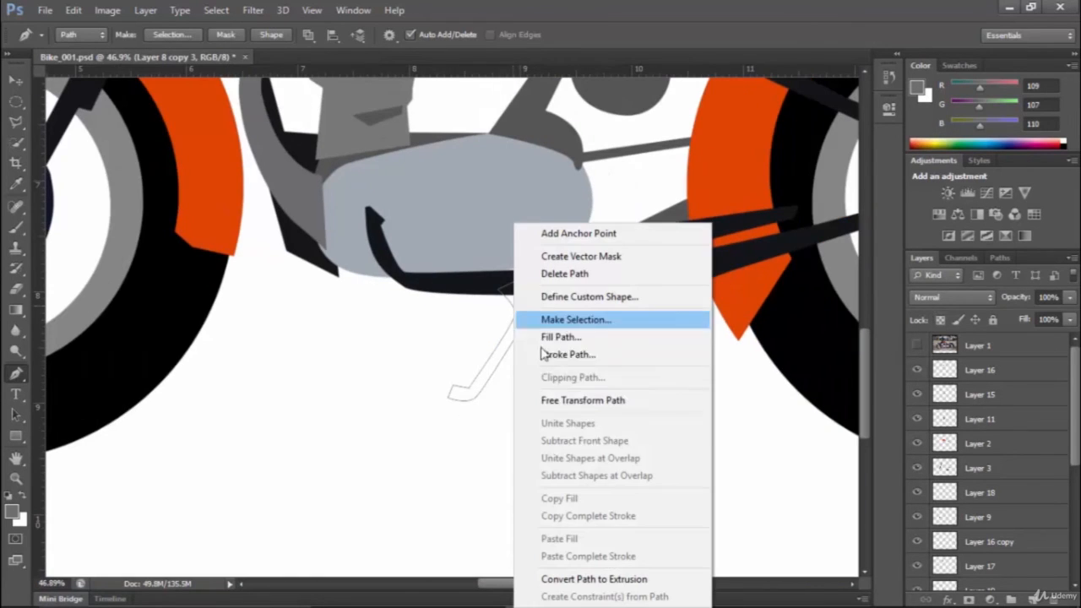
{"action": "left_click", "coordinate": [577, 320]}
{"action": "left_click", "coordinate": [620, 166]}
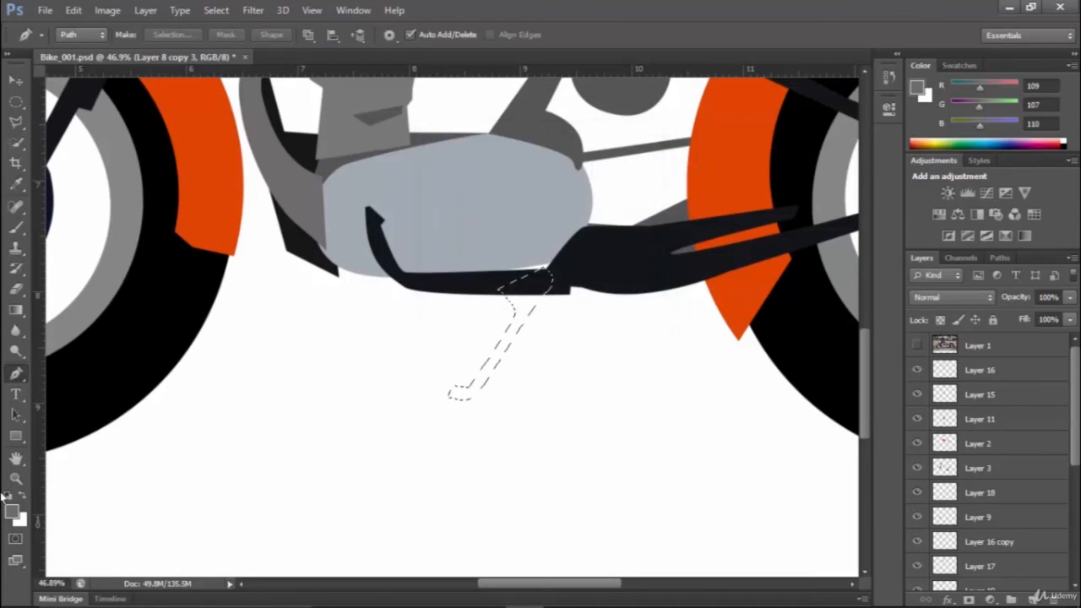
Fill the kickstand selection on Layer 16 with the dark color 141519 sampled from the lower frame, and deselect.
{"action": "left_click", "coordinate": [11, 510]}
{"action": "left_click", "coordinate": [546, 283]}
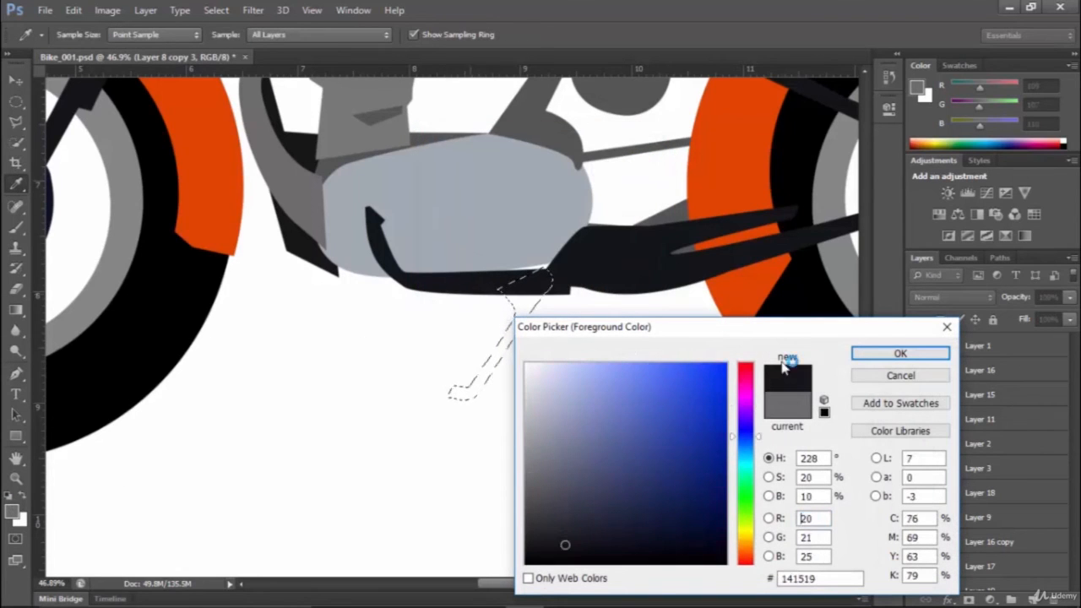
{"action": "left_click", "coordinate": [876, 359]}
{"action": "left_click", "coordinate": [1014, 370]}
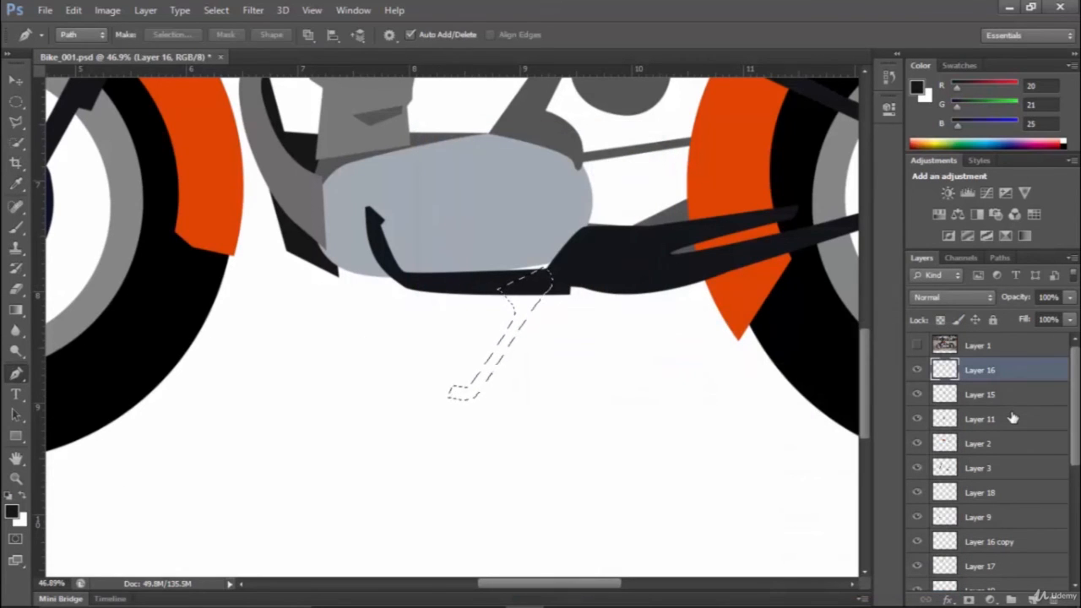
{"action": "key", "text": "alt+BackSpace"}
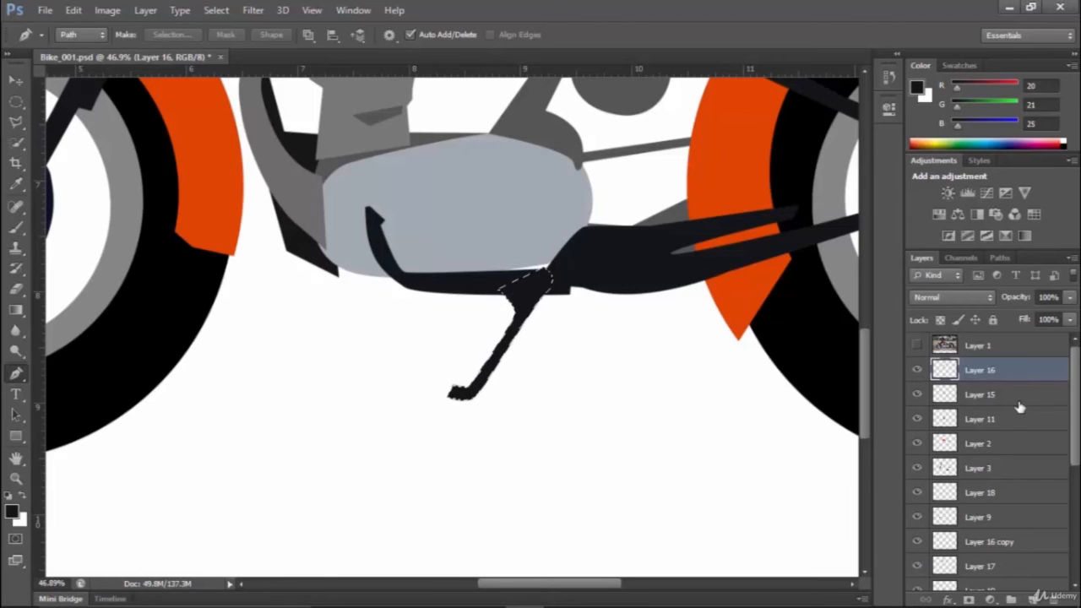
{"action": "key", "text": "ctrl+d"}
{"action": "scroll", "coordinate": [596, 360], "scroll_direction": "down", "scroll_amount": 2}
{"action": "key", "text": "super"}
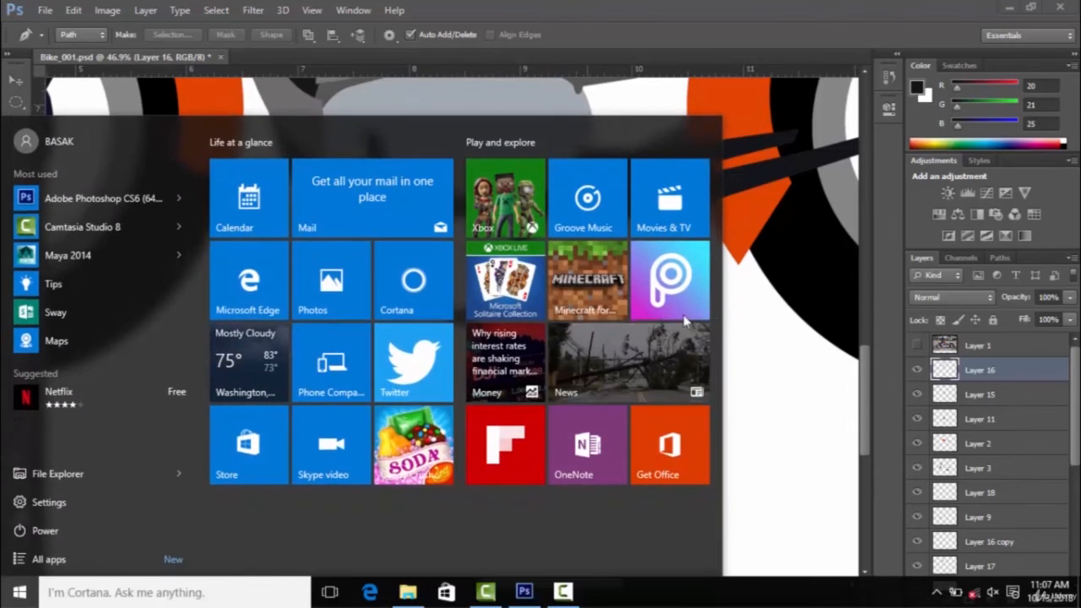
{"action": "key", "text": "super"}
{"action": "scroll", "coordinate": [657, 330], "scroll_direction": "down", "scroll_amount": 5}
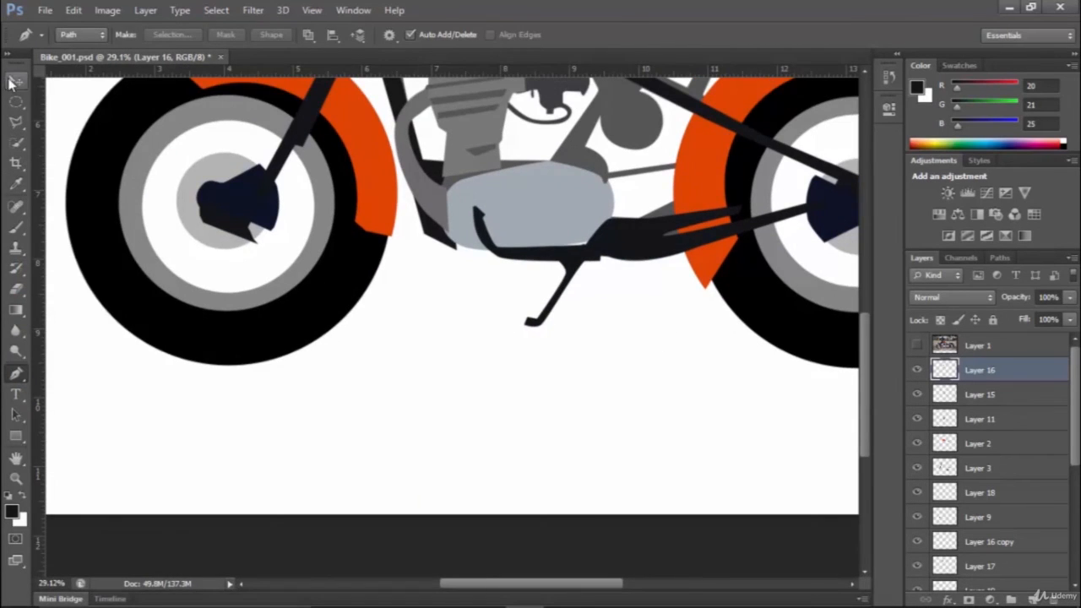
Add a horizontal guide and align it with the bottom edge of the front tire.
{"action": "left_click", "coordinate": [13, 78]}
{"action": "scroll", "coordinate": [346, 555], "scroll_direction": "down", "scroll_amount": 5}
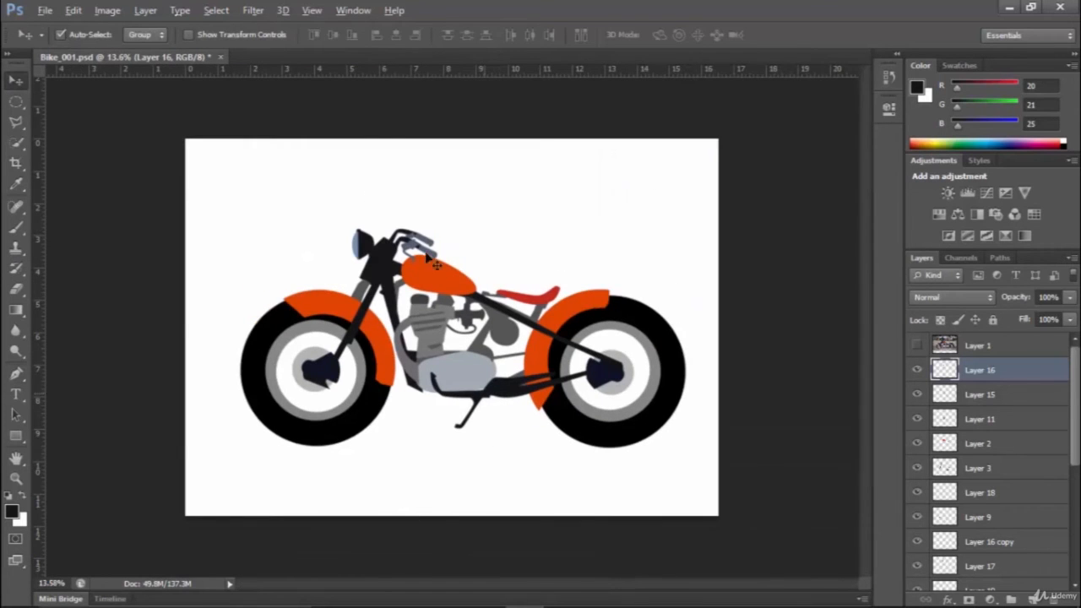
{"action": "left_click_drag", "start_coordinate": [354, 70], "coordinate": [347, 448]}
{"action": "scroll", "coordinate": [579, 477], "scroll_direction": "up", "scroll_amount": 2}
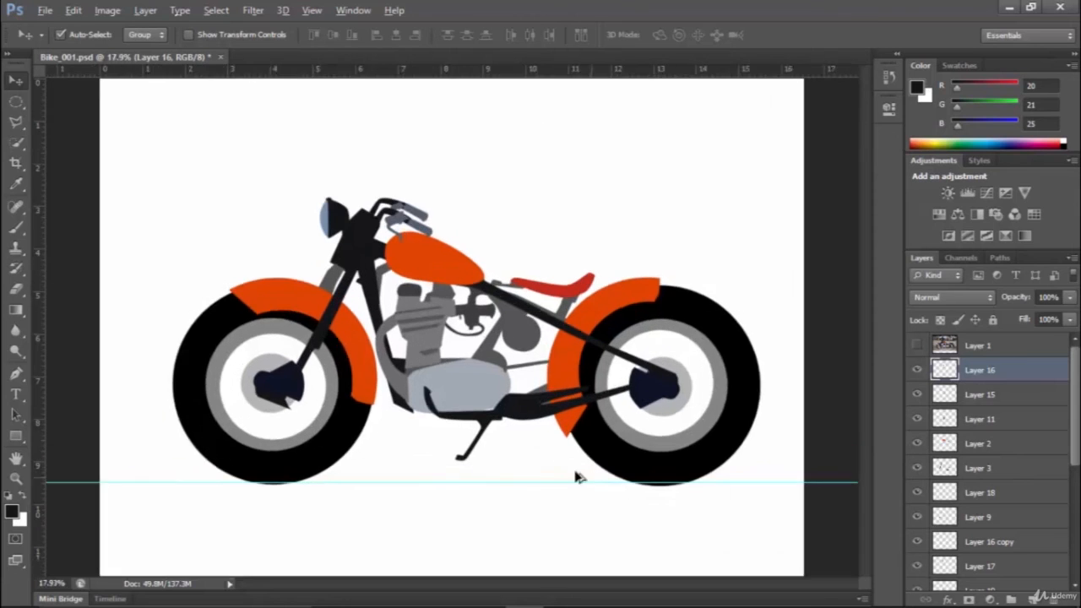
{"action": "scroll", "coordinate": [579, 477], "scroll_direction": "up", "scroll_amount": 2}
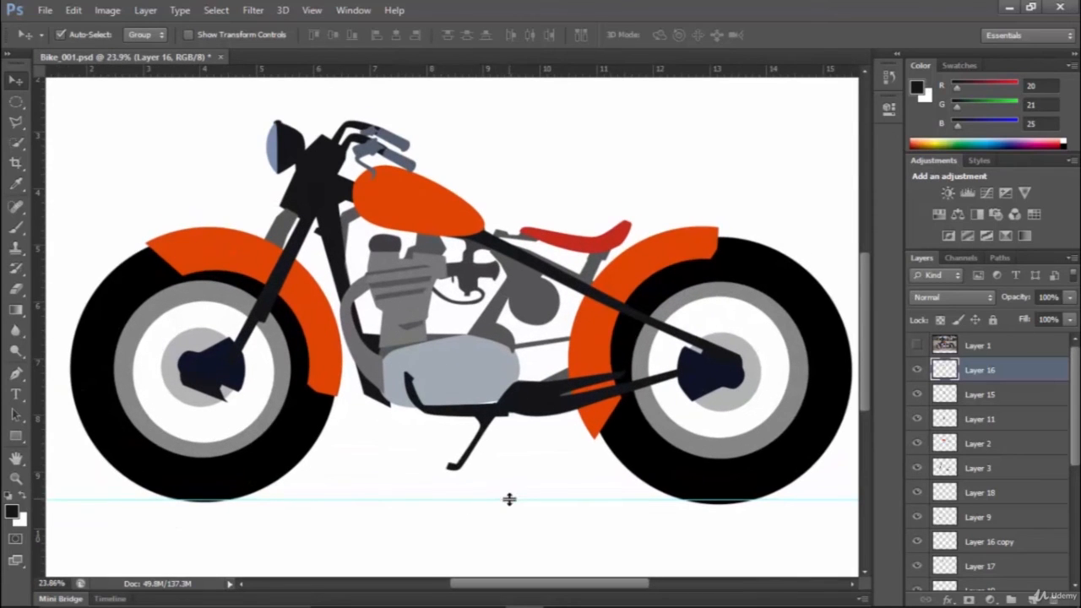
{"action": "left_click_drag", "start_coordinate": [508, 500], "coordinate": [505, 503]}
Select the rear wheel on Layer 8 and nudge it up until its tire rests on the horizontal guide.
{"action": "scroll", "coordinate": [792, 489], "scroll_direction": "up", "scroll_amount": 4}
{"action": "right_click", "coordinate": [556, 480]}
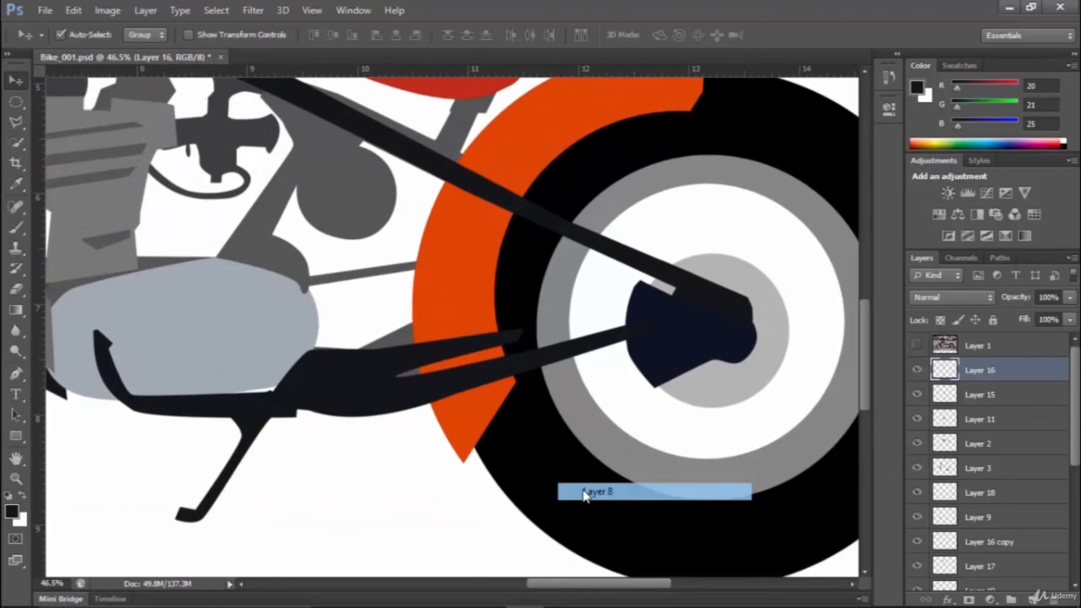
{"action": "left_click", "coordinate": [582, 492]}
{"action": "scroll", "coordinate": [605, 380], "scroll_direction": "down", "scroll_amount": 1}
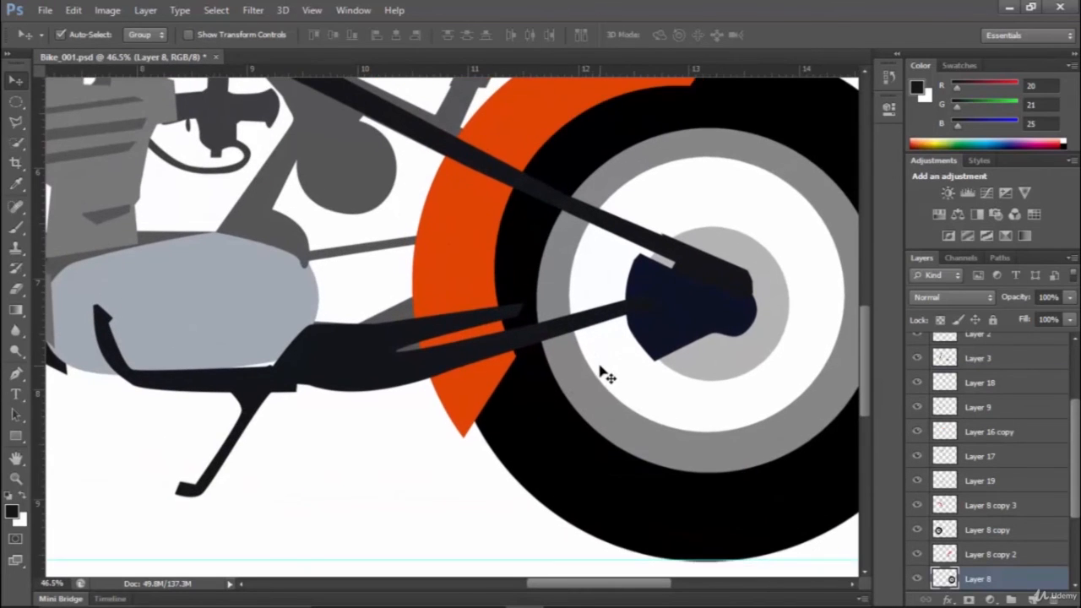
{"action": "scroll", "coordinate": [603, 372], "scroll_direction": "down", "scroll_amount": 1}
{"action": "scroll", "coordinate": [605, 376], "scroll_direction": "down", "scroll_amount": 3}
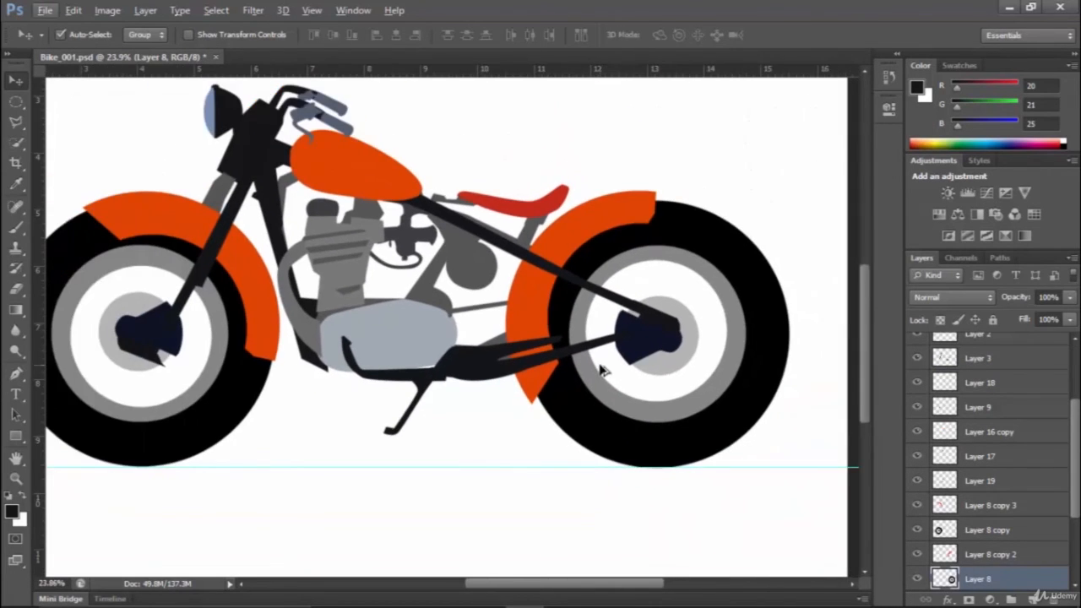
{"action": "key", "text": "alt+f"}
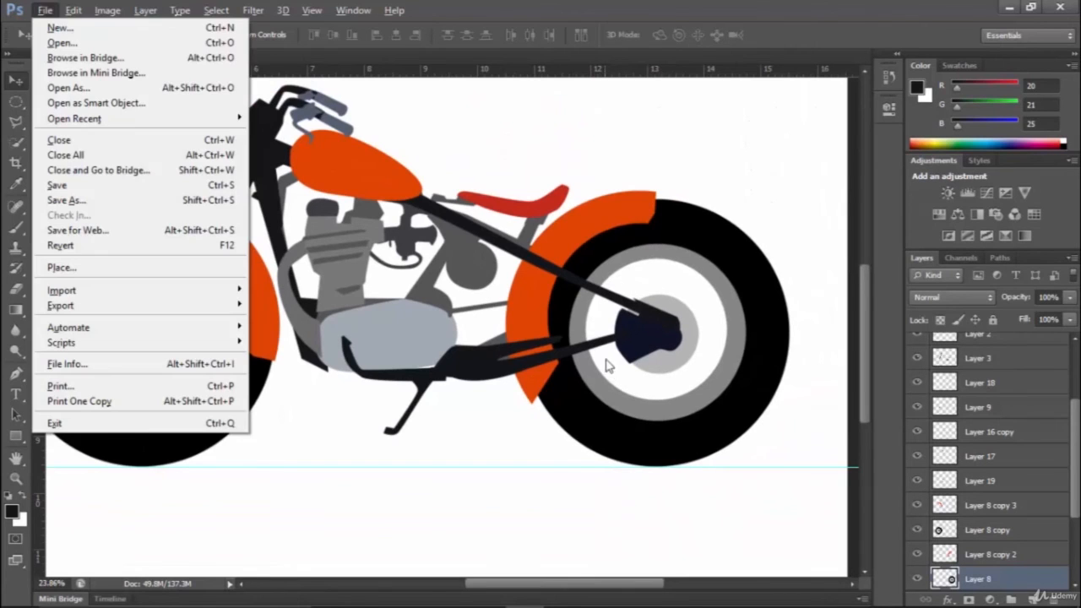
{"action": "left_click", "coordinate": [574, 425]}
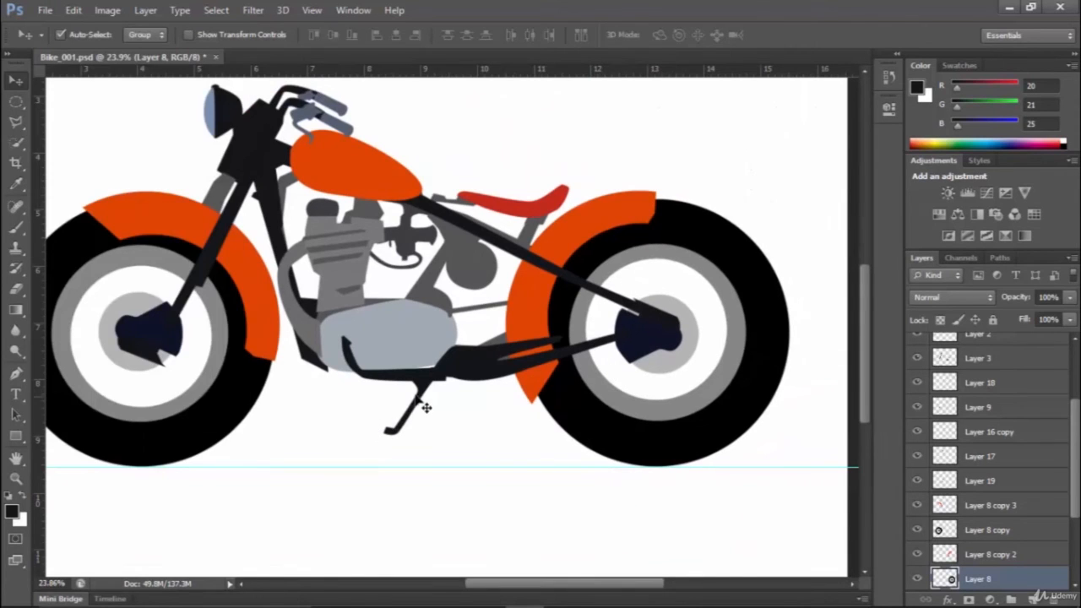
Select the kickstand's Layer 16 and try to move it down onto the horizontal guide.
{"action": "right_click", "coordinate": [426, 408]}
{"action": "left_click", "coordinate": [448, 401]}
{"action": "left_click_drag", "start_coordinate": [429, 400], "coordinate": [414, 426]}
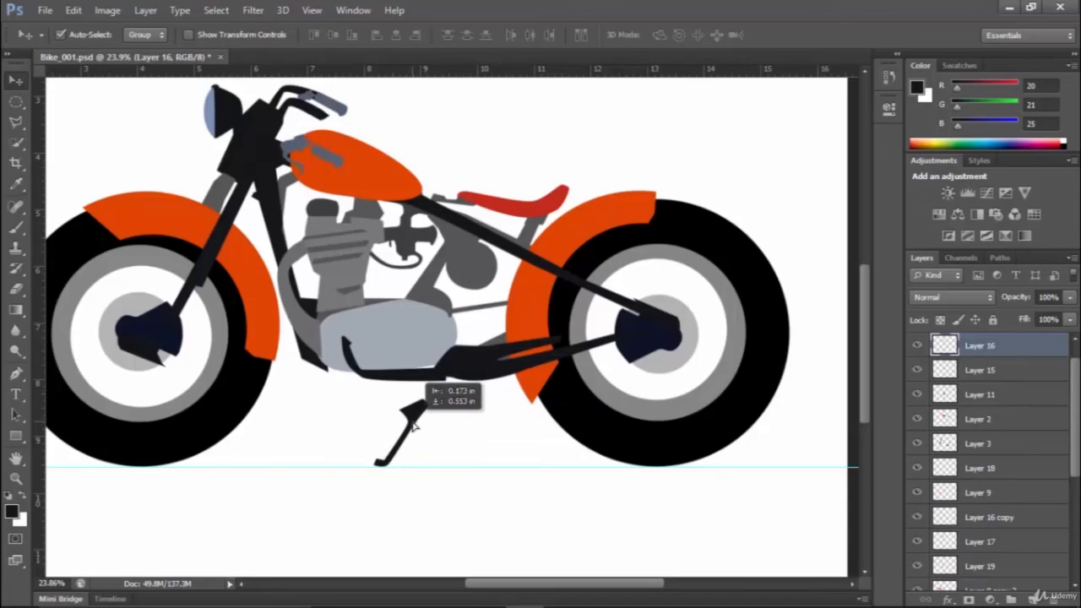
{"action": "key", "text": "ctrl+z"}
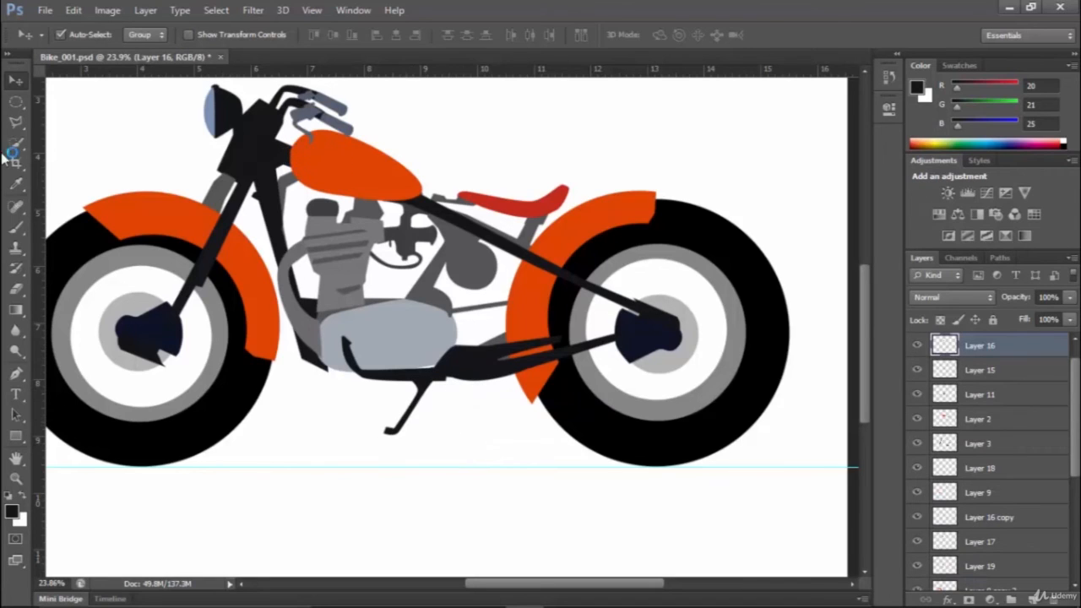
Outline the kickstand below the lower frame with a polygonal lasso selection on Layer 16.
{"action": "left_click", "coordinate": [15, 120]}
{"action": "left_click", "coordinate": [372, 393]}
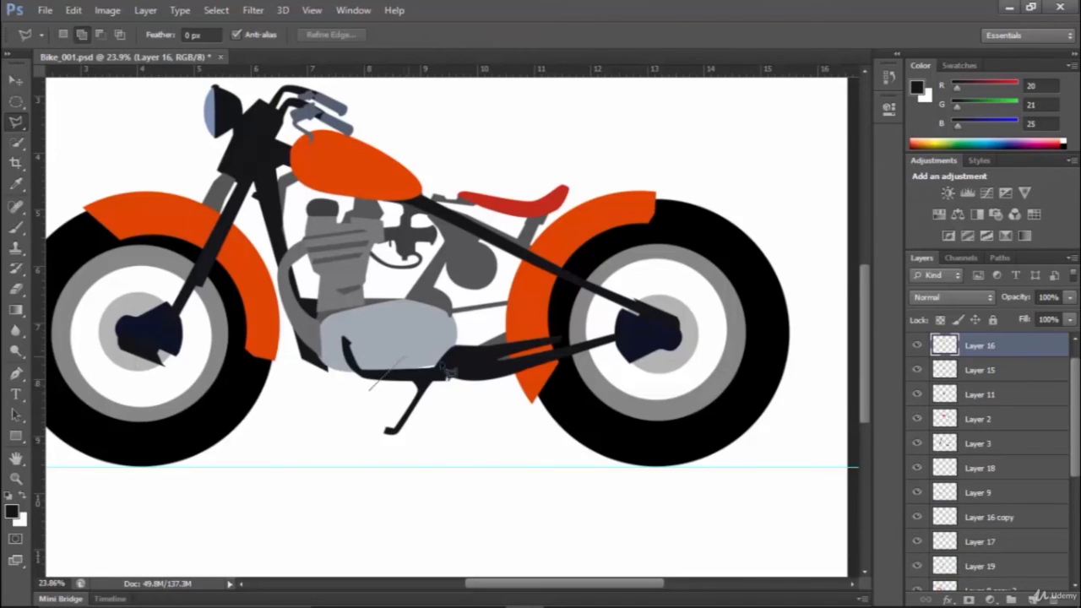
{"action": "left_click", "coordinate": [458, 366]}
{"action": "left_click", "coordinate": [460, 445]}
{"action": "left_click", "coordinate": [404, 477]}
{"action": "double_click", "coordinate": [336, 457]}
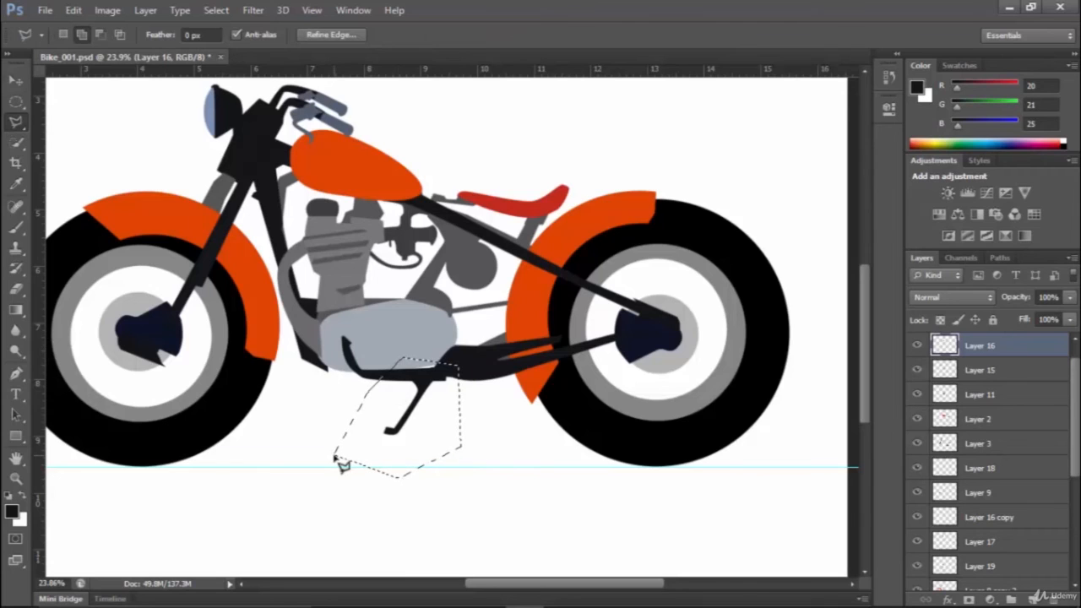
Try to cut the selected kickstand from Layer 16 and paste it in place on a new layer.
{"action": "key", "text": "ctrl+d"}
{"action": "key", "text": "ctrl+x"}
{"action": "left_click", "coordinate": [1032, 599]}
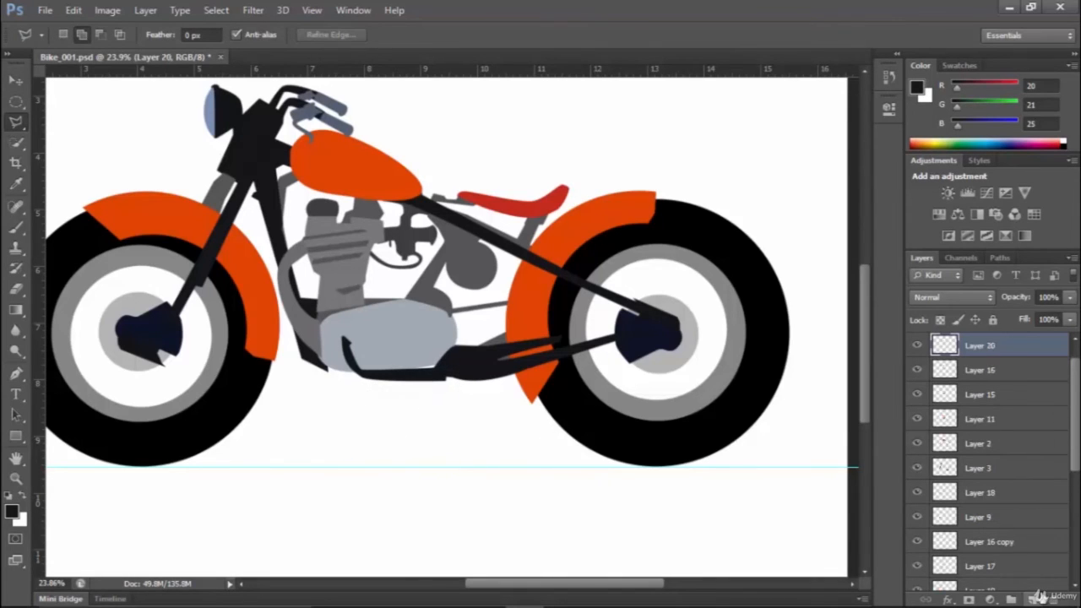
{"action": "key", "text": "ctrl+shift+v"}
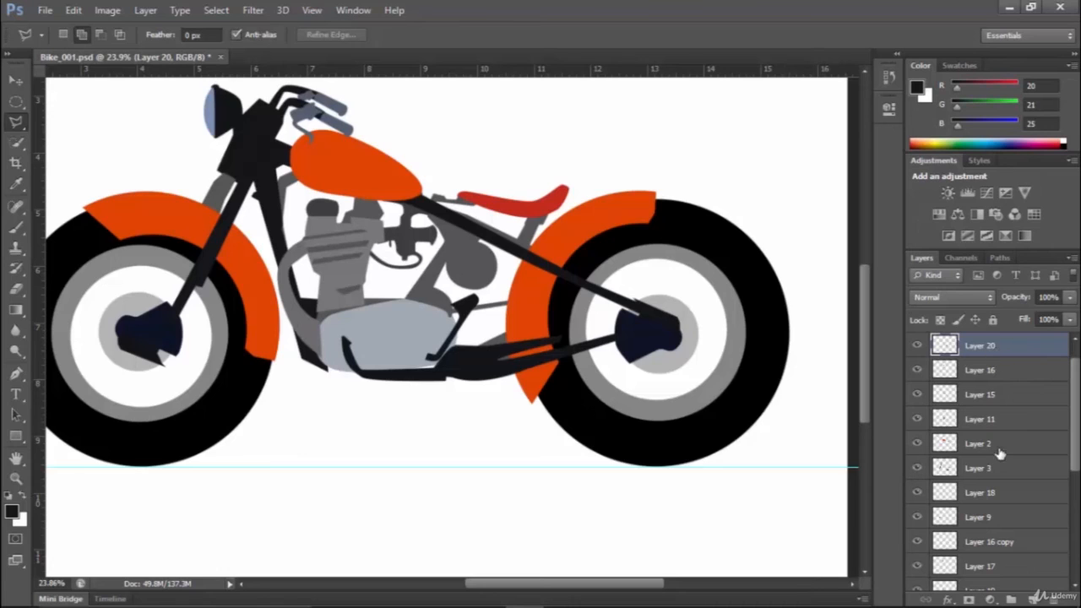
Undo the kickstand's paste, the new layer and the cut, and clear the selection.
{"action": "key", "text": "ctrl+z"}
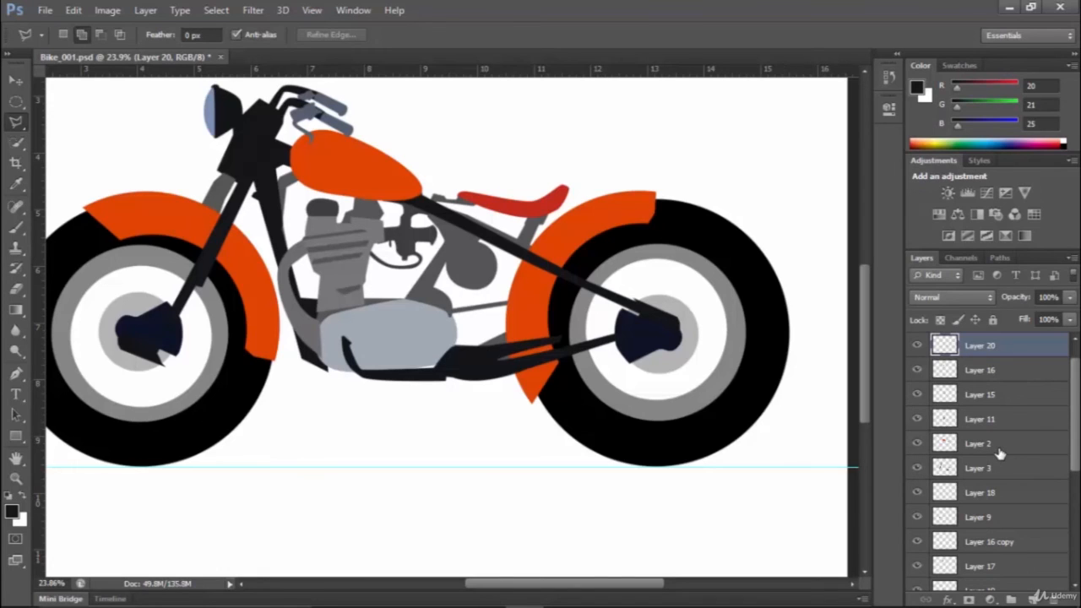
{"action": "key", "text": "ctrl+alt+z"}
{"action": "key", "text": "ctrl+alt+z"}
{"action": "key", "text": "ctrl+d"}
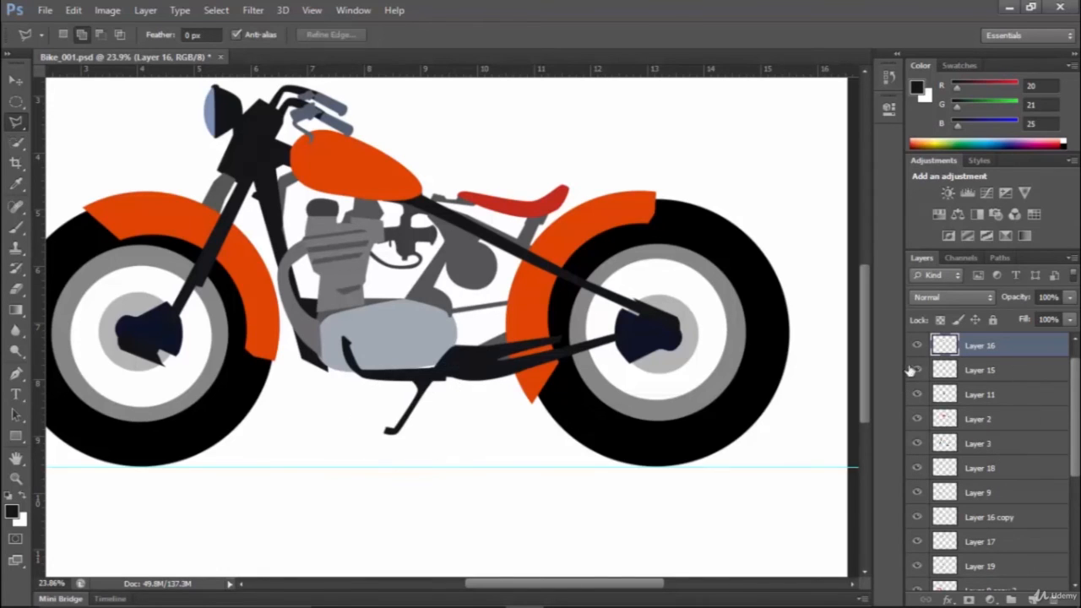
Toggle Layer 16's visibility to check which parts of the bike it contains.
{"action": "left_click", "coordinate": [917, 345]}
{"action": "left_click", "coordinate": [918, 345]}
{"action": "left_click", "coordinate": [918, 345]}
{"action": "left_click", "coordinate": [917, 345]}
{"action": "scroll", "coordinate": [303, 125], "scroll_direction": "up", "scroll_amount": 2}
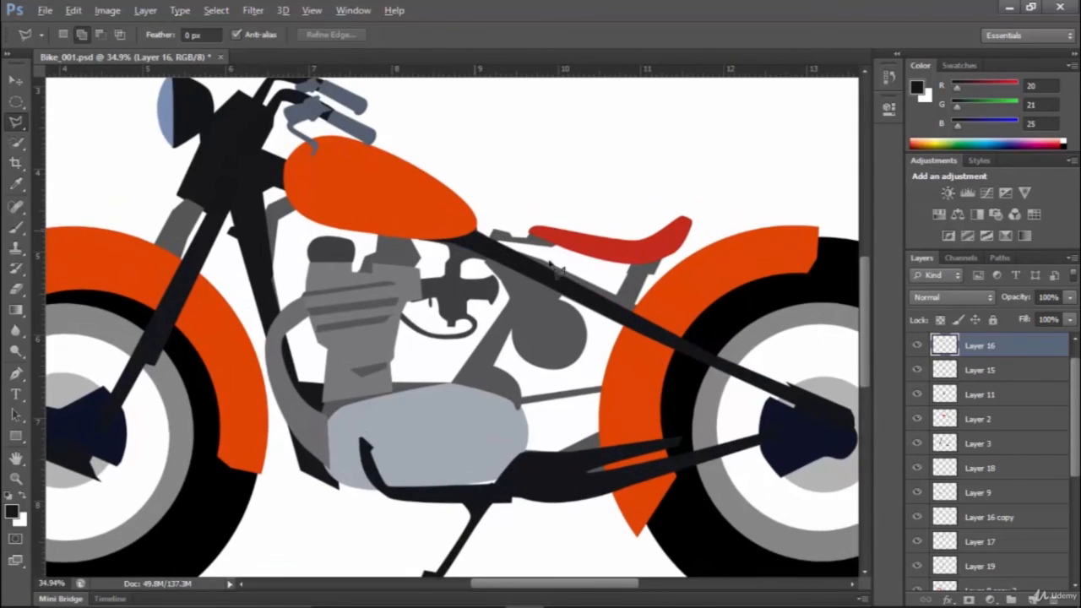
{"action": "scroll", "coordinate": [553, 269], "scroll_direction": "down", "scroll_amount": 2}
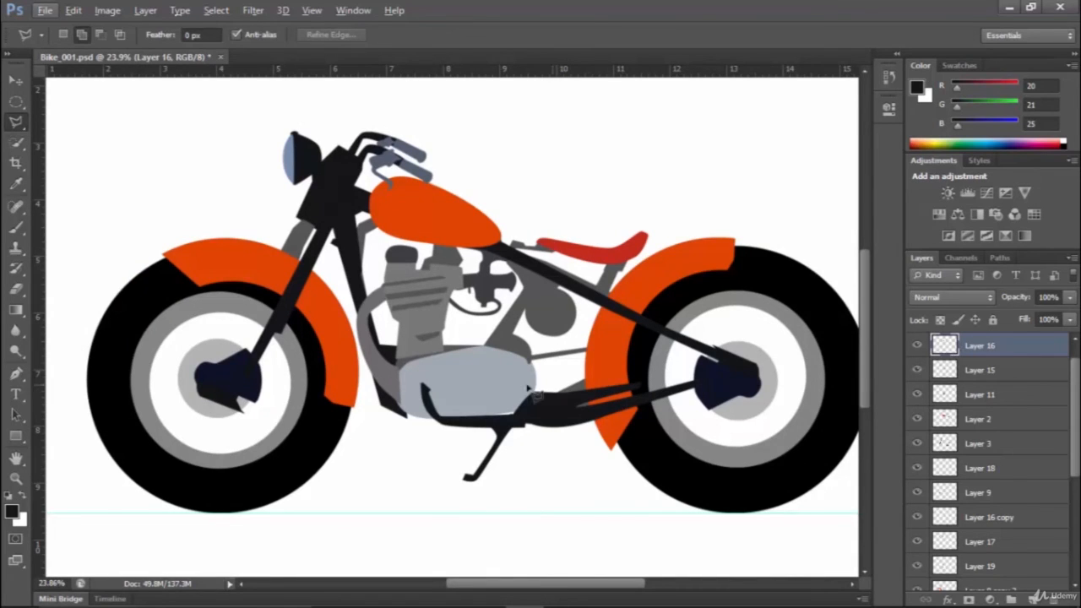
Select the kickstand on Layer 16 with a closed polygonal lasso that overlaps the lower frame.
{"action": "left_click", "coordinate": [507, 386]}
{"action": "left_click", "coordinate": [459, 405]}
{"action": "left_click", "coordinate": [424, 478]}
{"action": "left_click", "coordinate": [437, 505]}
{"action": "left_click", "coordinate": [535, 512]}
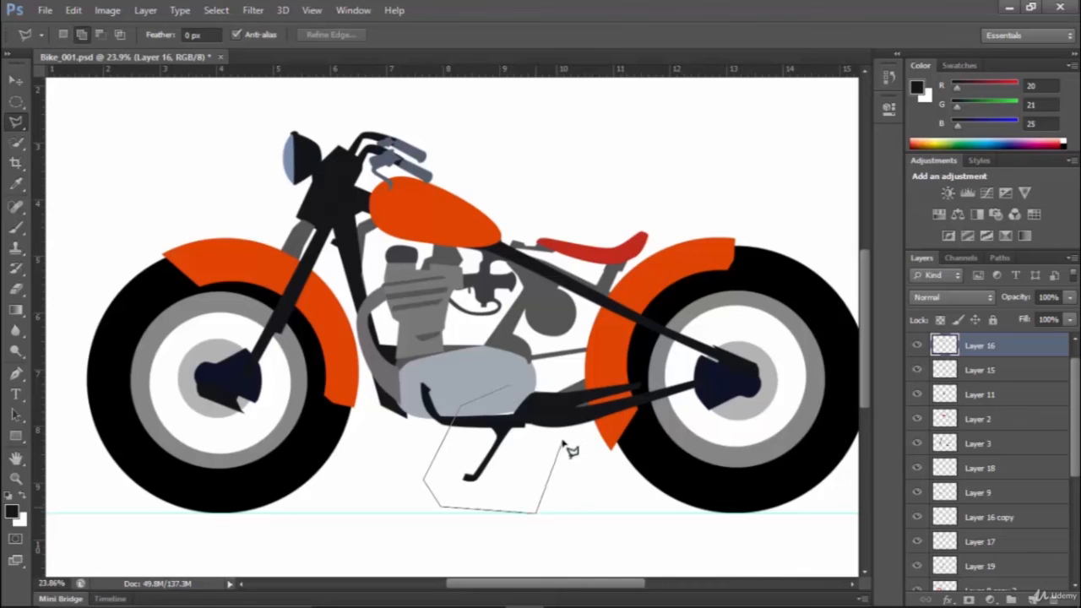
{"action": "left_click", "coordinate": [561, 440]}
{"action": "left_click", "coordinate": [509, 387]}
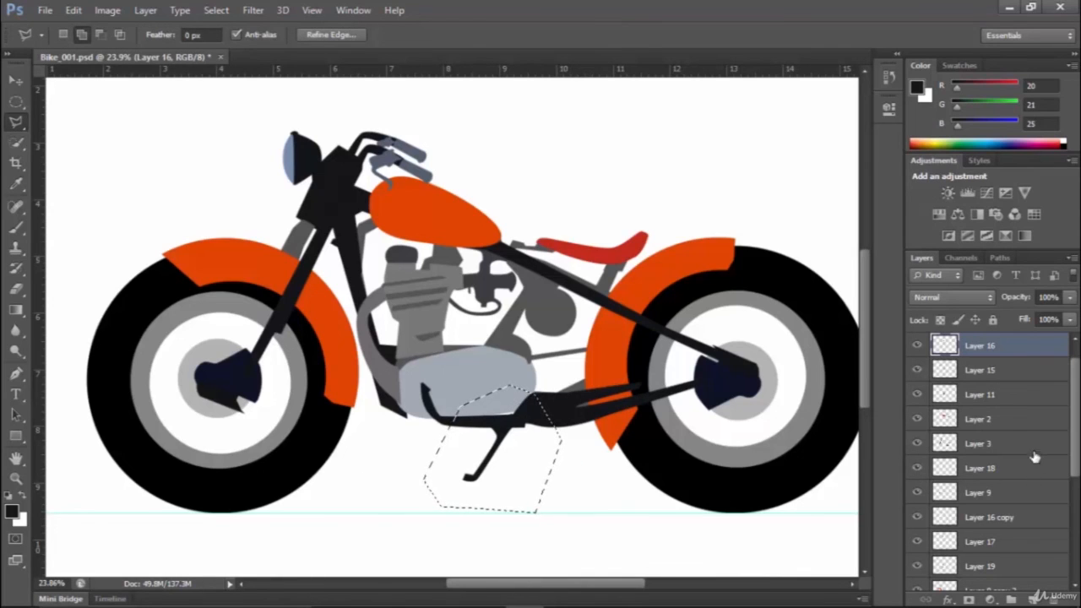
Cut the selected kickstand out of Layer 16 and paste it onto a new layer.
{"action": "key", "text": "Delete"}
{"action": "key", "text": "ctrl+d"}
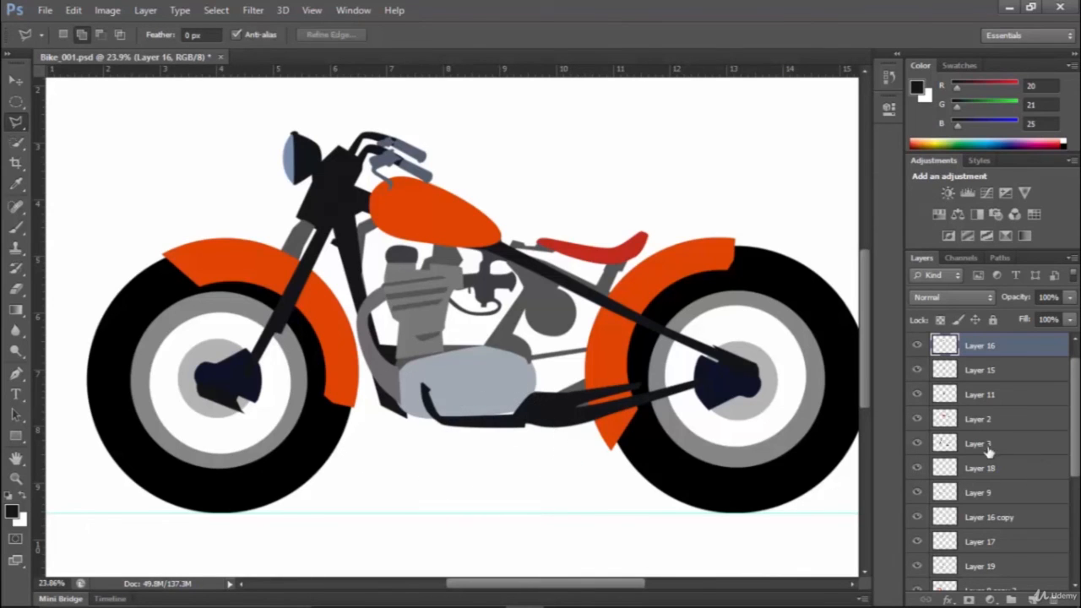
{"action": "left_click", "coordinate": [1037, 600]}
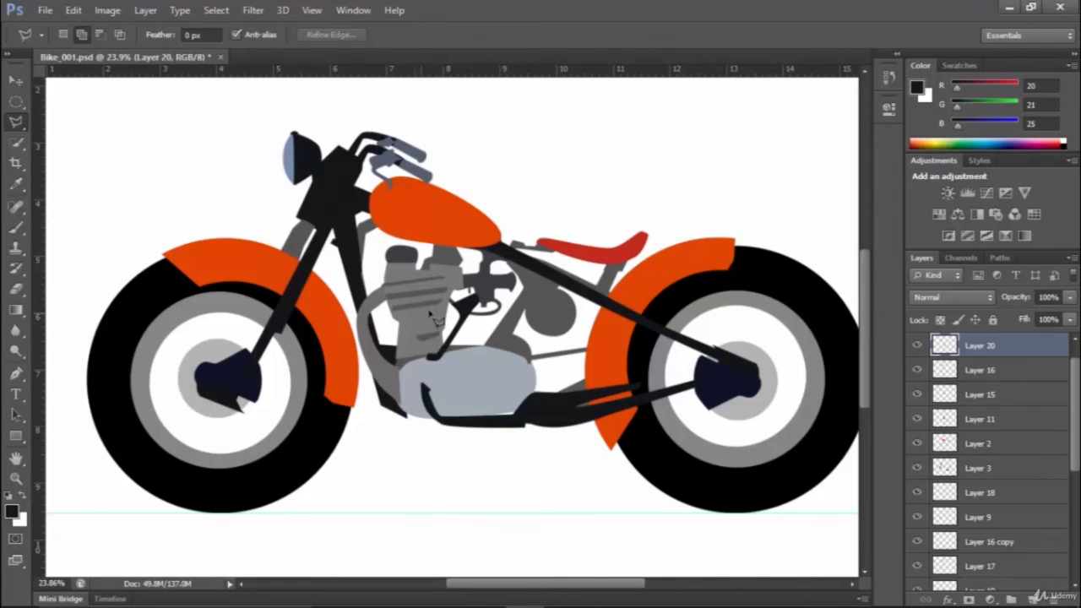
Move the separated kickstand below the lower frame and nudge it up until its foot rests on the horizontal guide.
{"action": "key", "text": "v"}
{"action": "left_click_drag", "start_coordinate": [464, 310], "coordinate": [524, 464]}
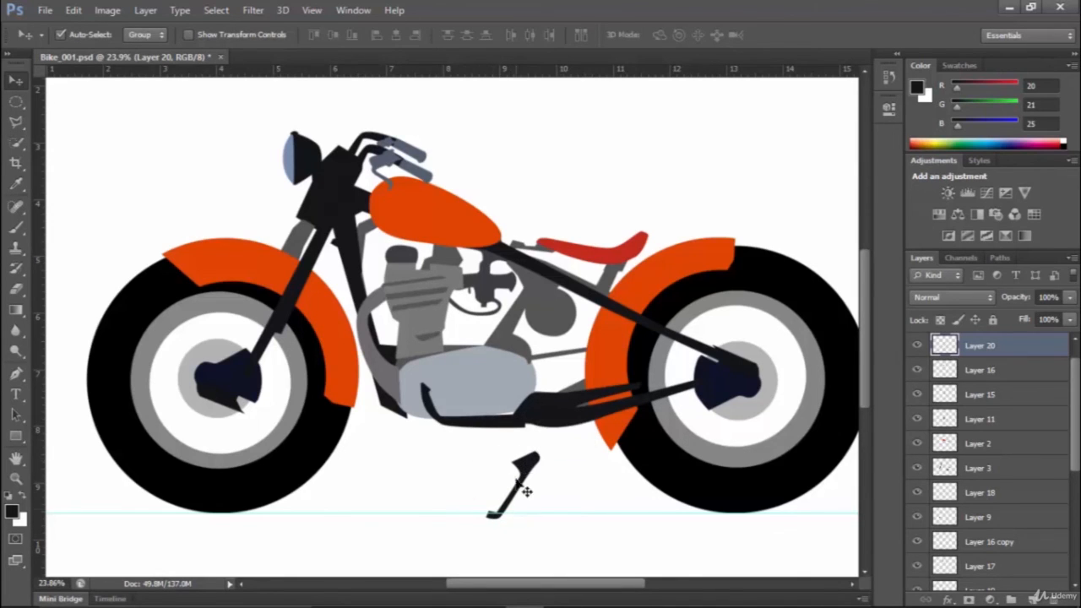
{"action": "key", "text": "Up"}
{"action": "key", "text": "Up"}
{"action": "key", "text": "Up"}
{"action": "key", "text": "Up"}
{"action": "key", "text": "Up"}
{"action": "key", "text": "Up"}
{"action": "key", "text": "Up"}
{"action": "key", "text": "Up"}
{"action": "key", "text": "Up"}
{"action": "key", "text": "Up"}
{"action": "key", "text": "Up"}
{"action": "key", "text": "Up"}
{"action": "key", "text": "Up"}
{"action": "key", "text": "Up"}
{"action": "key", "text": "Up"}
{"action": "key", "text": "Up"}
{"action": "key", "text": "Up"}
{"action": "key", "text": "Up"}
{"action": "key", "text": "Up"}
{"action": "key", "text": "Up"}
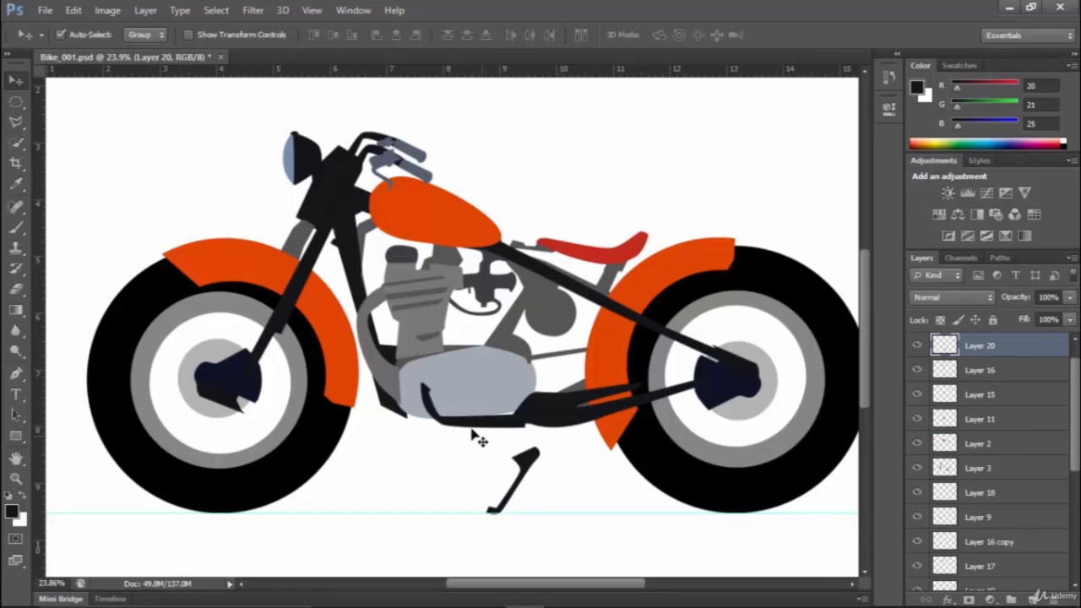
Draw a closed pen path that extends the kickstand's upper end up into the lower frame.
{"action": "left_click", "coordinate": [15, 121]}
{"action": "scroll", "coordinate": [498, 478], "scroll_direction": "up", "scroll_amount": 6}
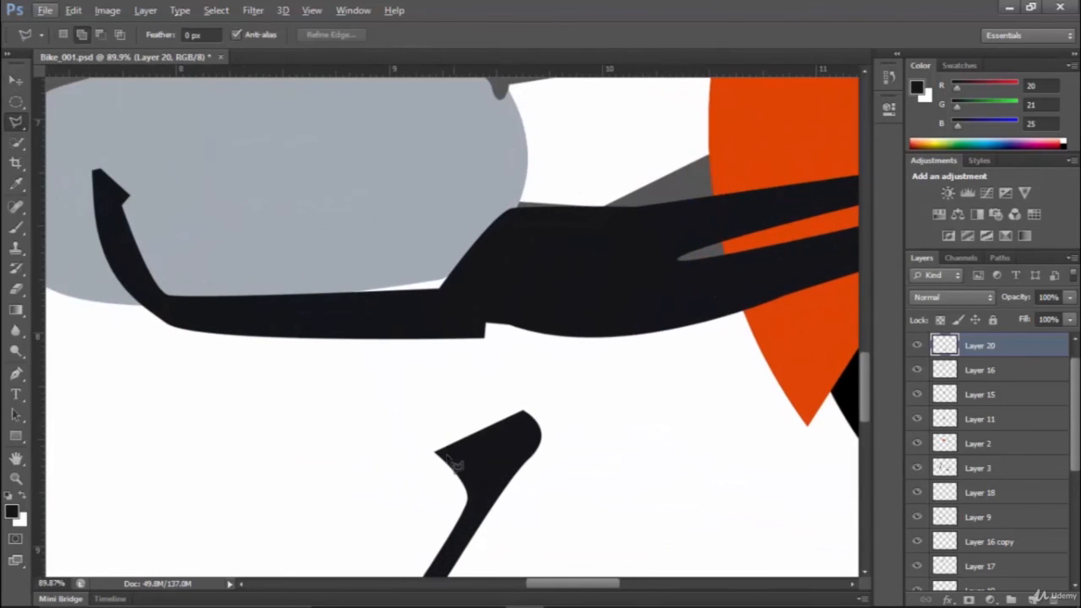
{"action": "scroll", "coordinate": [442, 469], "scroll_direction": "up", "scroll_amount": 4}
{"action": "key", "text": "p"}
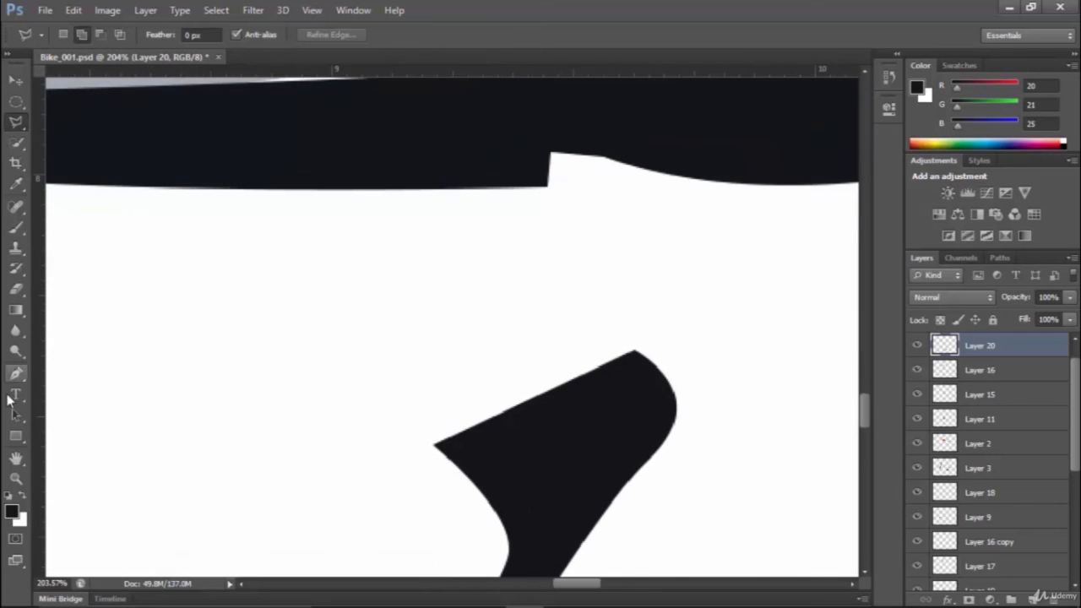
{"action": "left_click", "coordinate": [452, 463]}
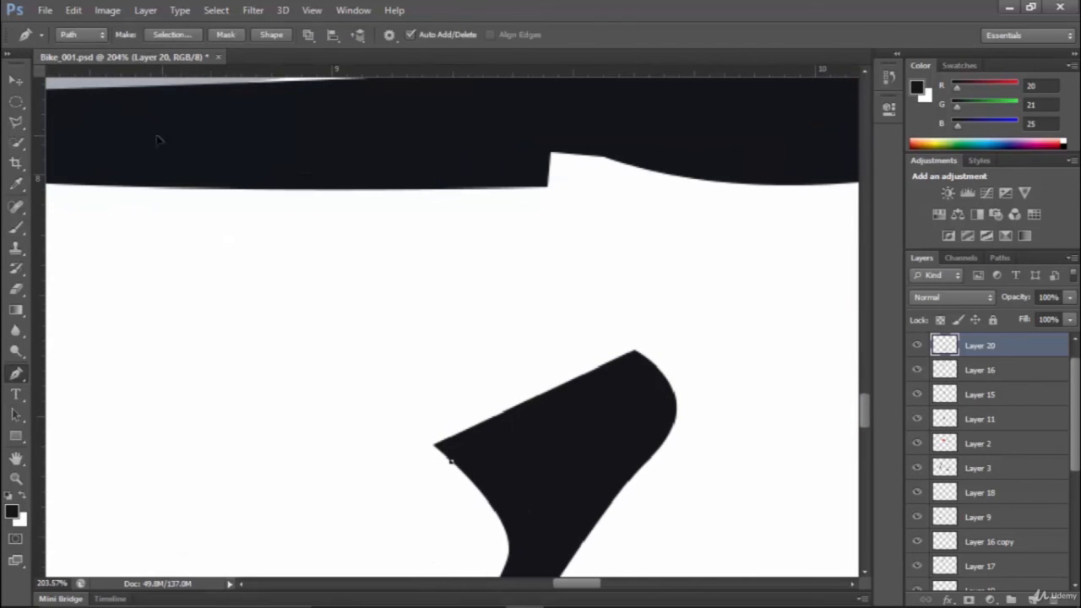
{"action": "left_click_drag", "start_coordinate": [161, 135], "coordinate": [156, 93]}
{"action": "left_click", "coordinate": [161, 135], "text": "alt"}
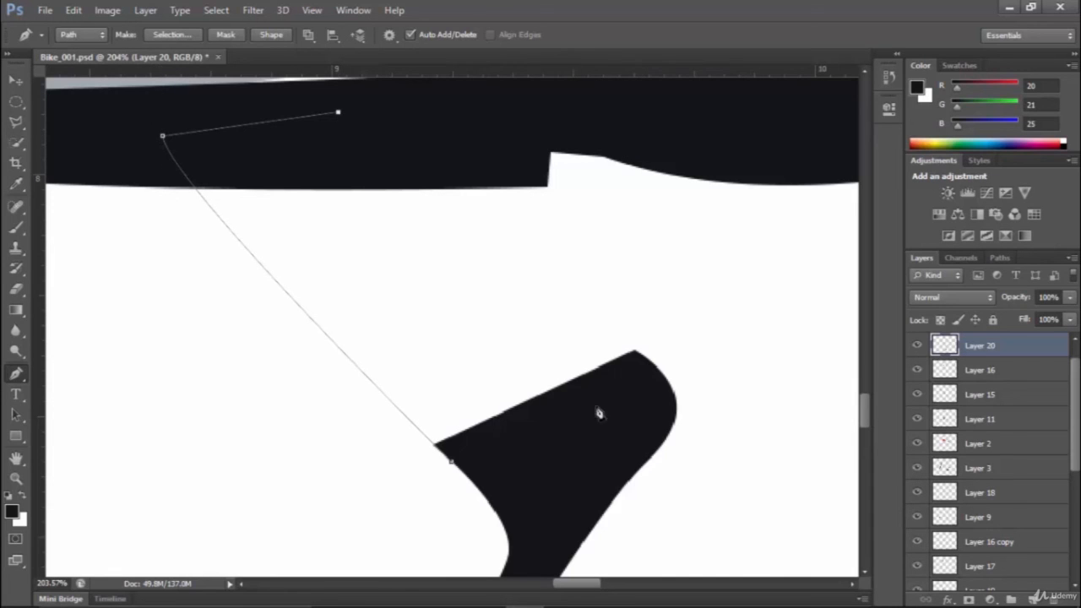
{"action": "left_click_drag", "start_coordinate": [589, 491], "coordinate": [577, 557]}
{"action": "key", "text": "space"}
{"action": "left_click_drag", "start_coordinate": [571, 539], "coordinate": [593, 260]}
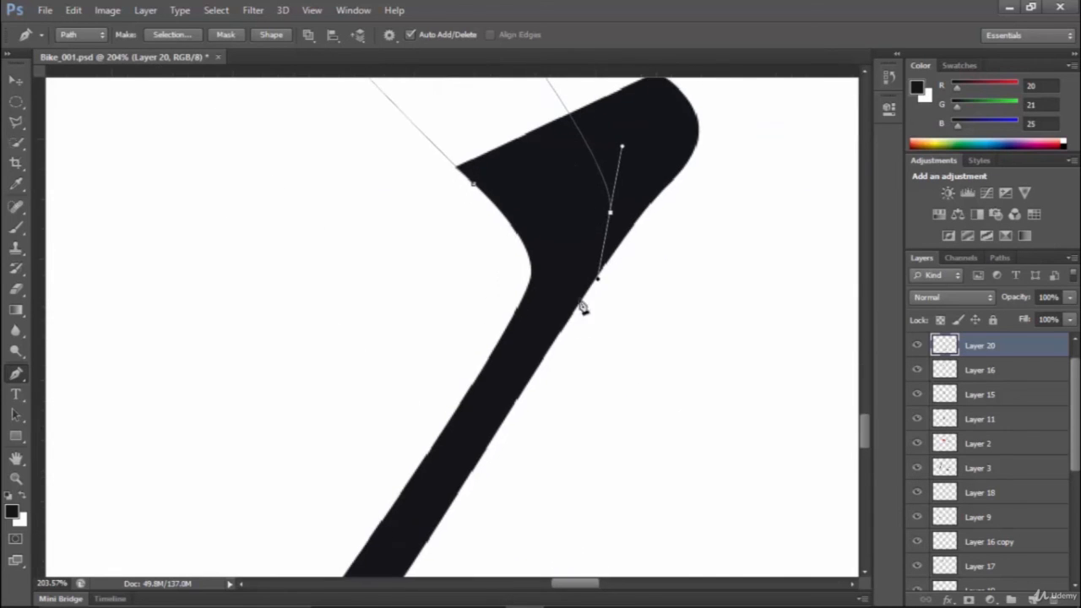
{"action": "left_click_drag", "start_coordinate": [561, 333], "coordinate": [532, 375]}
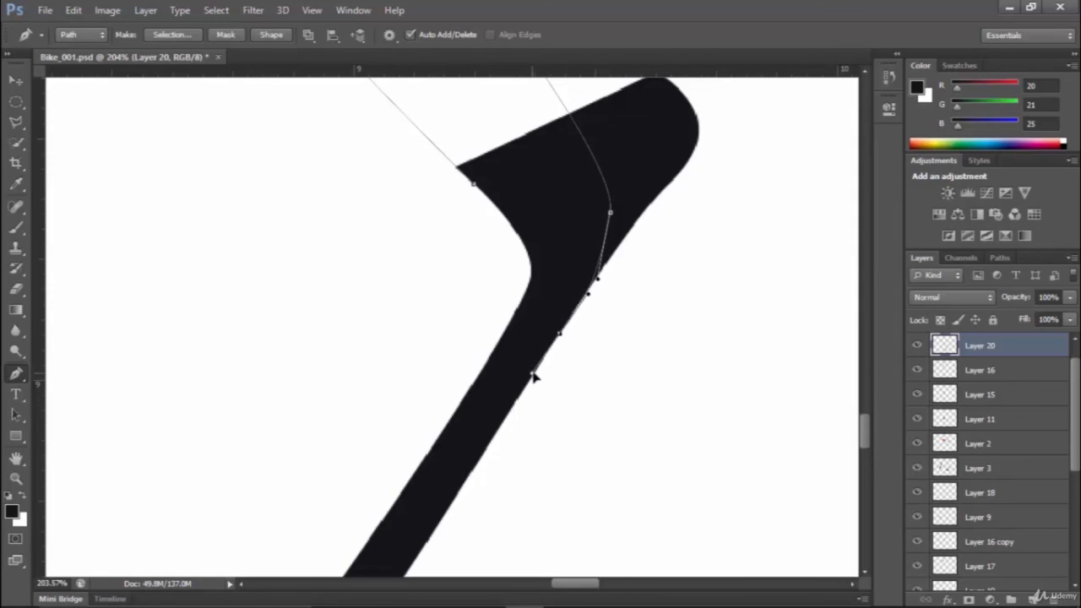
{"action": "left_click", "coordinate": [559, 336]}
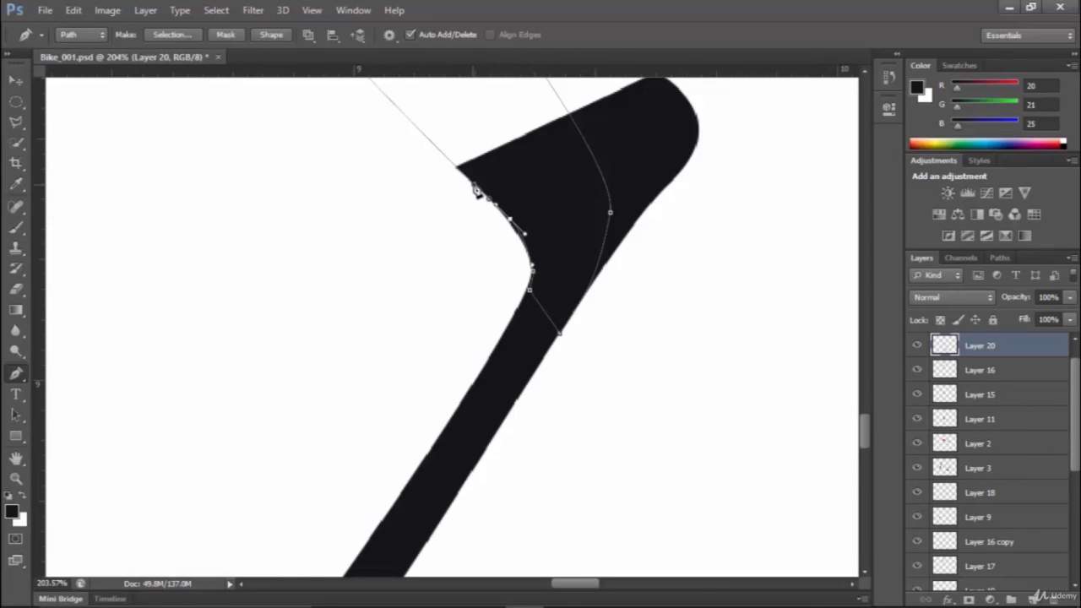
Convert the path into a selection with 0 px feather, fill it with the dark foreground color on Layer 20, and deselect.
{"action": "right_click", "coordinate": [498, 185]}
{"action": "left_click", "coordinate": [517, 259]}
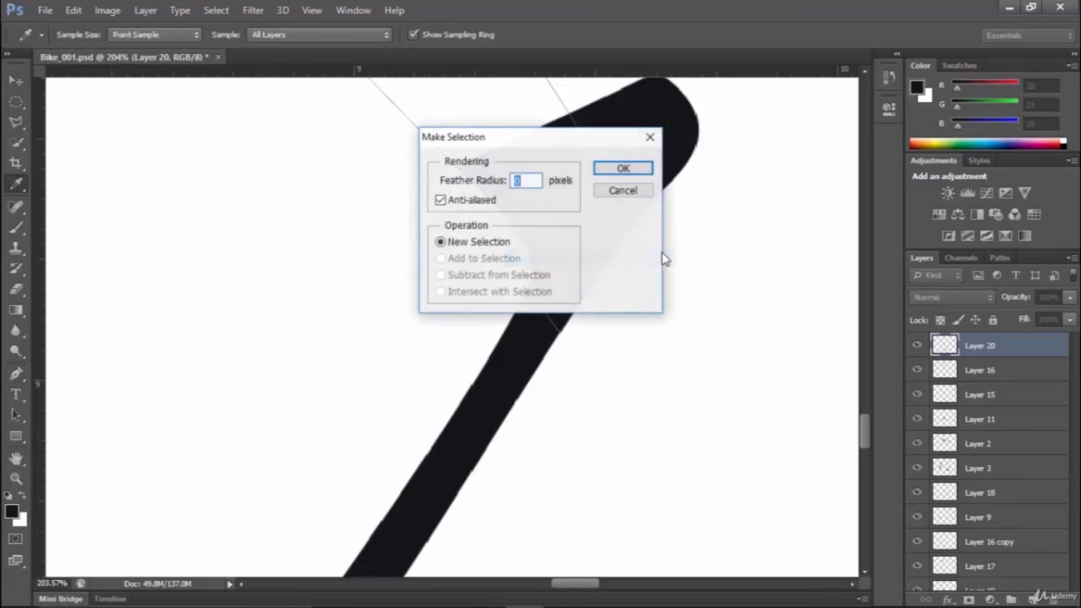
{"action": "left_click", "coordinate": [622, 168]}
{"action": "key", "text": "alt+BackSpace"}
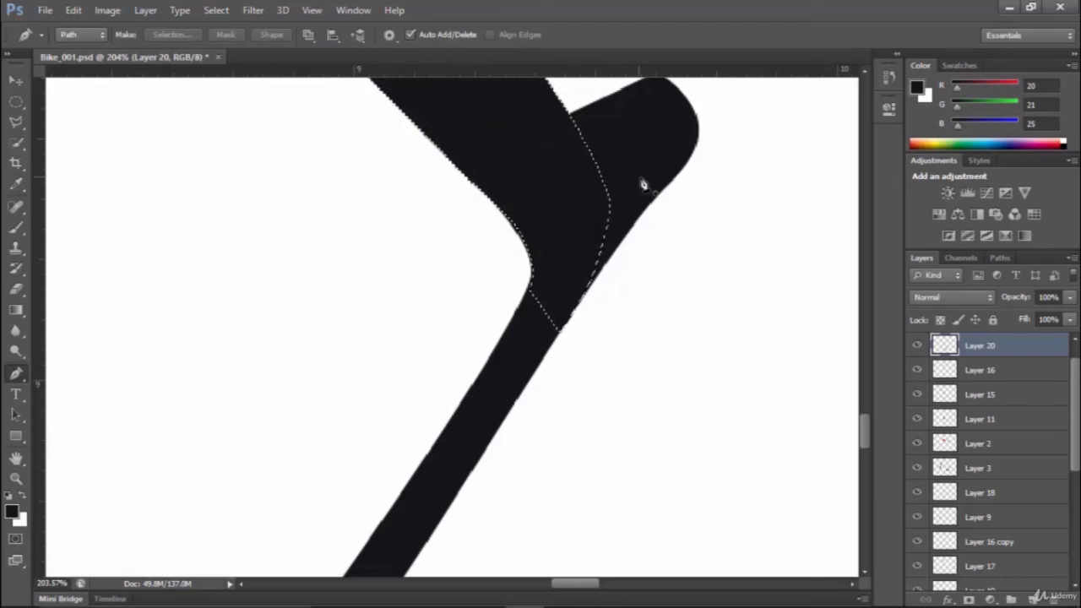
{"action": "key", "text": "ctrl+d"}
Try to cut off the kickstand's leftover rounded stub with a rough polygonal lasso selection.
{"action": "key", "text": "l"}
{"action": "left_click_drag", "start_coordinate": [711, 124], "coordinate": [693, 199]}
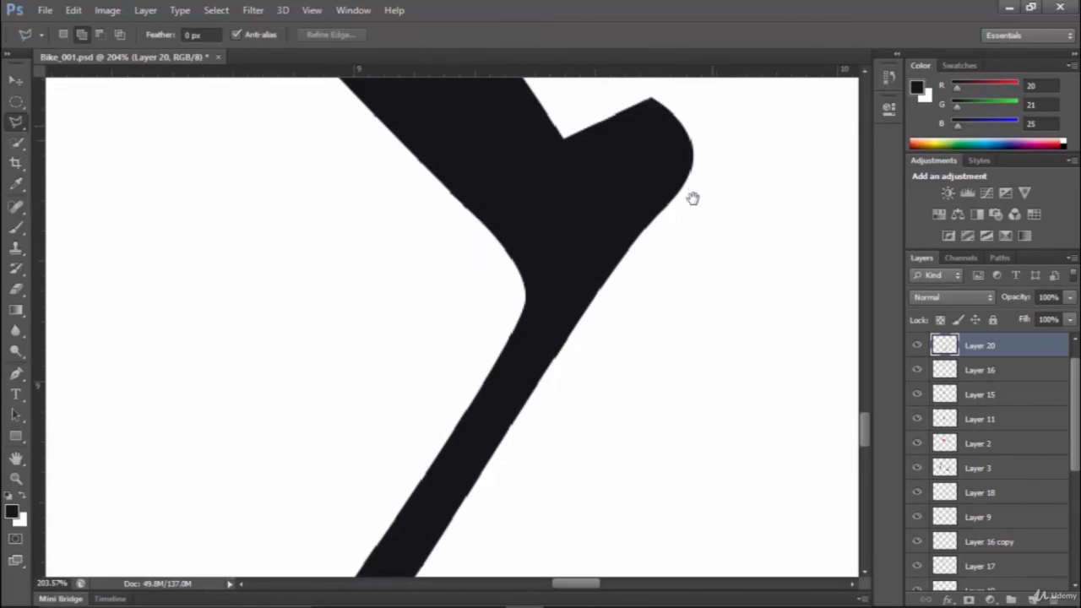
{"action": "left_click", "coordinate": [494, 153]}
{"action": "left_click", "coordinate": [530, 226]}
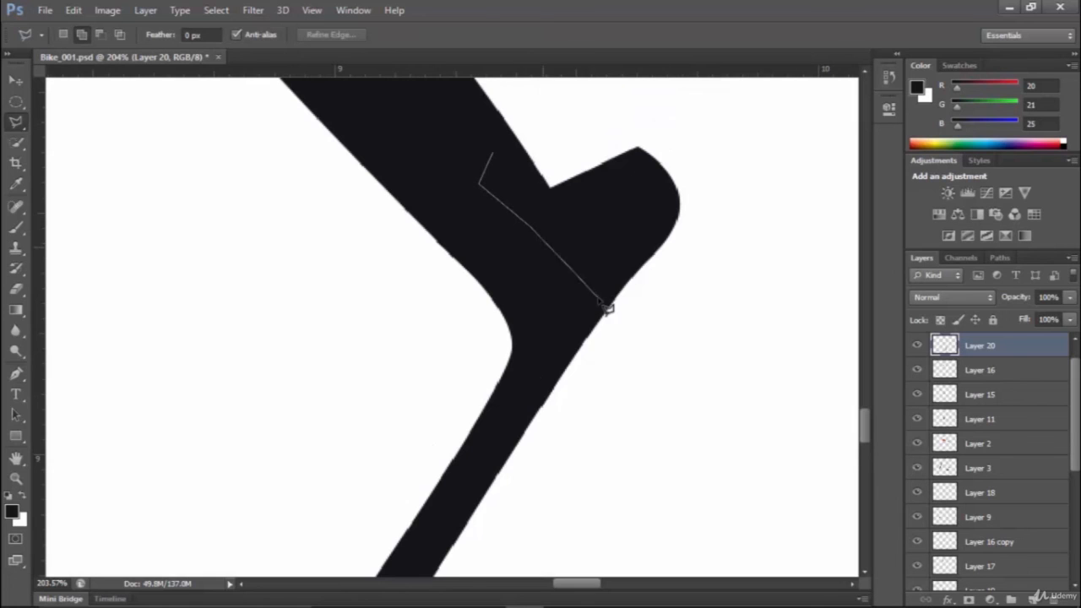
{"action": "left_click", "coordinate": [583, 401]}
{"action": "left_click", "coordinate": [784, 117]}
{"action": "double_click", "coordinate": [724, 102]}
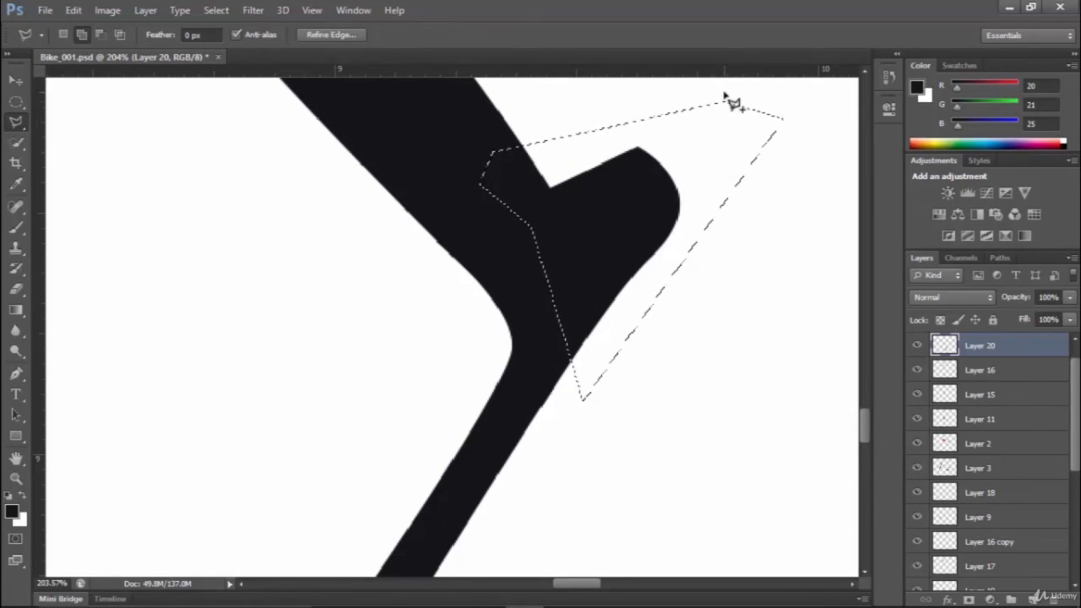
{"action": "key", "text": "Delete"}
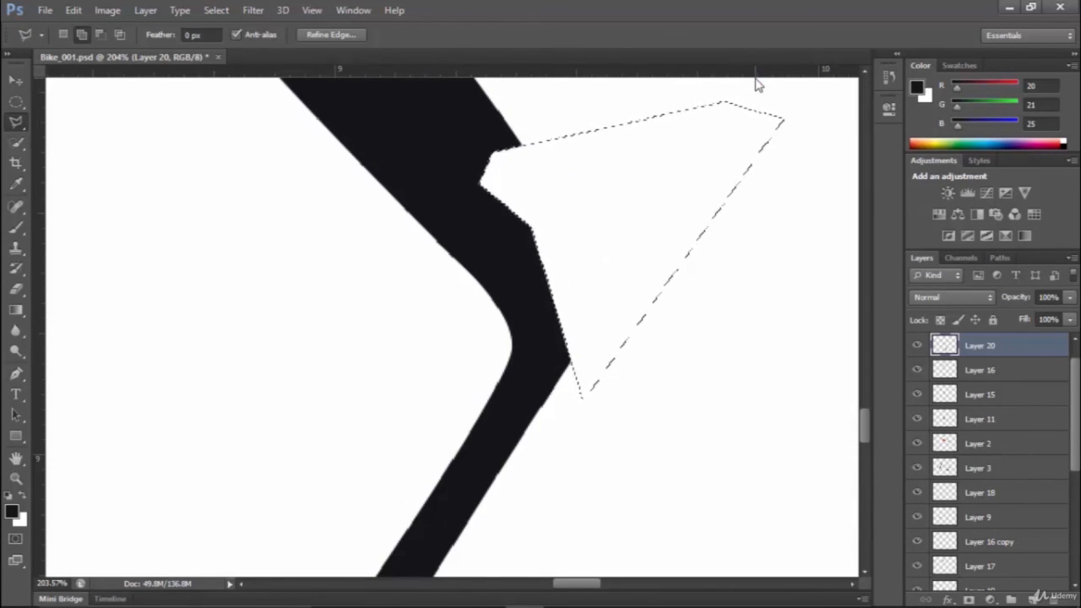
{"action": "key", "text": "ctrl+z"}
{"action": "key", "text": "ctrl+d"}
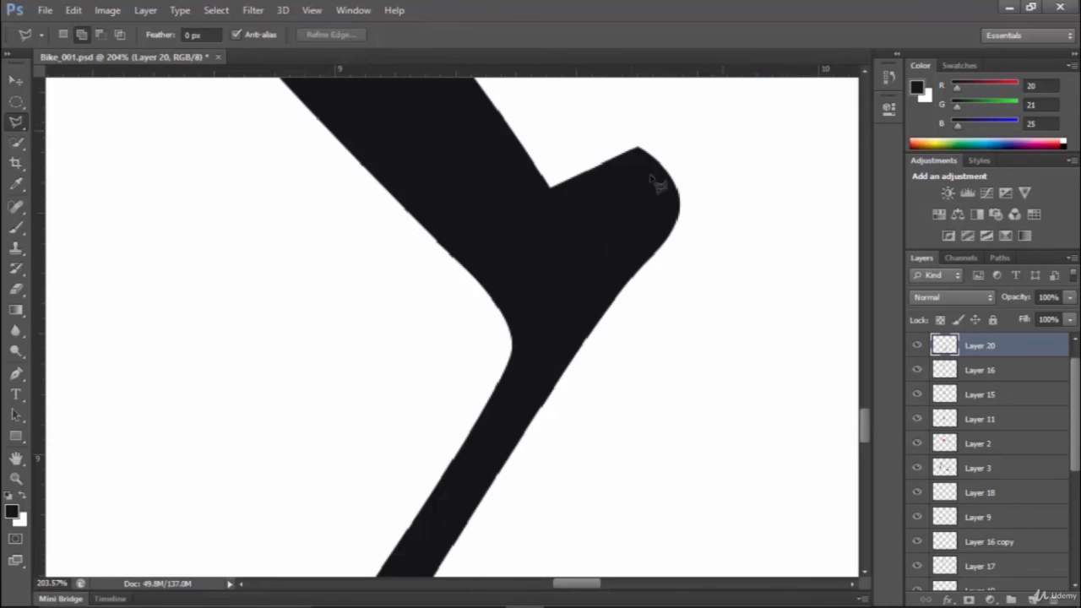
Lasso the rounded stub along the new kickstand arm's edge, delete it, and deselect.
{"action": "scroll", "coordinate": [541, 169], "scroll_direction": "up", "scroll_amount": 1}
{"action": "left_click", "coordinate": [550, 187]}
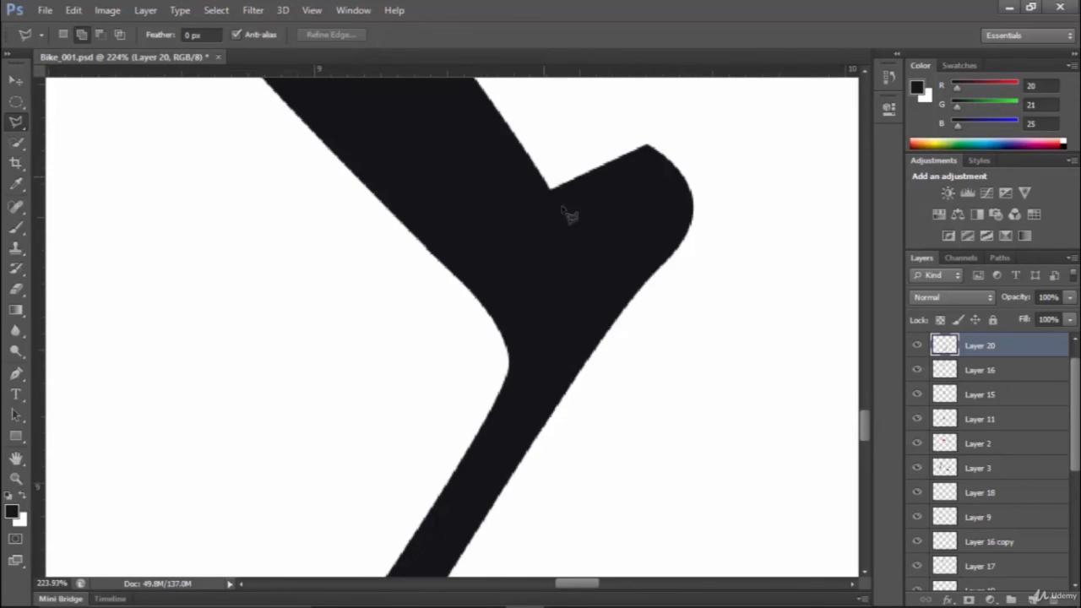
{"action": "left_click", "coordinate": [588, 286]}
{"action": "left_click", "coordinate": [700, 310]}
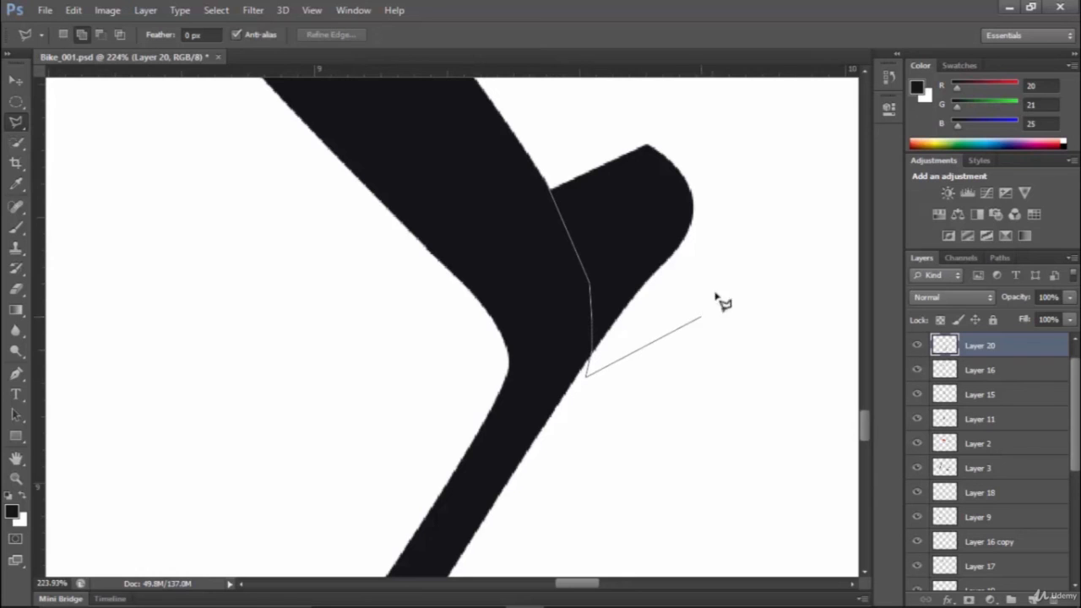
{"action": "left_click", "coordinate": [779, 176]}
{"action": "double_click", "coordinate": [727, 103]}
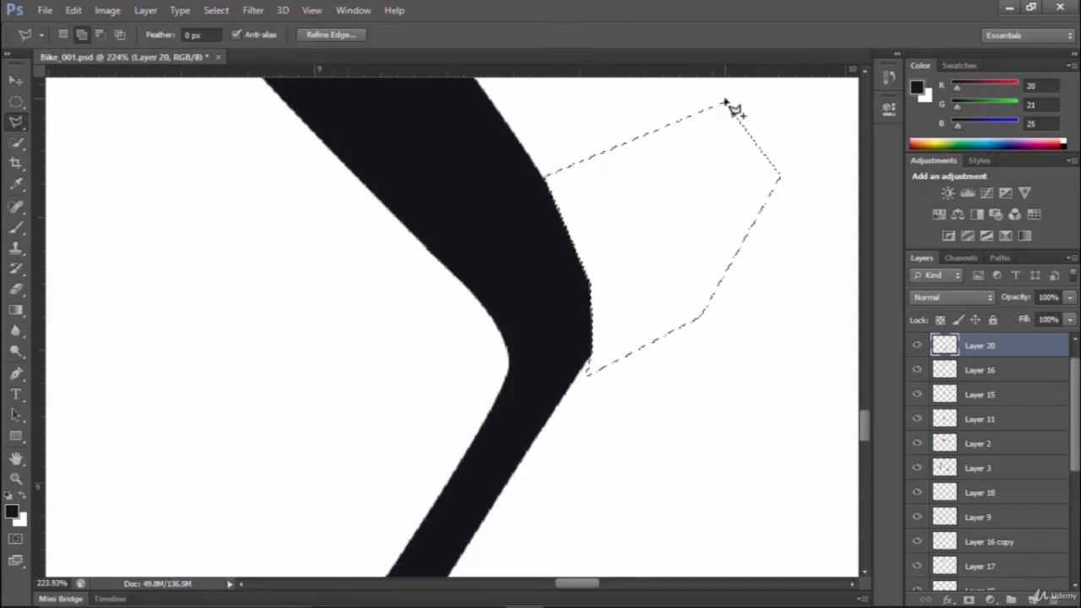
{"action": "key", "text": "ctrl+d"}
Check the reshaped kickstand against the whole bike by switching layer visibility off and on.
{"action": "scroll", "coordinate": [729, 107], "scroll_direction": "down", "scroll_amount": 8}
{"action": "scroll", "coordinate": [714, 185], "scroll_direction": "down", "scroll_amount": 4}
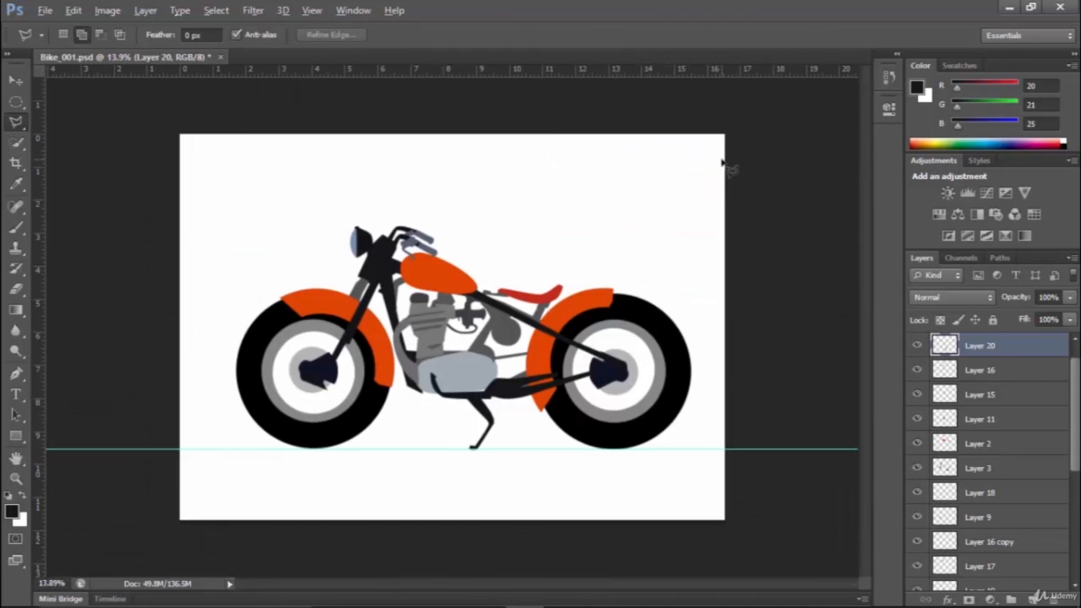
{"action": "key", "text": "alt"}
{"action": "left_click", "coordinate": [916, 348]}
{"action": "left_click", "coordinate": [917, 348]}
{"action": "scroll", "coordinate": [973, 413], "scroll_direction": "up", "scroll_amount": 1}
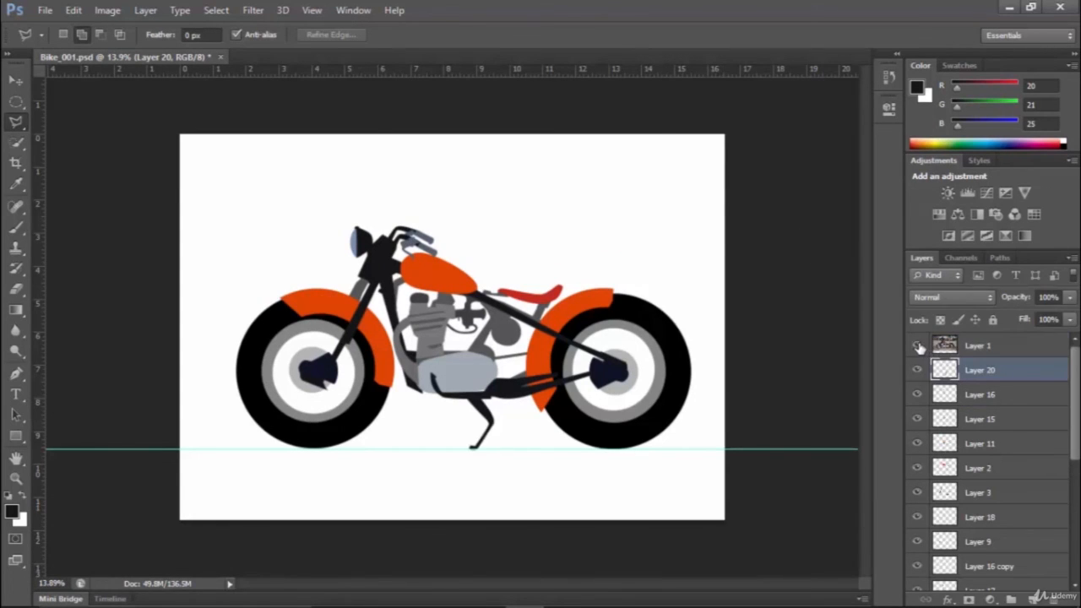
Compare the bike with the reference photo by toggling Layer 1, and examine the kickstand's proportions up close and from afar.
{"action": "left_click", "coordinate": [918, 346]}
{"action": "left_click", "coordinate": [917, 346]}
{"action": "scroll", "coordinate": [550, 427], "scroll_direction": "up", "scroll_amount": 2}
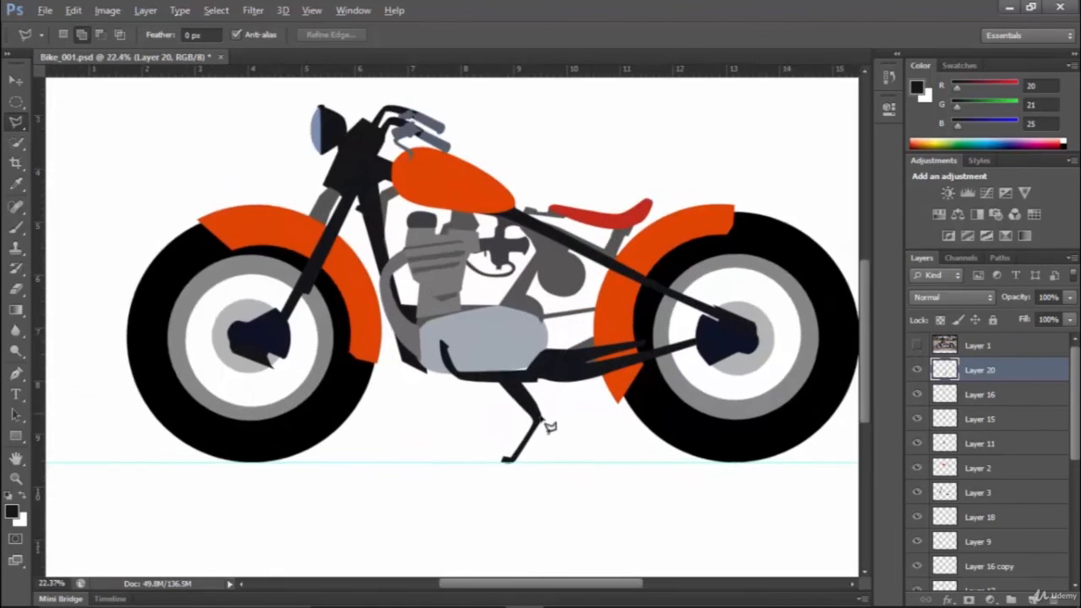
{"action": "scroll", "coordinate": [549, 427], "scroll_direction": "up", "scroll_amount": 1}
{"action": "scroll", "coordinate": [526, 429], "scroll_direction": "down", "scroll_amount": 3}
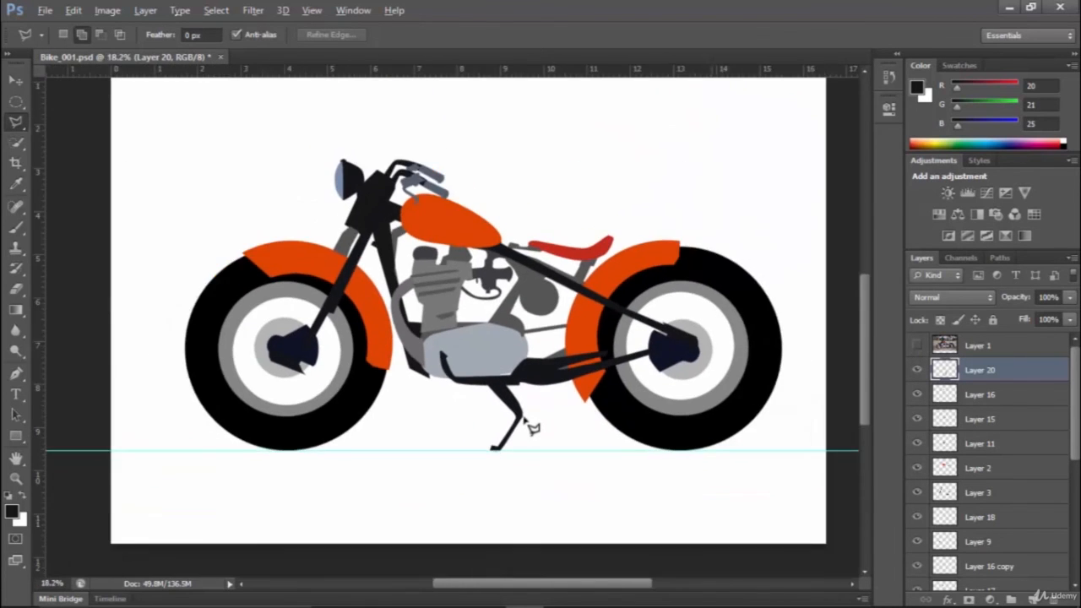
{"action": "scroll", "coordinate": [532, 429], "scroll_direction": "down", "scroll_amount": 2}
{"action": "scroll", "coordinate": [560, 433], "scroll_direction": "up", "scroll_amount": 3}
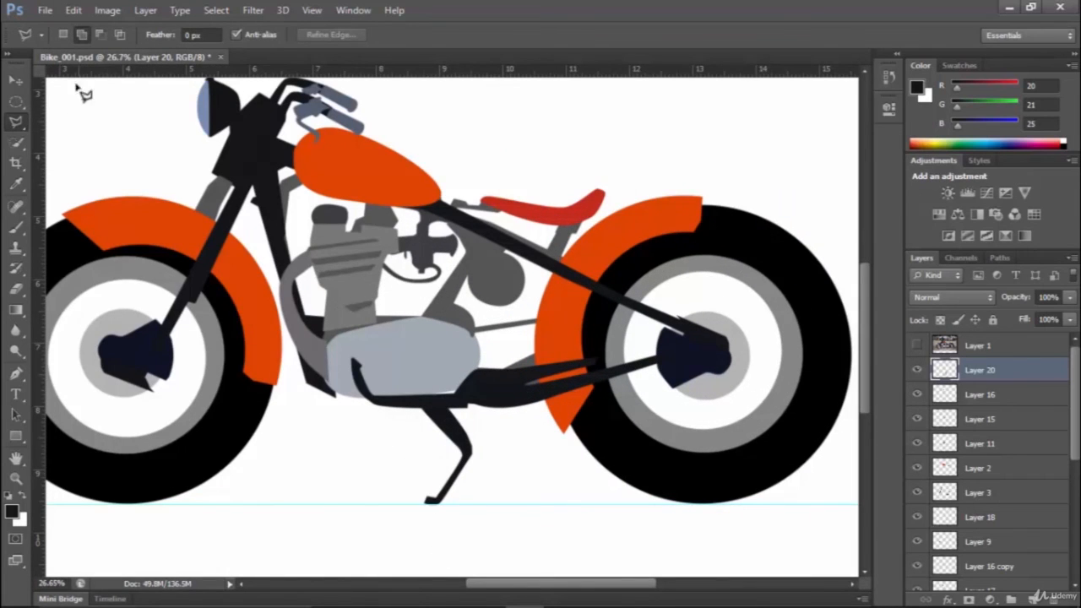
Free-transform the kickstand to about 94% width and over 160% height, placing its foot on the ground line and its top over the engine case.
{"action": "left_click", "coordinate": [15, 79]}
{"action": "key", "text": "ctrl+t"}
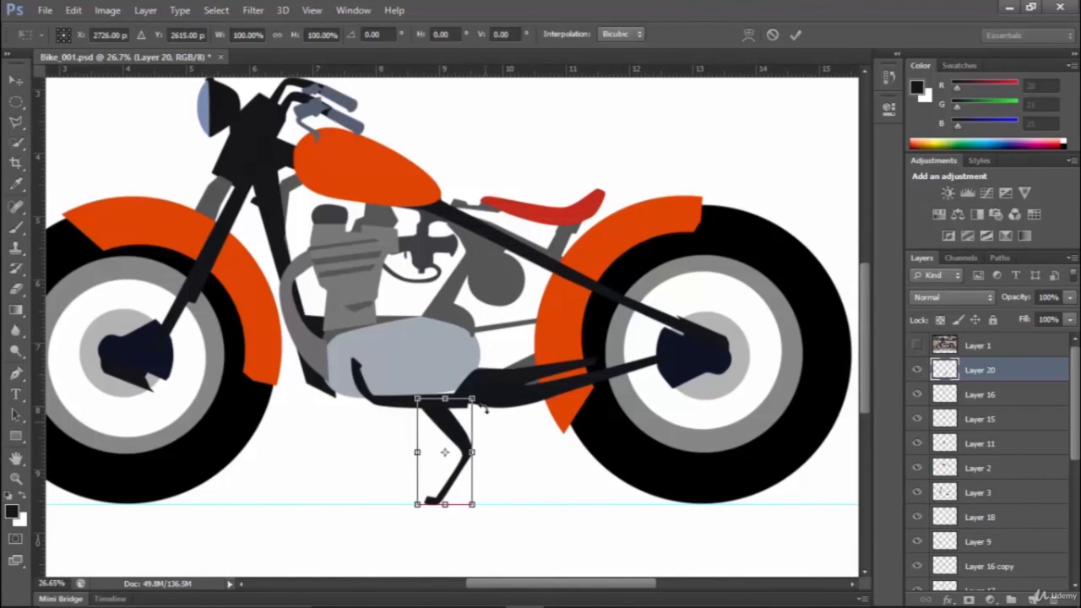
{"action": "left_click_drag", "start_coordinate": [474, 396], "coordinate": [493, 366]}
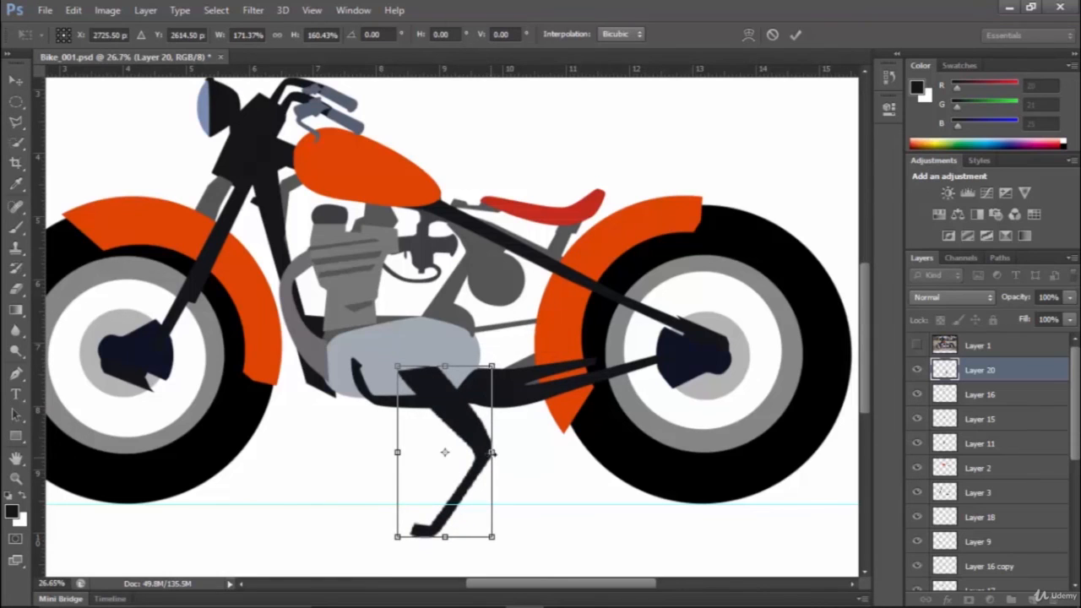
{"action": "left_click_drag", "start_coordinate": [493, 452], "coordinate": [441, 420]}
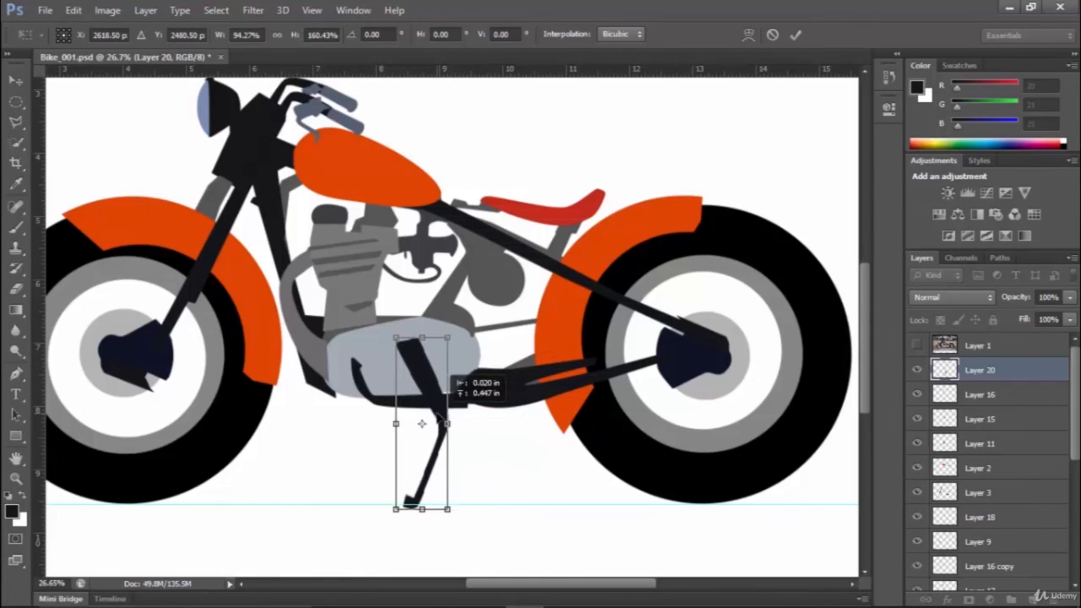
{"action": "left_click", "coordinate": [467, 333], "text": "alt"}
{"action": "mouse_move", "coordinate": [450, 339]}
{"action": "left_mouse_down"}
{"action": "mouse_move", "coordinate": [458, 329]}
{"action": "mouse_move", "coordinate": [424, 424]}
{"action": "mouse_move", "coordinate": [449, 333]}
{"action": "left_mouse_up"}
{"action": "key", "text": "ctrl+z"}
{"action": "mouse_move", "coordinate": [432, 395]}
{"action": "left_mouse_down"}
{"action": "mouse_move", "coordinate": [439, 379]}
{"action": "mouse_move", "coordinate": [438, 389]}
{"action": "left_mouse_up"}
{"action": "key", "text": "Return"}
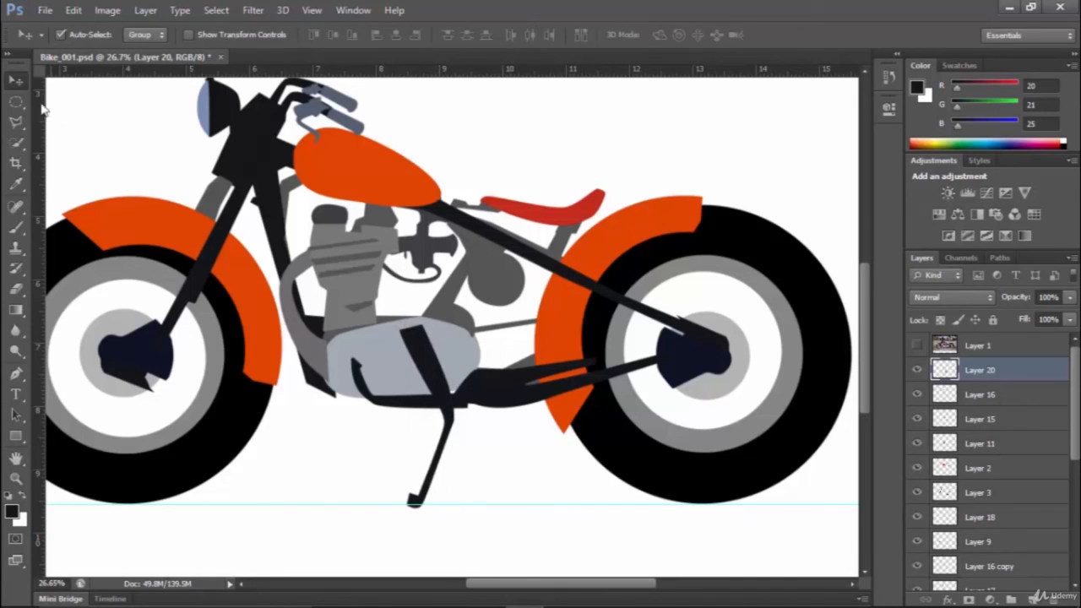
Lasso the part of the kickstand overlapping the engine case above the lower frame tube, delete it, and deselect.
{"action": "left_click", "coordinate": [16, 121]}
{"action": "left_click", "coordinate": [218, 218]}
{"action": "left_click", "coordinate": [258, 384]}
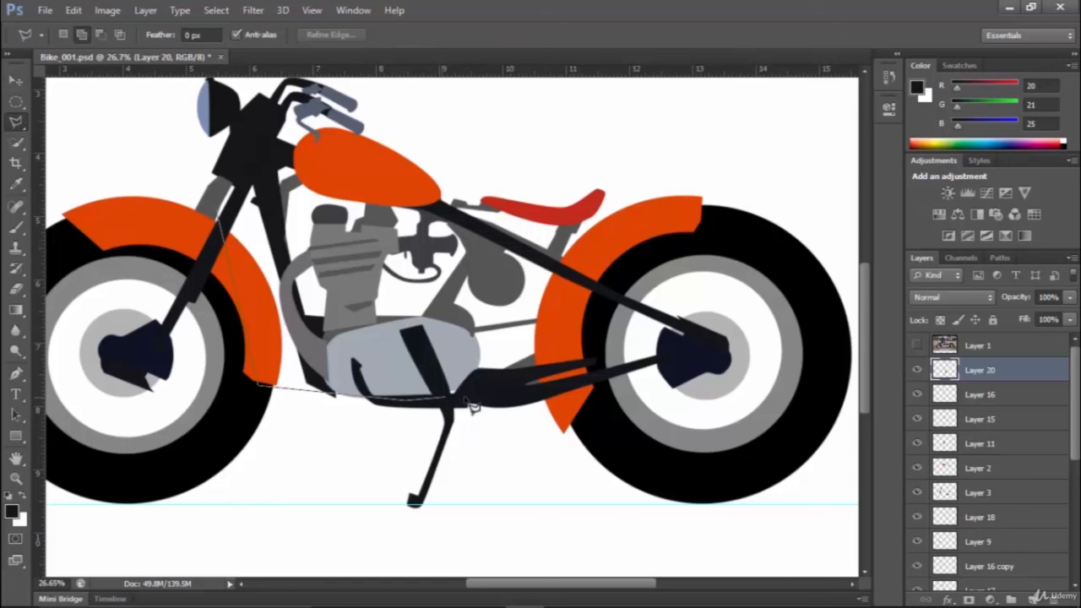
{"action": "left_click", "coordinate": [467, 393]}
{"action": "double_click", "coordinate": [473, 304]}
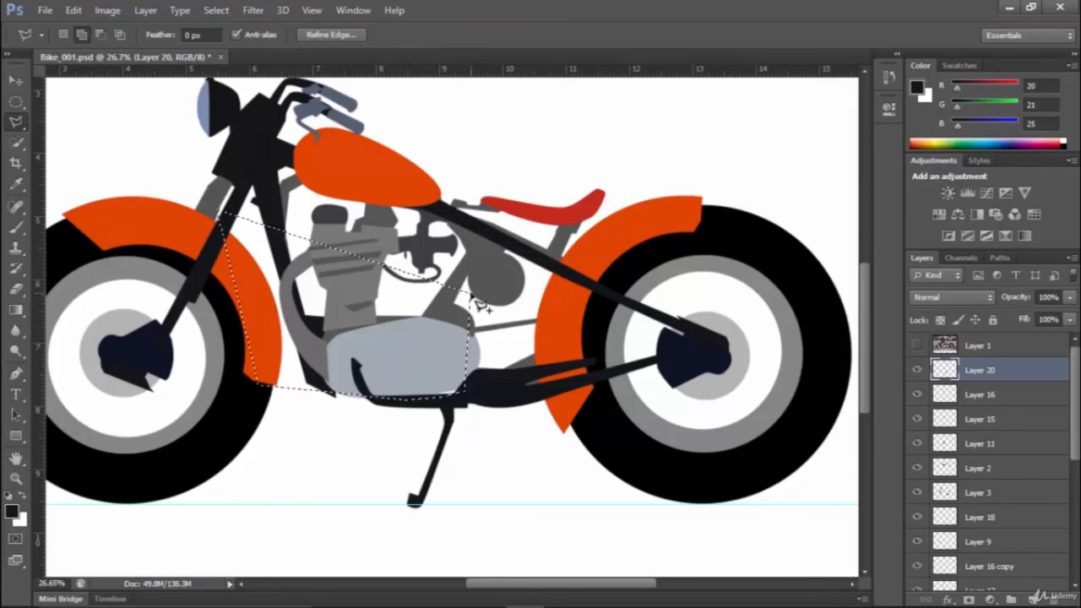
{"action": "key", "text": "ctrl+d"}
Save the illustration as a new Photoshop file named Bike_002 in the Mascot logo psd folder.
{"action": "scroll", "coordinate": [477, 304], "scroll_direction": "down", "scroll_amount": 5}
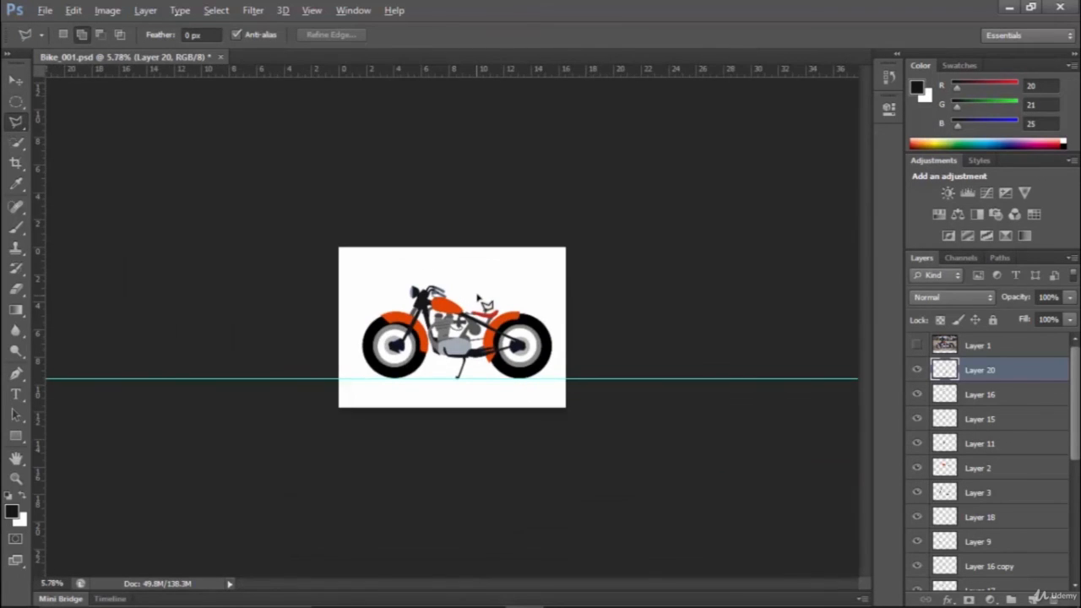
{"action": "scroll", "coordinate": [478, 299], "scroll_direction": "up", "scroll_amount": 5}
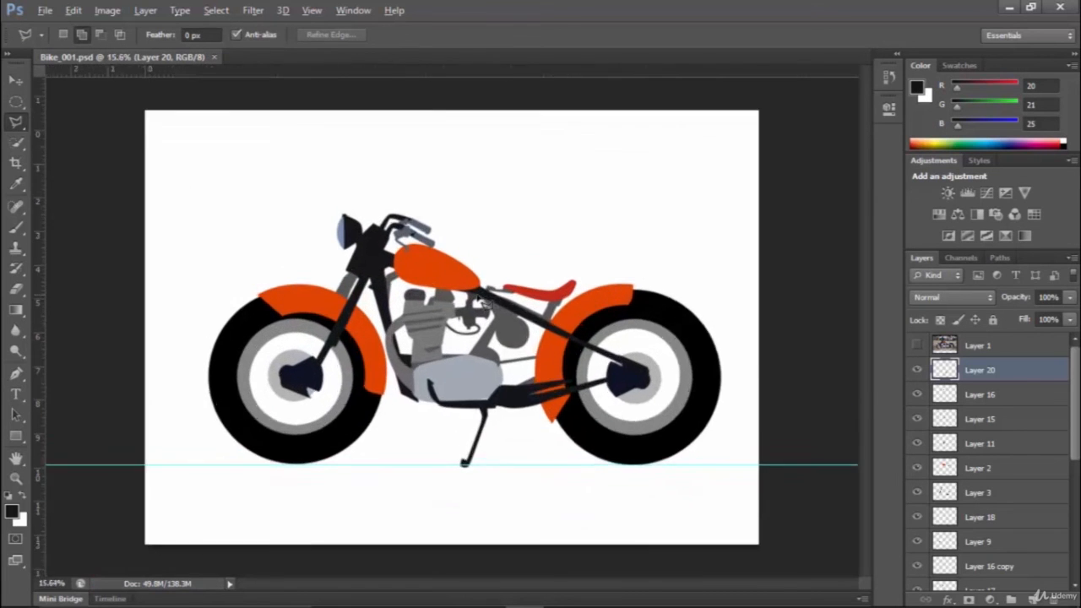
{"action": "scroll", "coordinate": [480, 299], "scroll_direction": "up", "scroll_amount": 2}
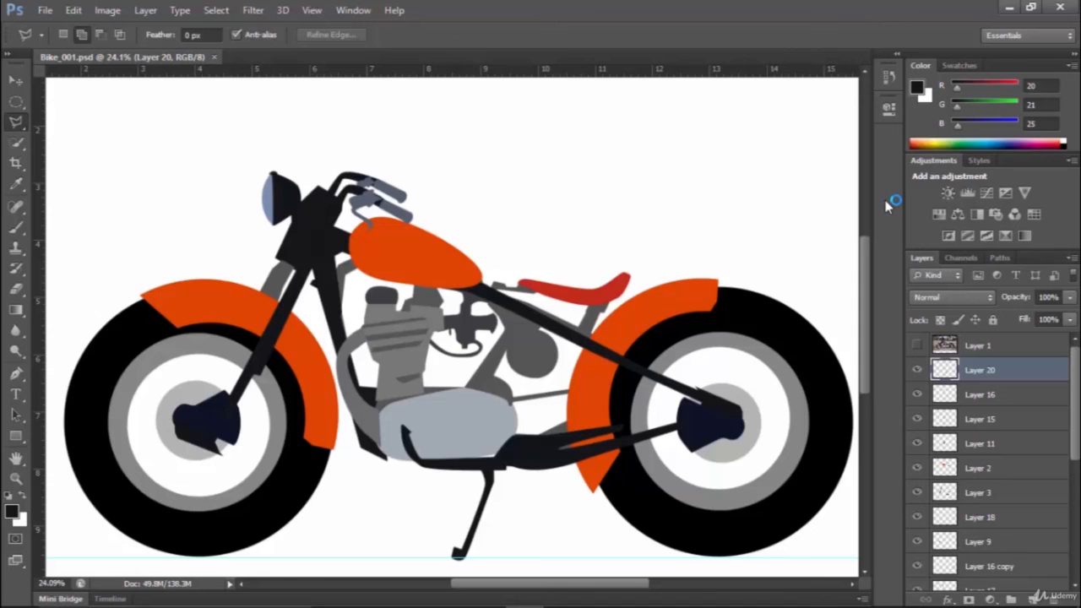
{"action": "left_click", "coordinate": [44, 10]}
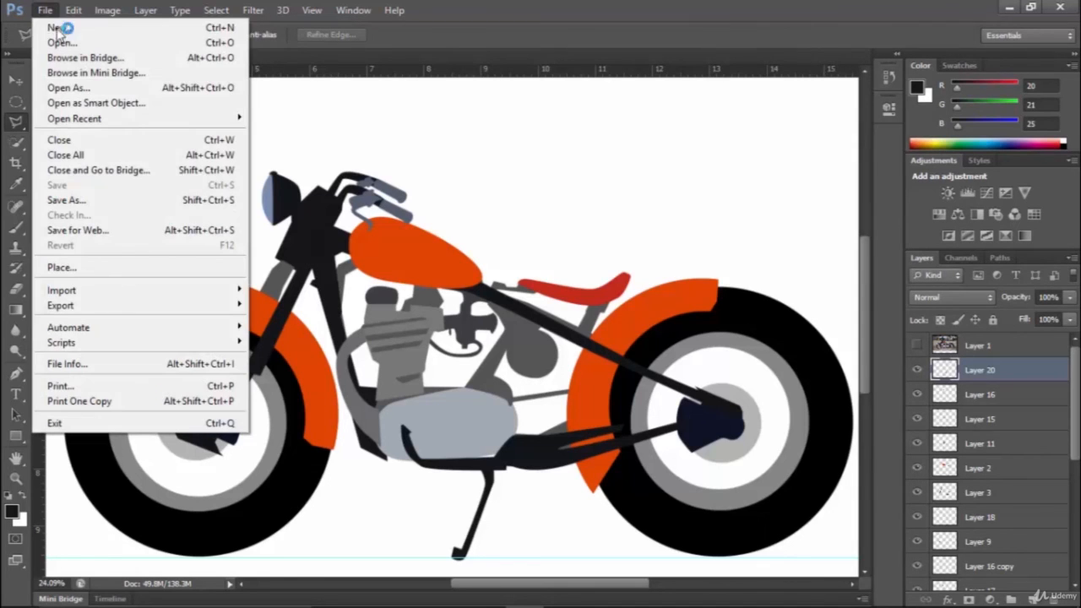
{"action": "left_click", "coordinate": [101, 201]}
{"action": "left_click", "coordinate": [428, 118]}
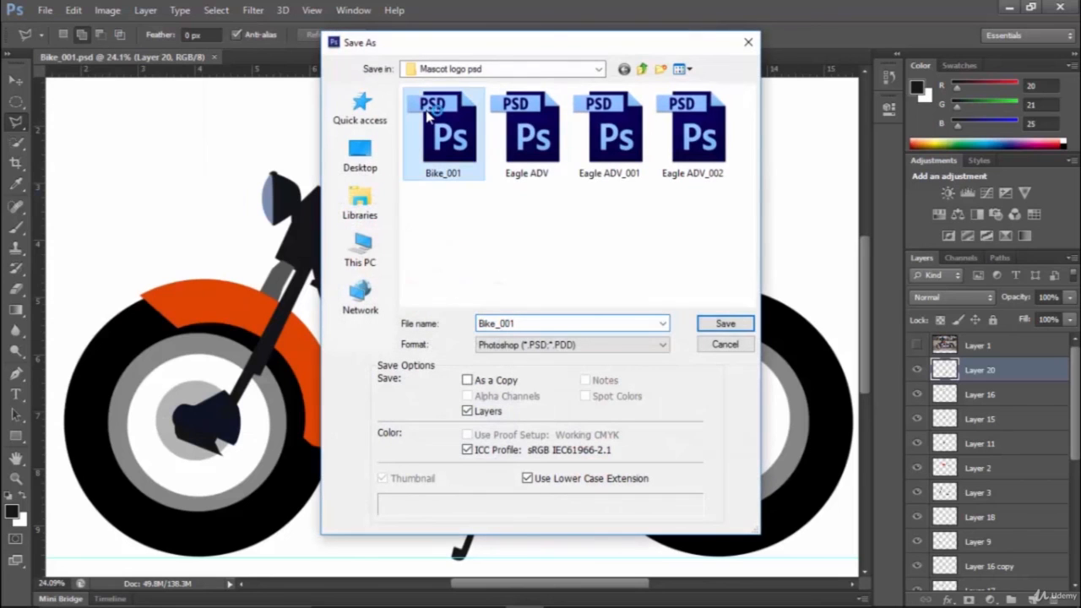
{"action": "left_click", "coordinate": [543, 322]}
{"action": "left_click", "coordinate": [545, 323]}
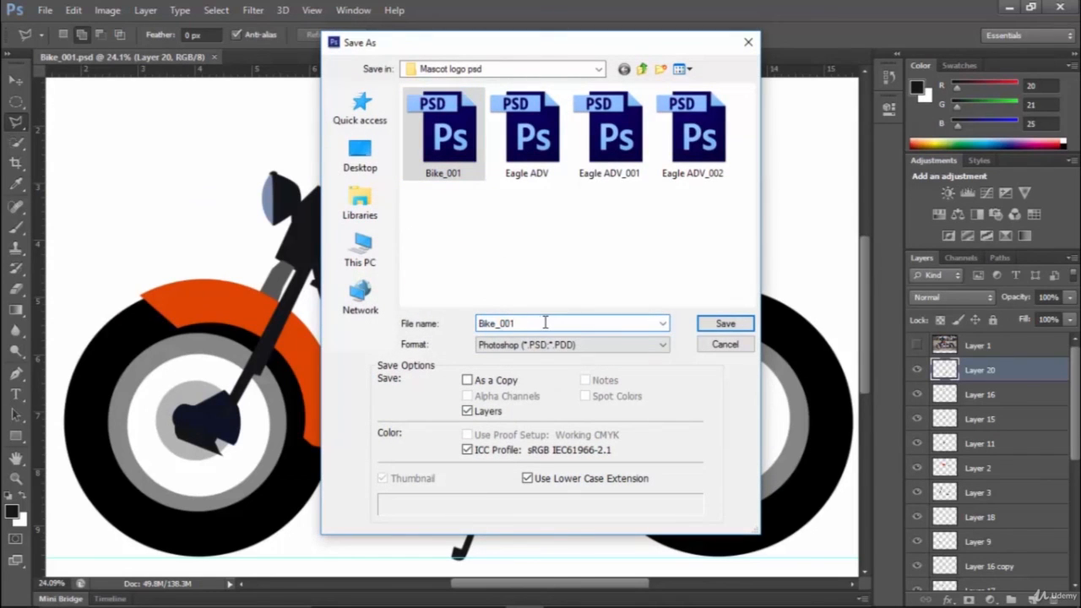
{"action": "key", "text": "BackSpace"}
{"action": "type", "text": "2"}
{"action": "key", "text": "Return"}
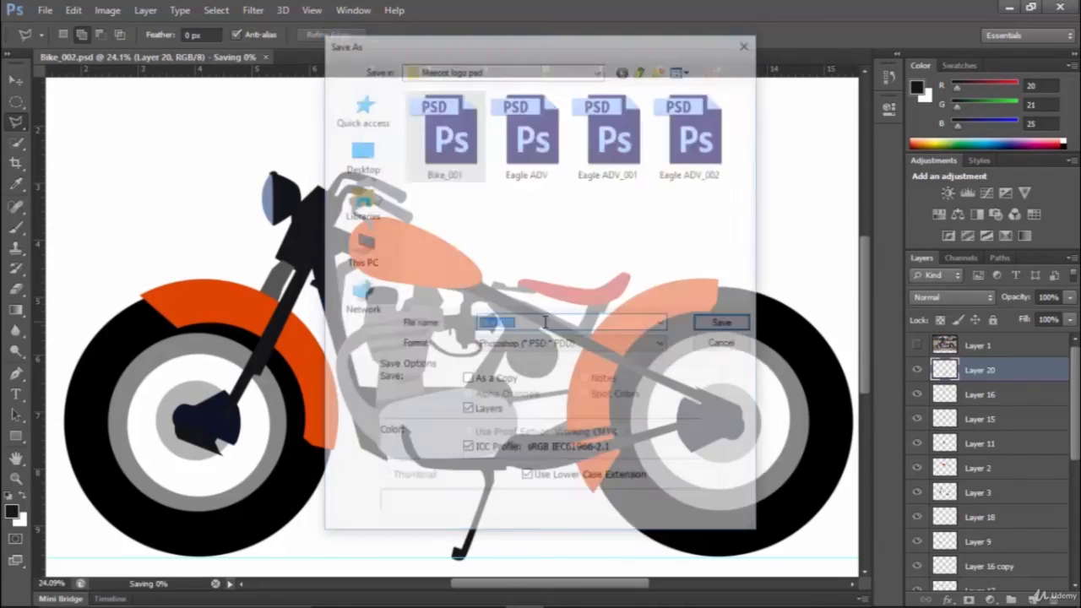